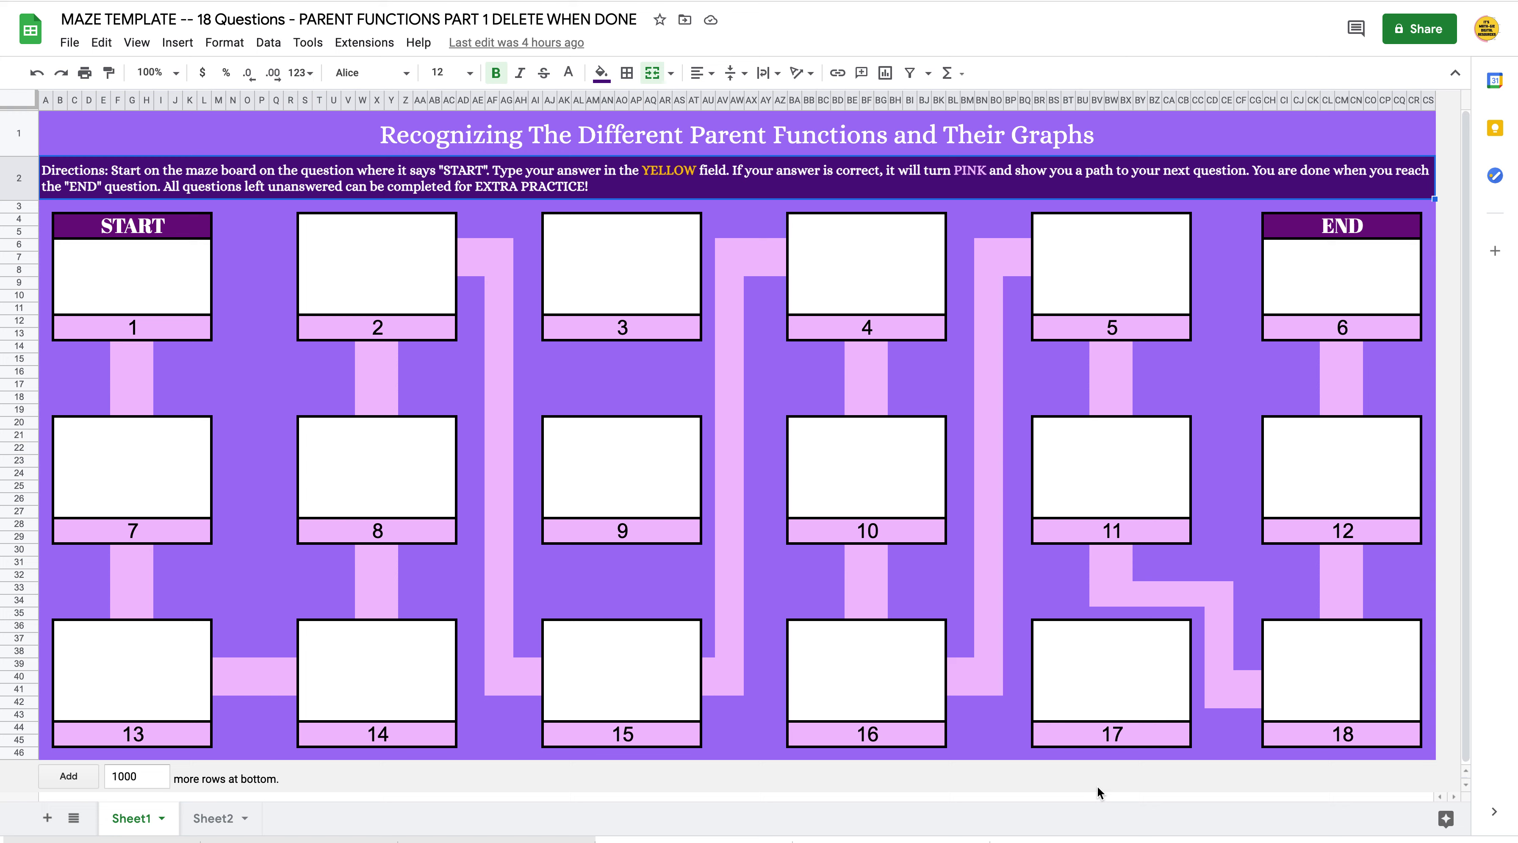
double_click(709, 134)
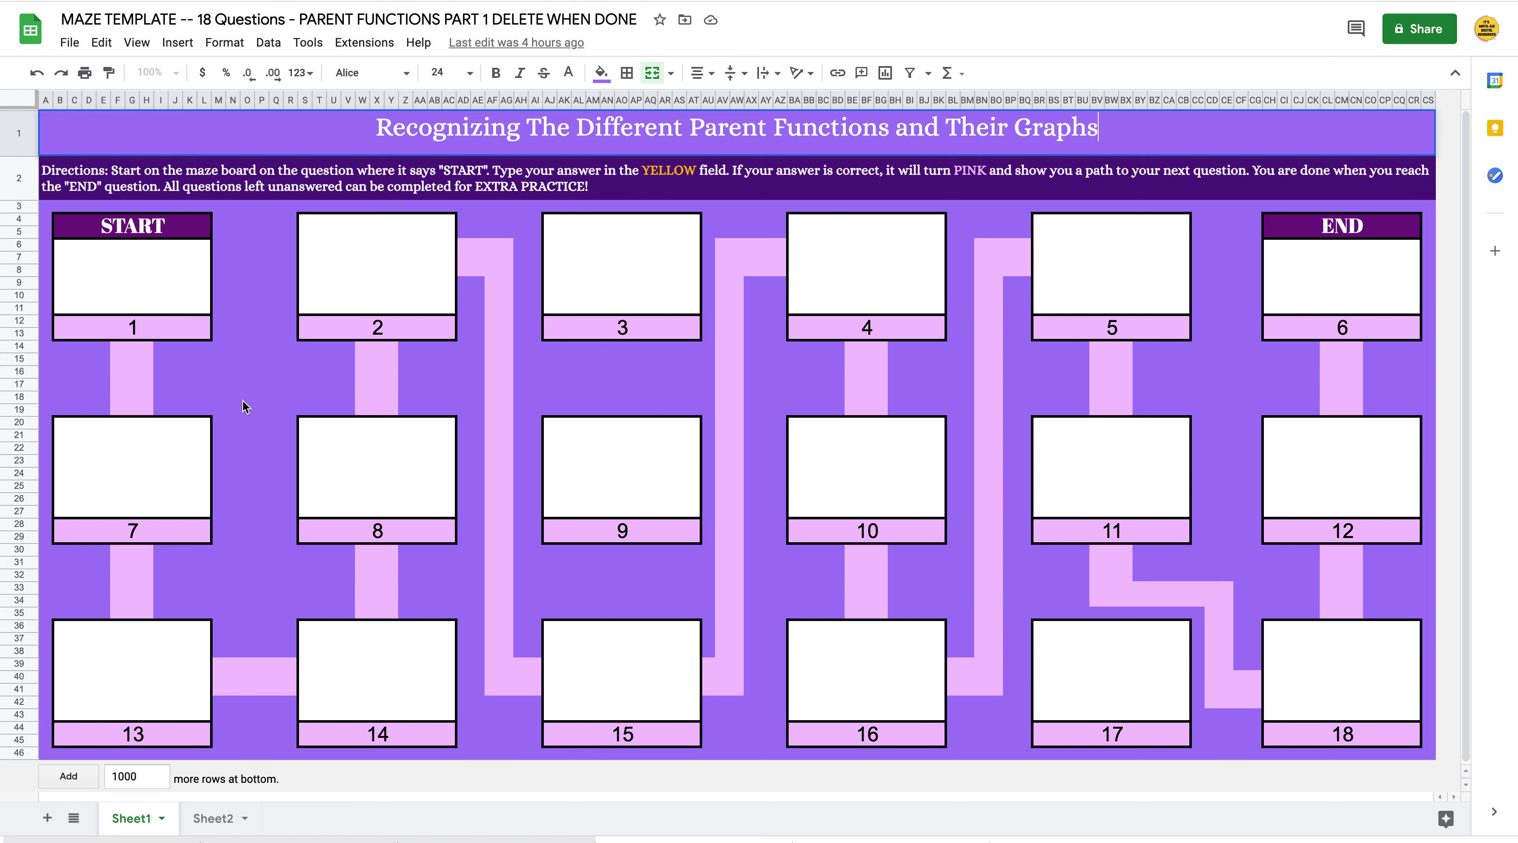
double_click(408, 234)
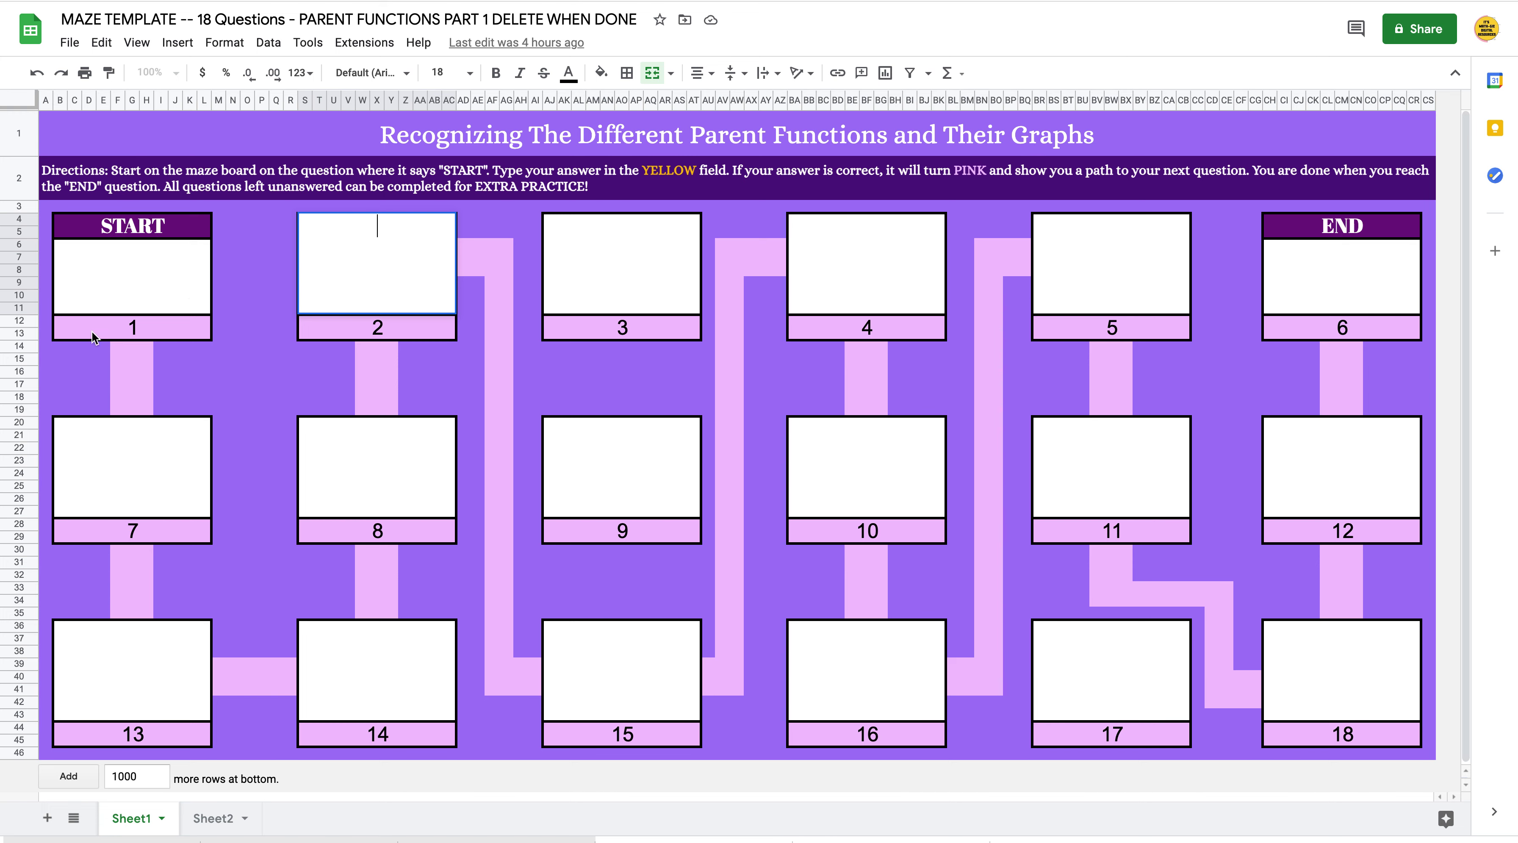
Step: Clear the answers 1 through 6 from the answer fields under the first row of question boxes
click(158, 330)
key(Delete)
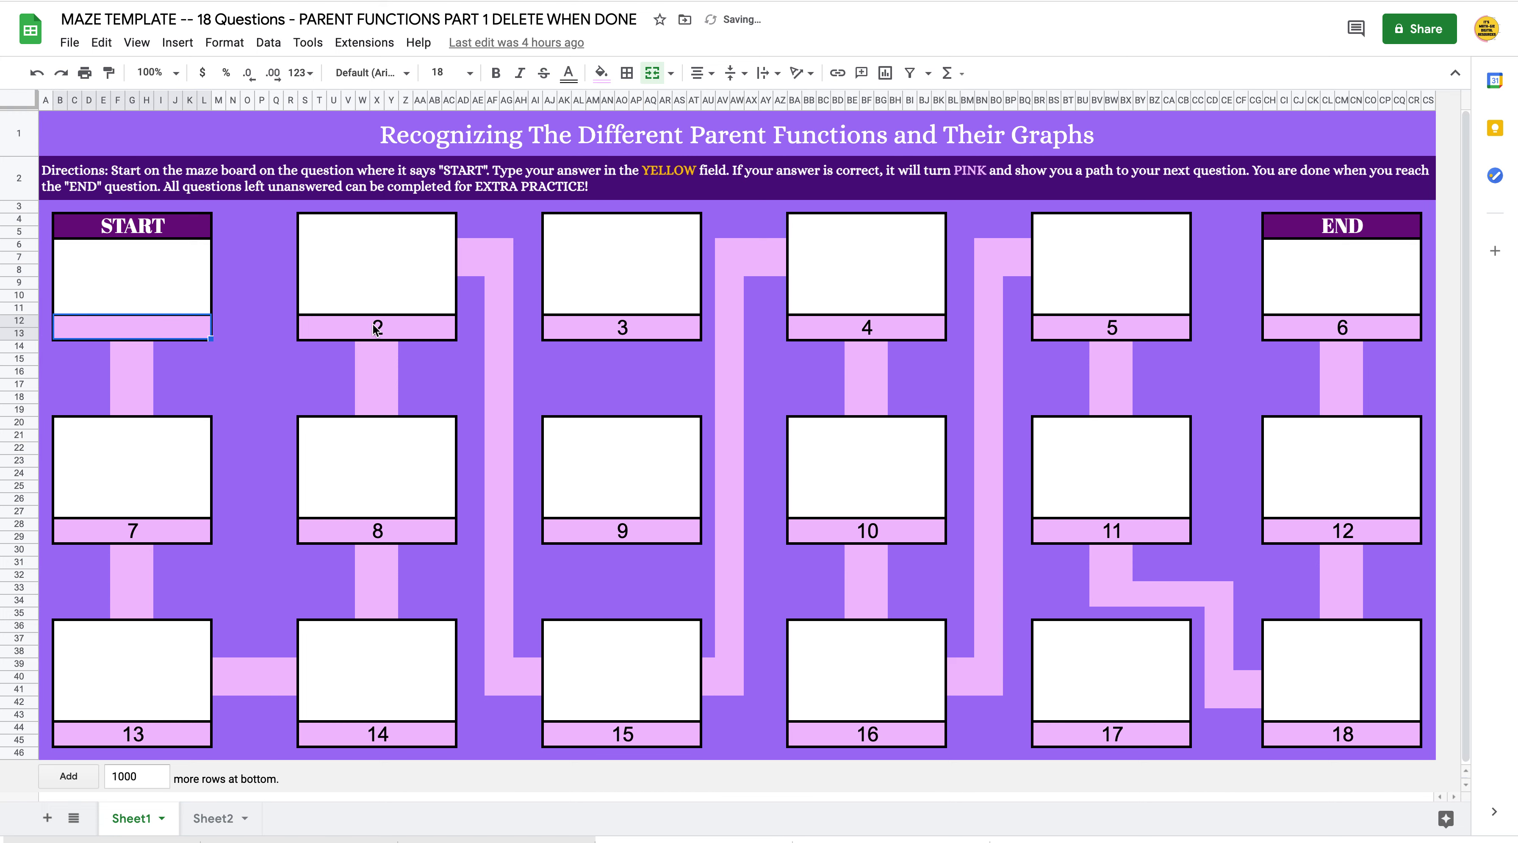
click(390, 329)
key(Delete)
click(612, 342)
key(Delete)
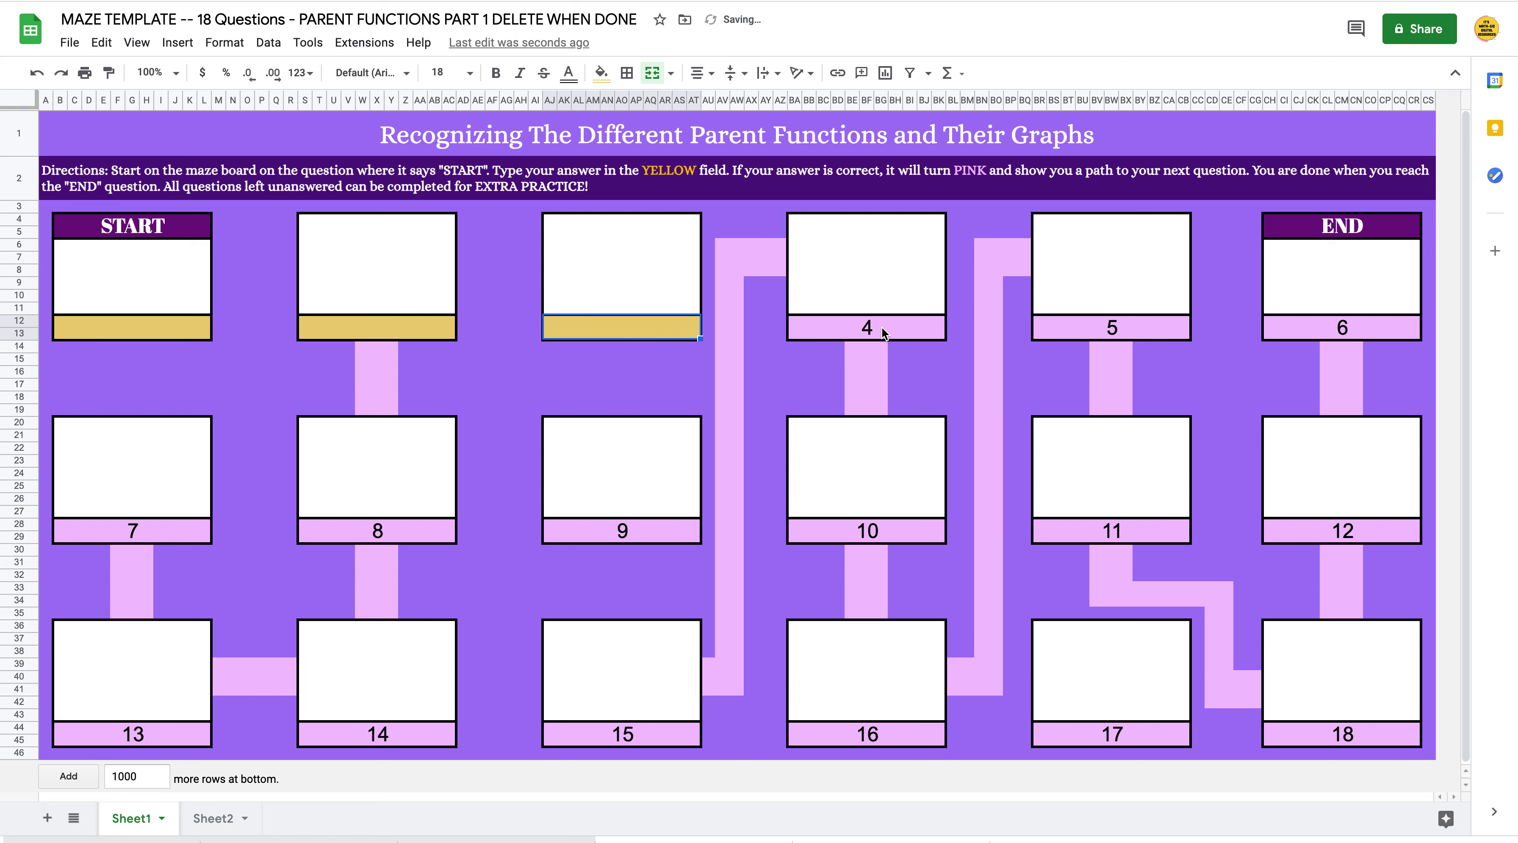
click(881, 326)
key(Delete)
click(1080, 329)
key(Delete)
click(1327, 332)
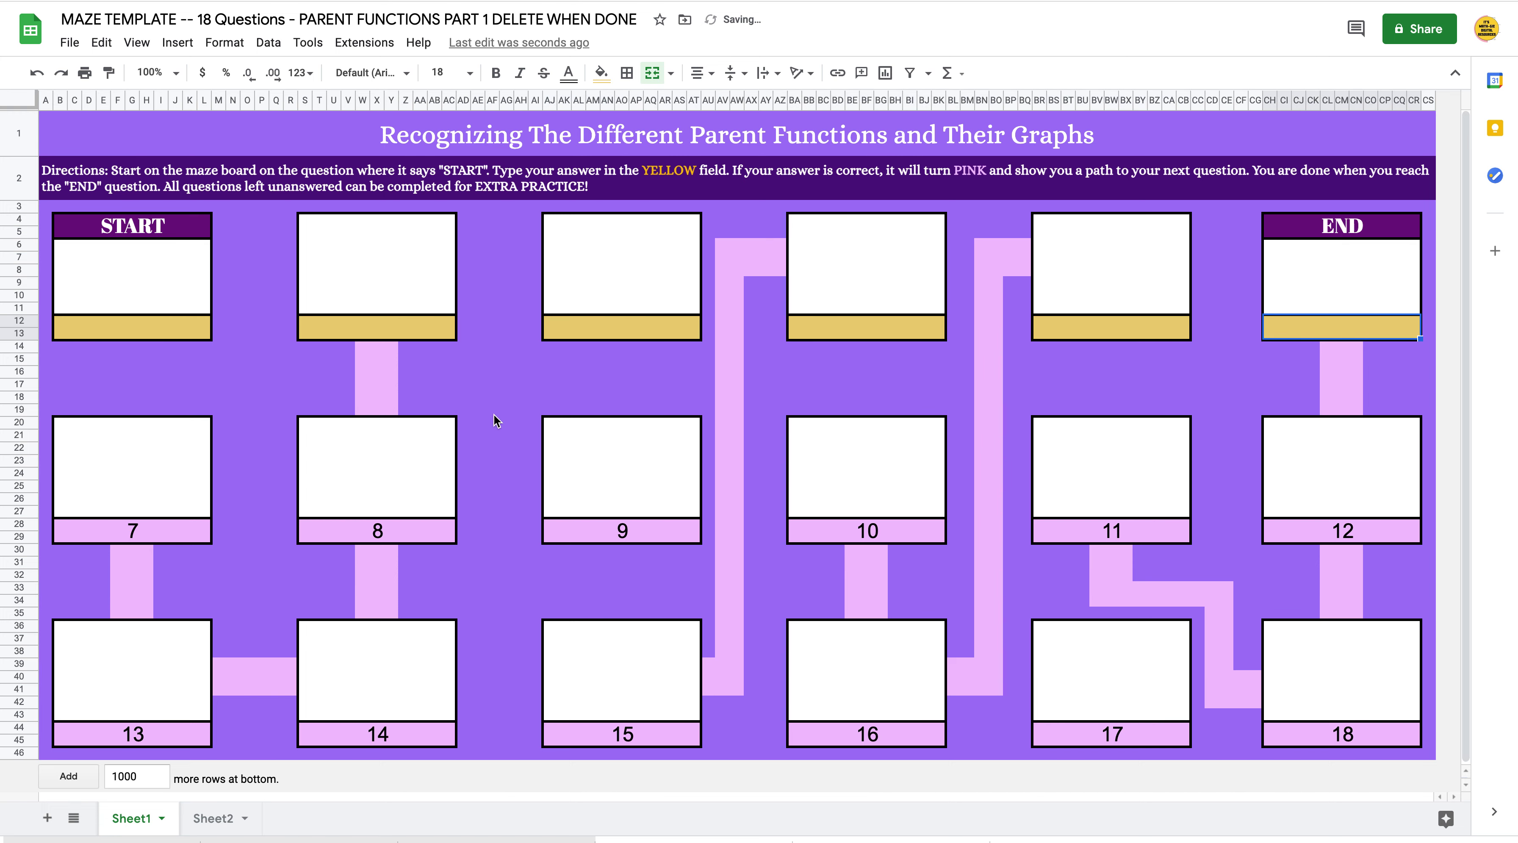
Step: Clear the answers 7 through 12 from the answer fields under the second row of question boxes
click(145, 531)
key(Delete)
click(378, 531)
key(Delete)
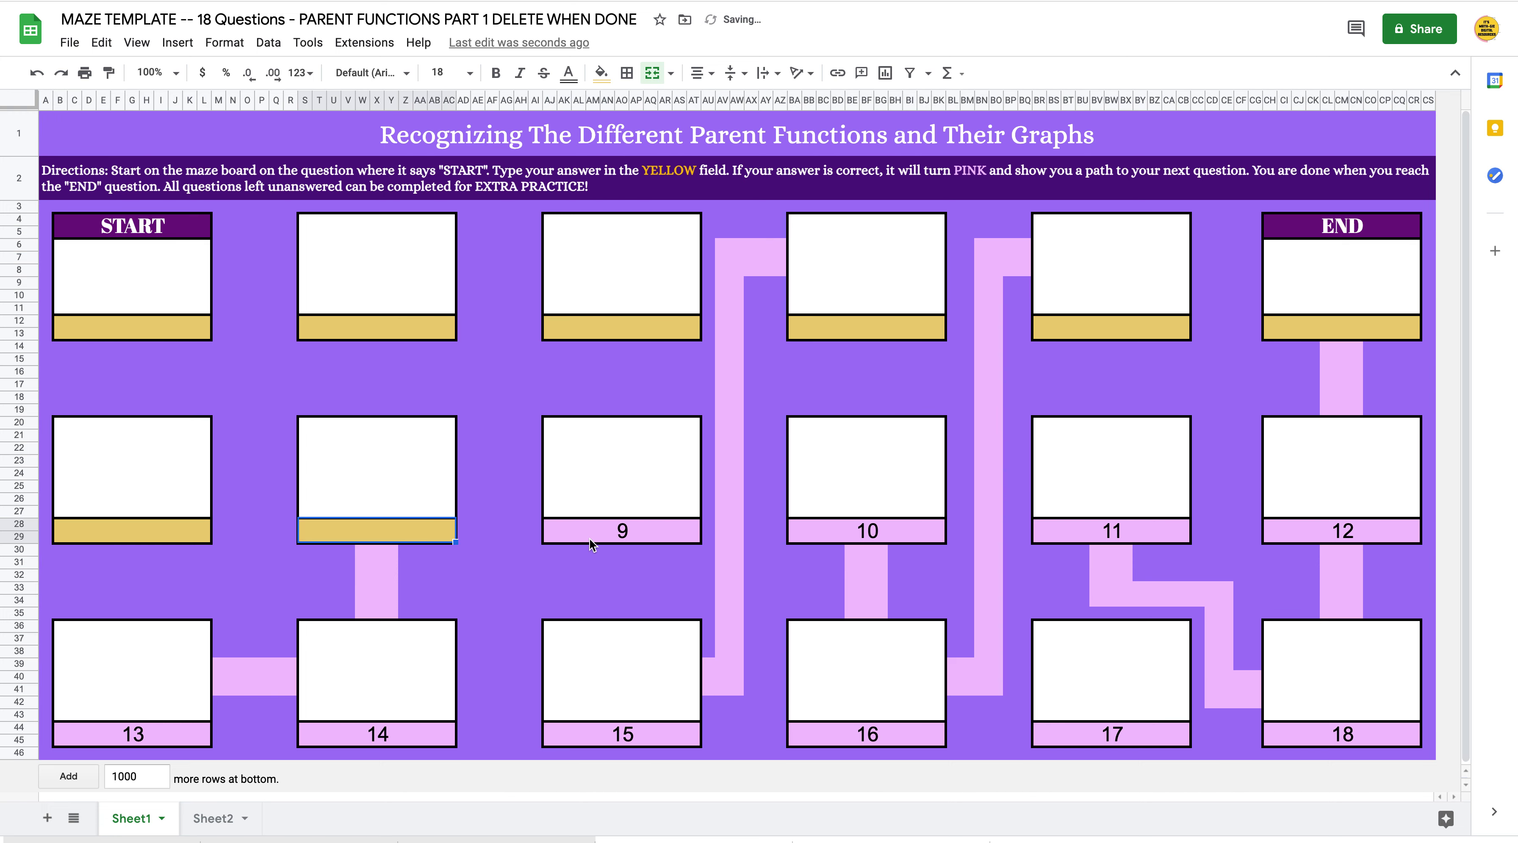
click(592, 524)
key(Delete)
click(872, 526)
key(Delete)
click(1120, 528)
key(Delete)
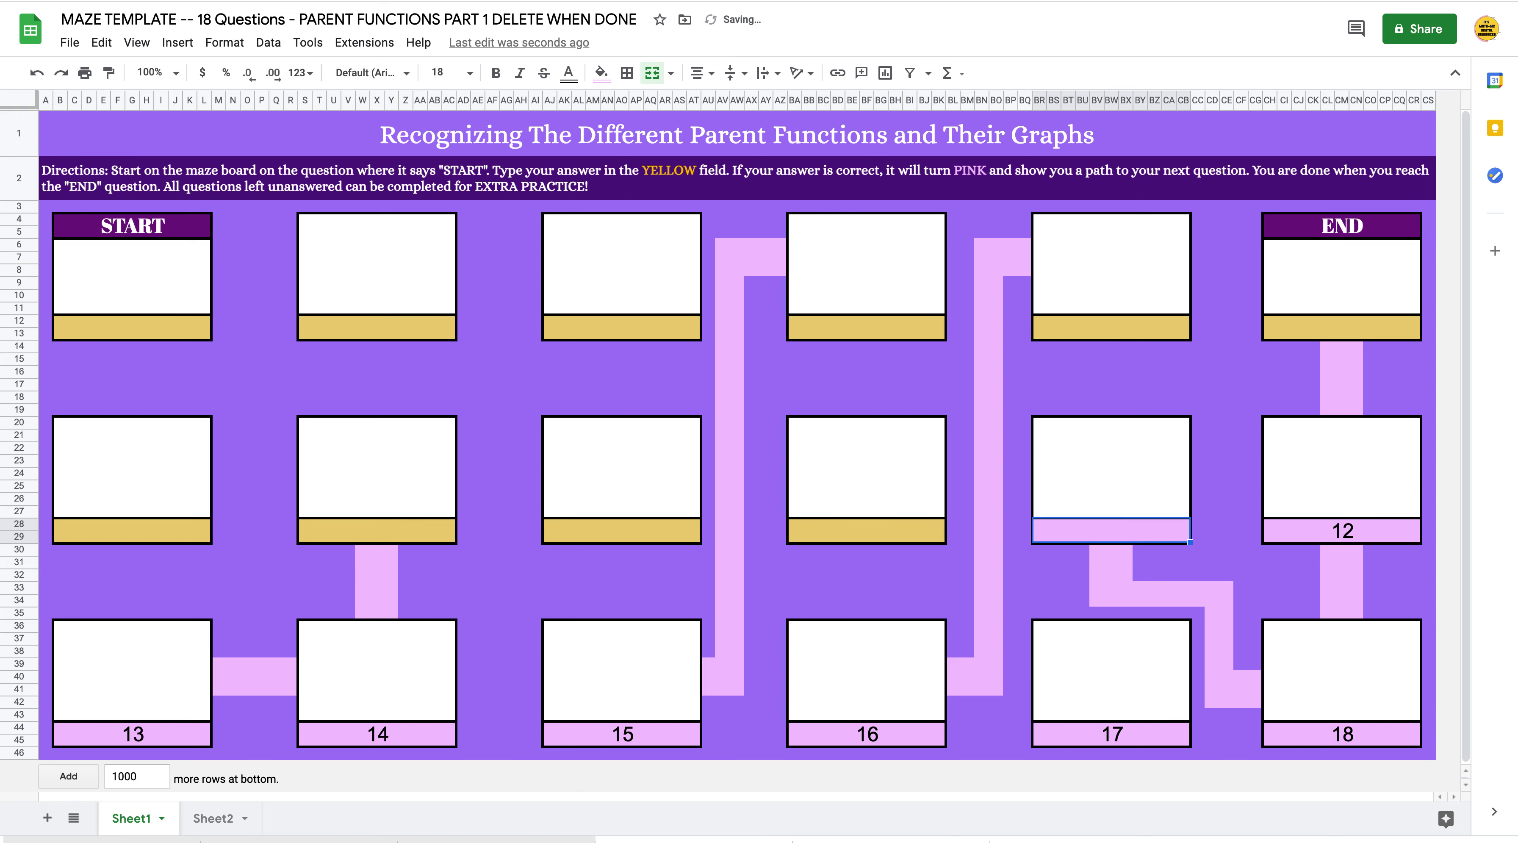
click(1330, 536)
key(Delete)
Step: Clear the answers 13 through 18 from the answer fields under the third row of question boxes
click(1329, 732)
key(Delete)
click(1137, 737)
key(Delete)
click(913, 741)
key(Delete)
click(649, 735)
key(Delete)
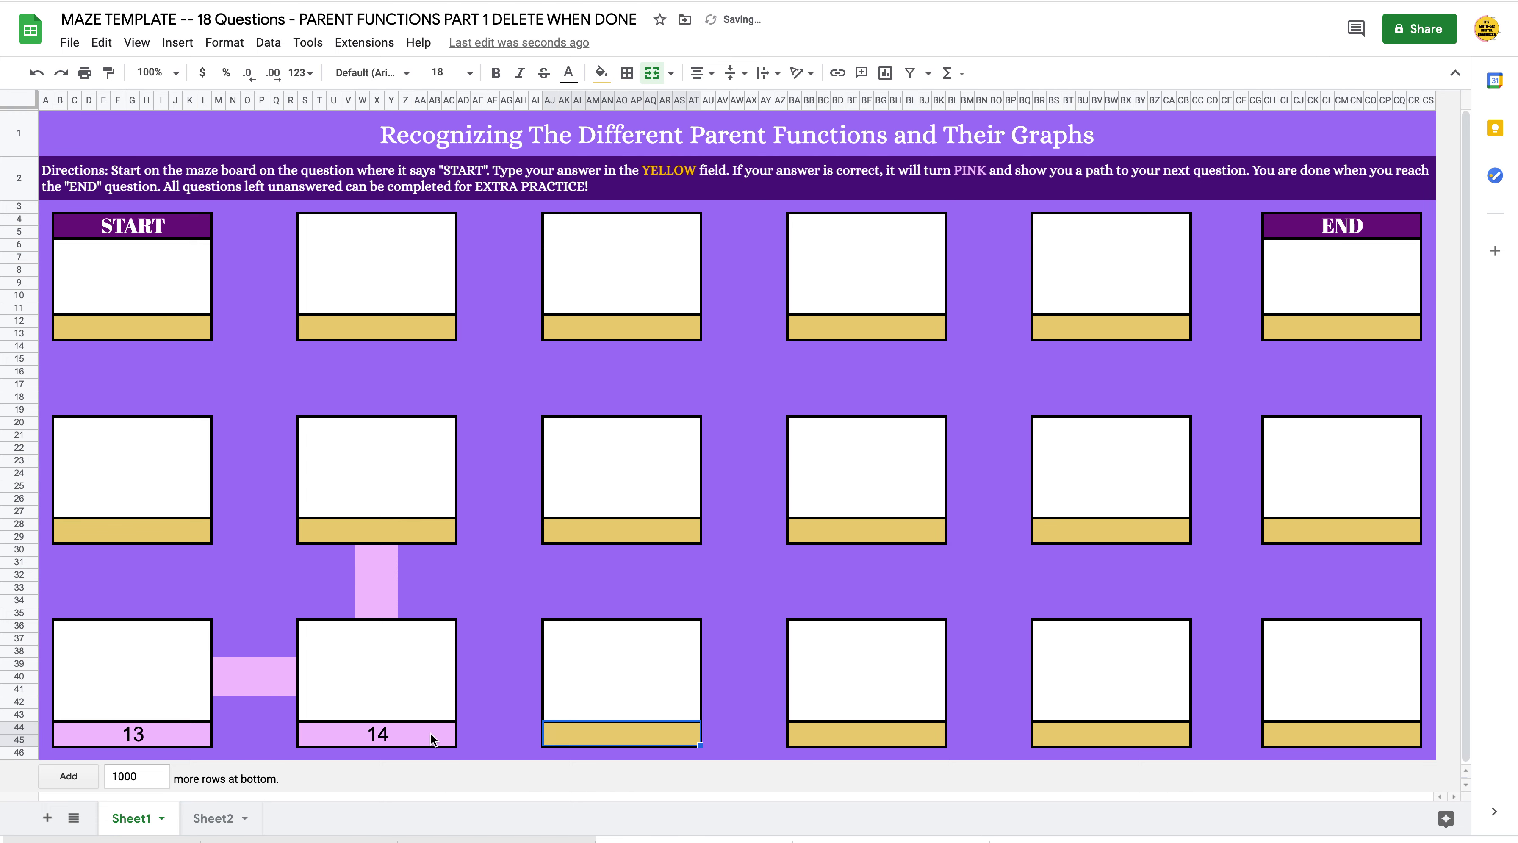
click(429, 733)
key(Delete)
click(165, 730)
key(Delete)
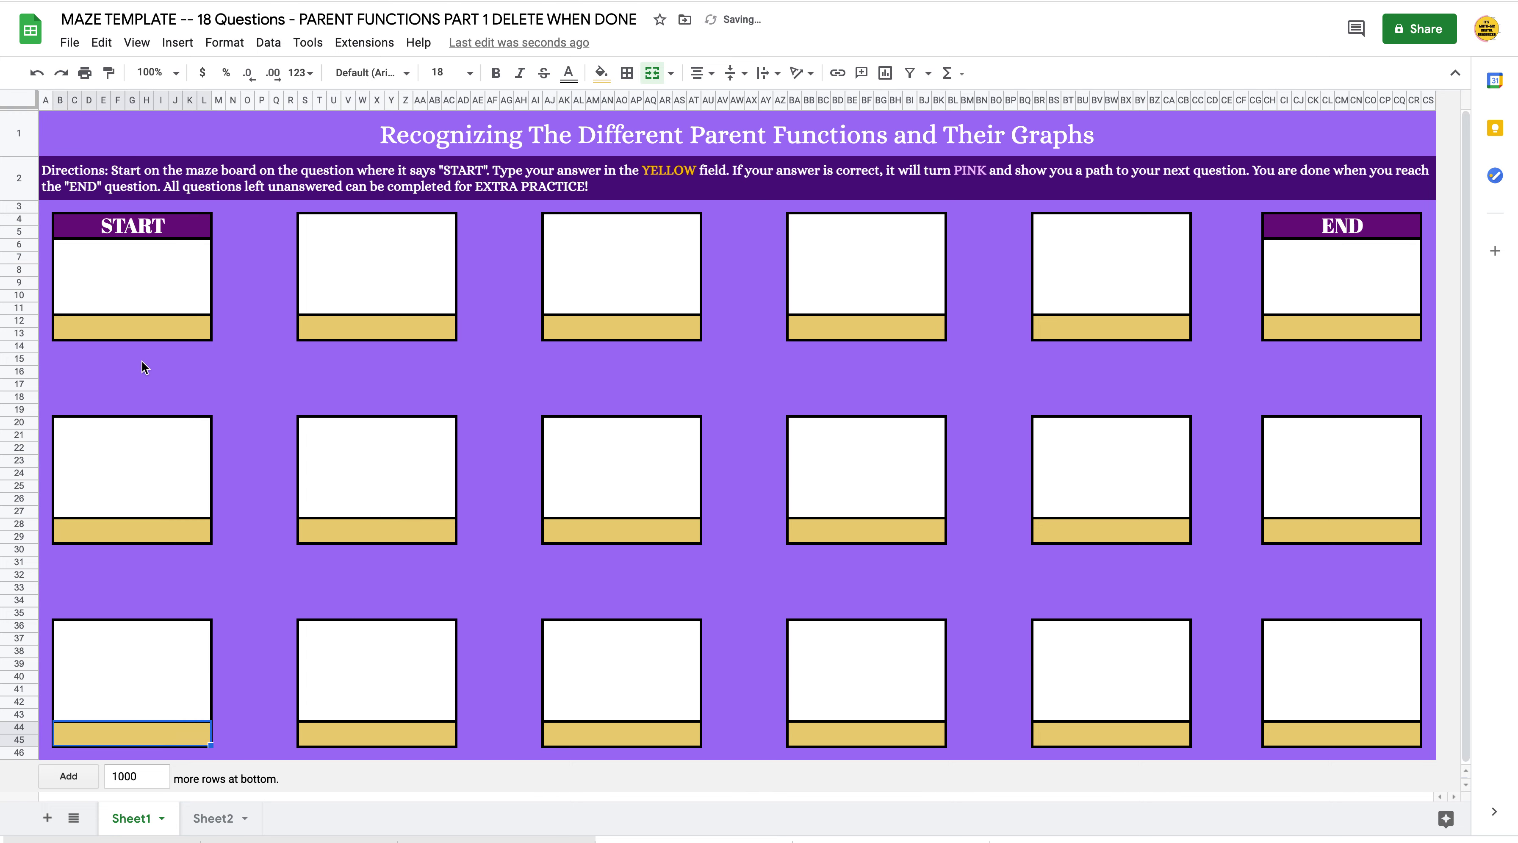
Step: Examine the Questions, Answers, Trajectory and EXTRA CREDIT lists on Sheet2 to see how the maze path is defined
click(143, 308)
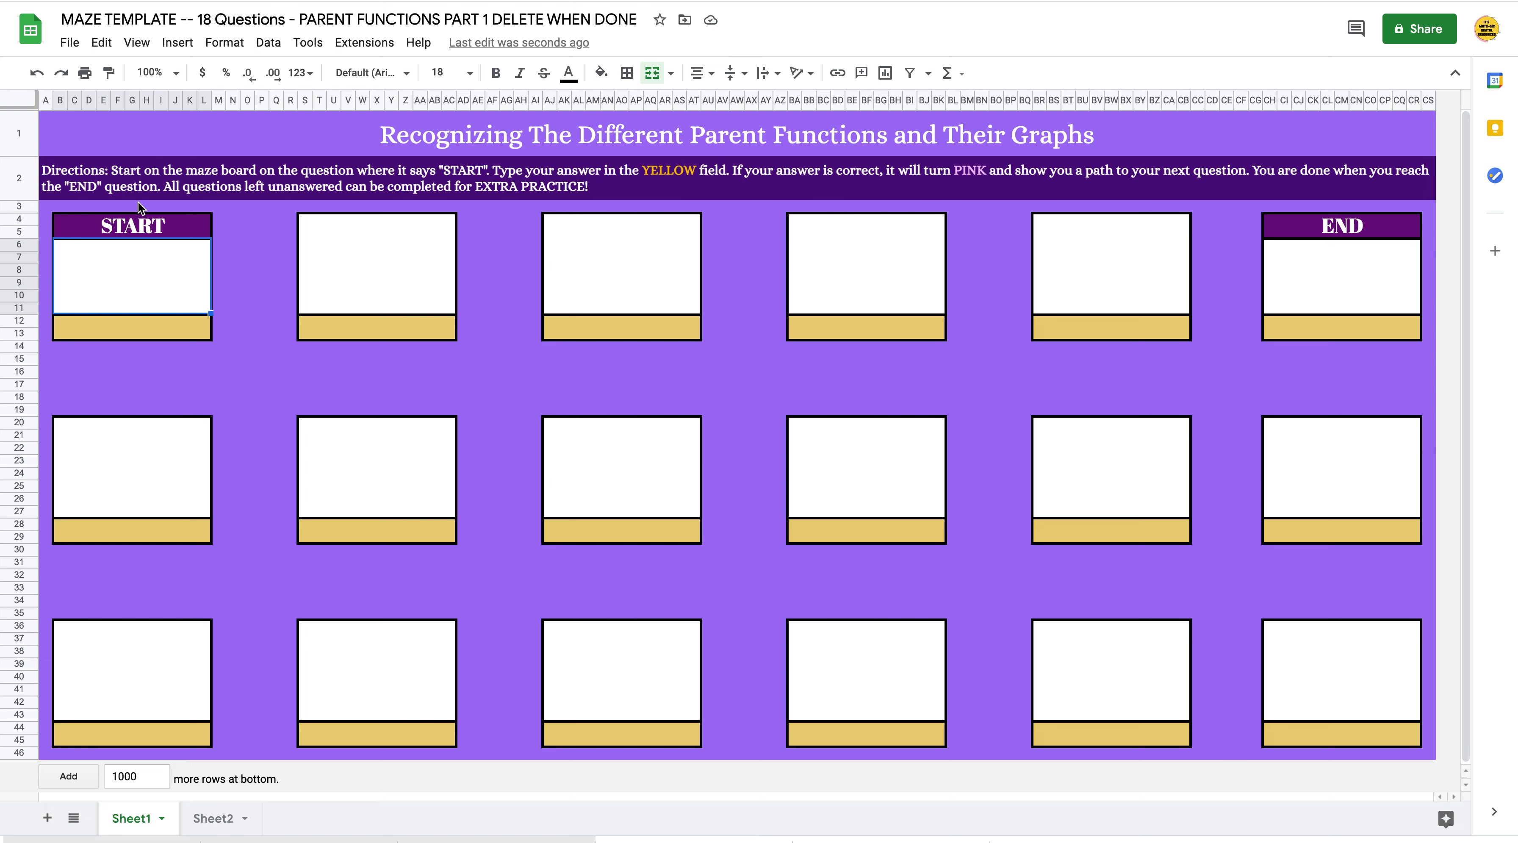
click(213, 817)
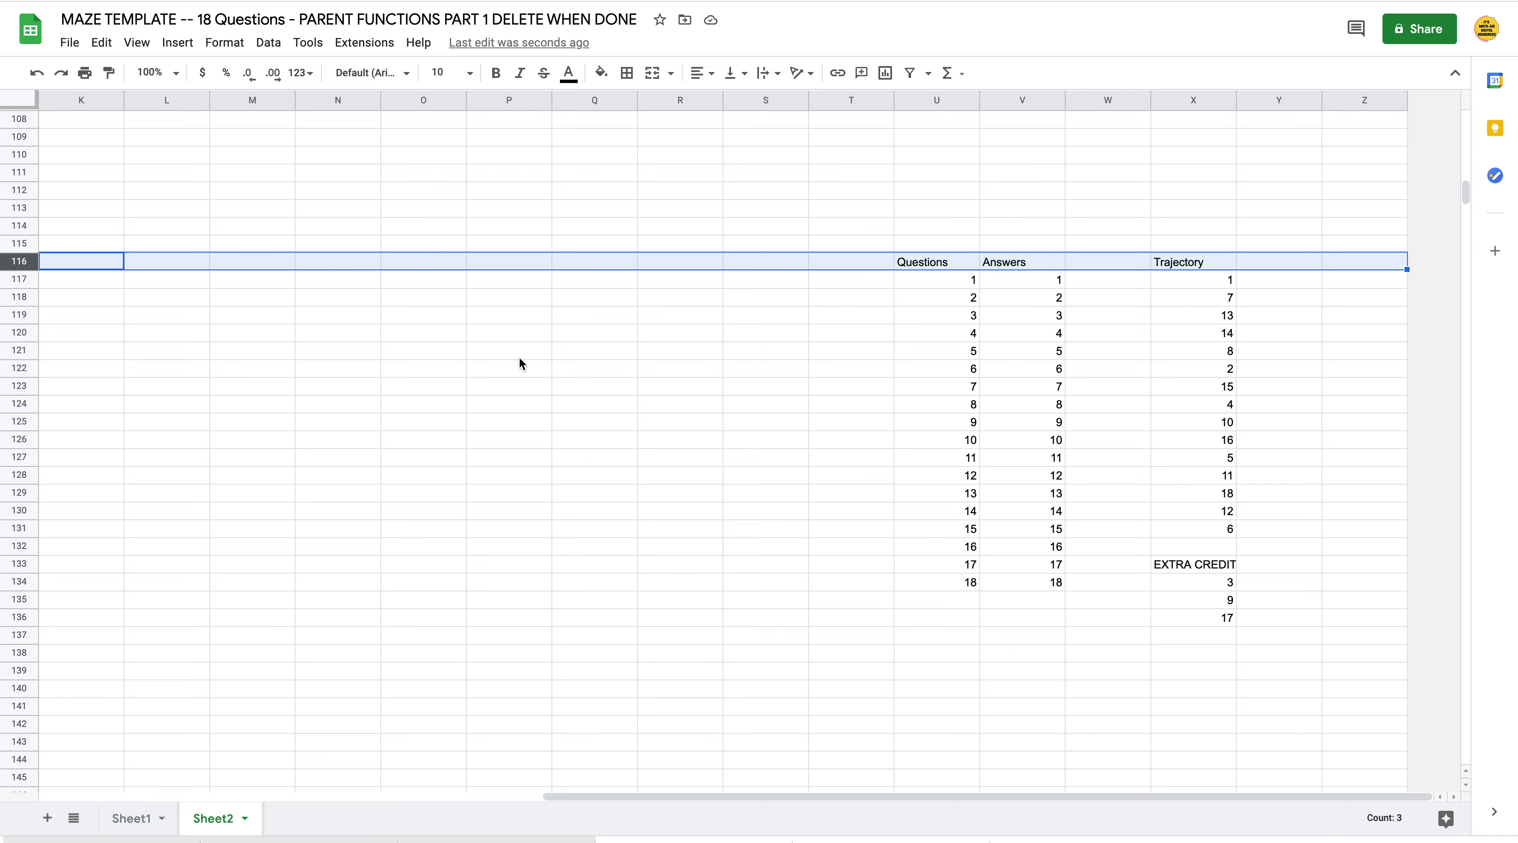
drag(948, 274, 949, 586)
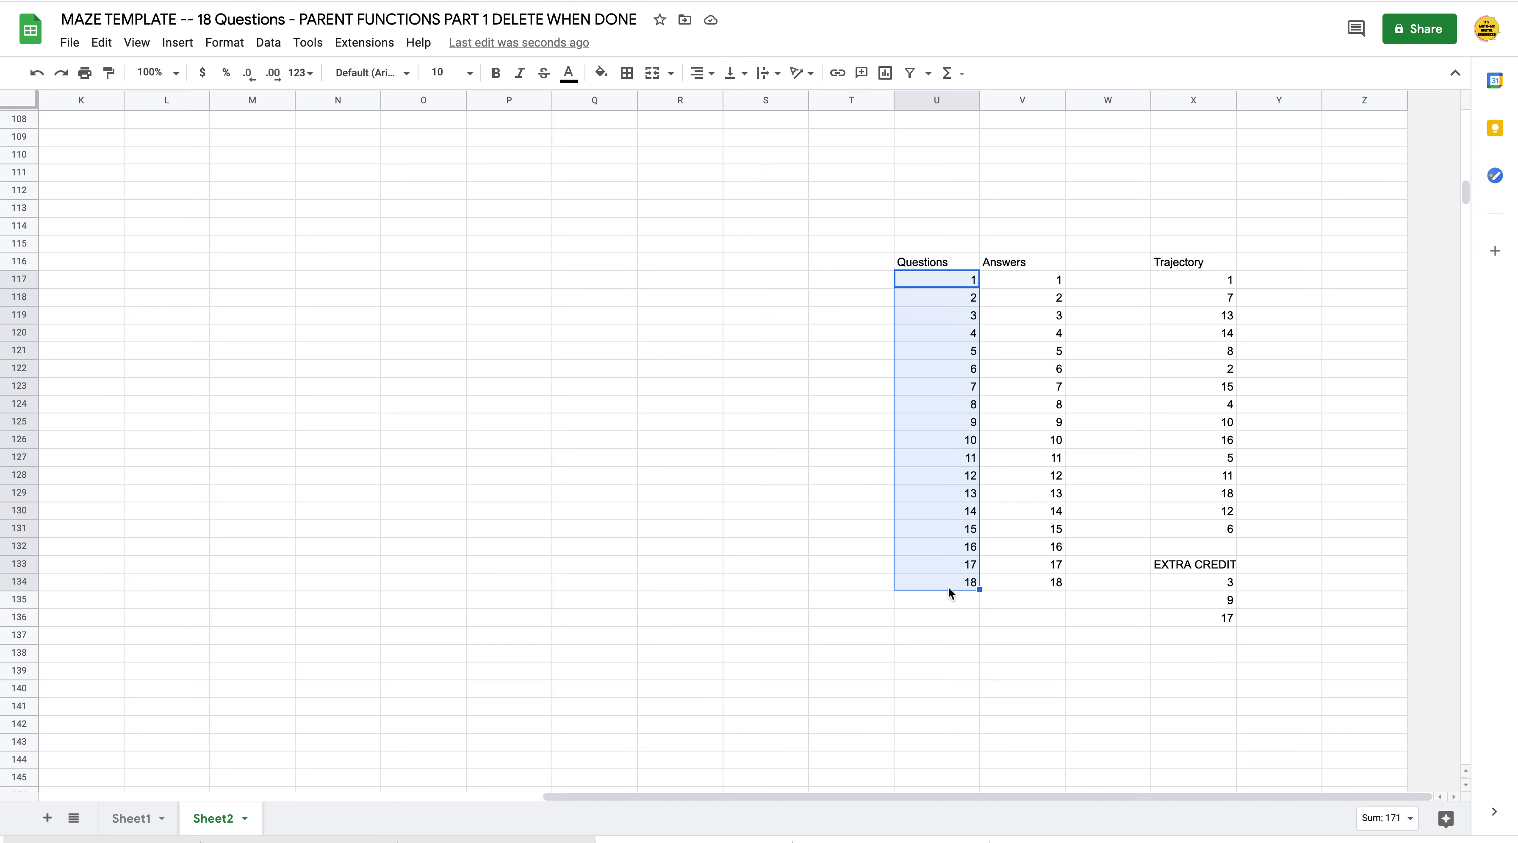
drag(1057, 281, 1053, 587)
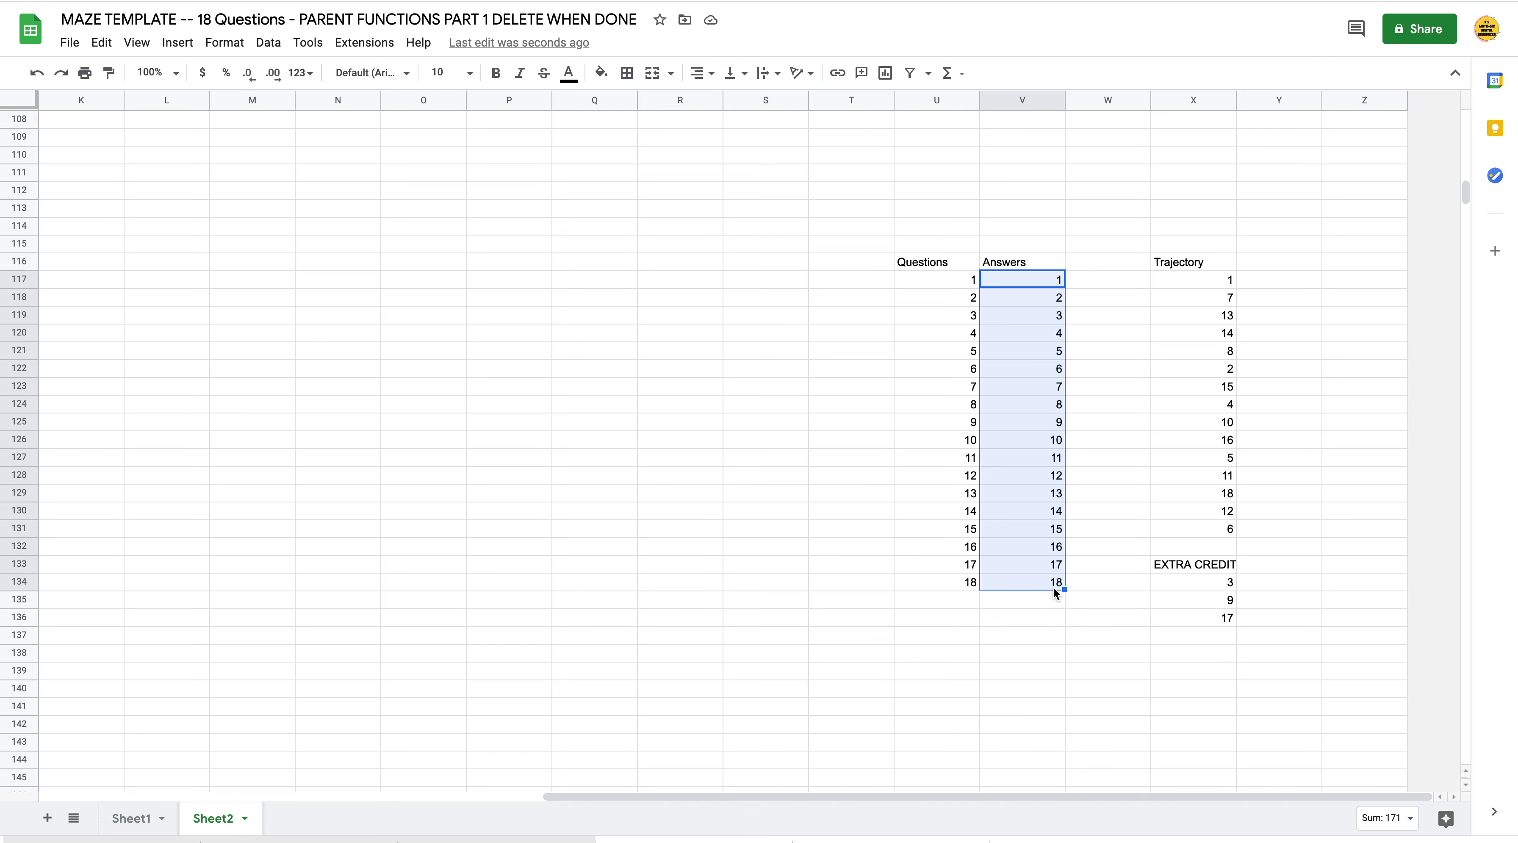
drag(1201, 280, 1203, 526)
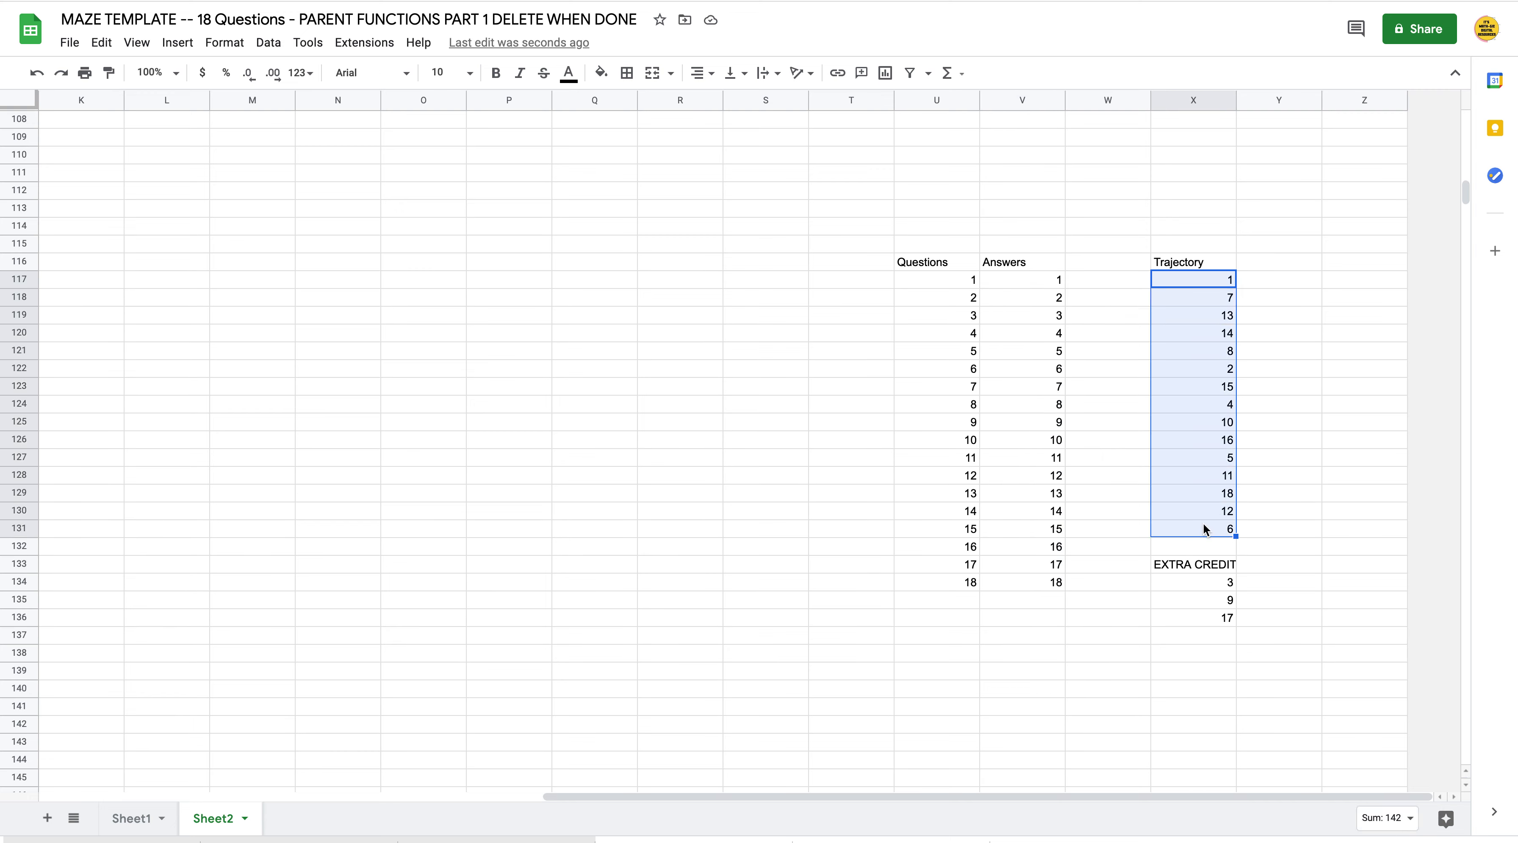
click(1222, 282)
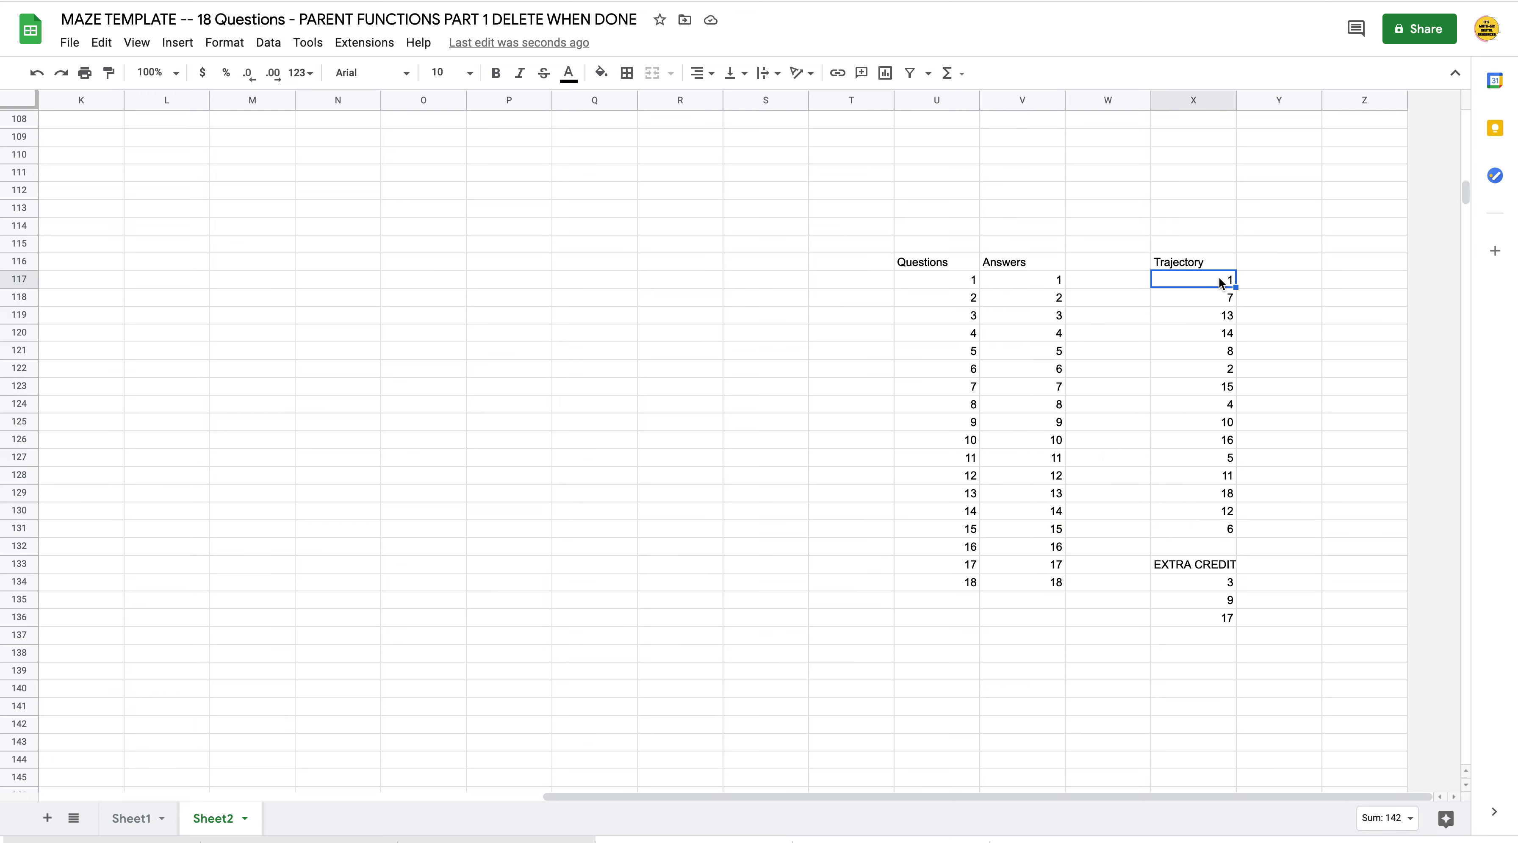
click(1030, 288)
click(1176, 266)
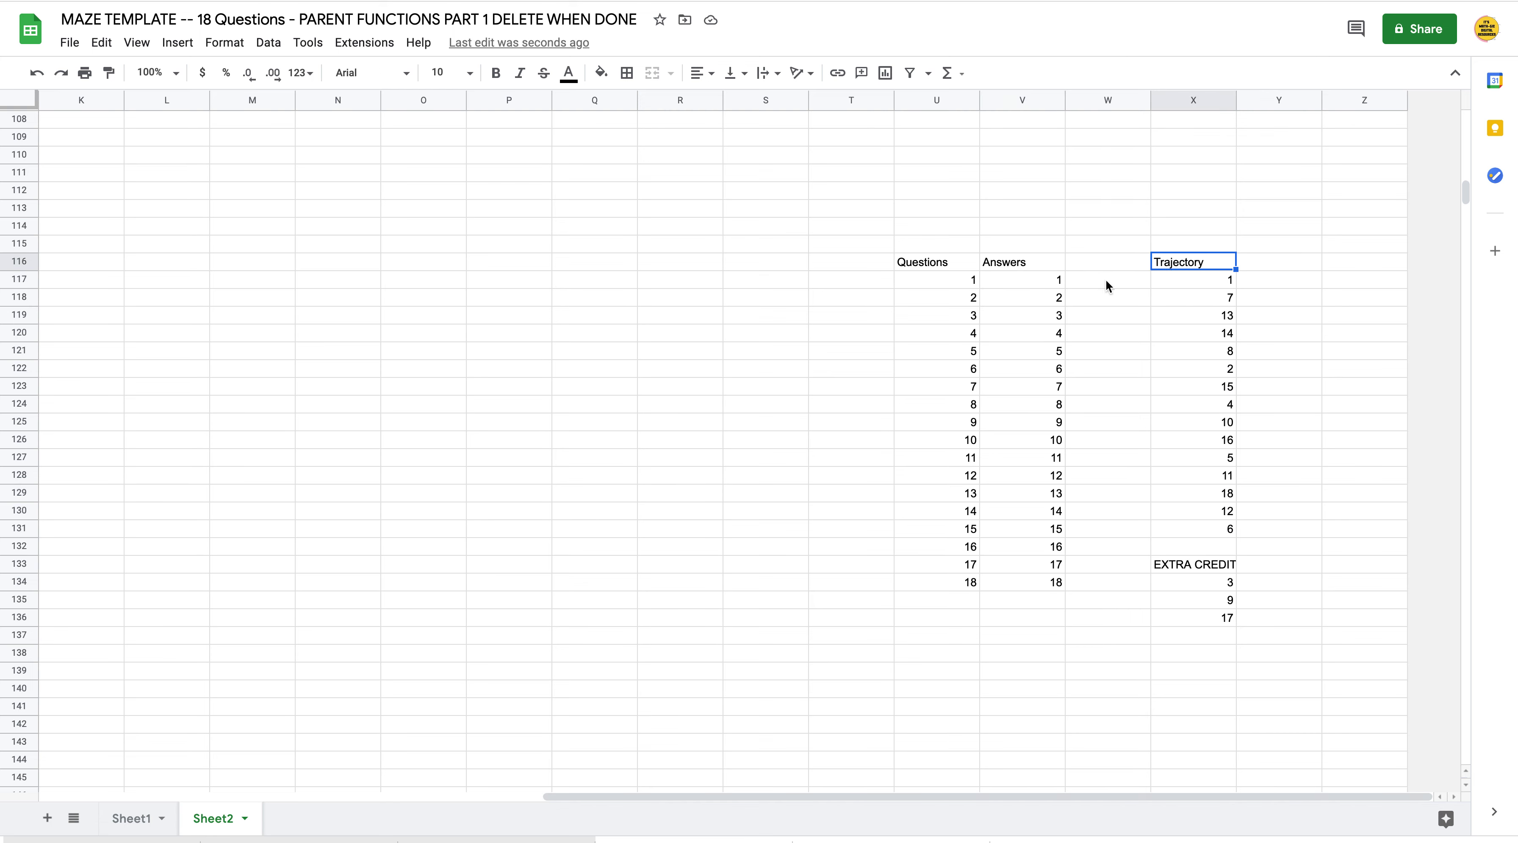
click(1197, 281)
click(1203, 299)
click(1048, 390)
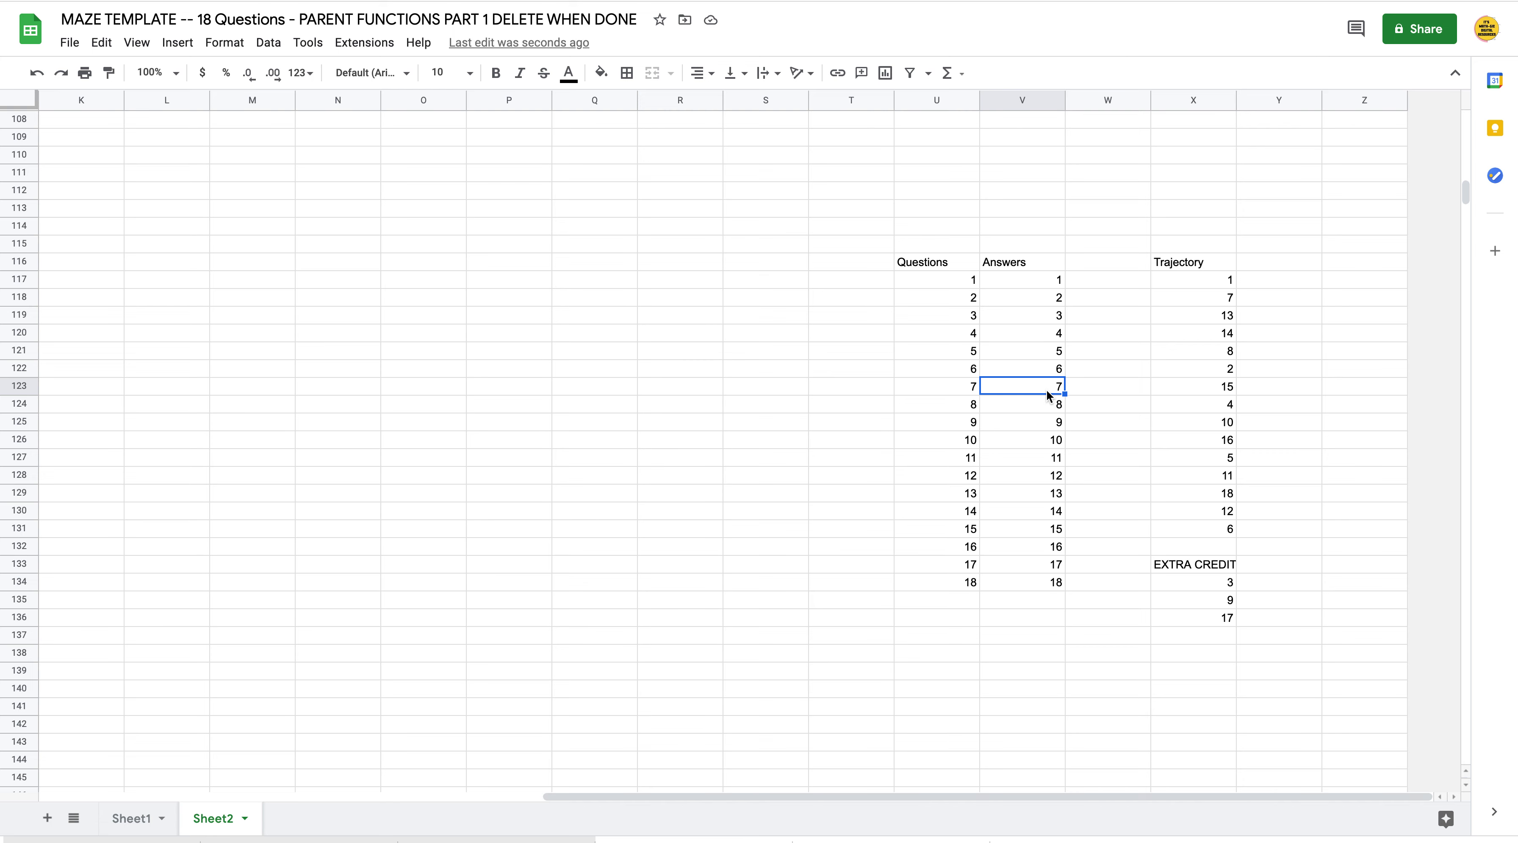
click(1239, 285)
click(1230, 299)
click(1228, 314)
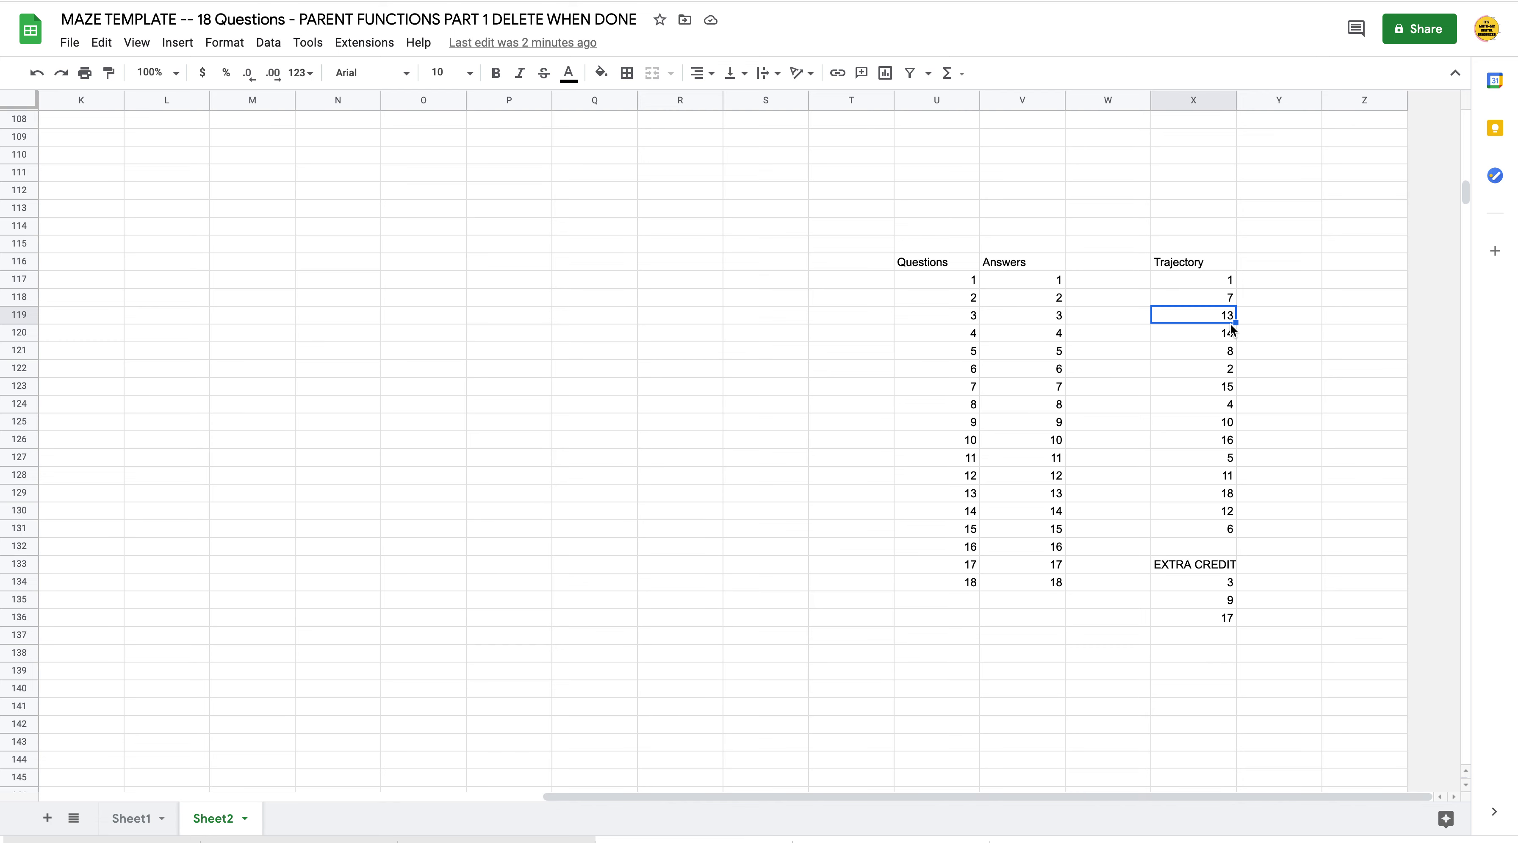
drag(1189, 578, 1190, 615)
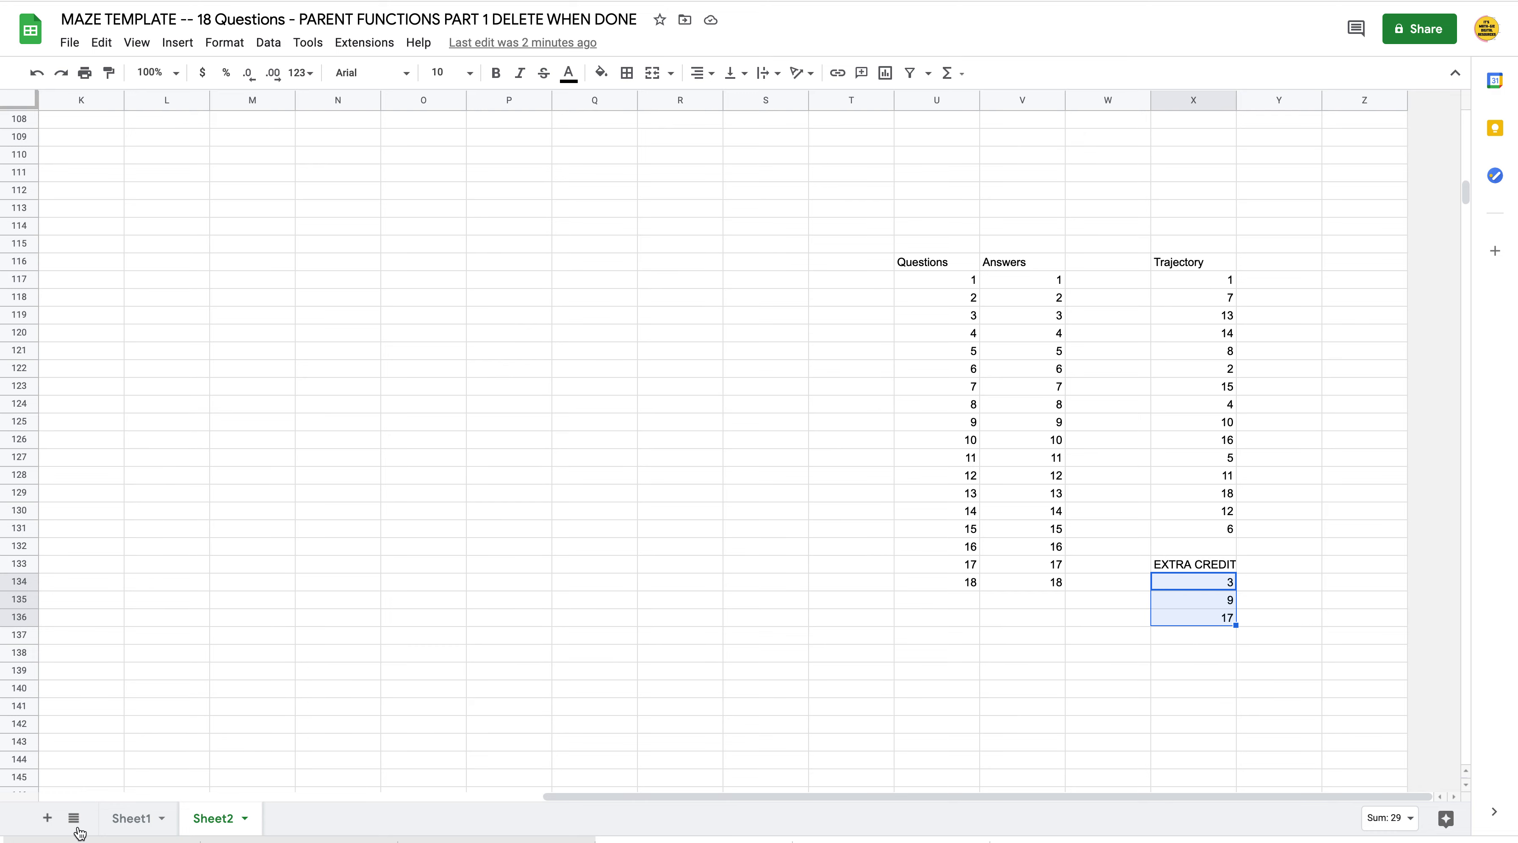
Step: In the Sheet1 directions, replace "Type your answer in the" with "Decide which function family your equation or grapg belongs to and type it in the"
click(141, 822)
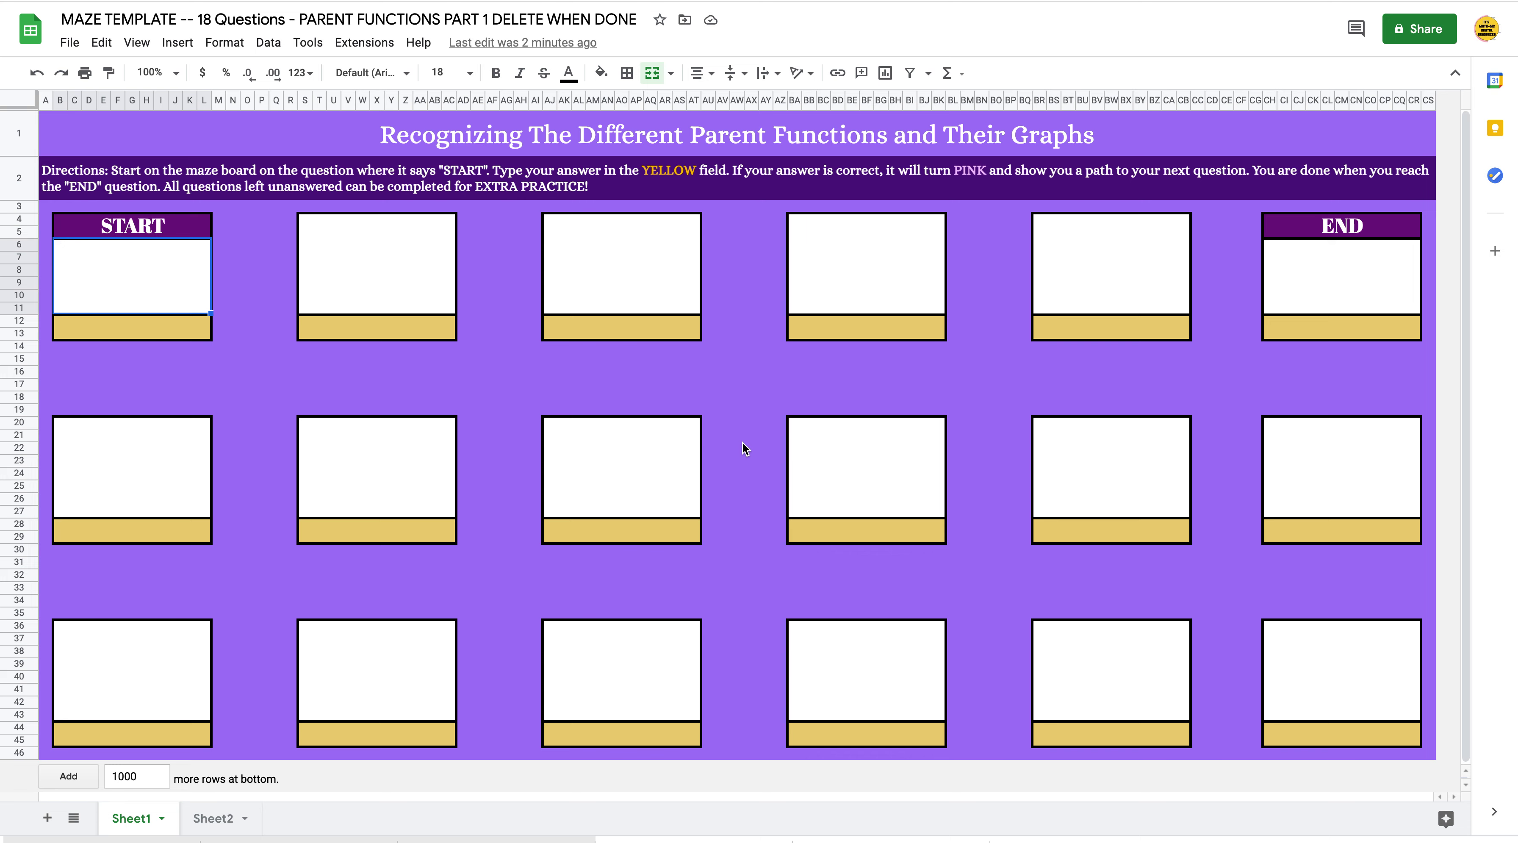
double_click(654, 179)
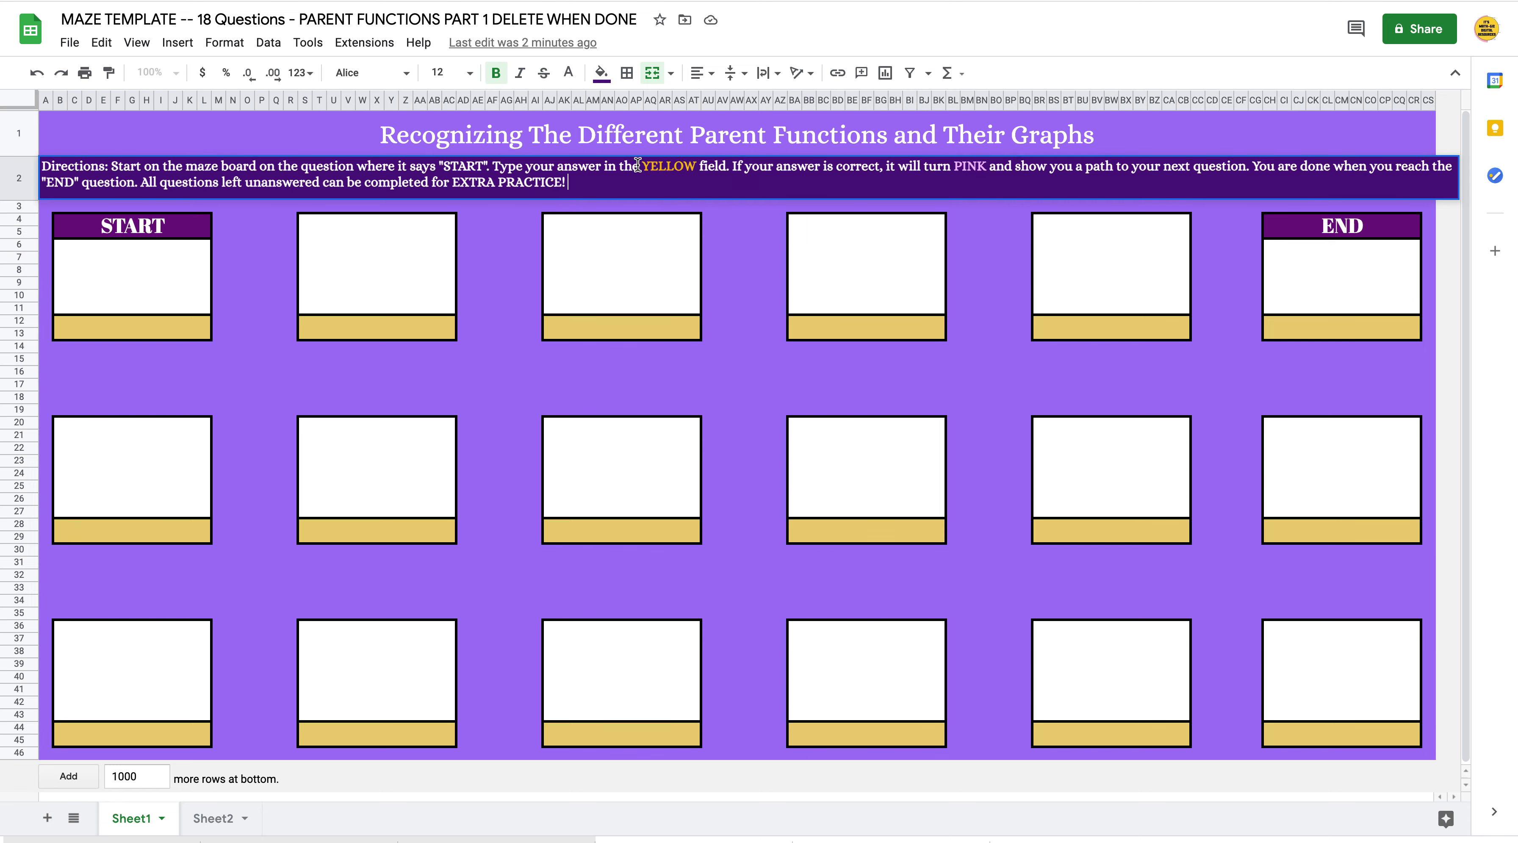
drag(638, 165, 493, 161)
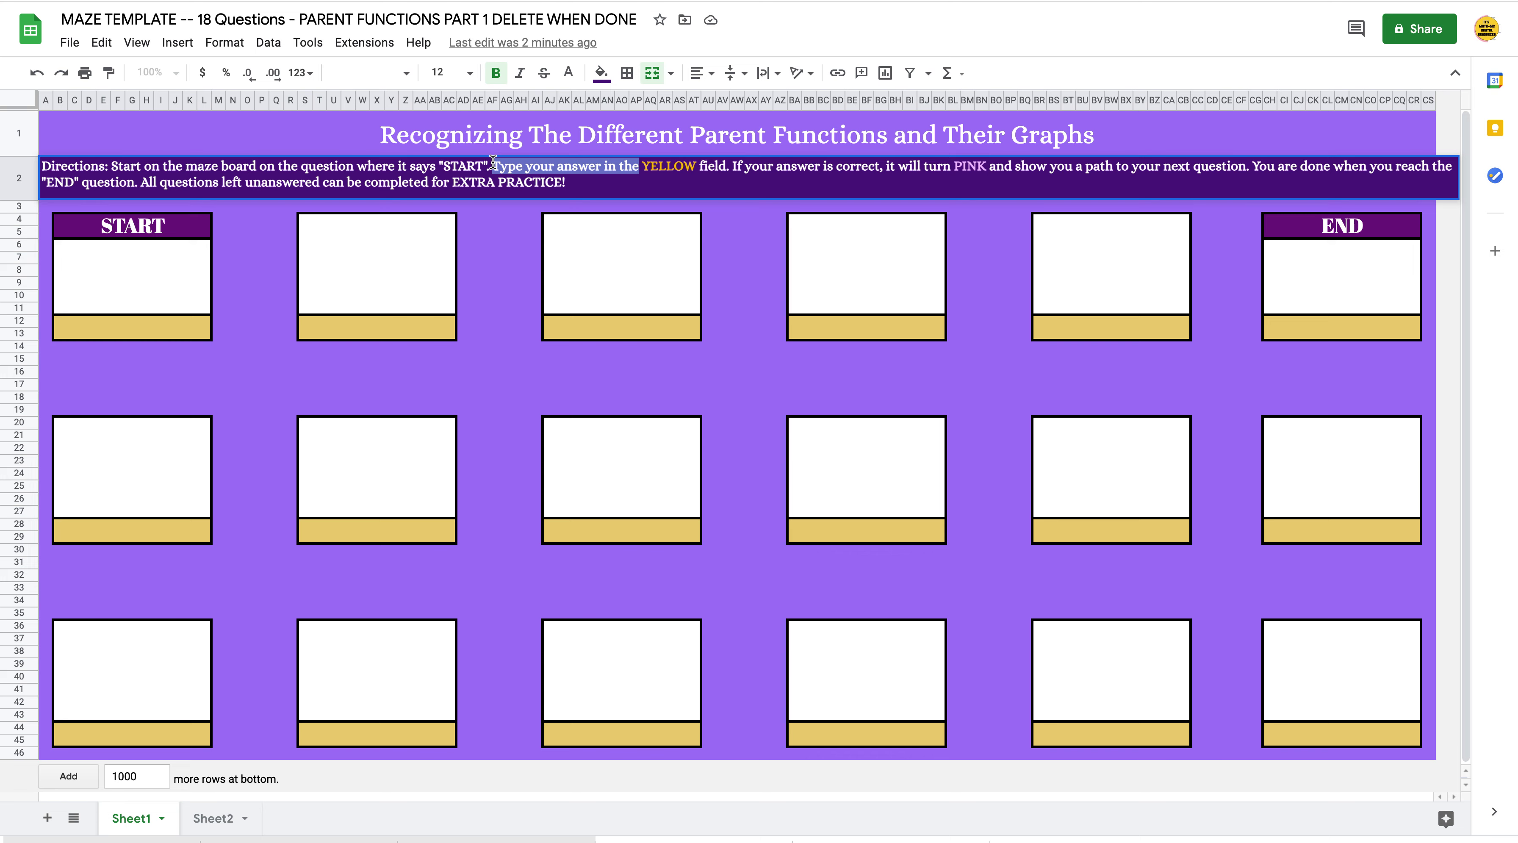
text(Decide )
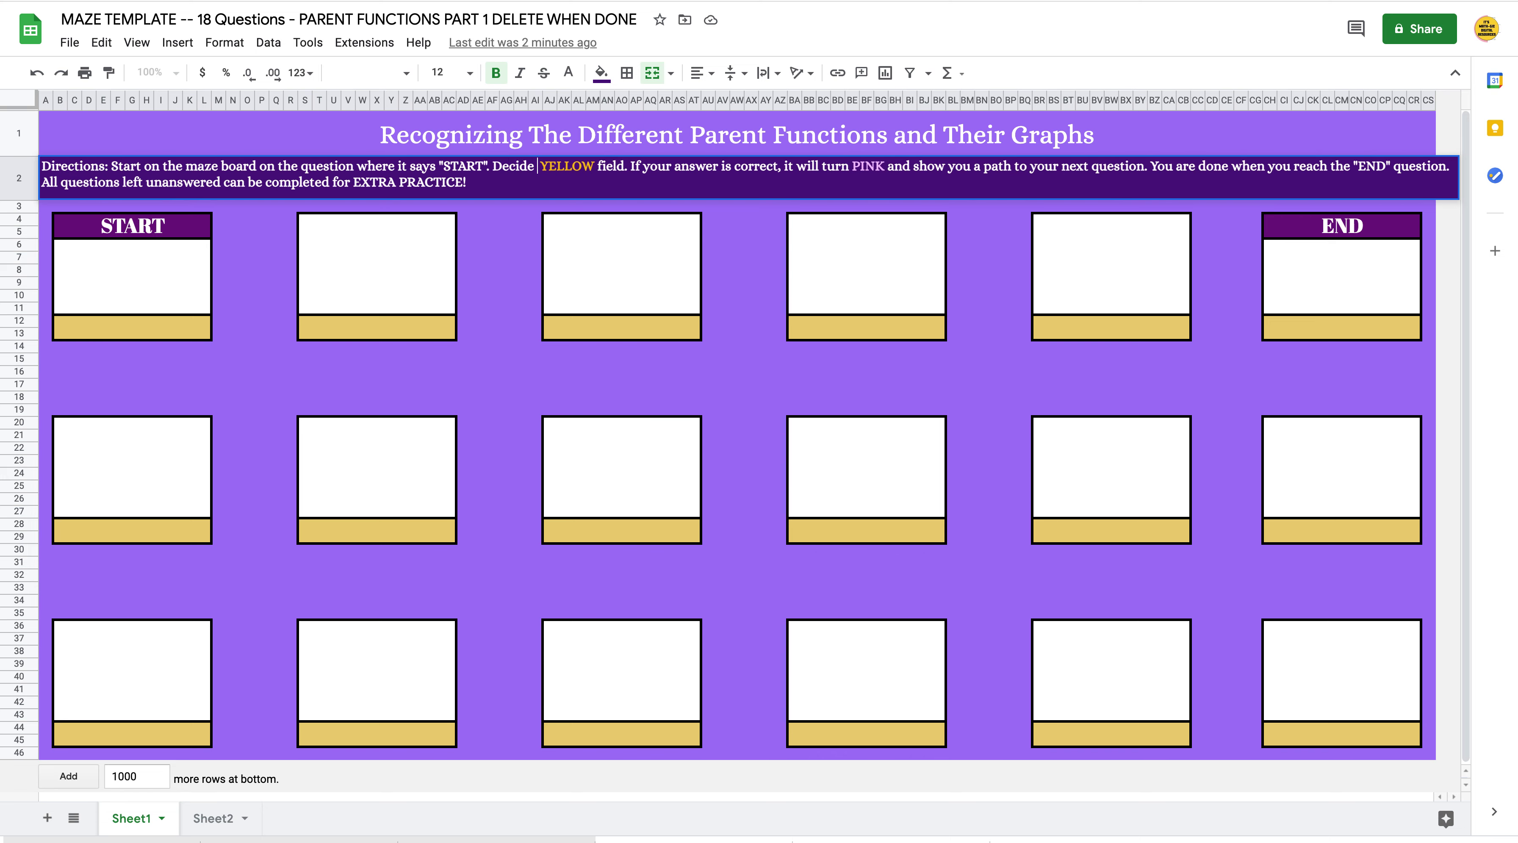
text(which func)
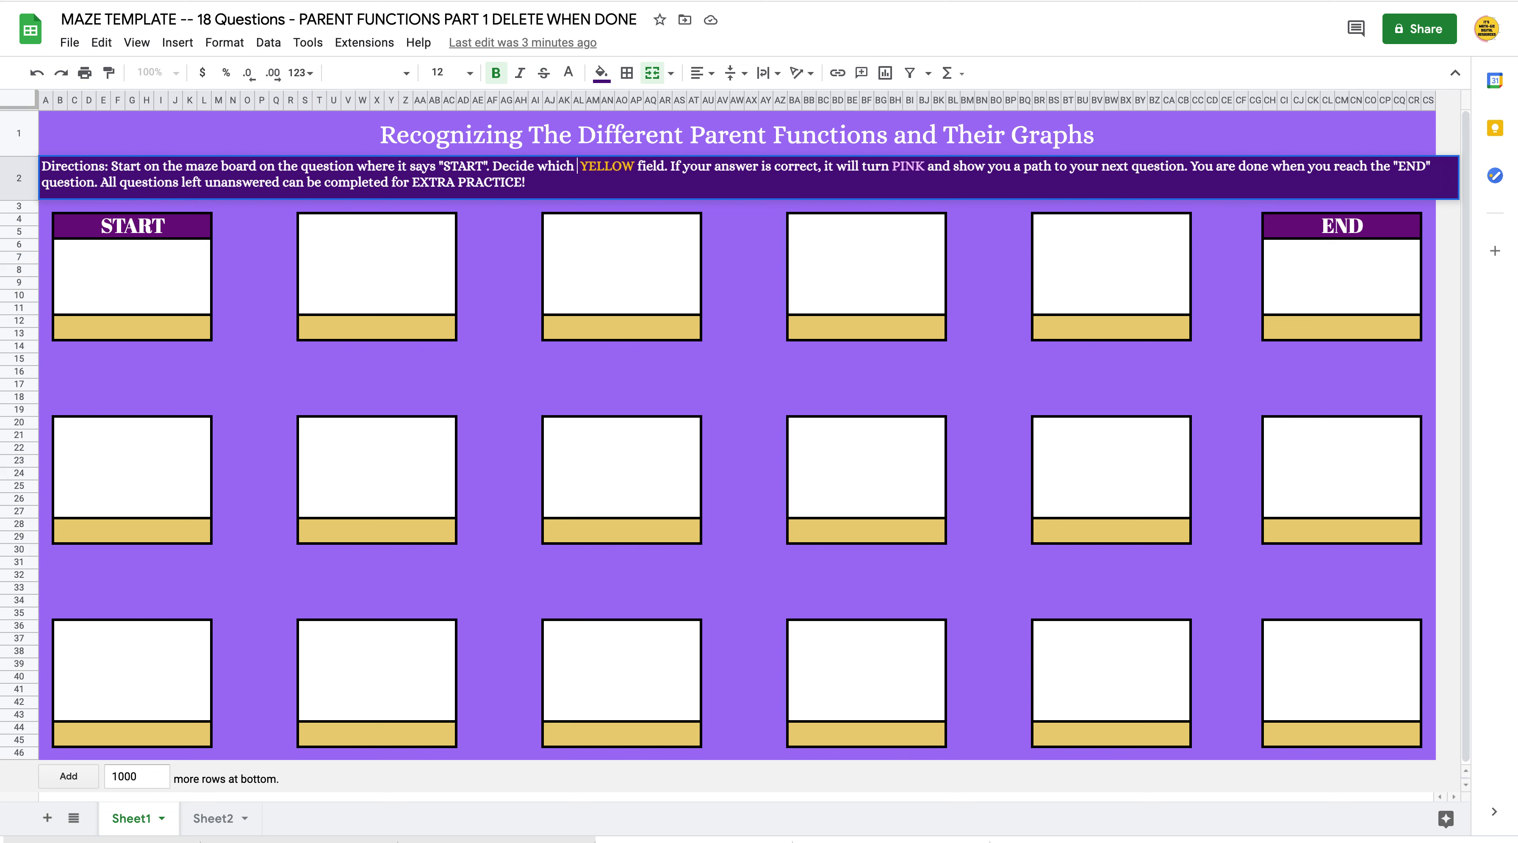
text(tion family your e)
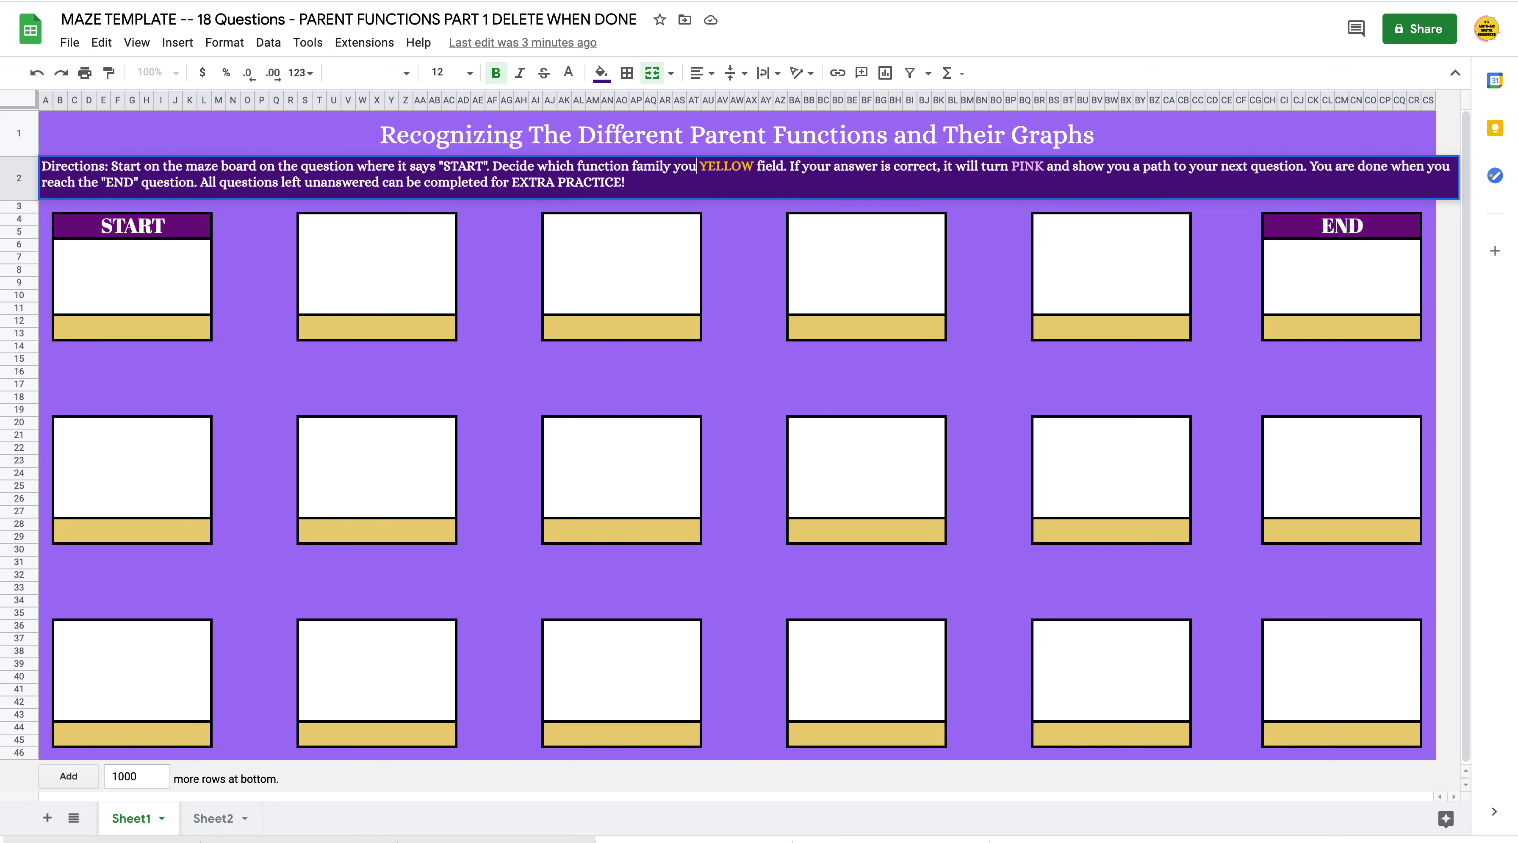
text(quation or grap)
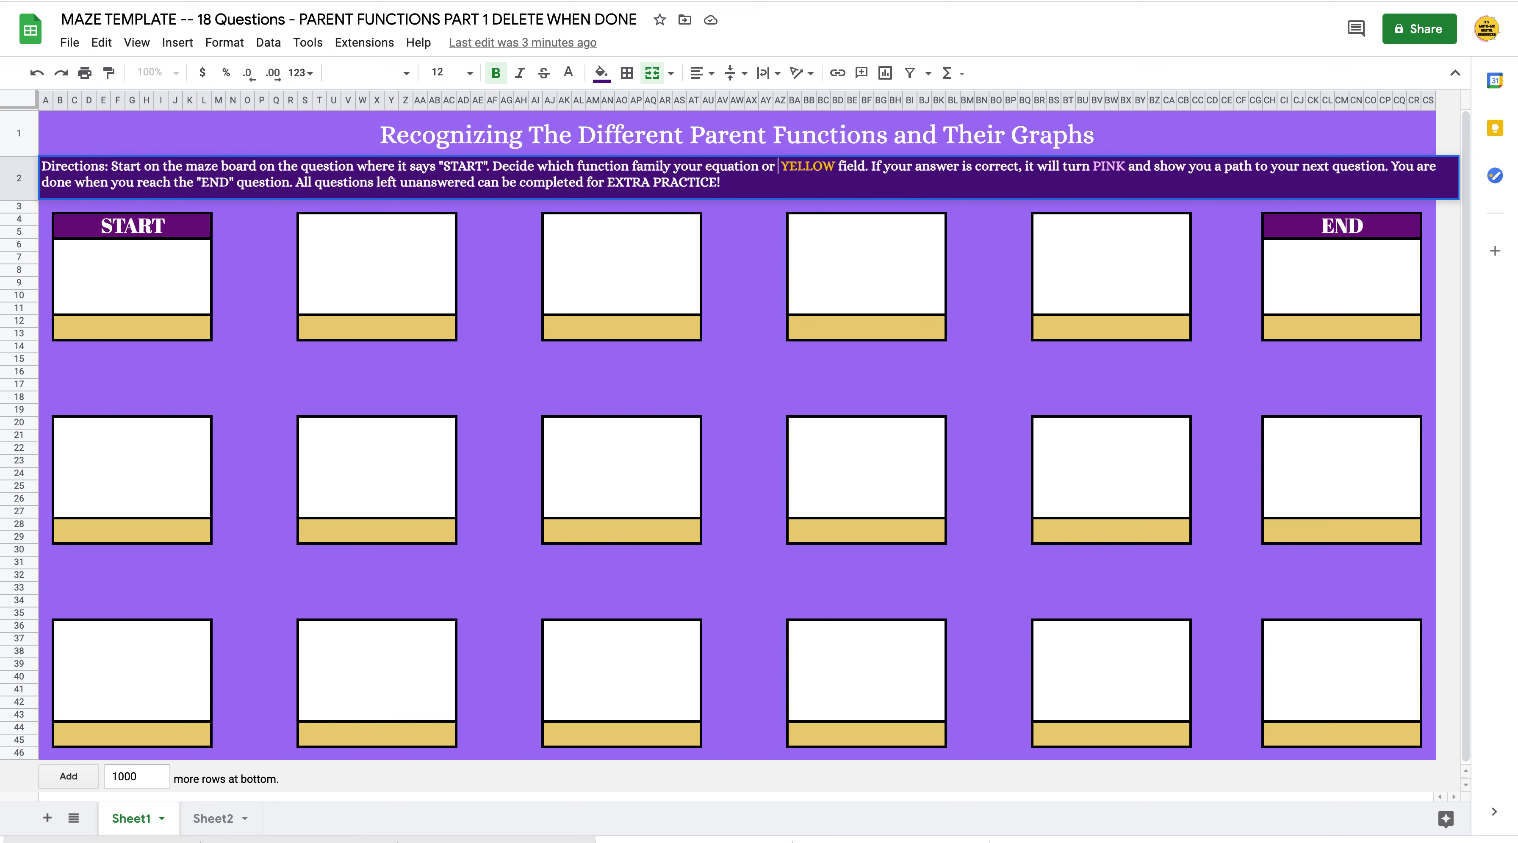
text(g belo)
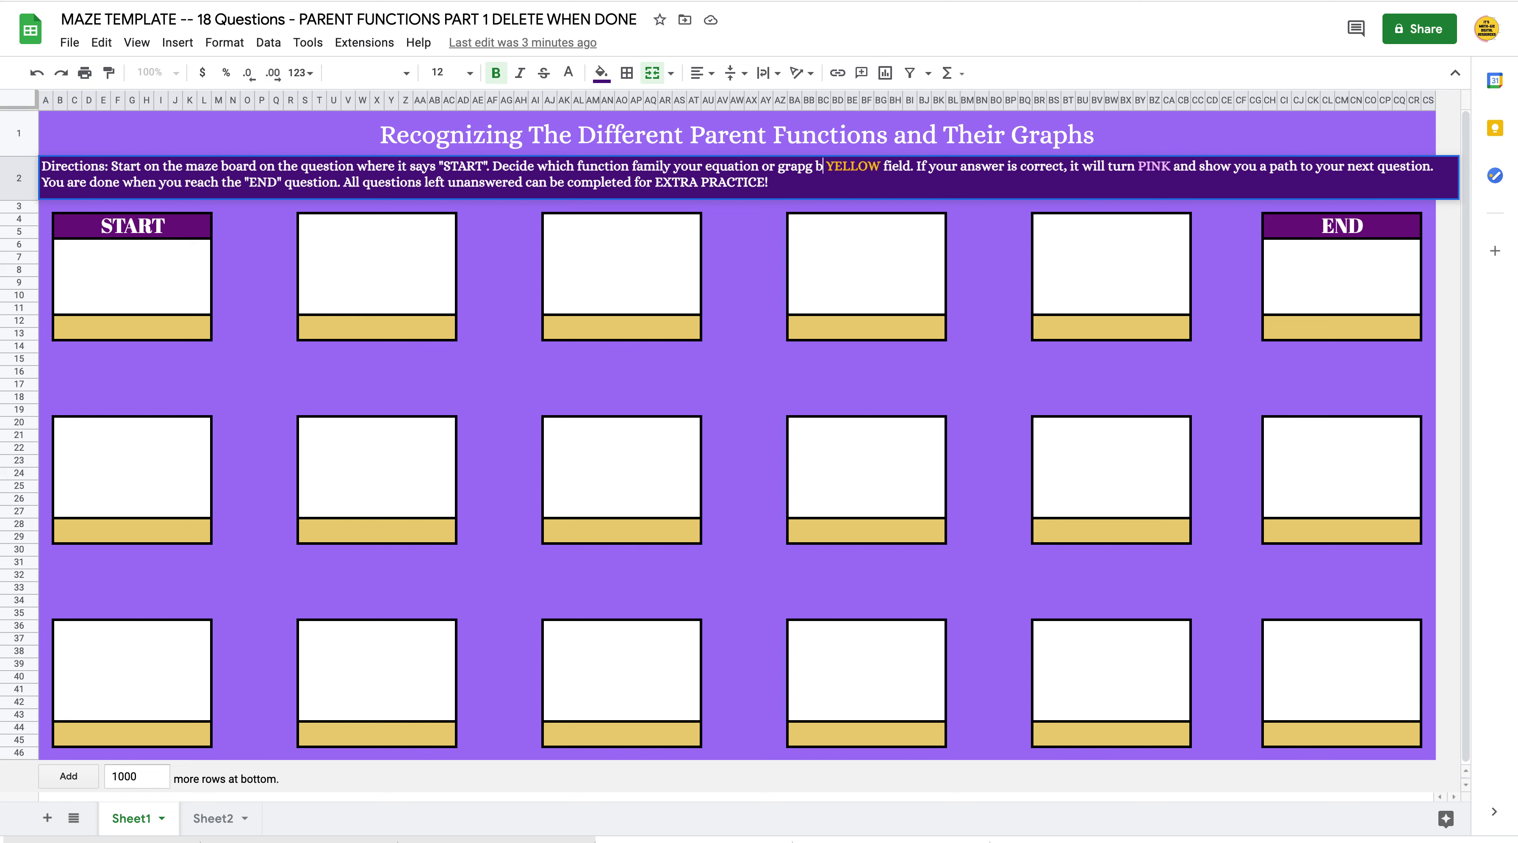
text(ngs to and type it )
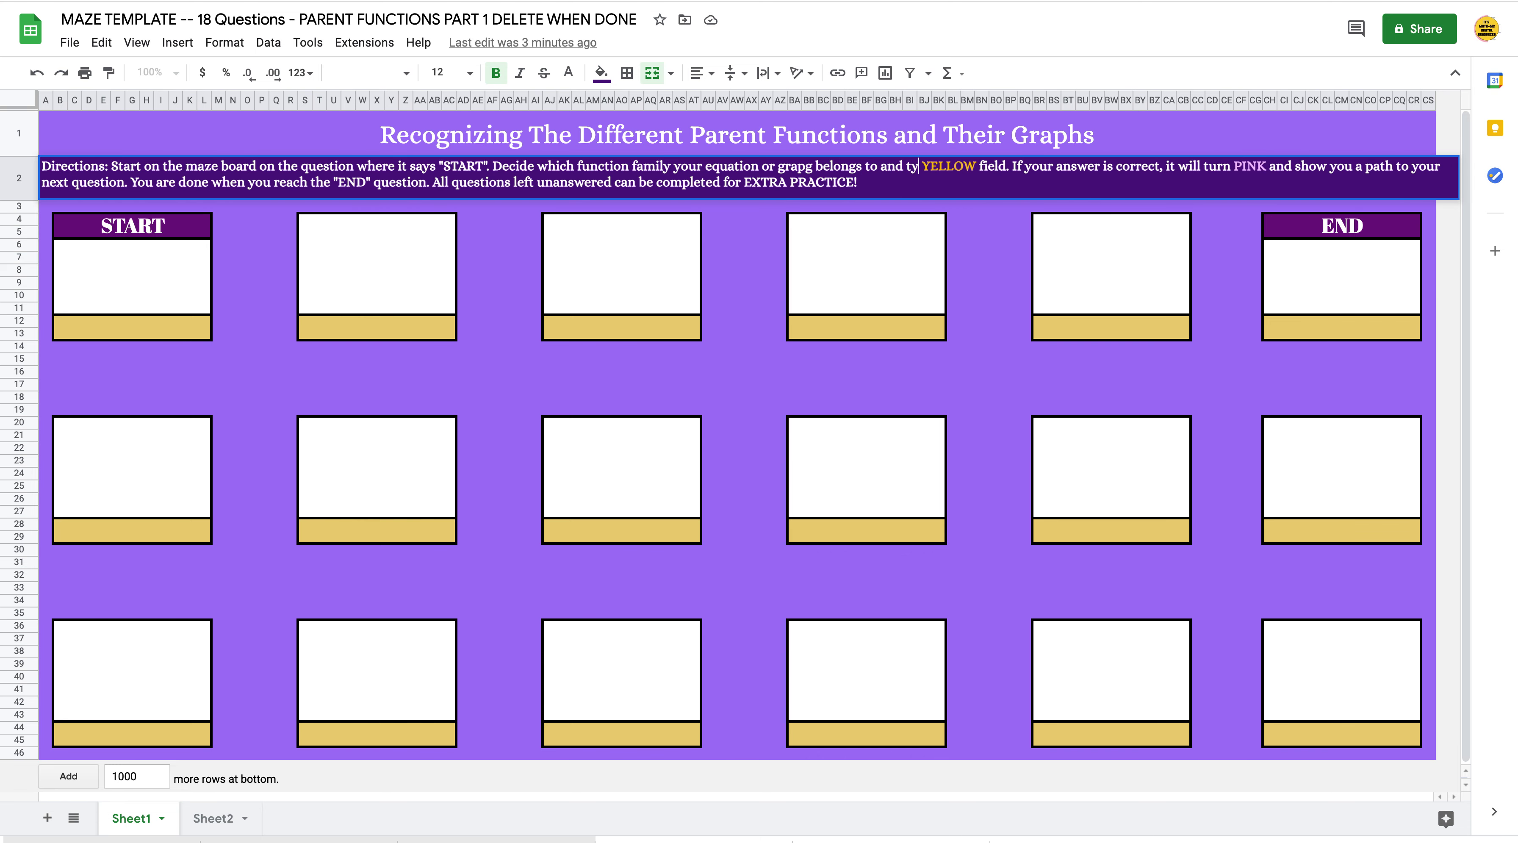
text(in the)
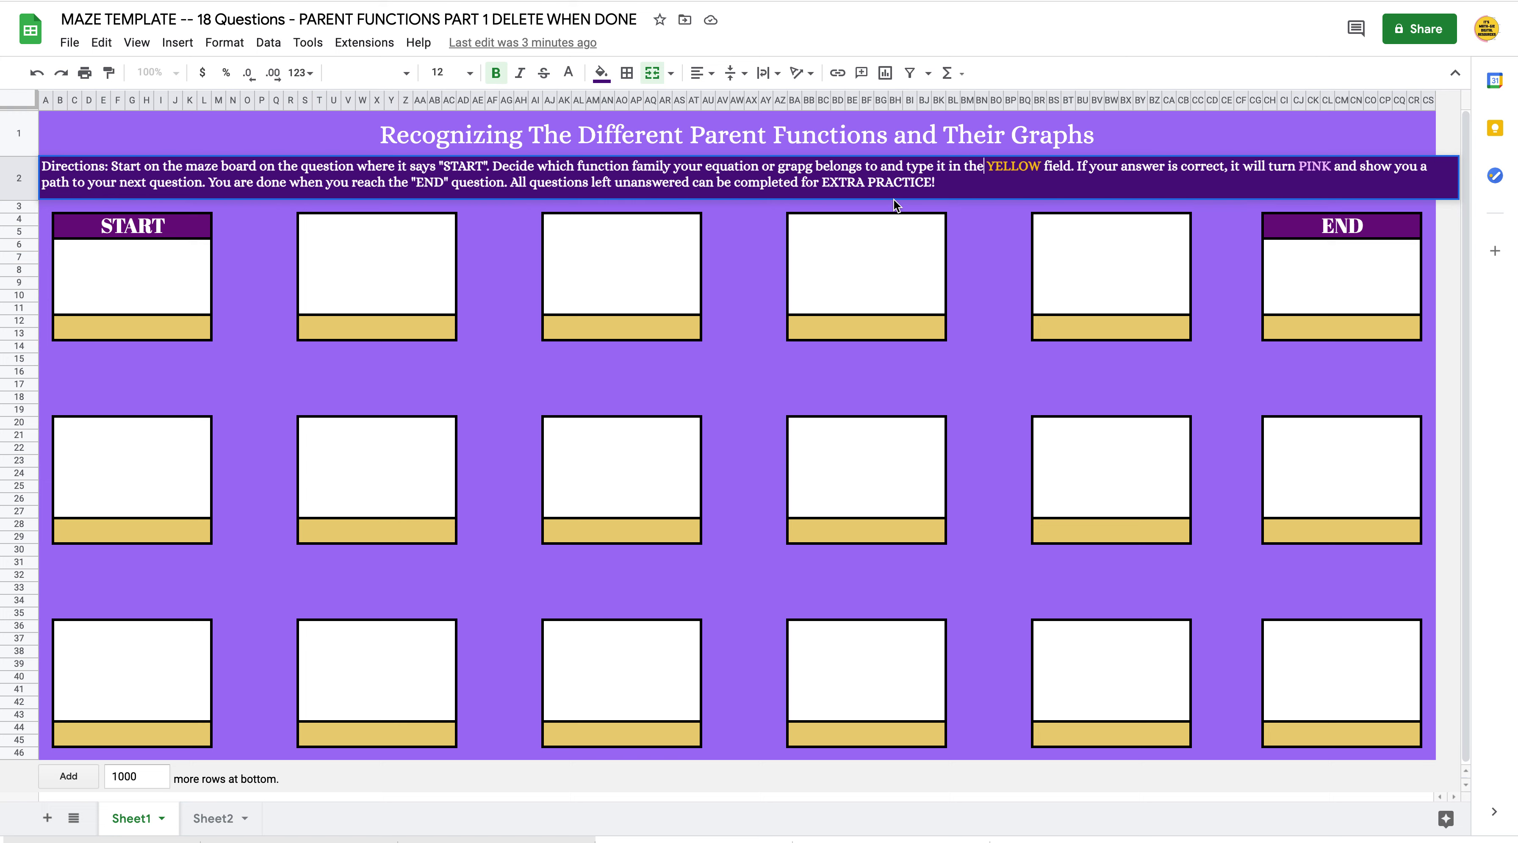
click(736, 270)
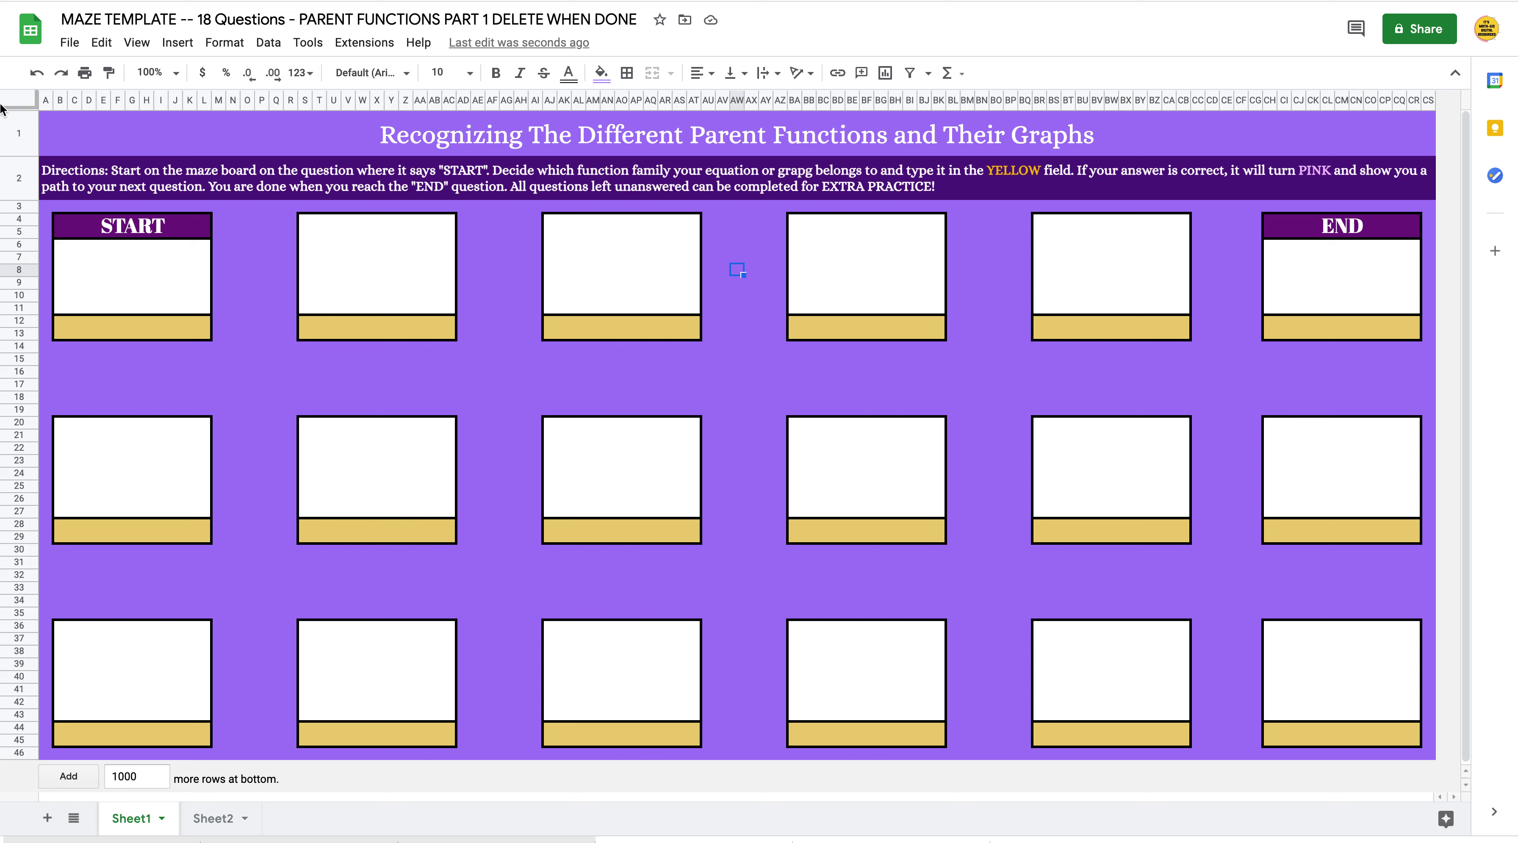
Step: Insert one row directly below the directions in row 2 and select the new row
click(22, 180)
right_click(22, 180)
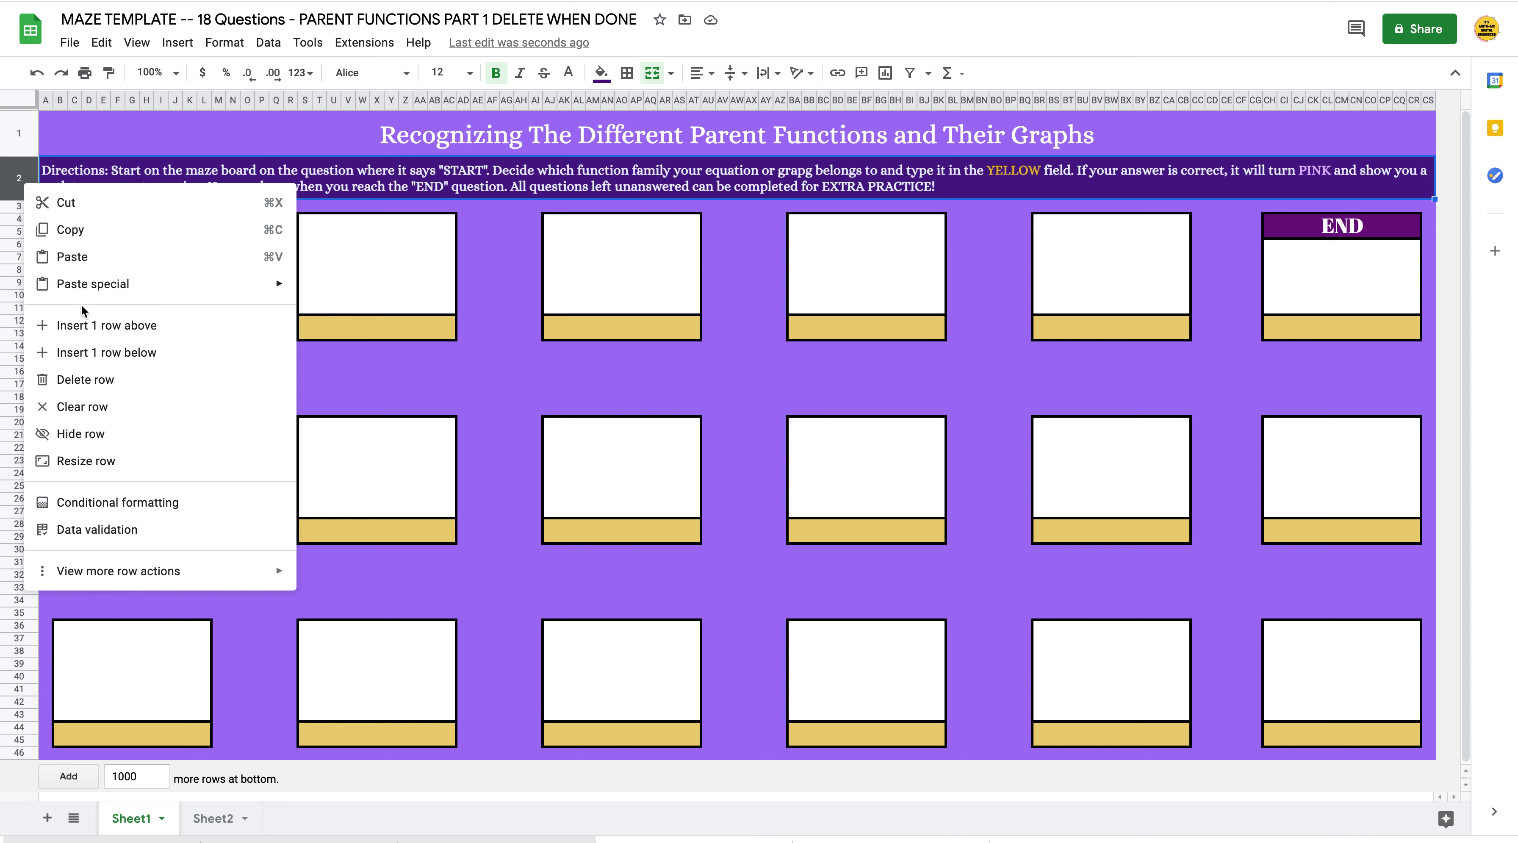
click(462, 189)
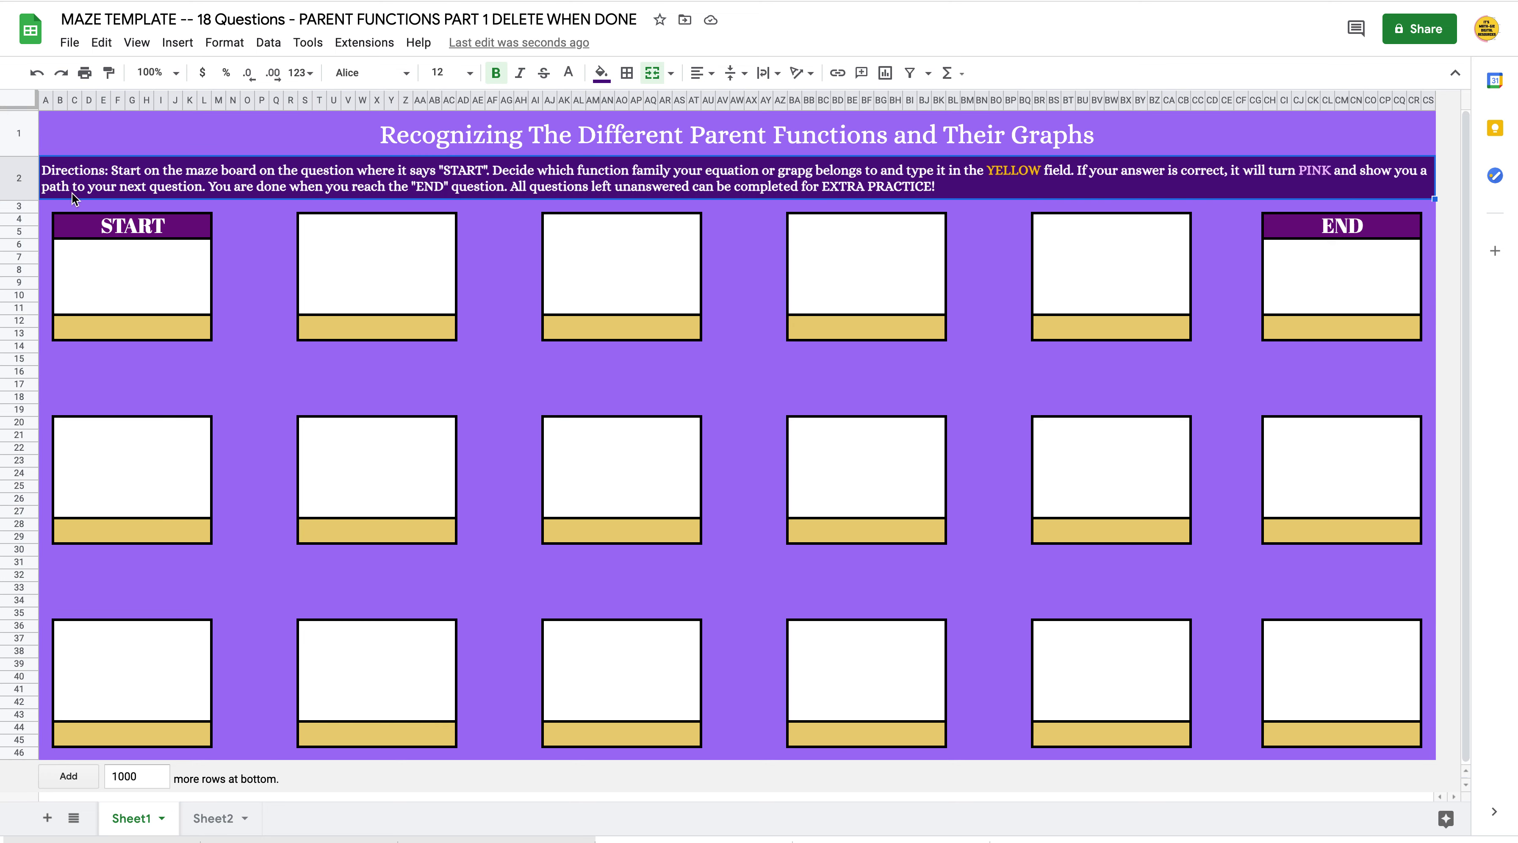
right_click(21, 180)
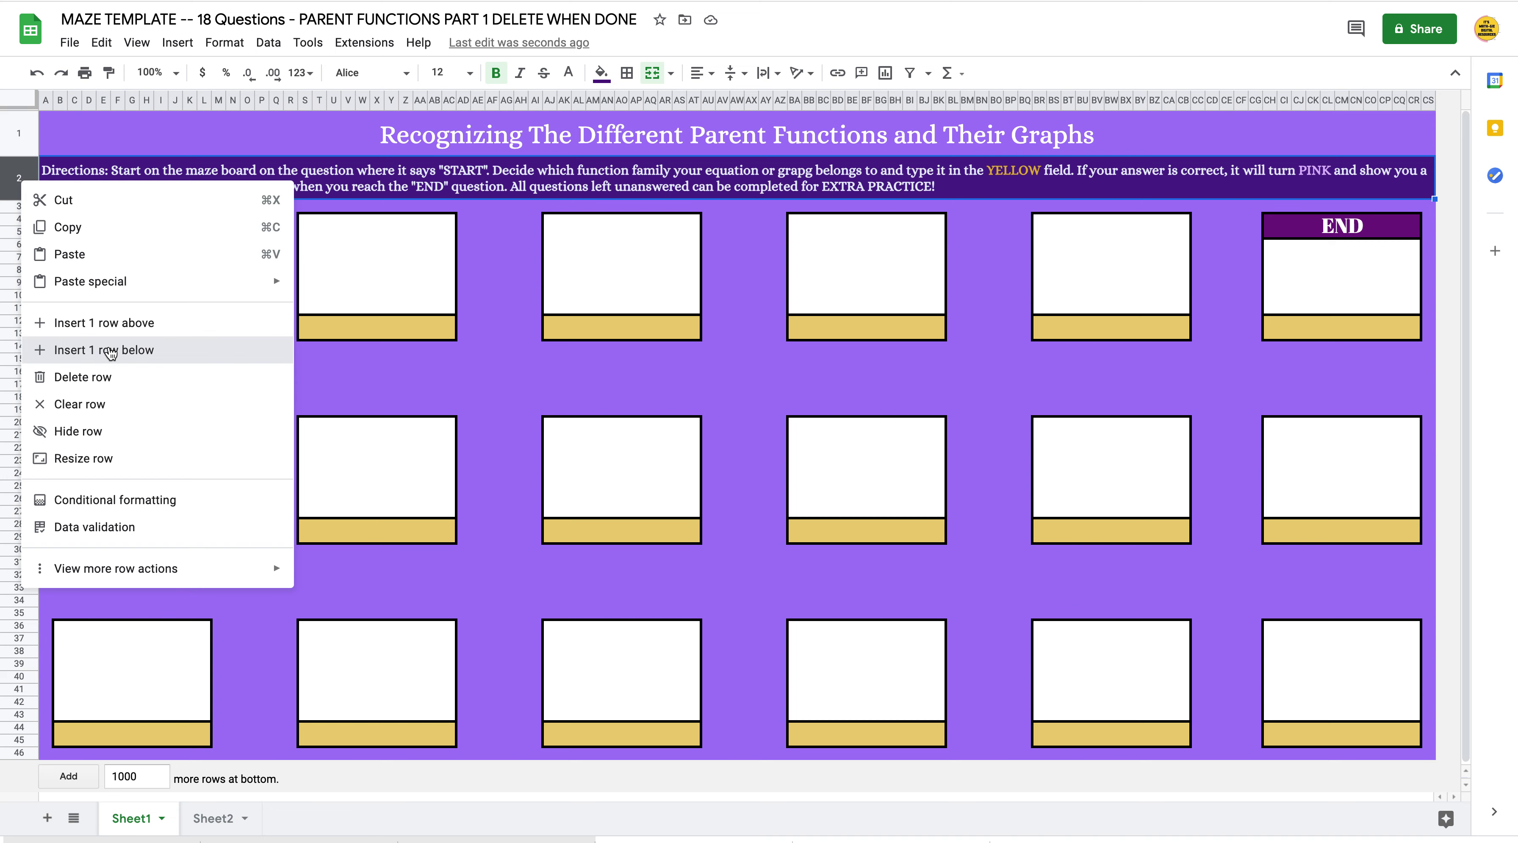
click(109, 350)
click(135, 223)
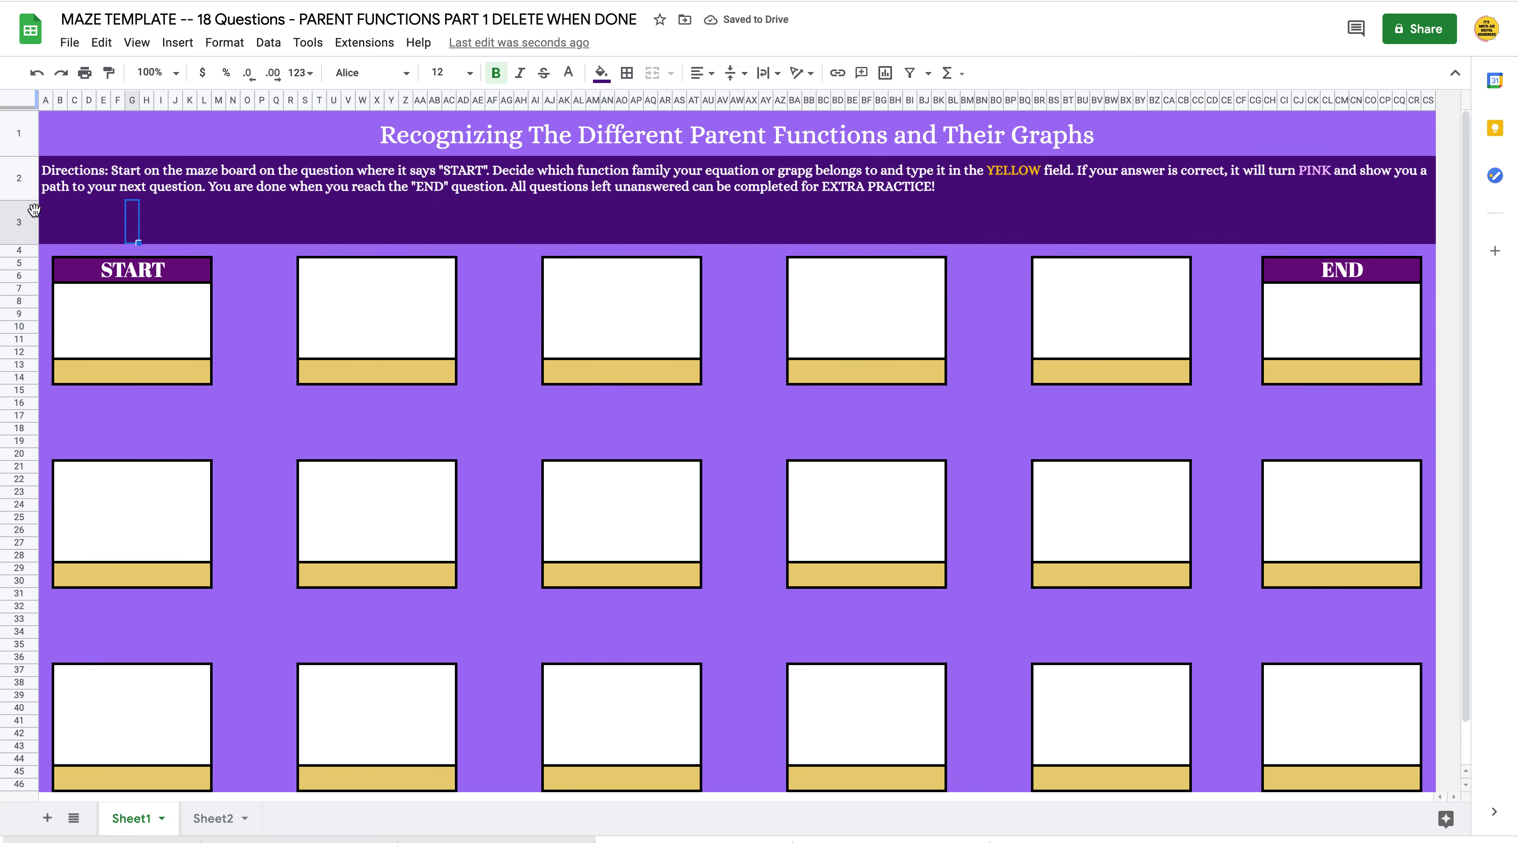
click(37, 222)
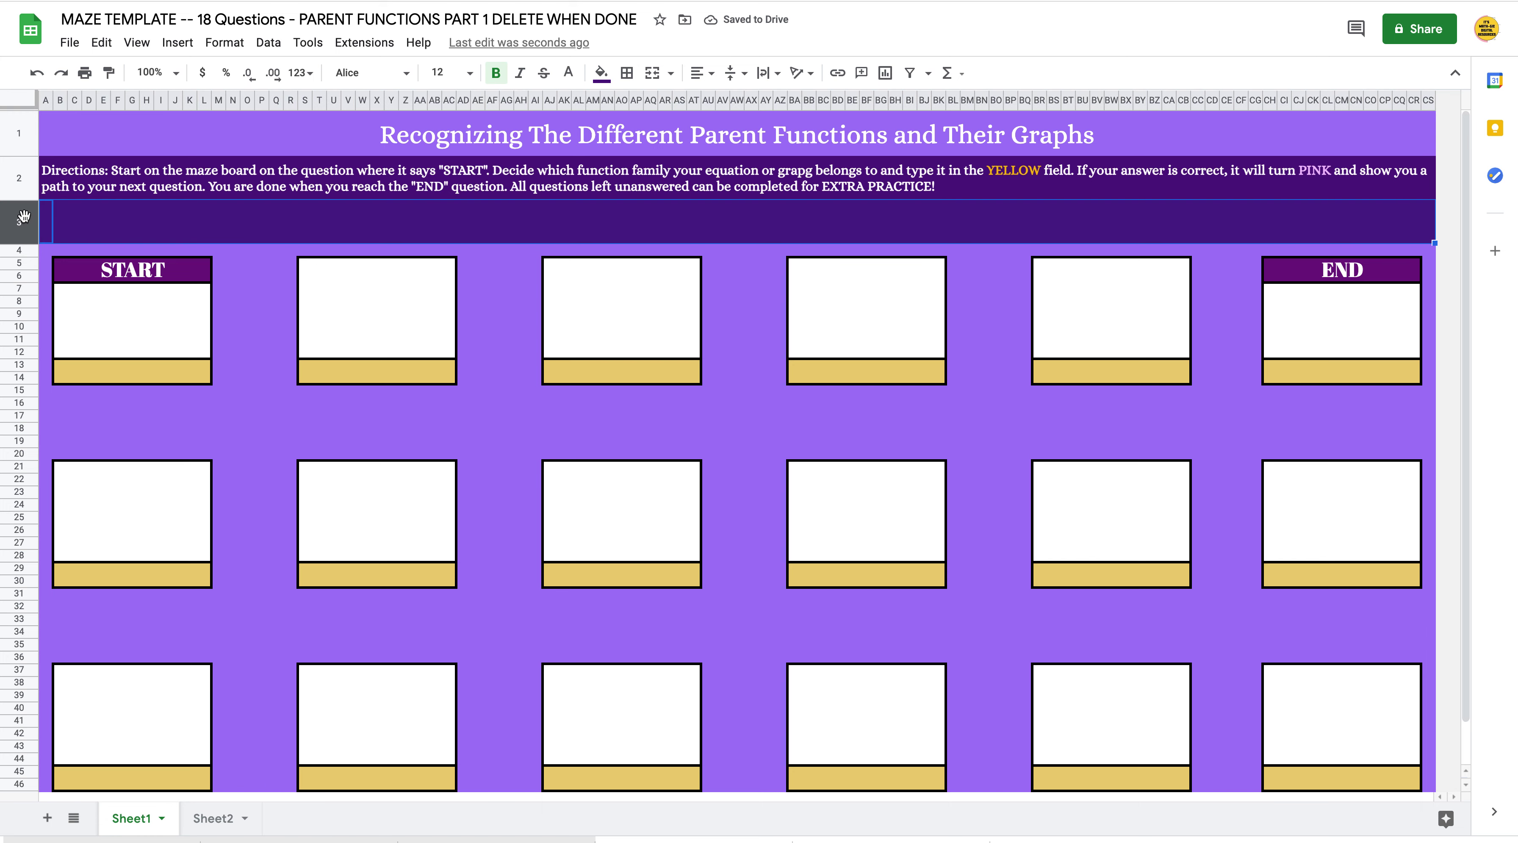
Step: Merge the new row 3 into one cell and enter "The Function Families Included in this activity are:" in it
click(652, 74)
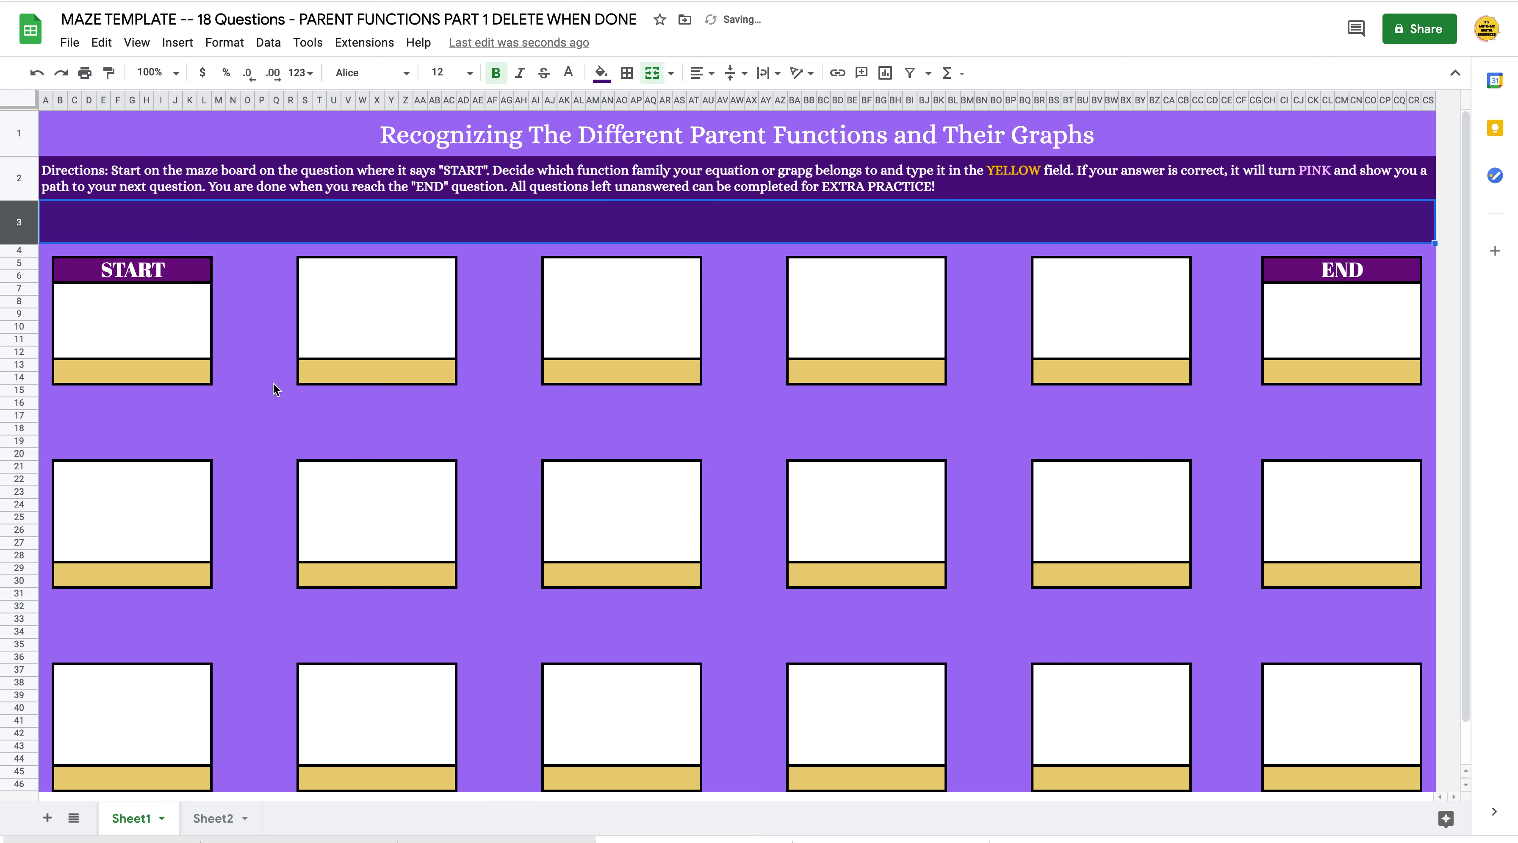
double_click(230, 224)
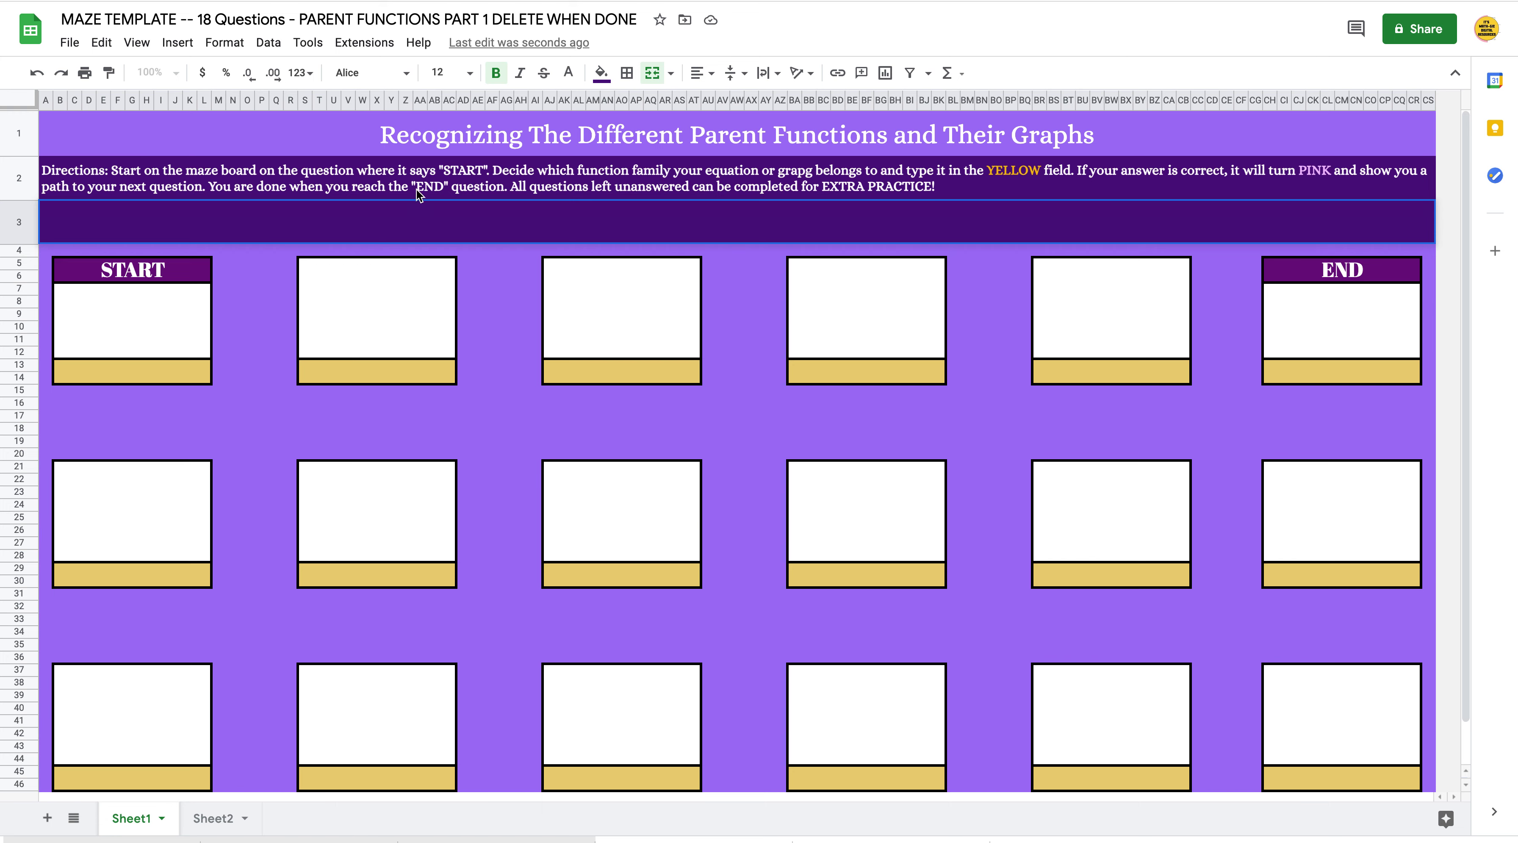
text(test)
key(BackSpace)
key(BackSpace)
key(BackSpace)
key(BackSpace)
text(The Family)
key(BackSpace)
key(BackSpace)
key(BackSpace)
key(BackSpace)
key(BackSpace)
key(BackSpace)
text(unction Families I)
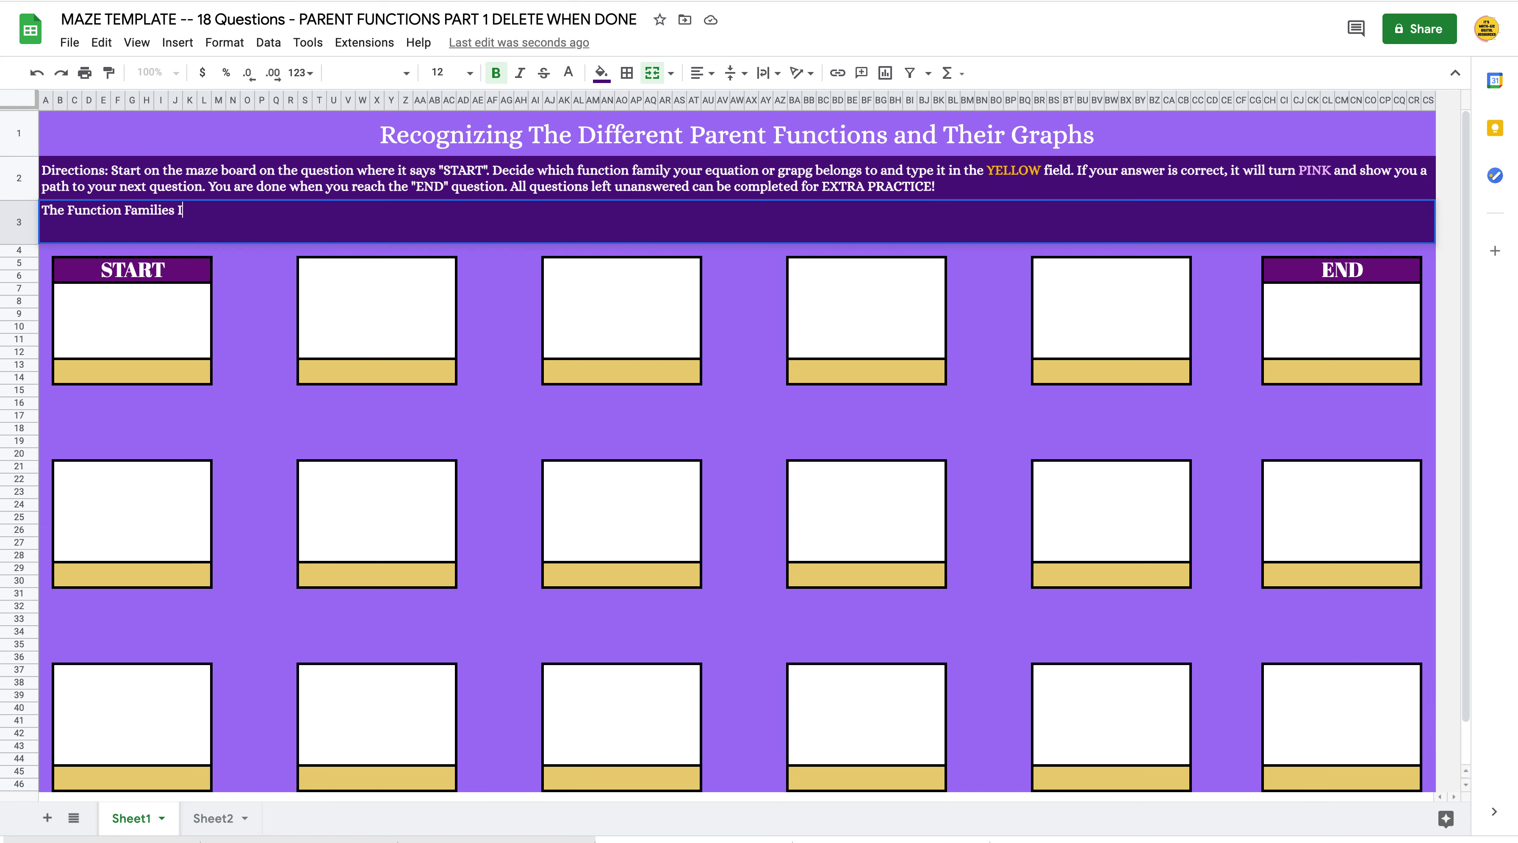
text(ncluded in this activity are:)
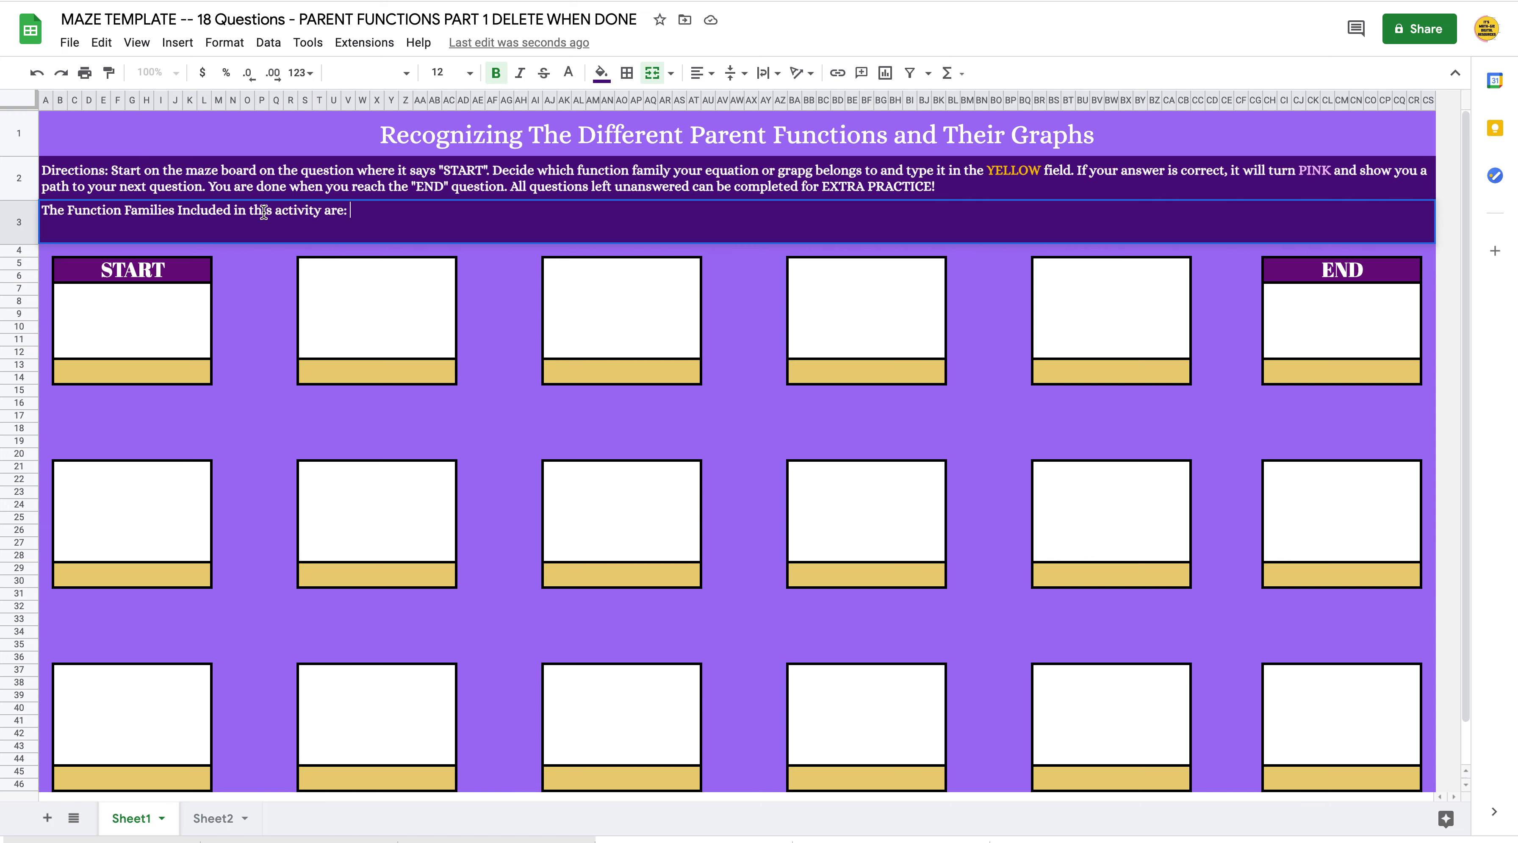
Step: Change the initial letters of "Function", "Families" and "Included" in the row 3 text to lowercase
click(184, 210)
key(BackSpace)
text(i)
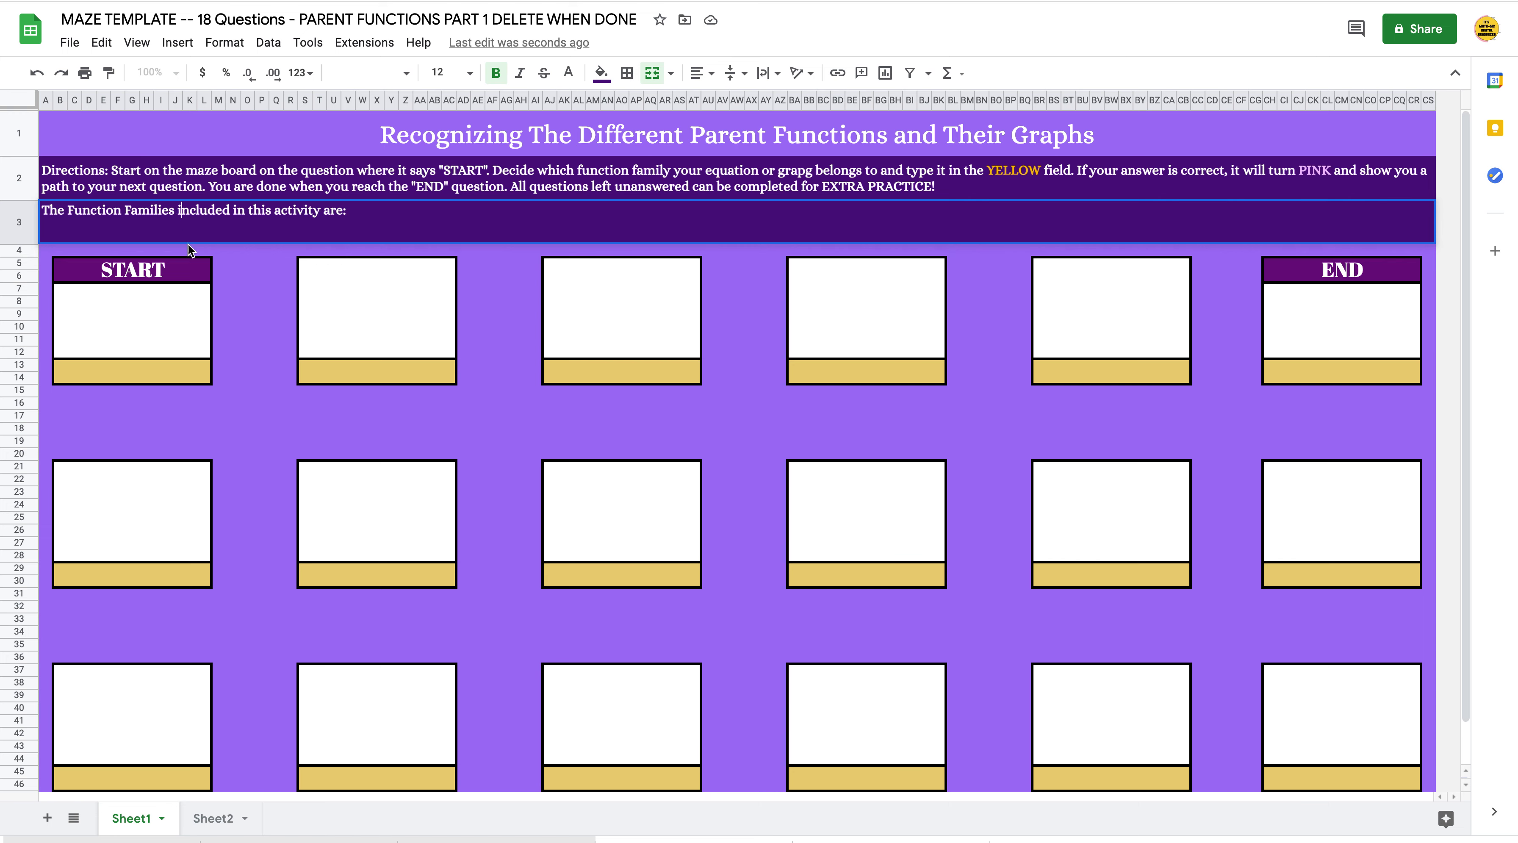
click(131, 211)
key(BackSpace)
text(f)
click(72, 210)
key(BackSpace)
text(f)
Step: Add the list "Linear, Cubic, Quadratic ..." at the end of the function families sentence in row 3
click(397, 216)
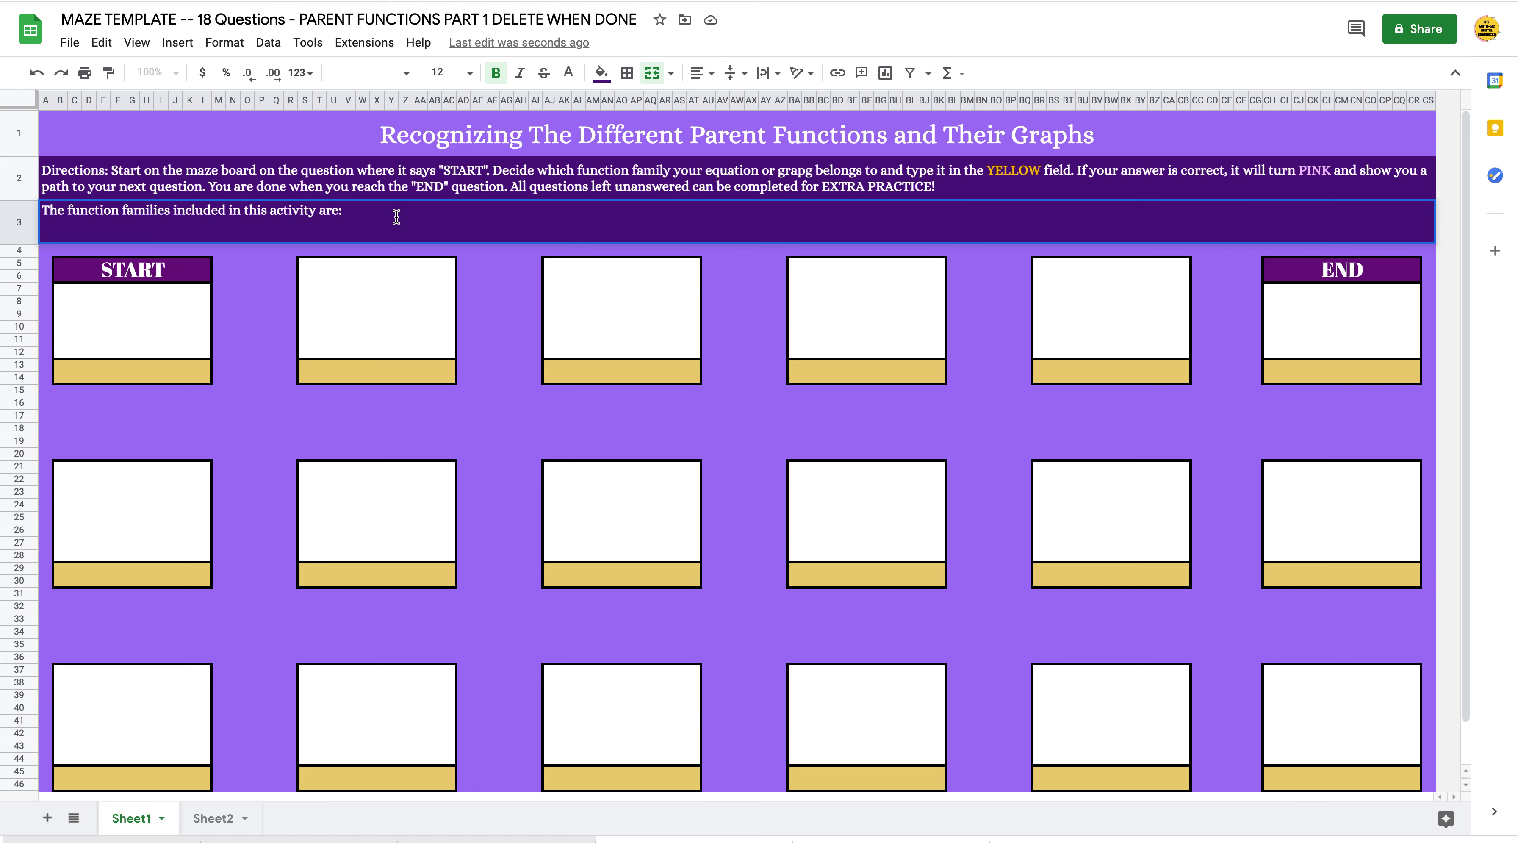
text(Linear, Cubic, Quadratic)
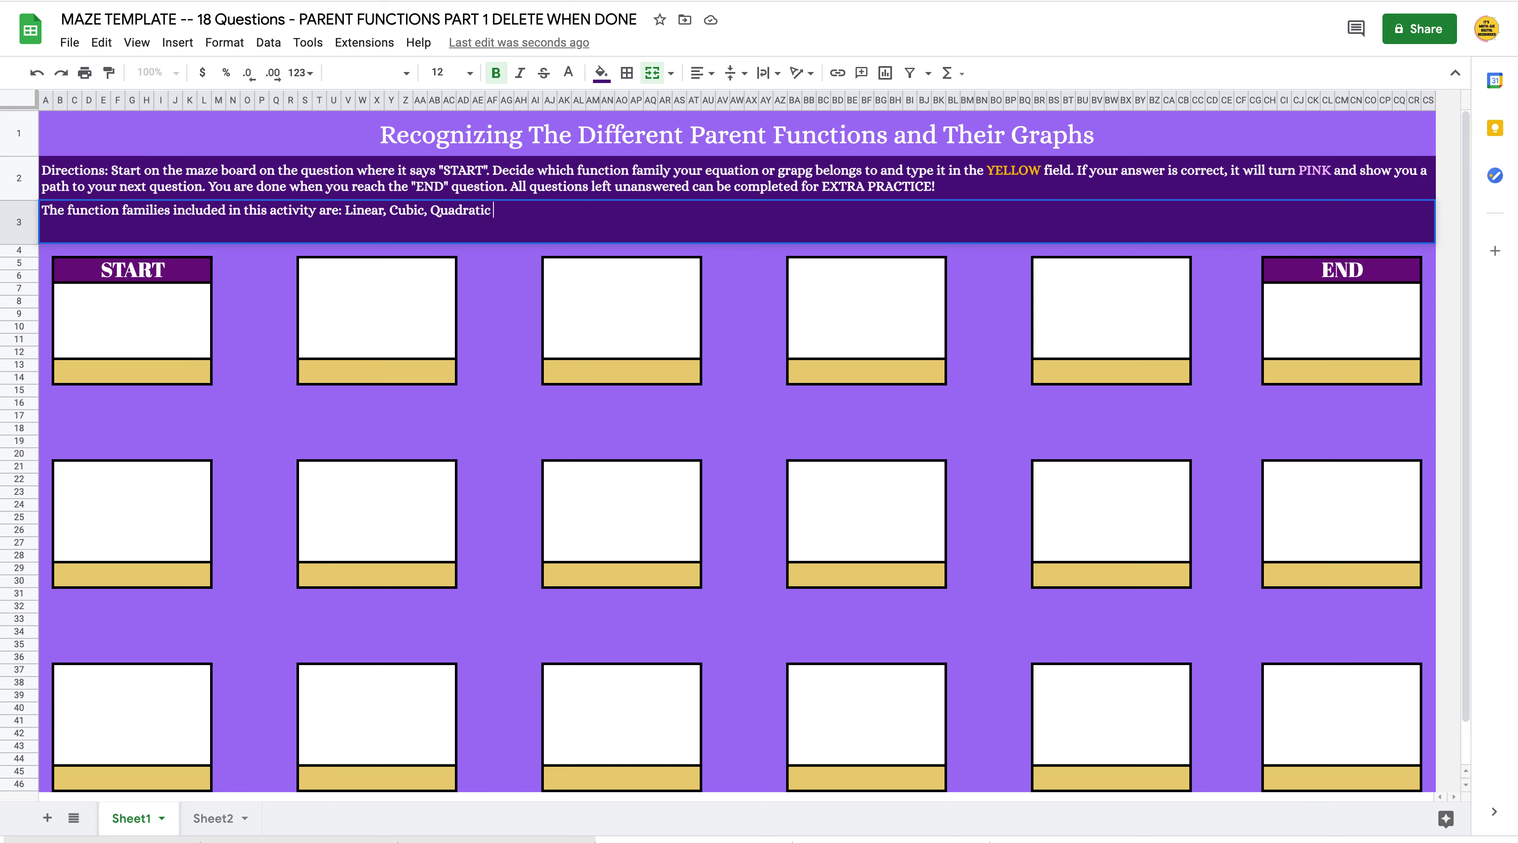
text( ...)
click(479, 275)
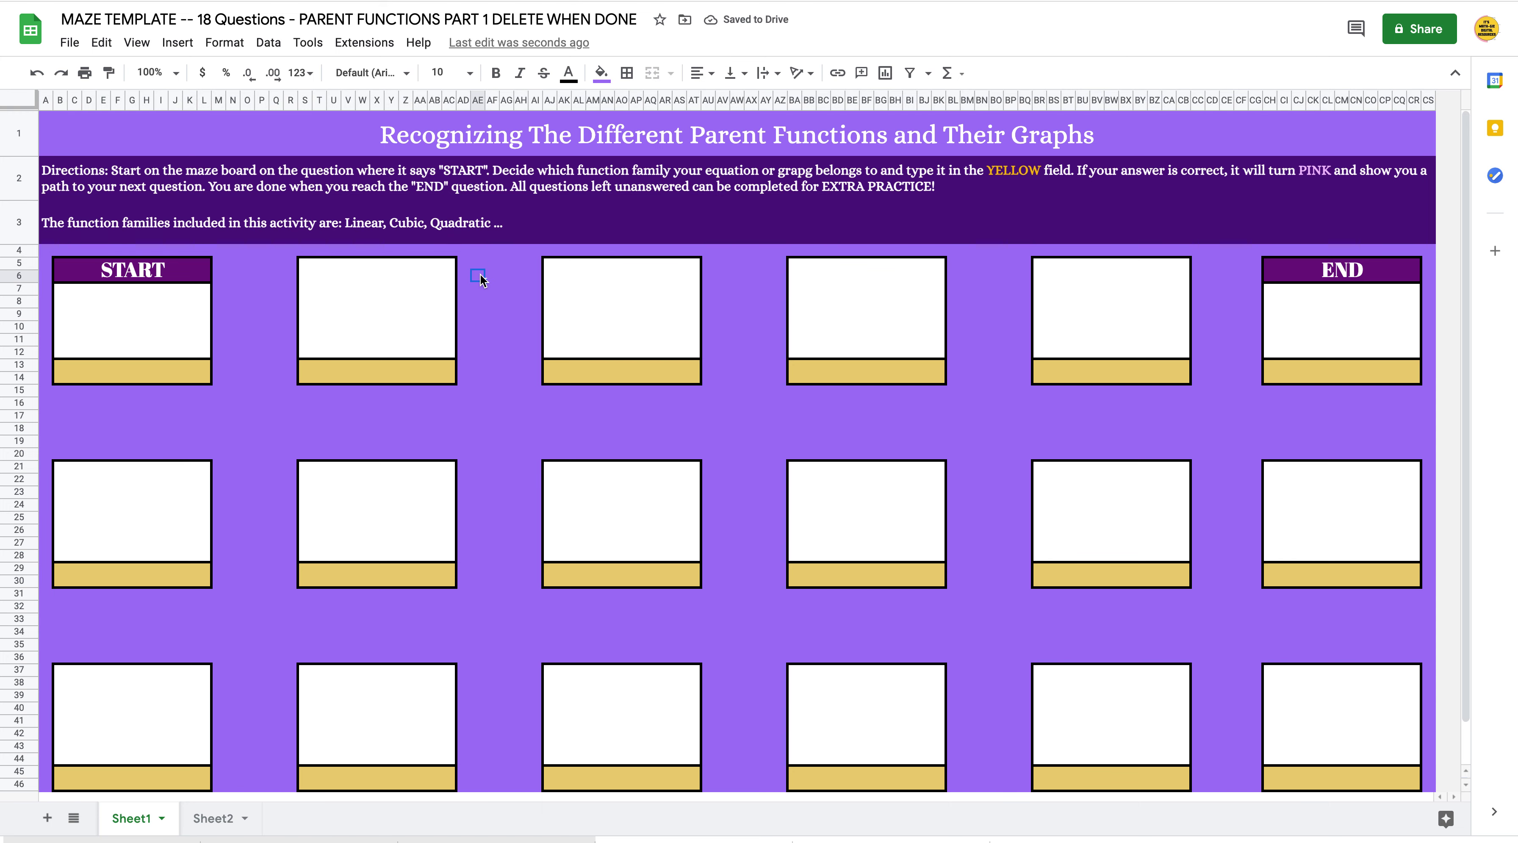
click(496, 229)
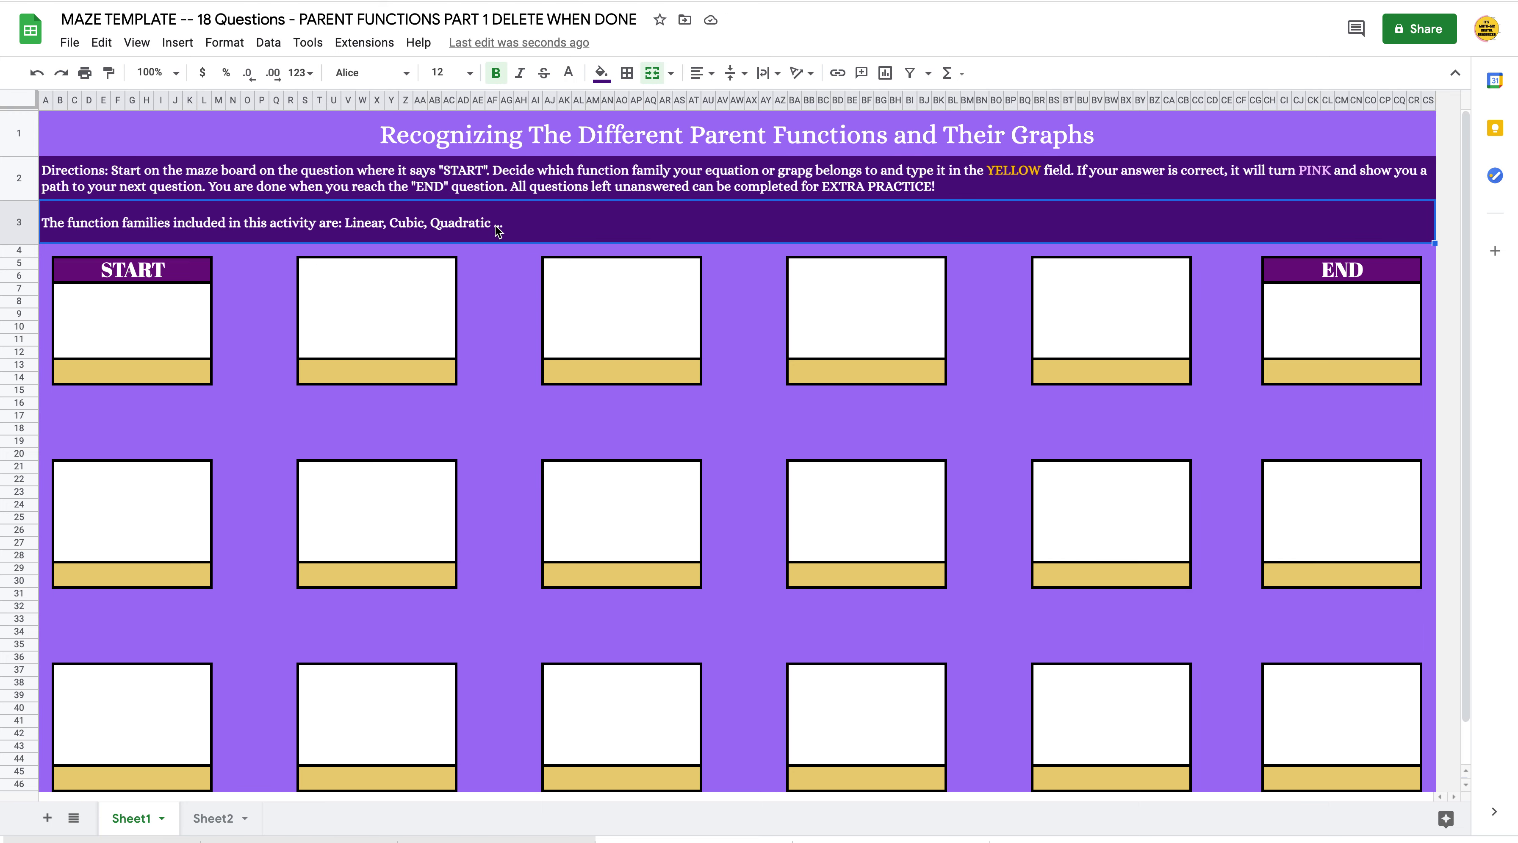
Step: Enter the question "The function has degree of 1/2" in the third question box of the first row
click(187, 324)
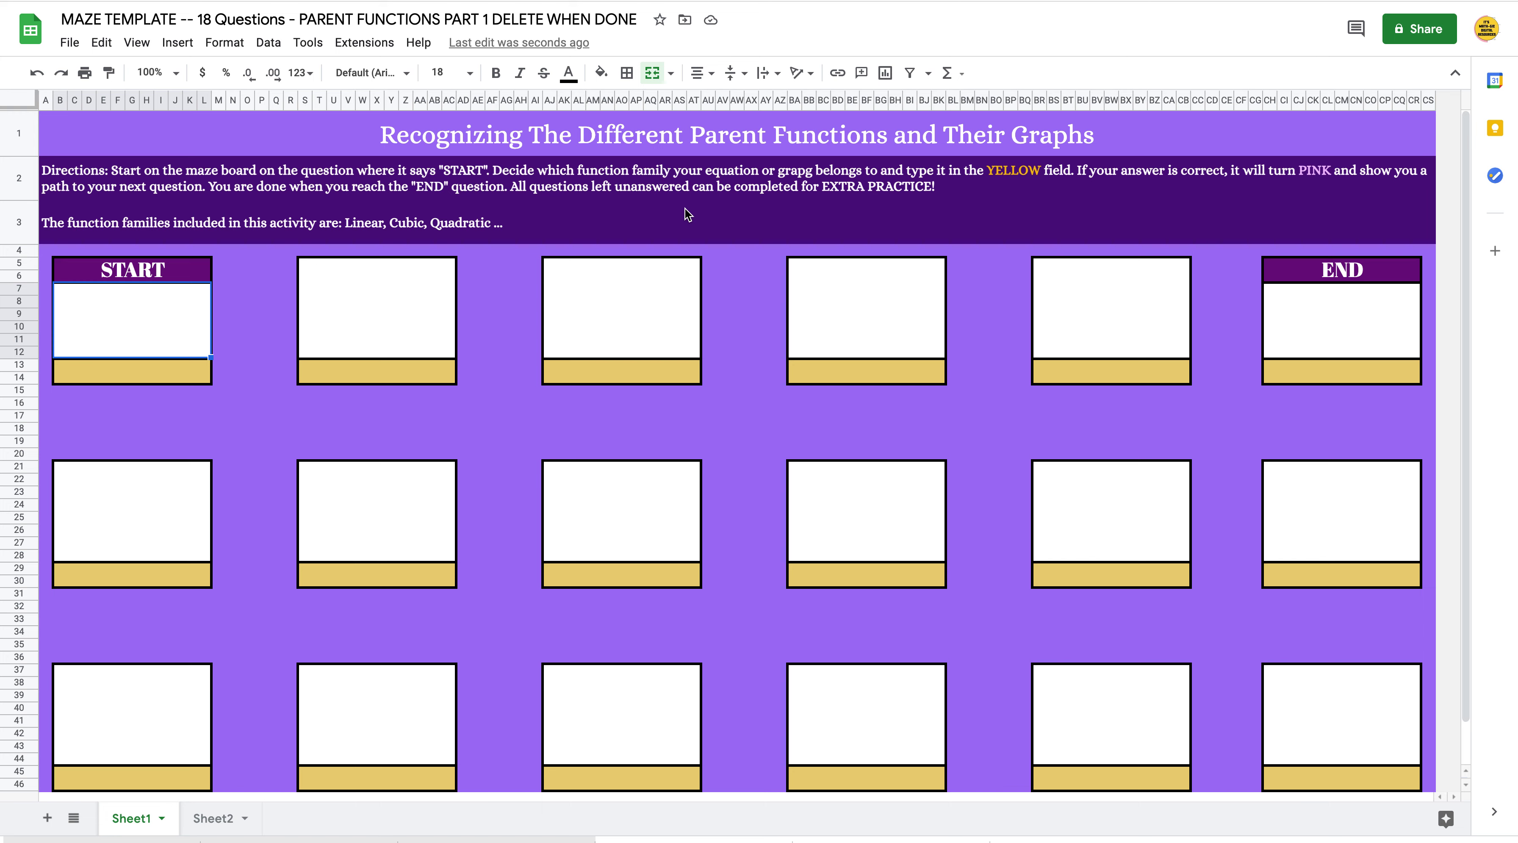
double_click(639, 306)
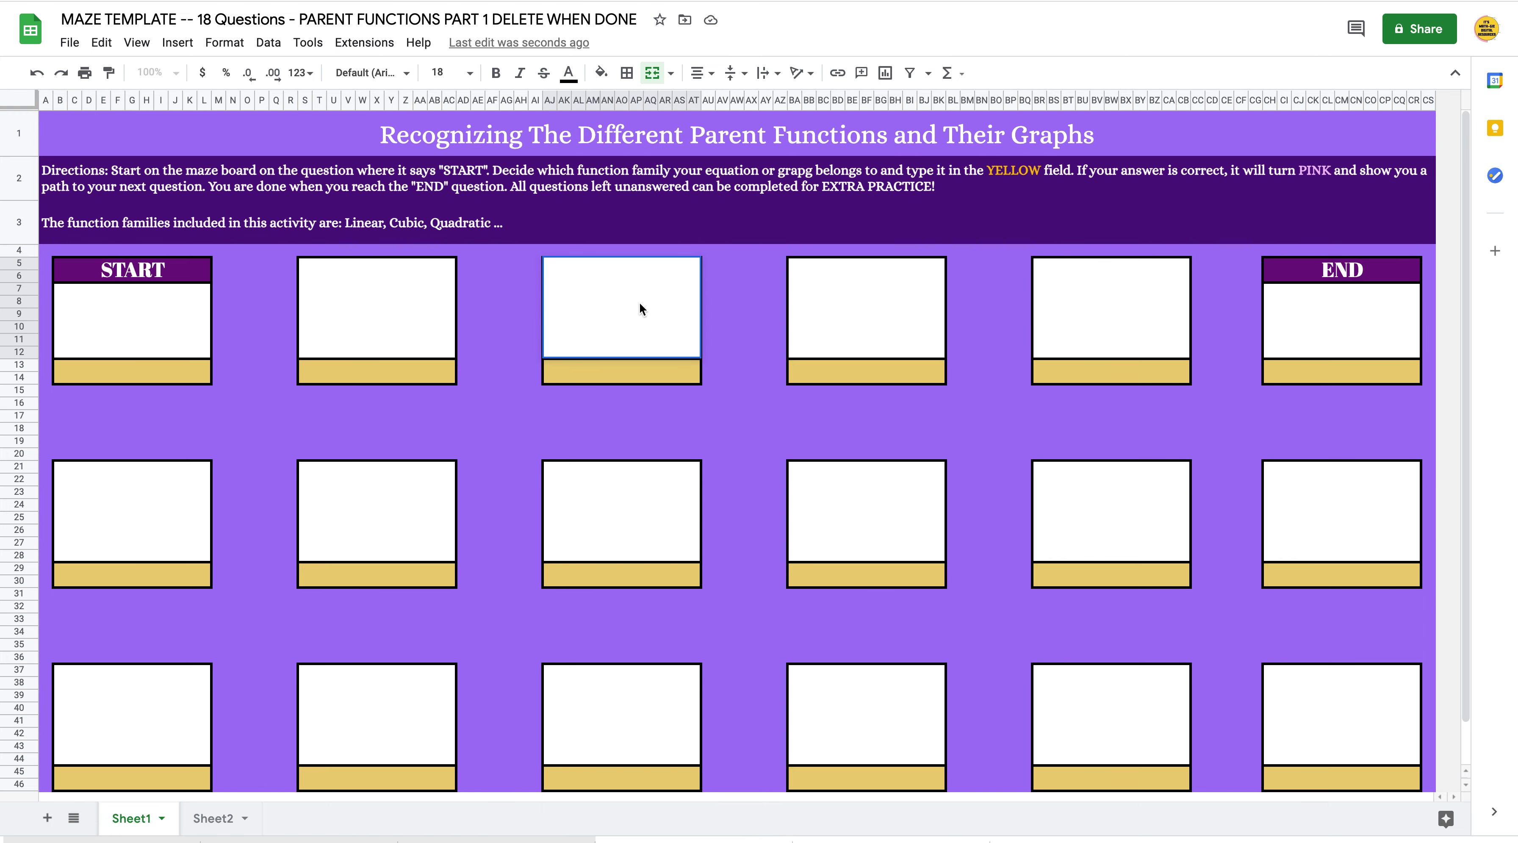
text(The function h)
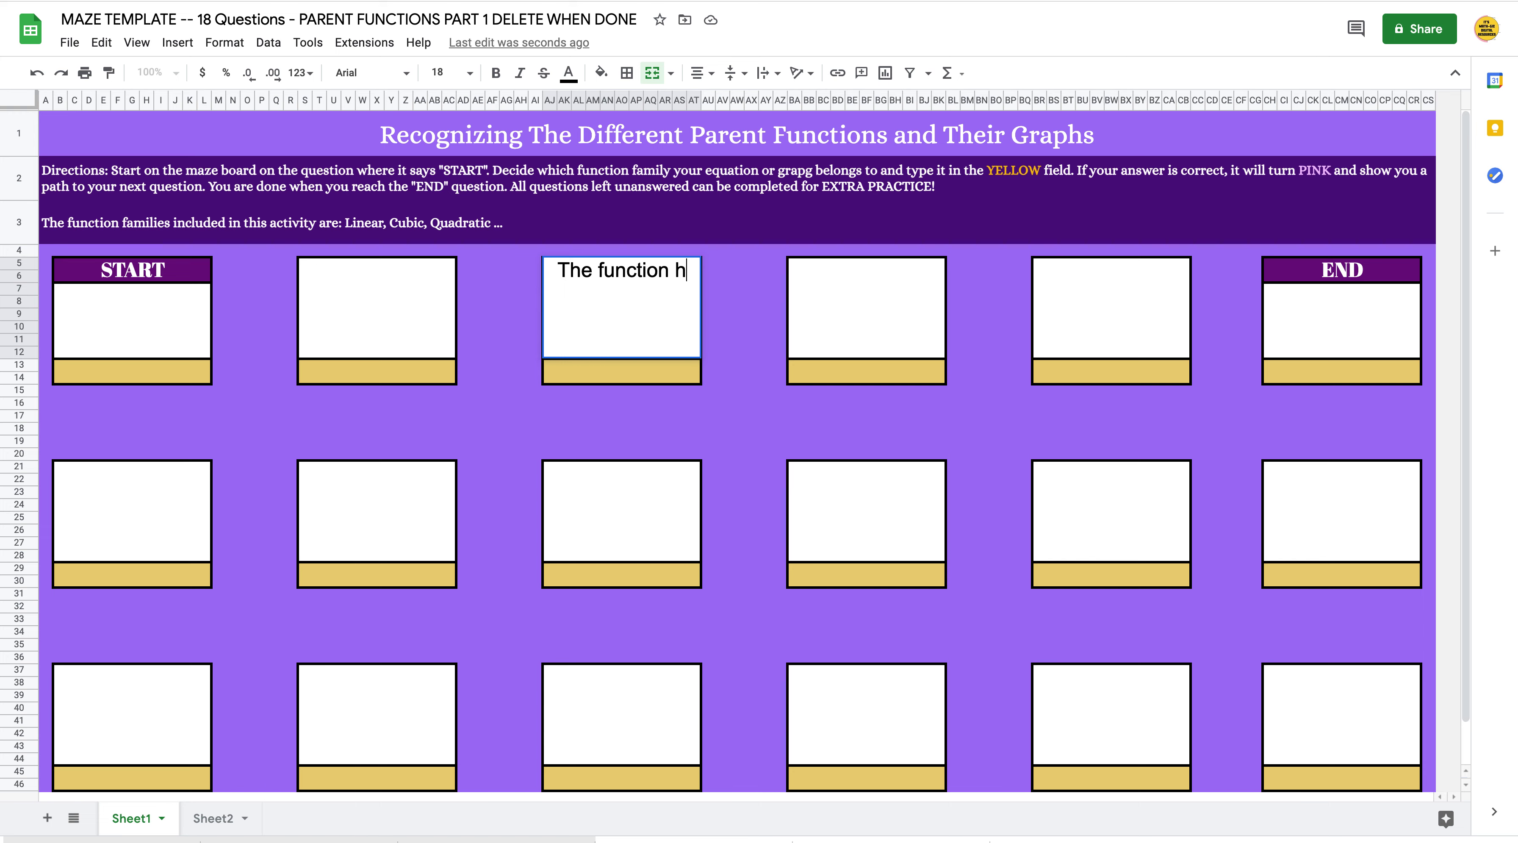
text(as degree of)
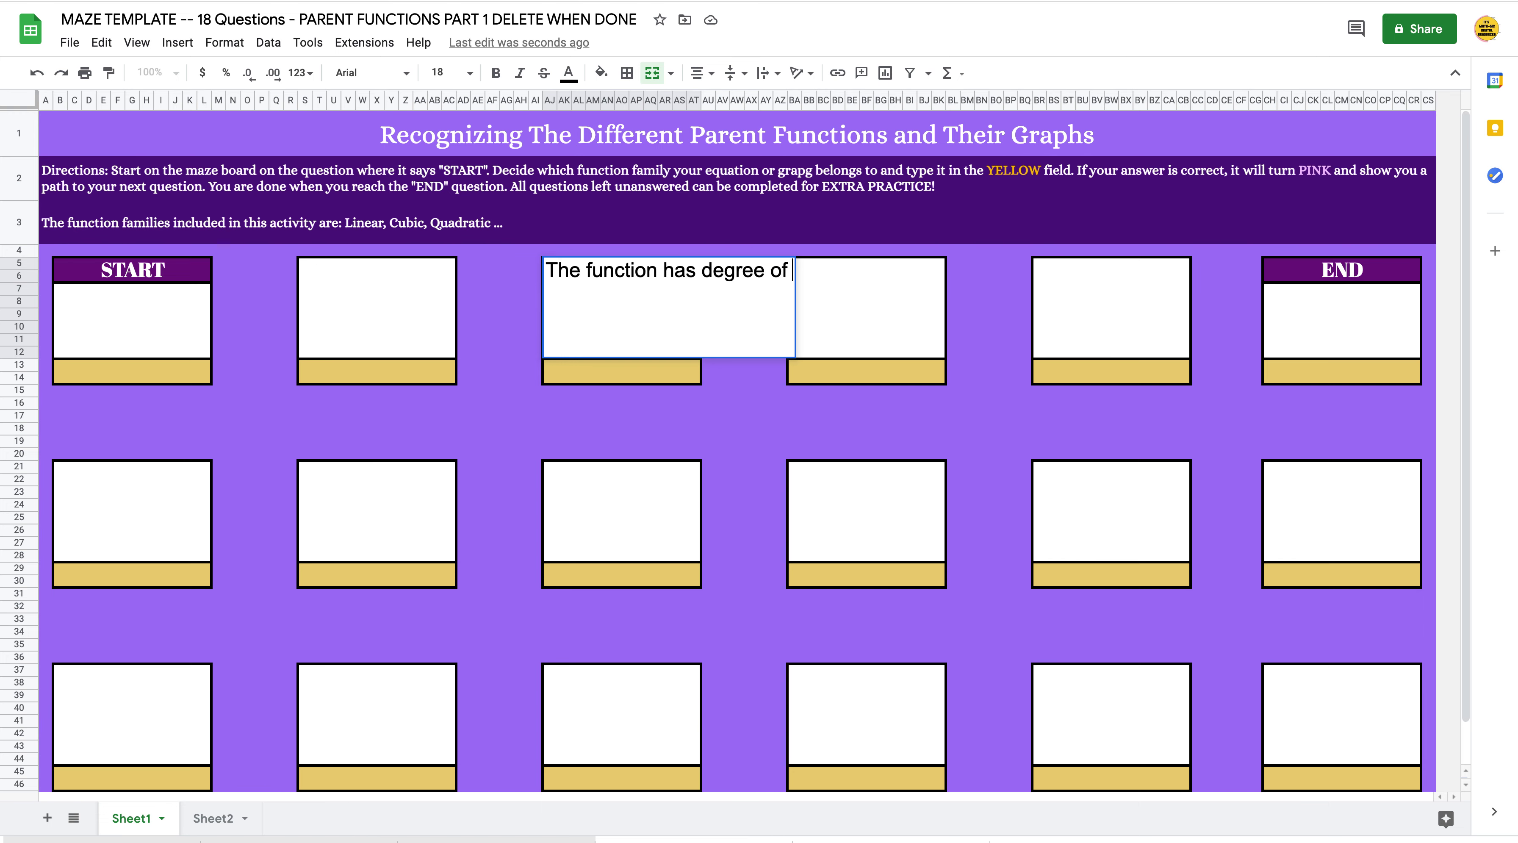
text( 1/2)
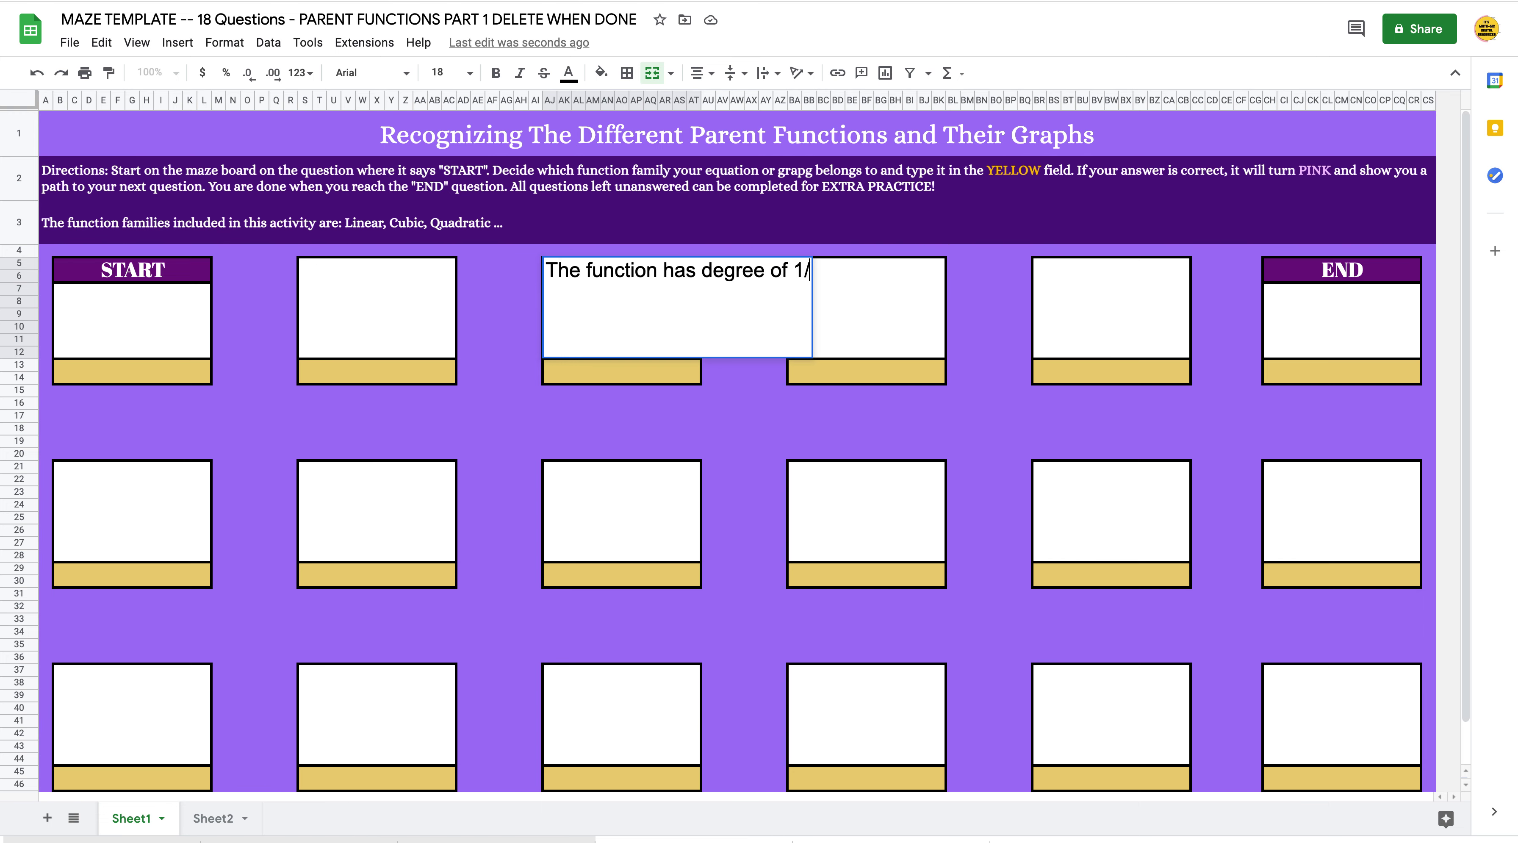
click(733, 466)
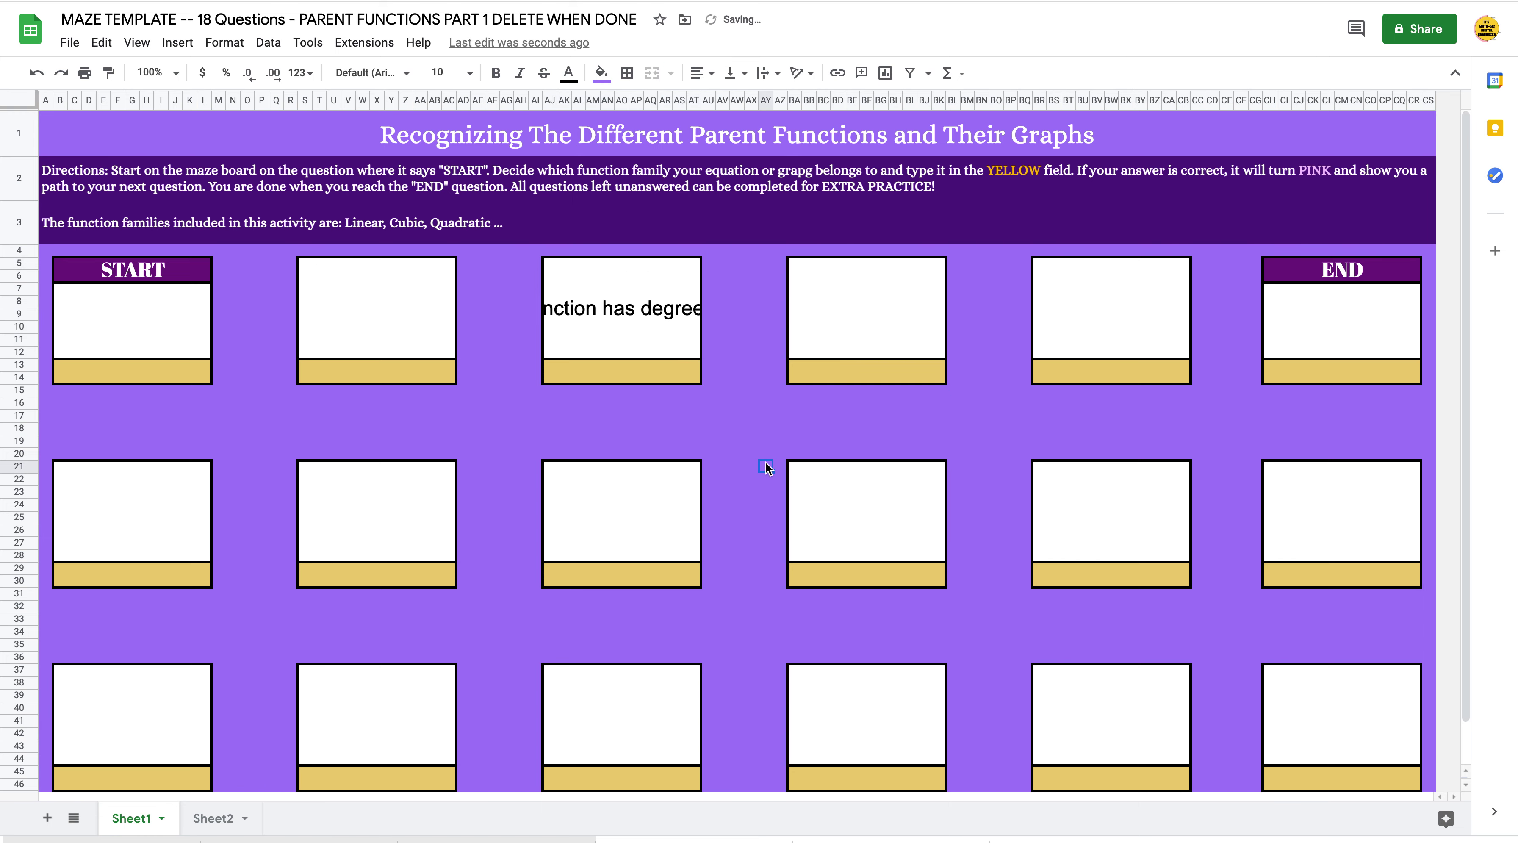
Step: Wrap the text inside the third question box of the first row
click(642, 316)
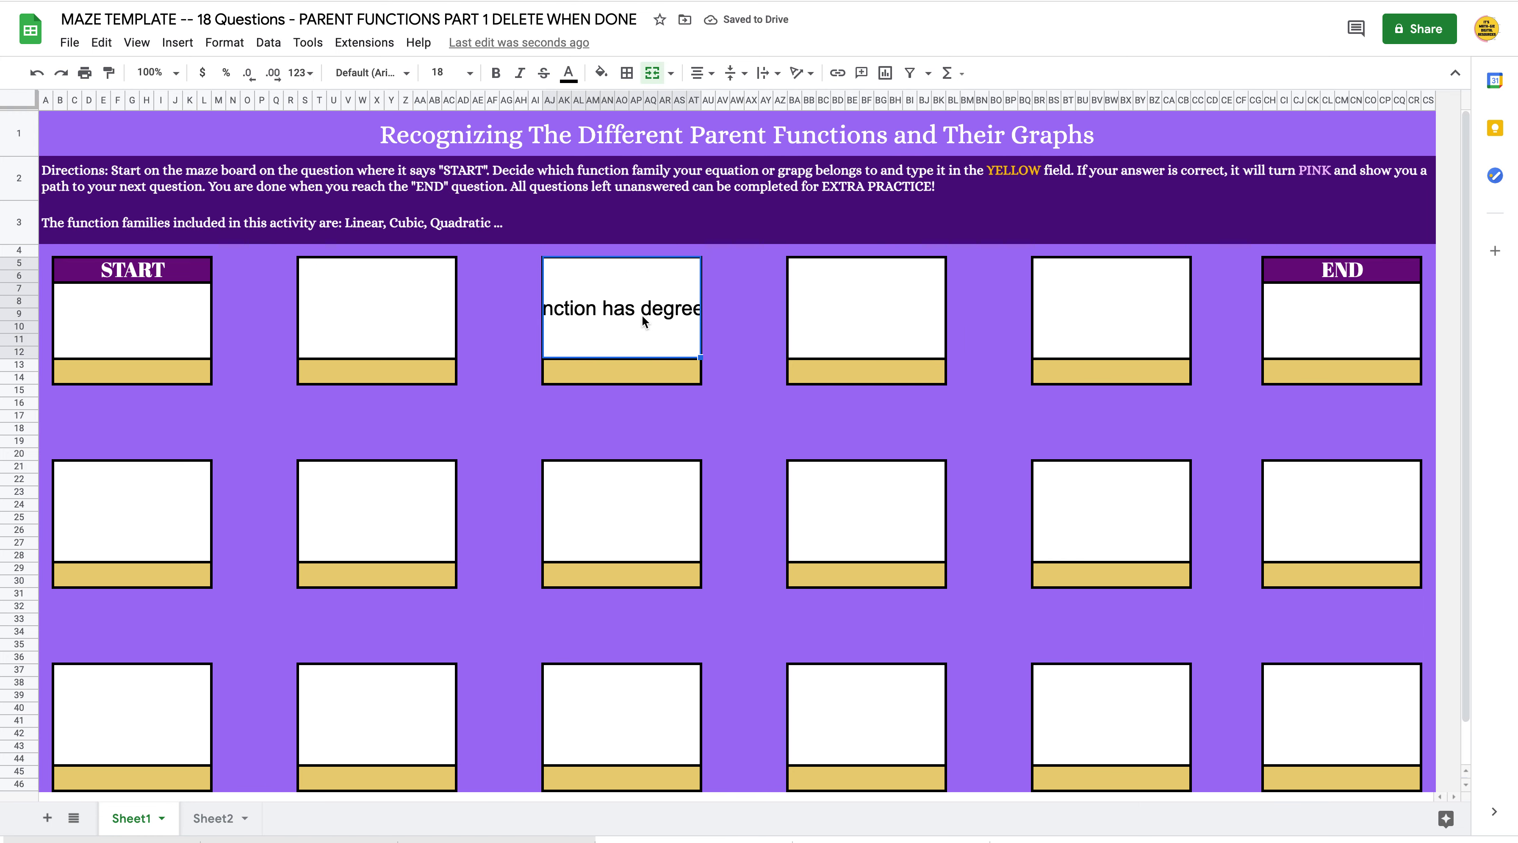
click(706, 335)
click(645, 319)
click(778, 75)
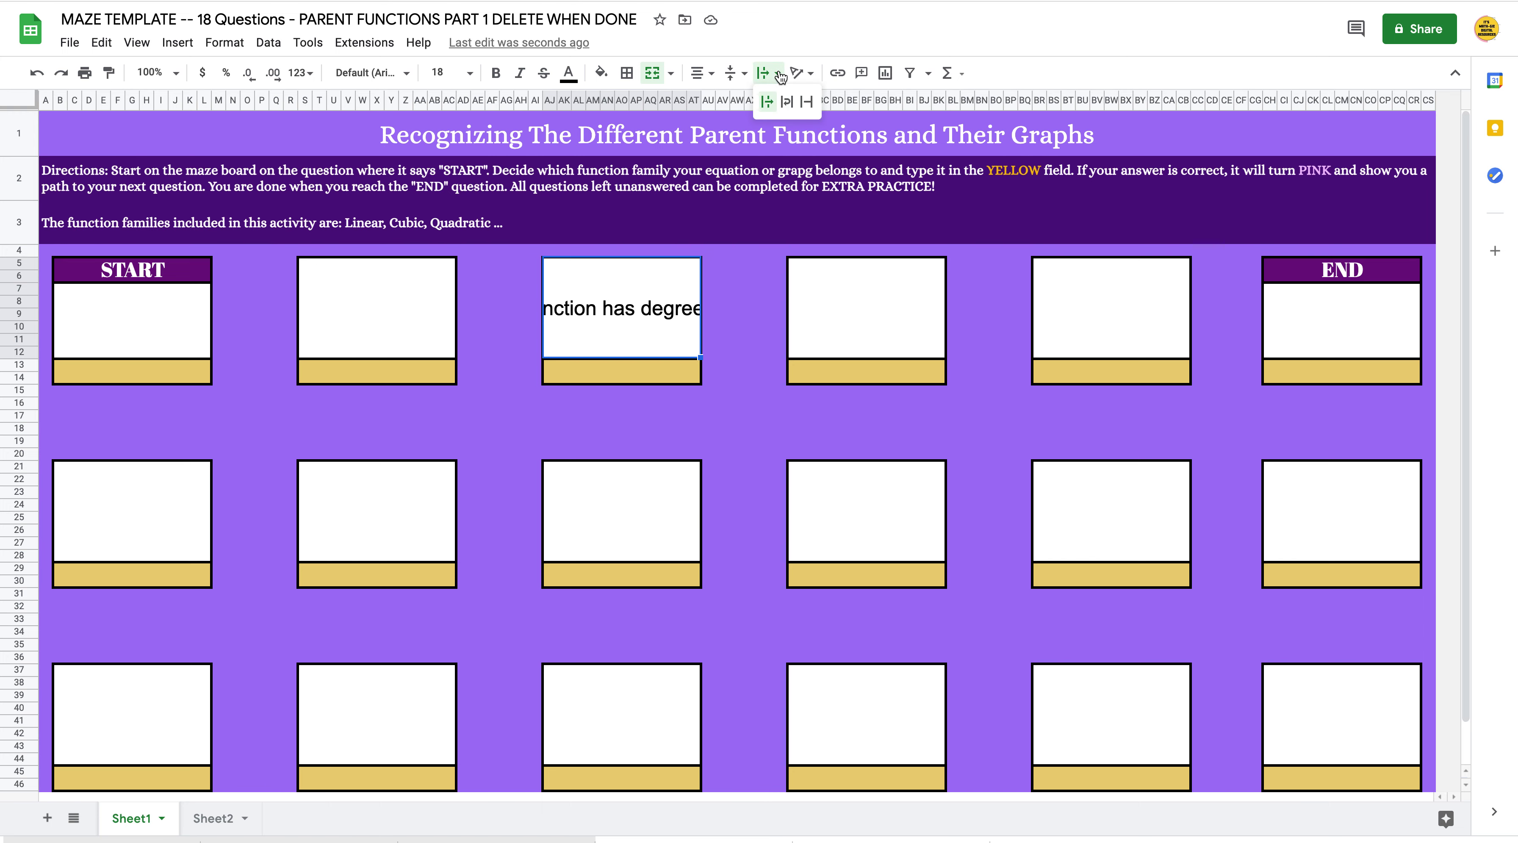
click(787, 103)
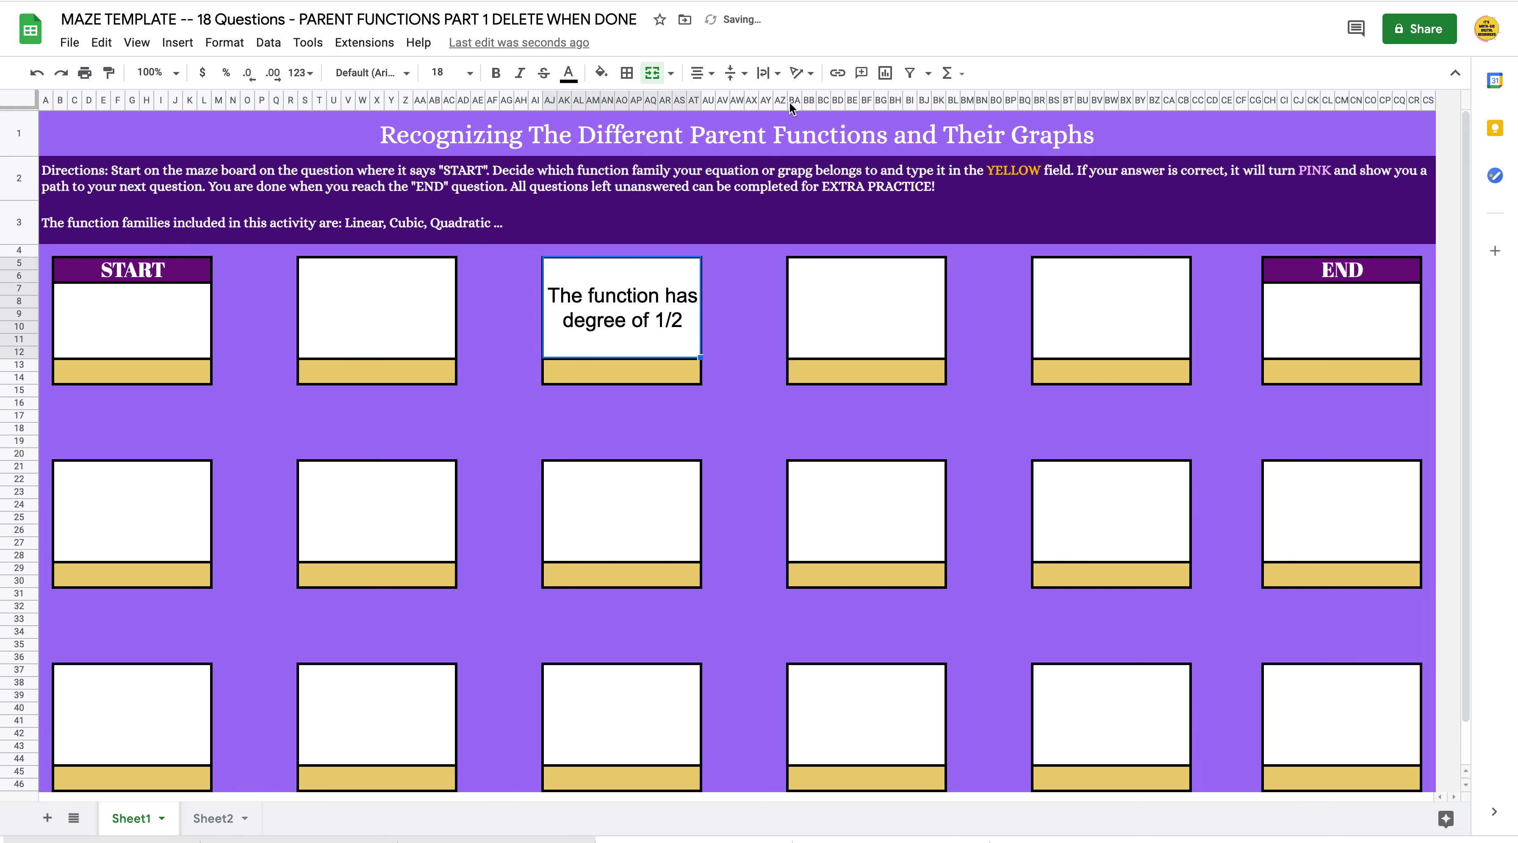
click(739, 363)
Step: Enter "Radical" in the yellow answer field under the degree of 1/2 question
click(673, 373)
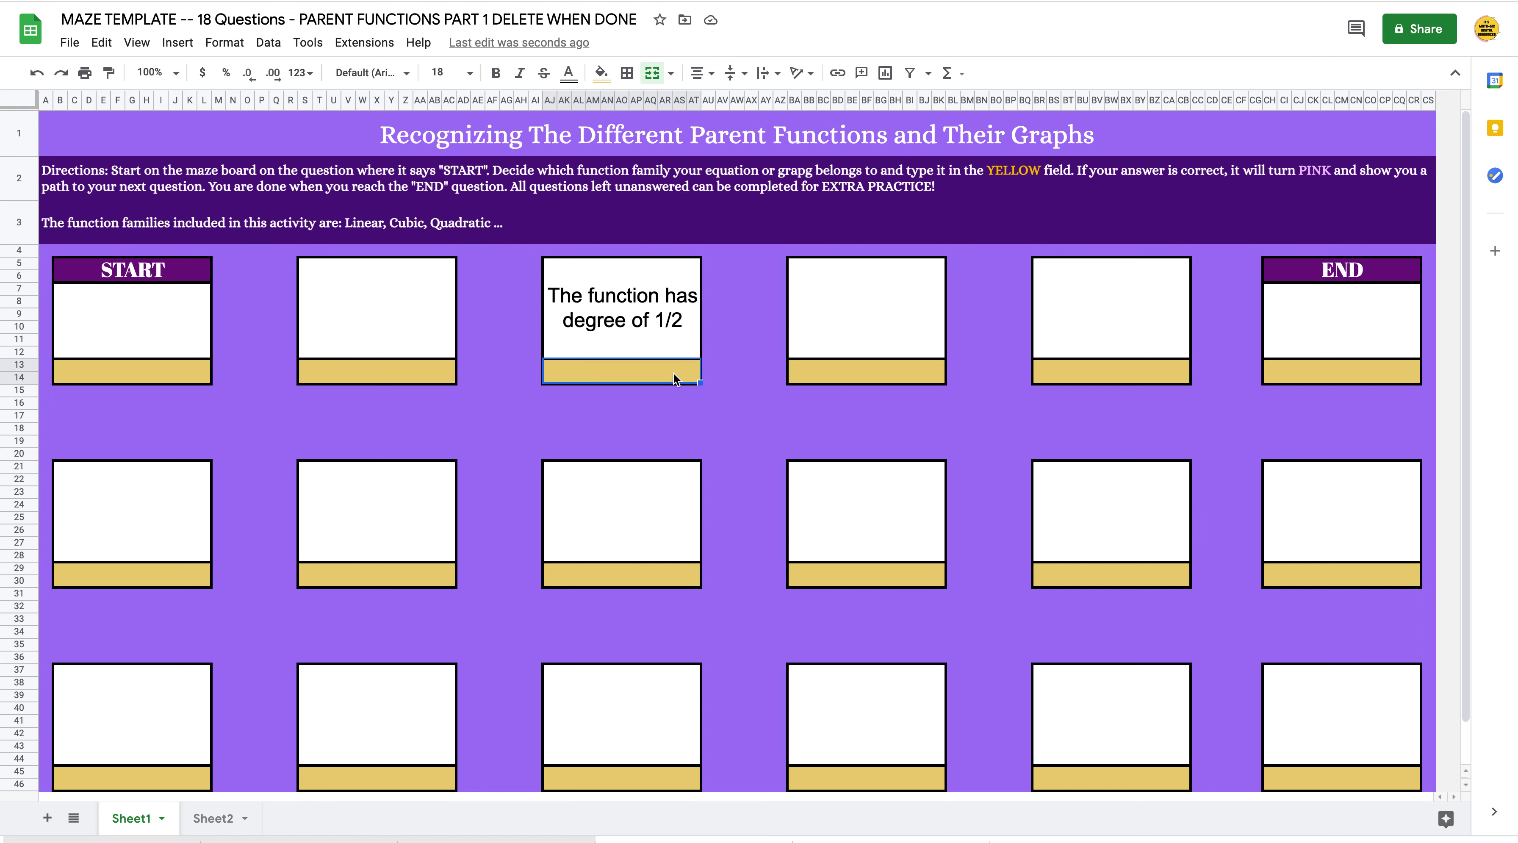
text(Radical)
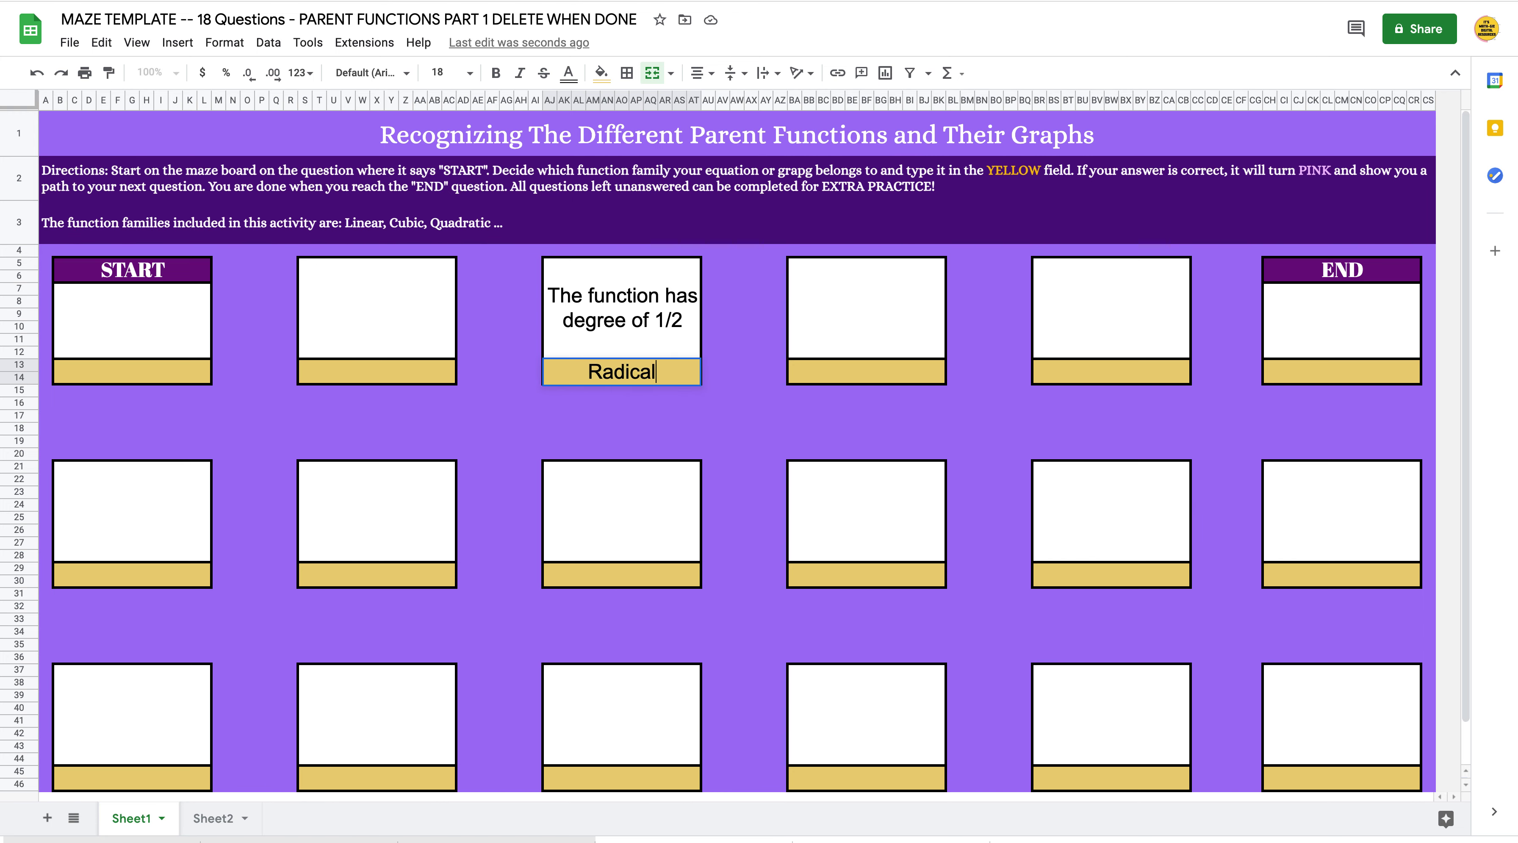
key(Return)
click(727, 452)
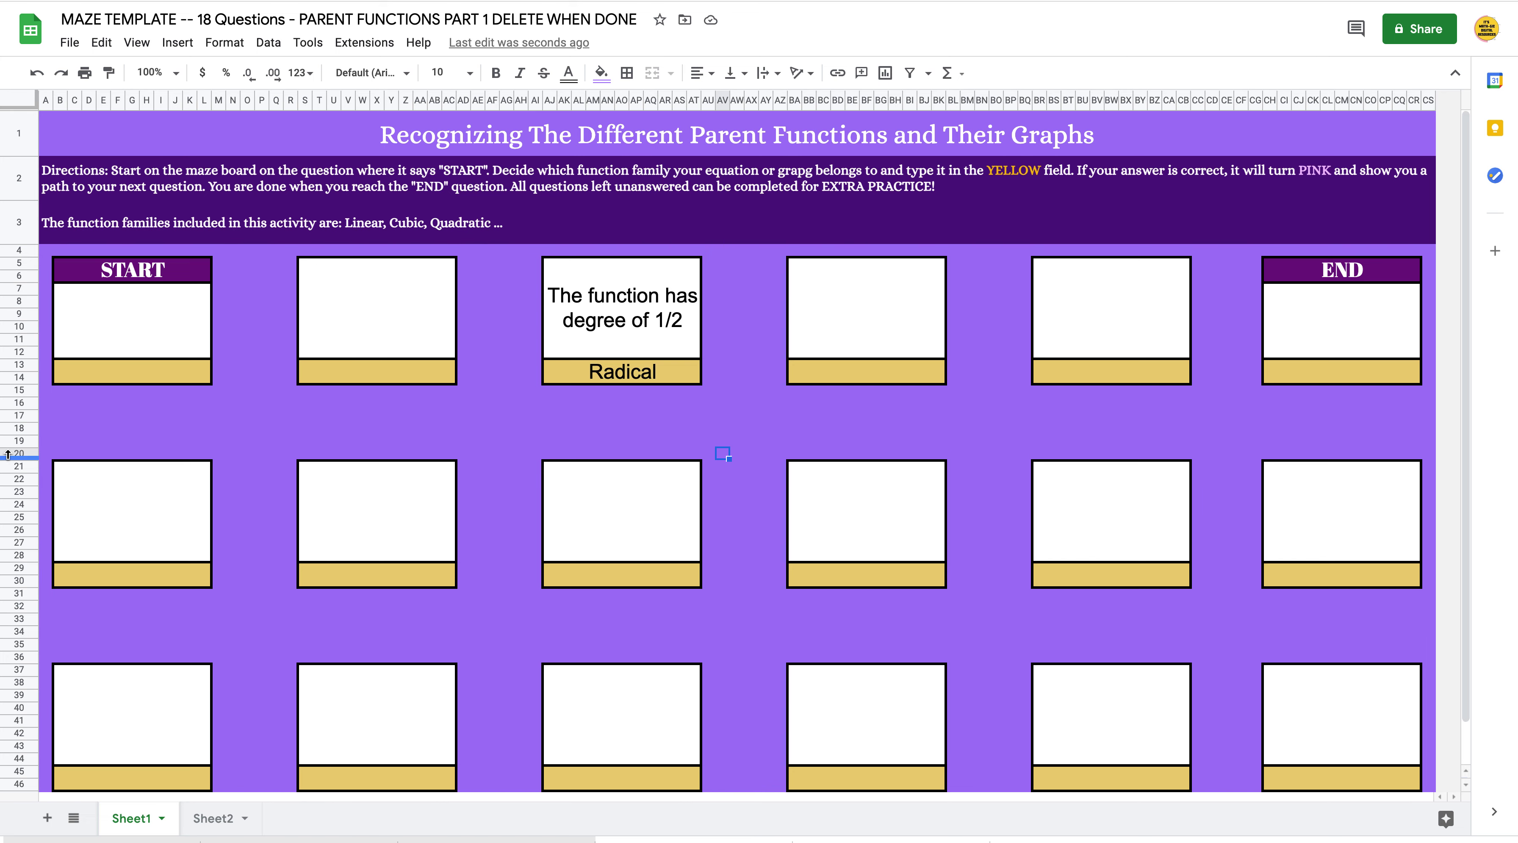
Step: Select the START question box, then switch to PowerPoint and move the f(x) equation to the upper right of the slide
click(129, 326)
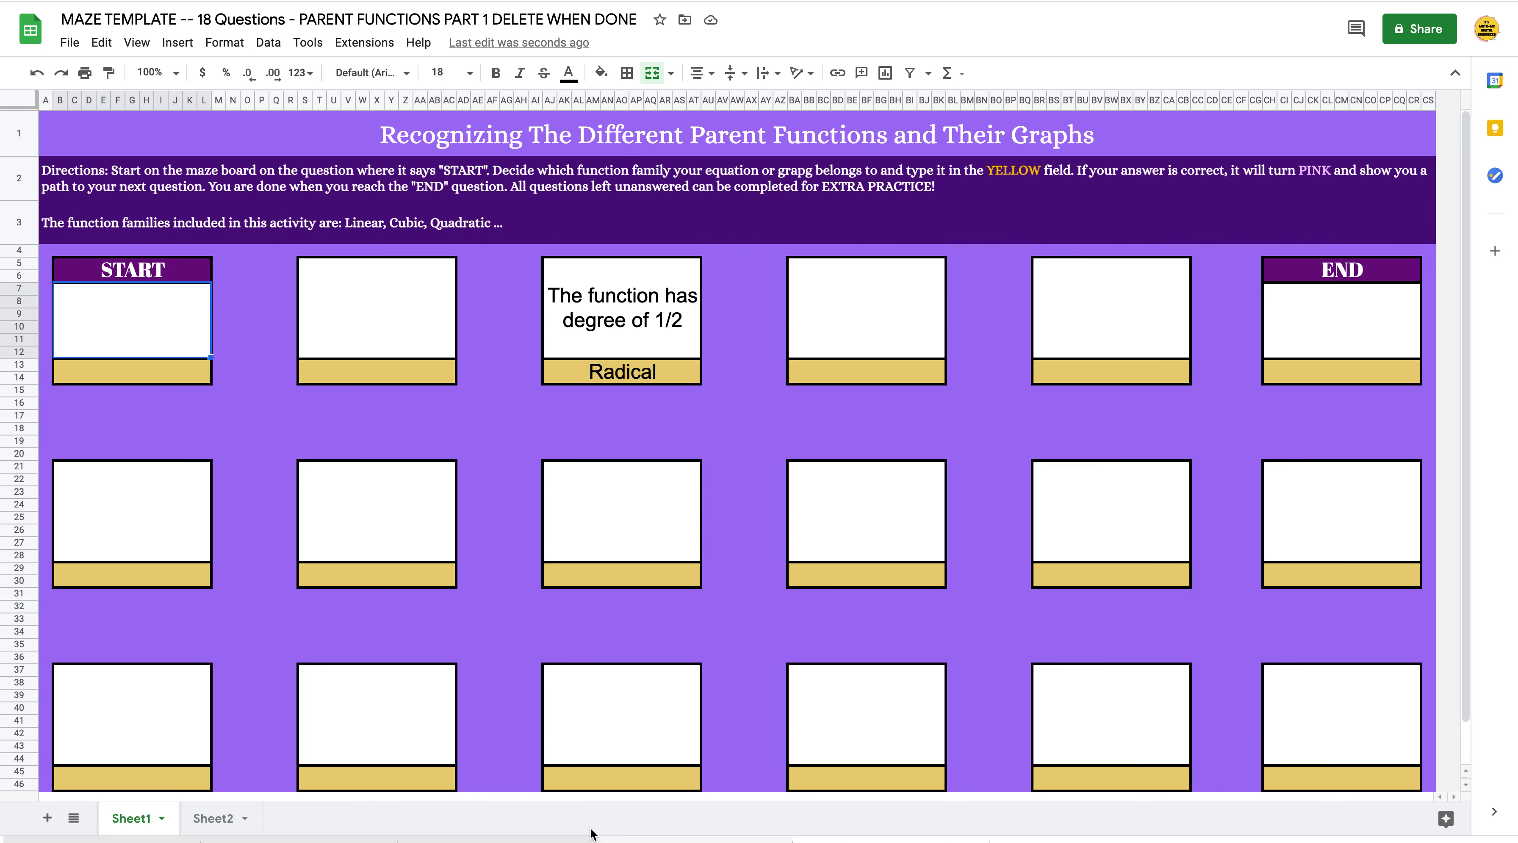
mouse_move(1250, 833)
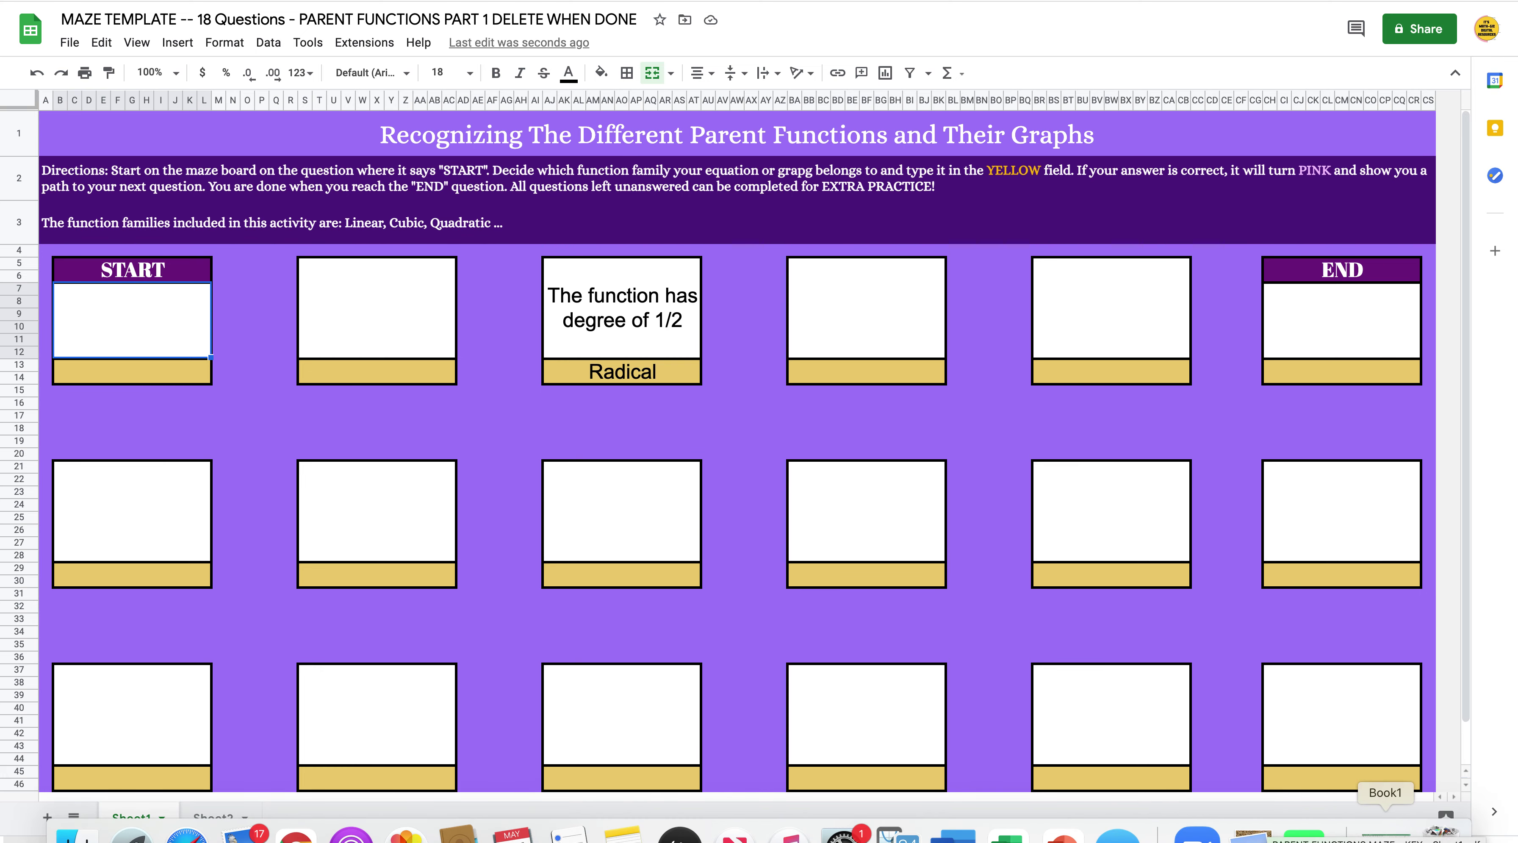
click(1062, 835)
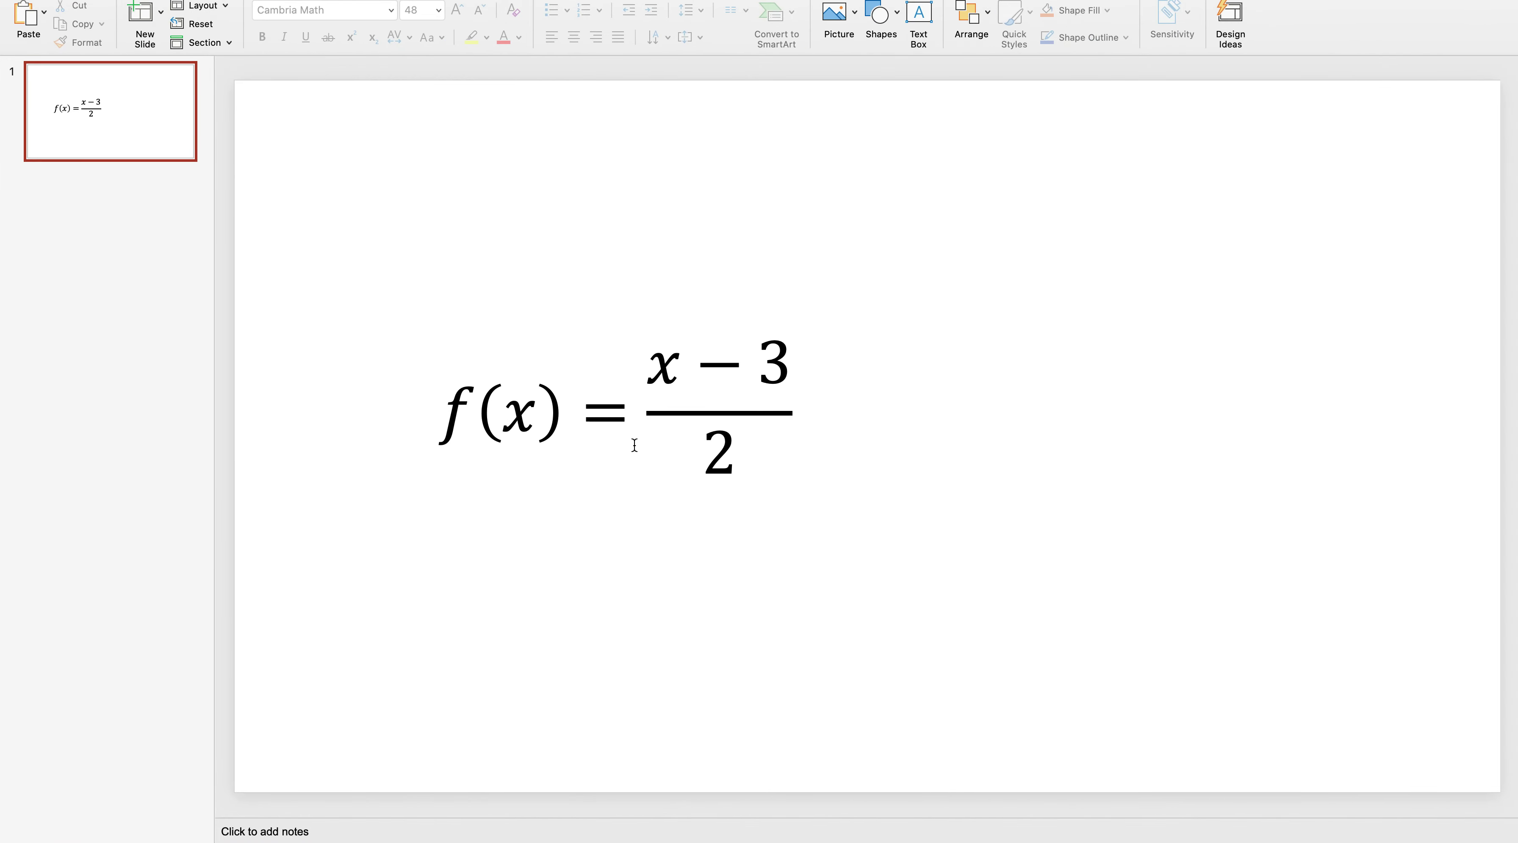
click(646, 437)
drag(732, 334, 1216, 173)
click(952, 610)
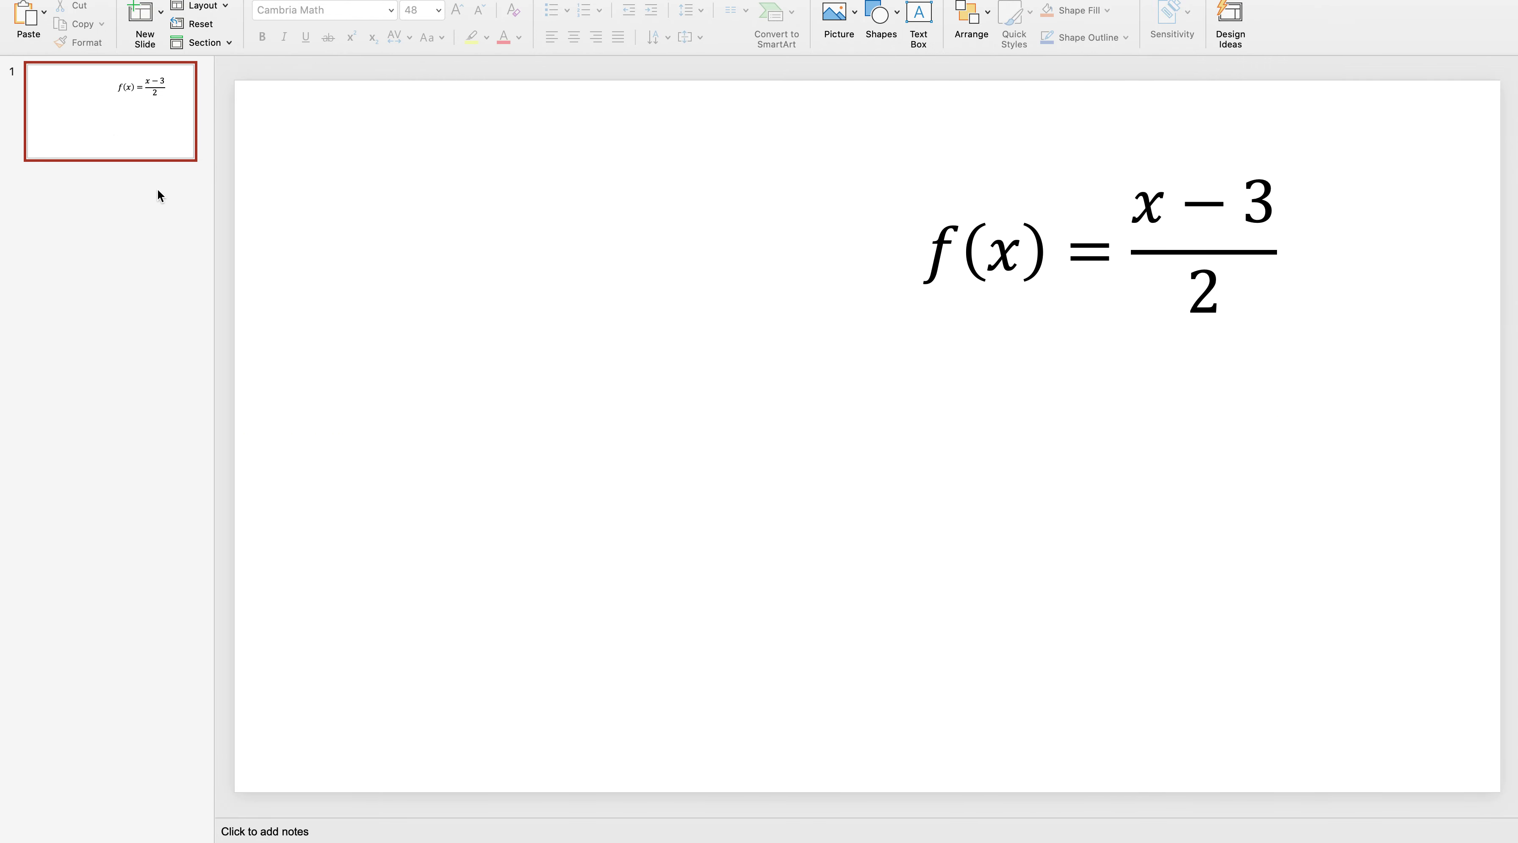
Step: Insert a new equation on the slide reading p(x) = x², using a superscript for the exponent
click(81, 1)
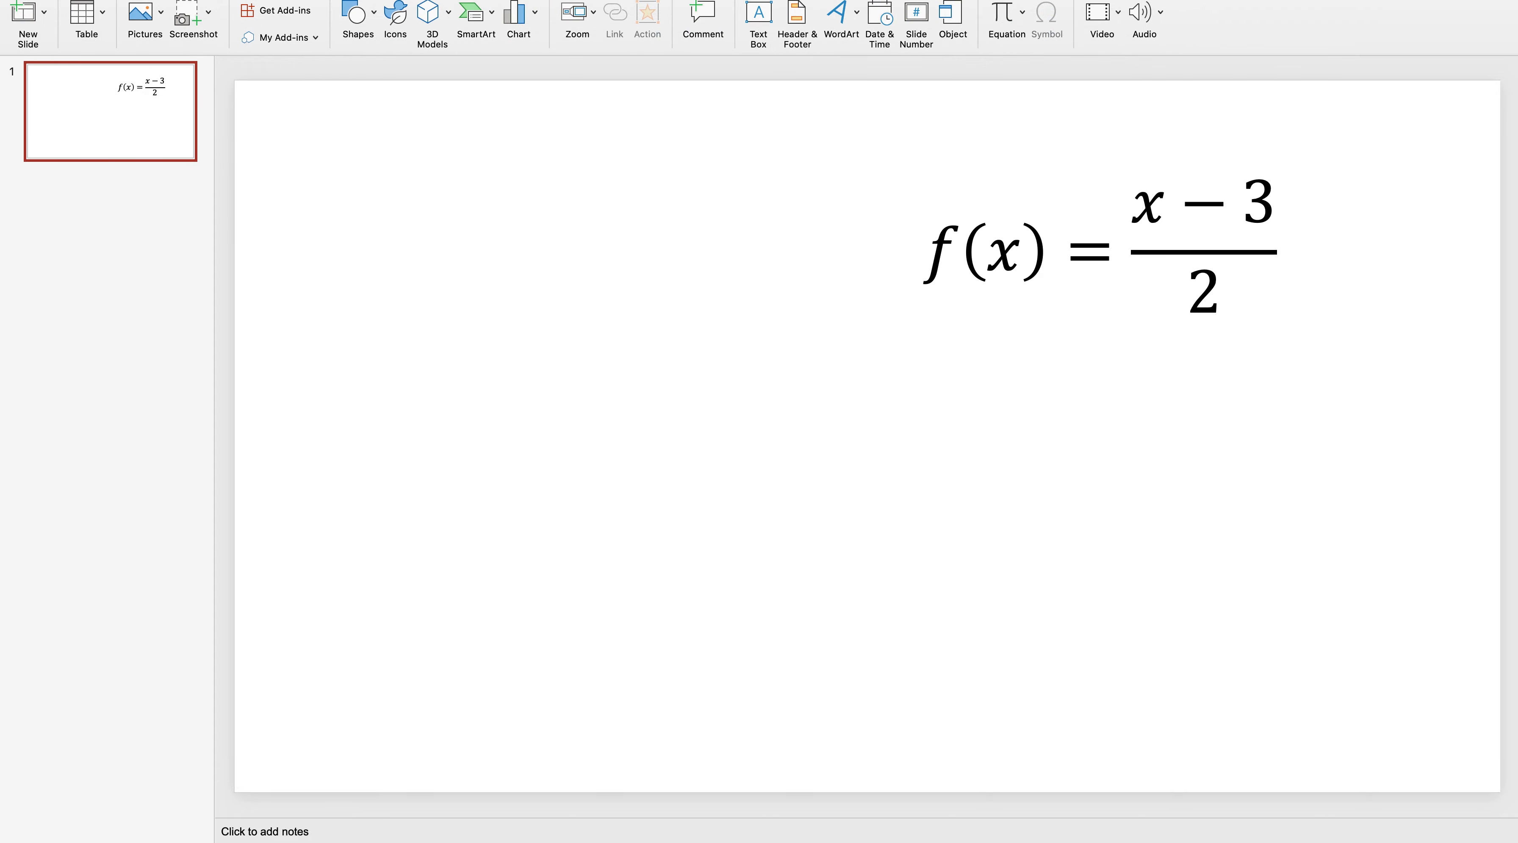
click(993, 21)
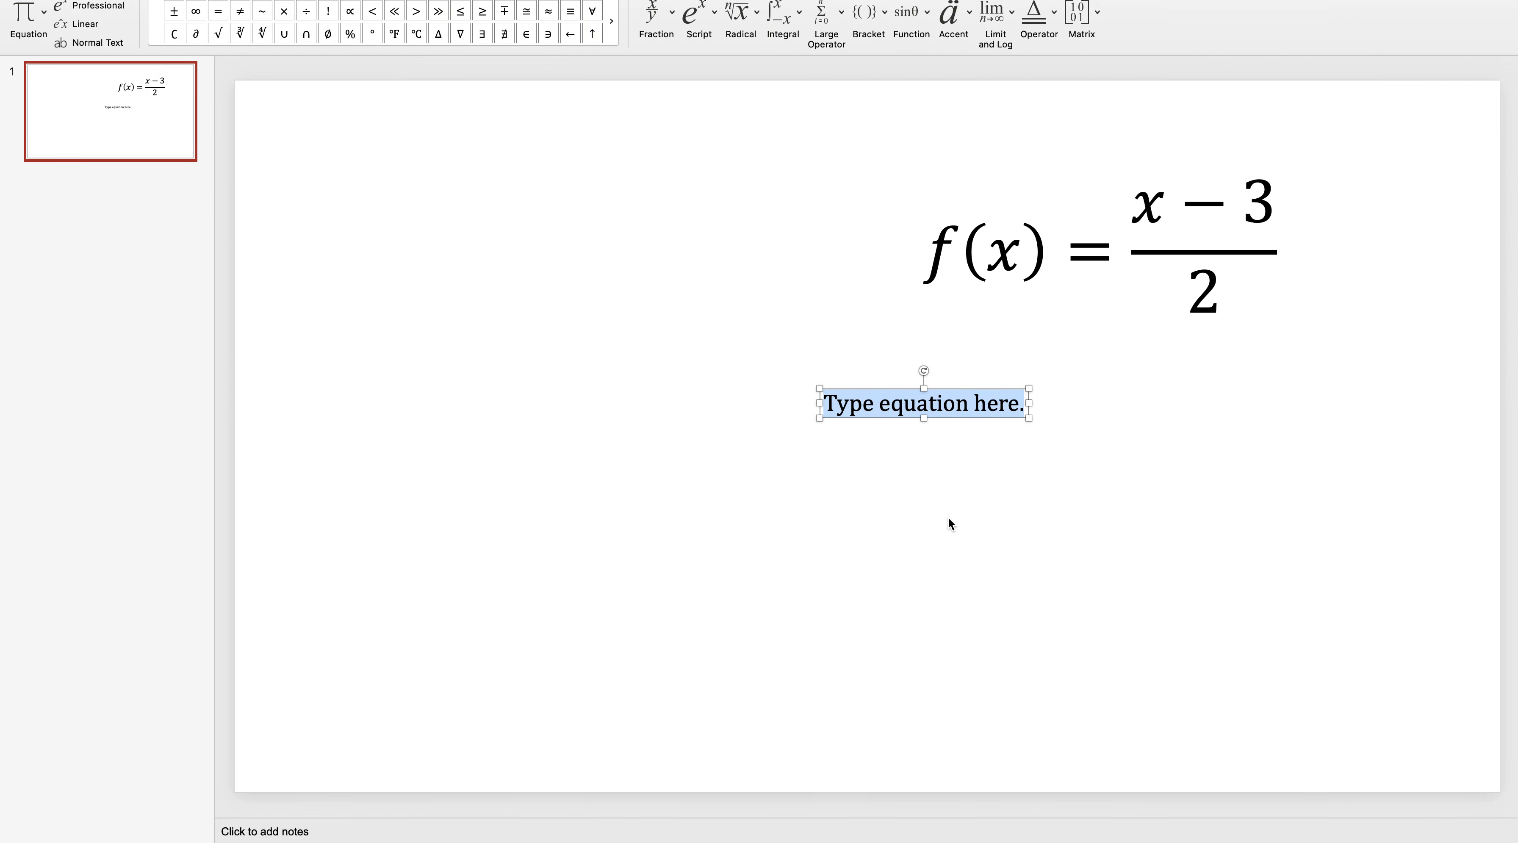
text(p(x)
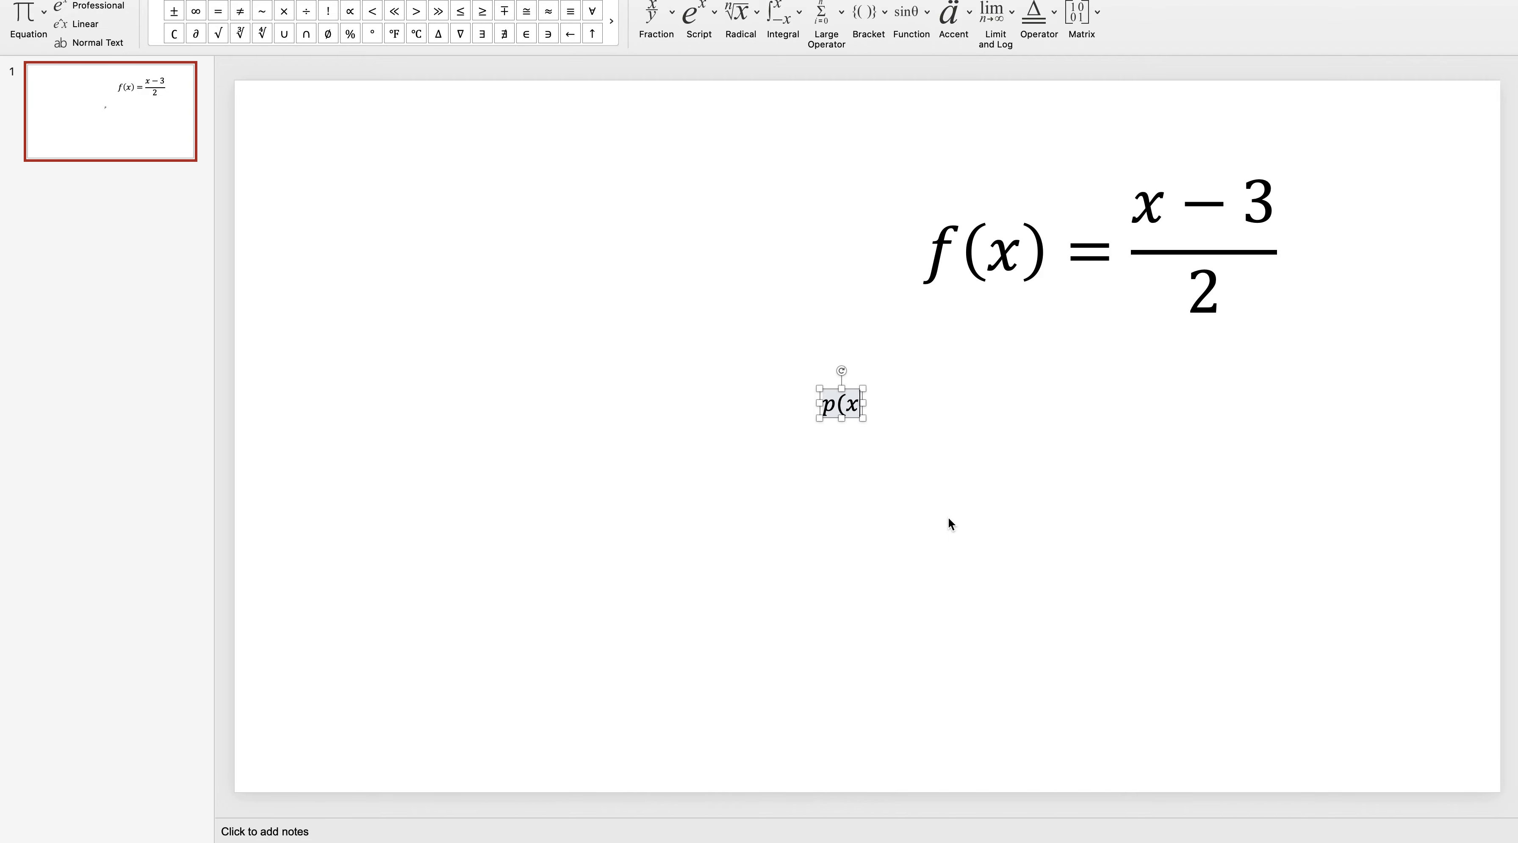
text()=)
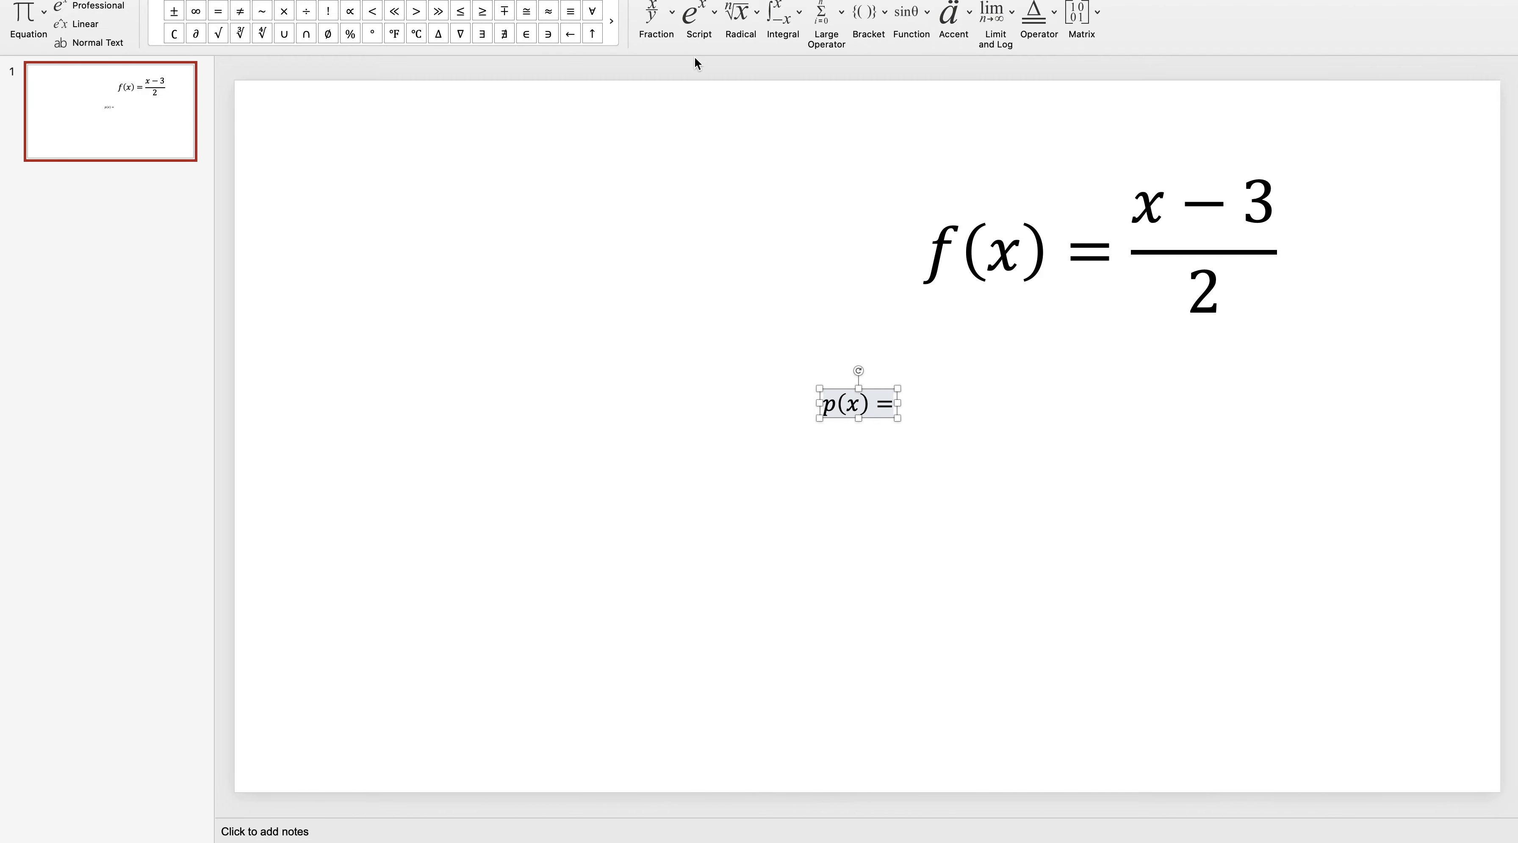
click(697, 18)
click(703, 71)
click(911, 408)
text(x)
key(Right)
text(2)
click(1059, 531)
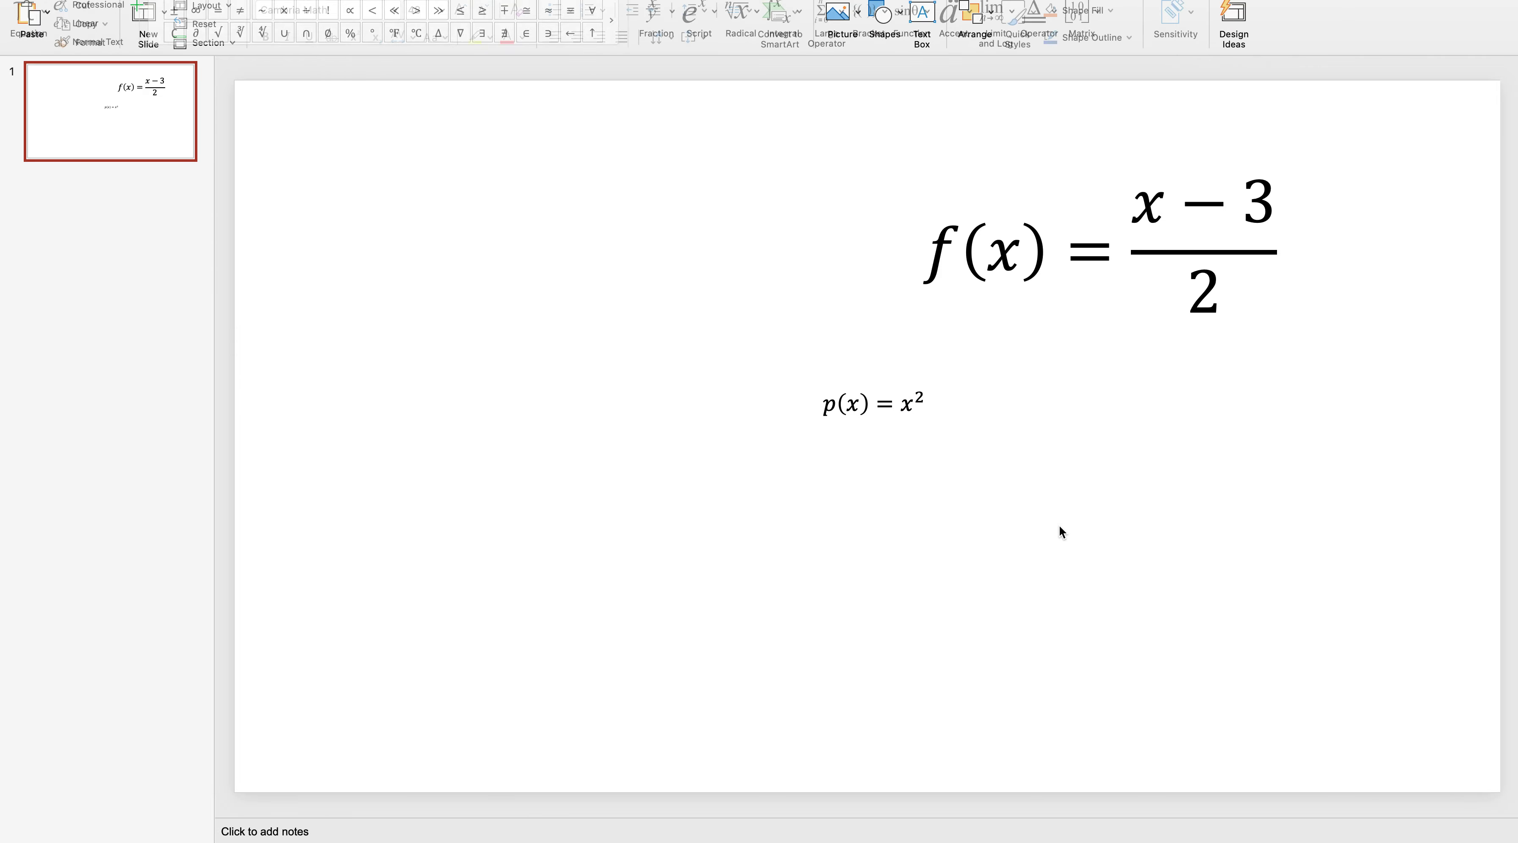
Step: Move the p(x) = x² equation to the left half of the slide and set its font size to 80
click(872, 403)
drag(897, 390, 499, 407)
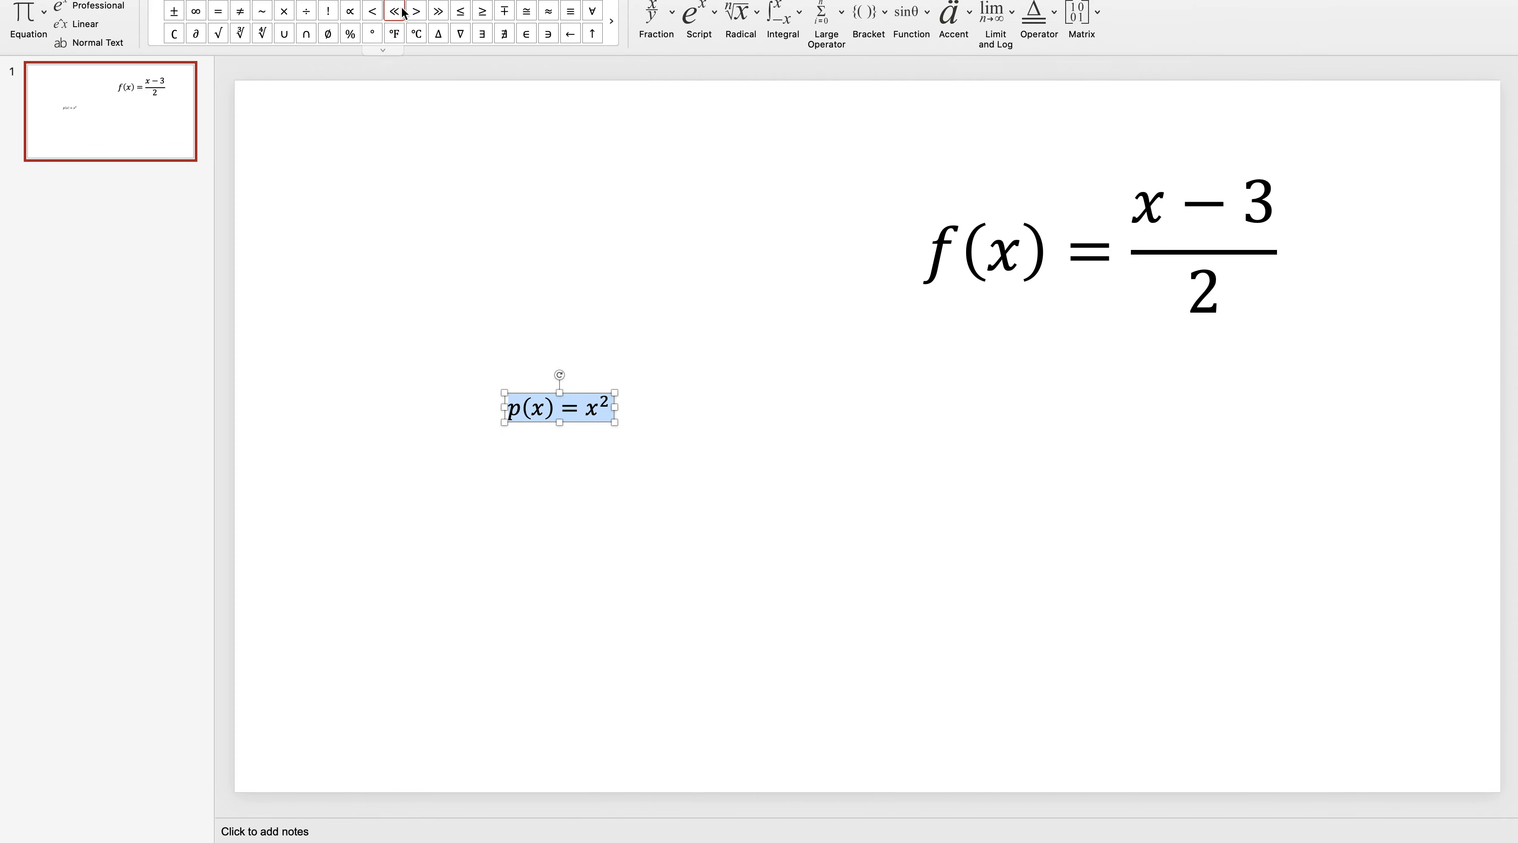
click(59, 1)
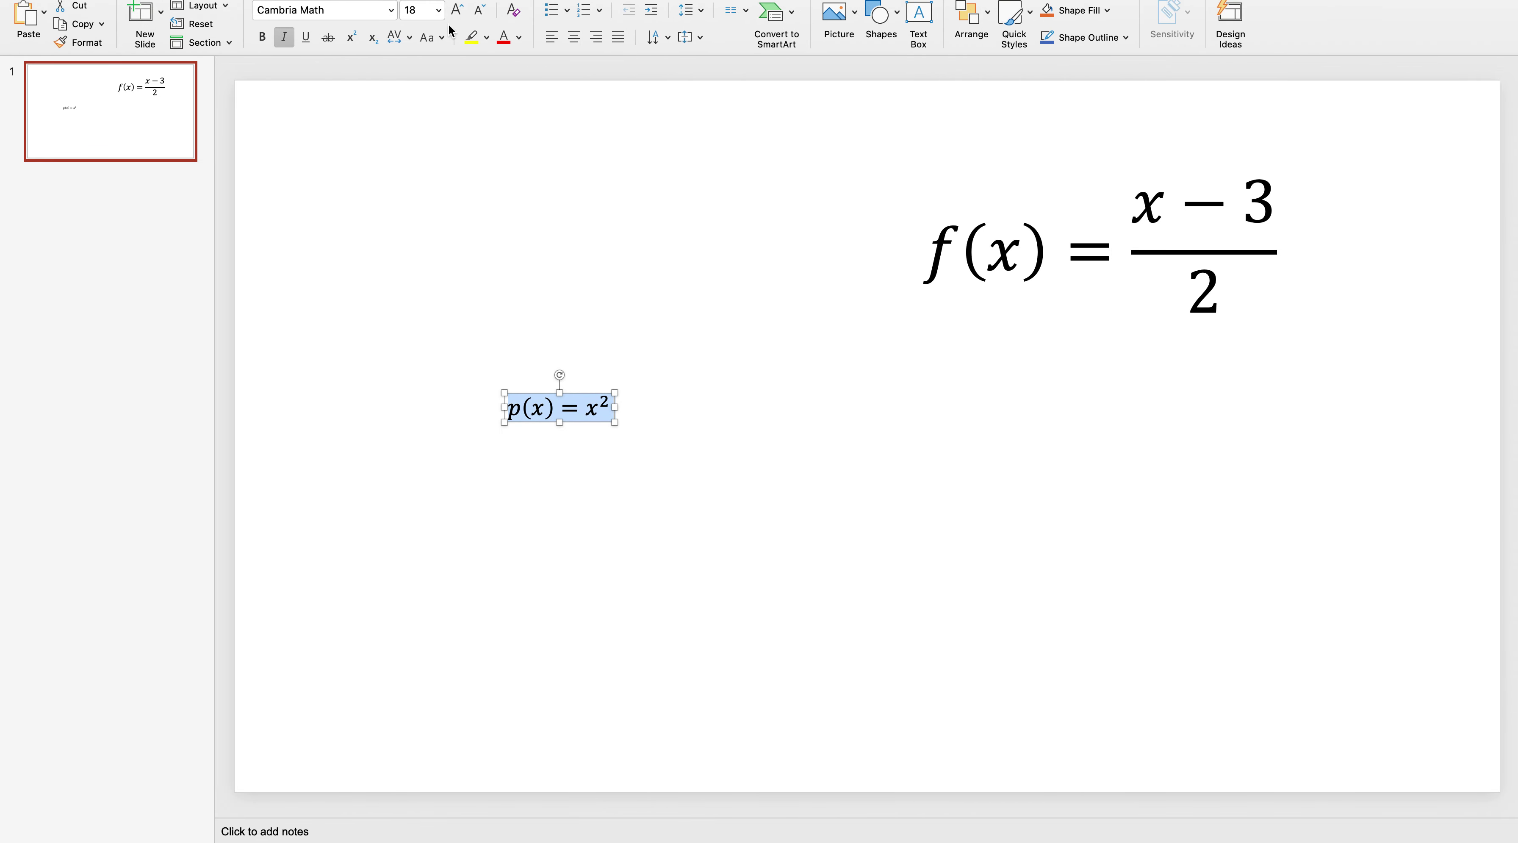
click(438, 10)
click(438, 373)
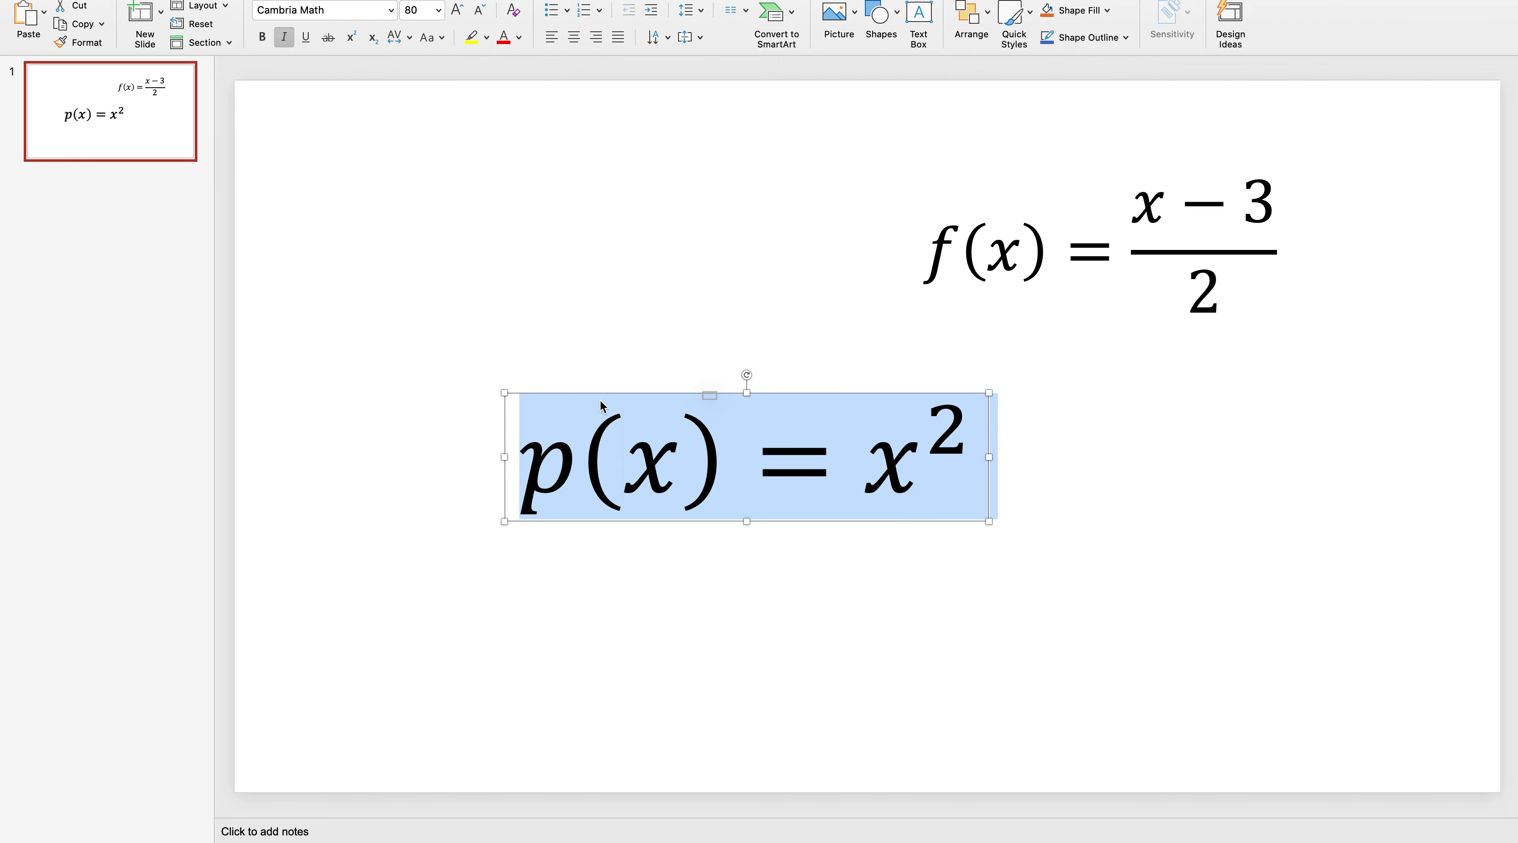
drag(576, 396, 472, 411)
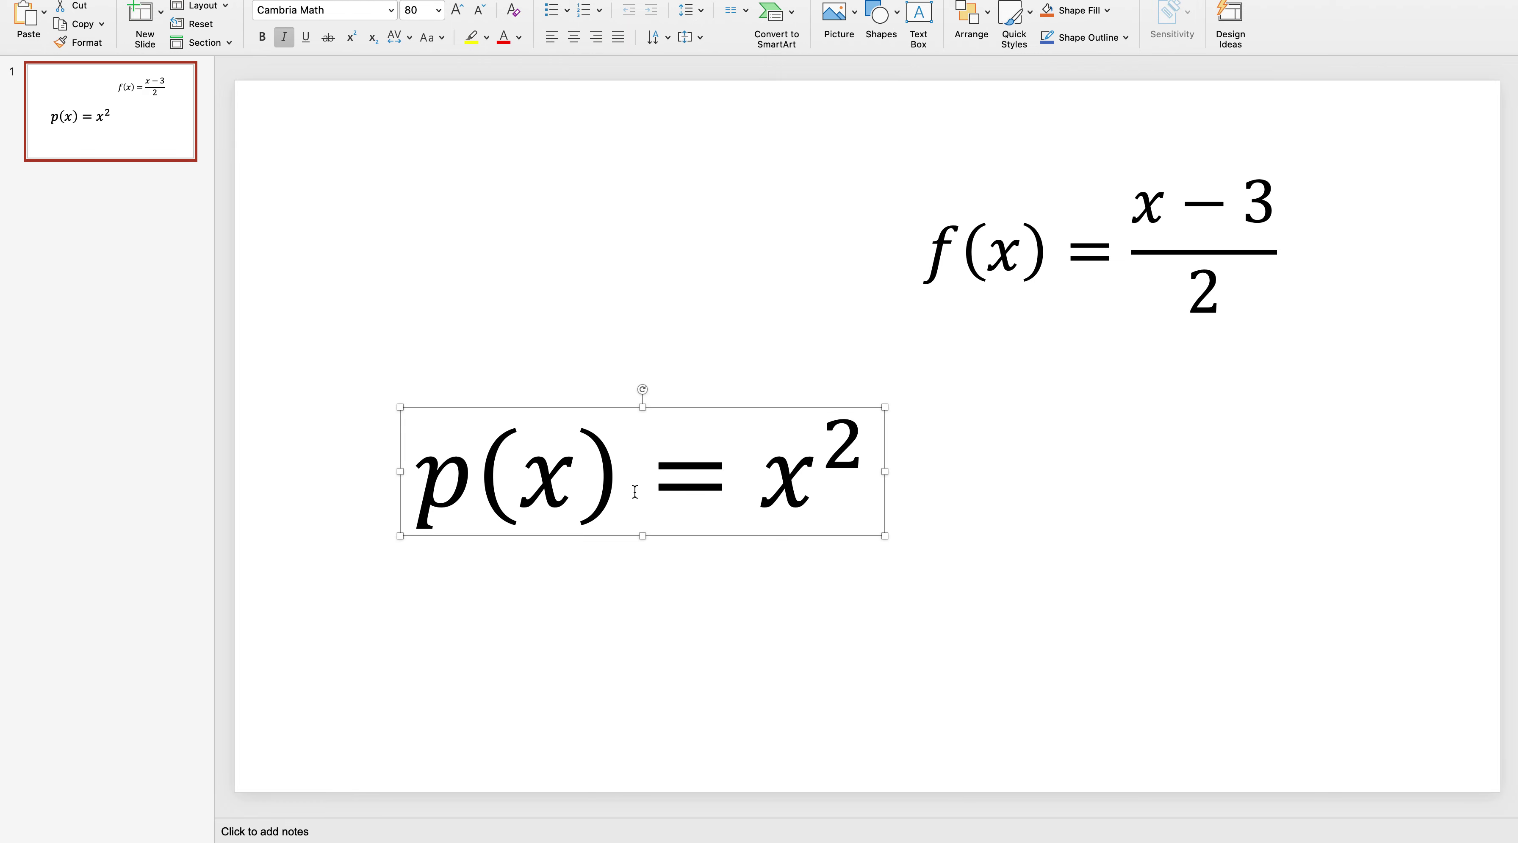
Step: Try to save the p(x) = x² equation as a PNG picture named 1 on the Desktop
right_click(696, 406)
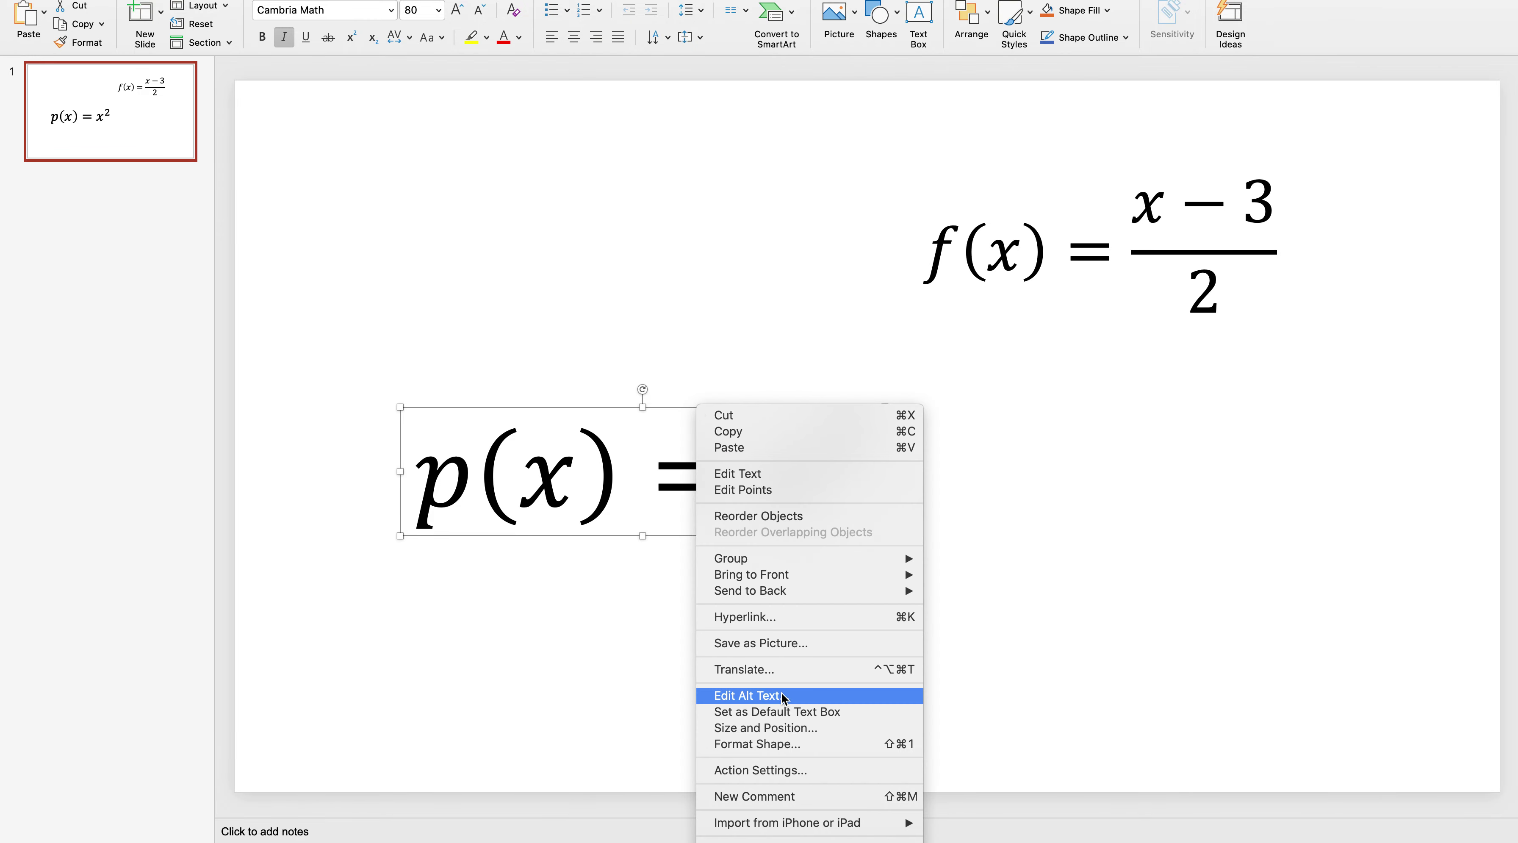
click(774, 645)
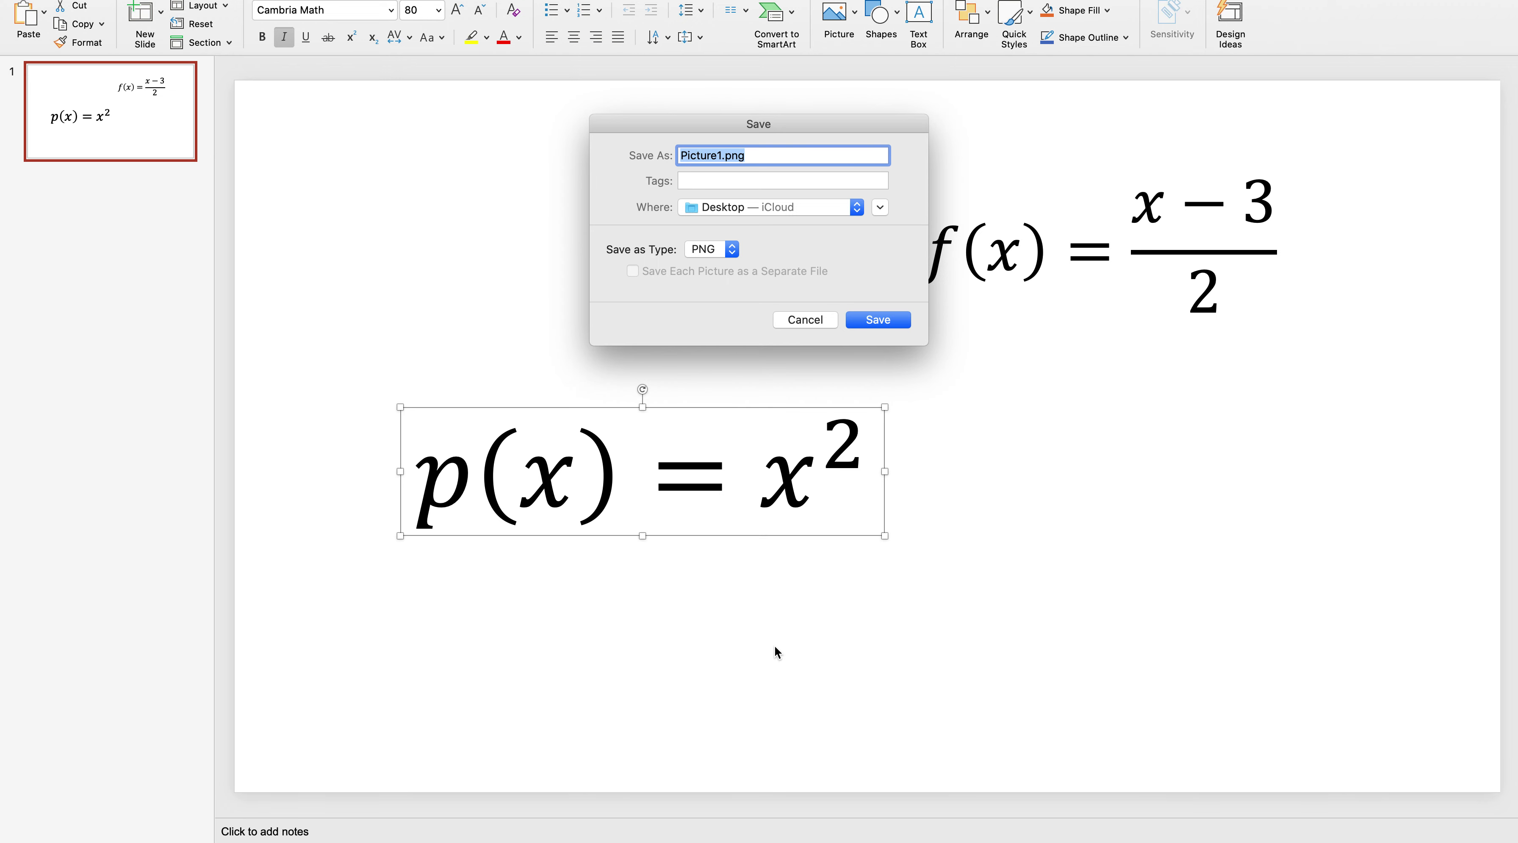
text(1)
click(884, 321)
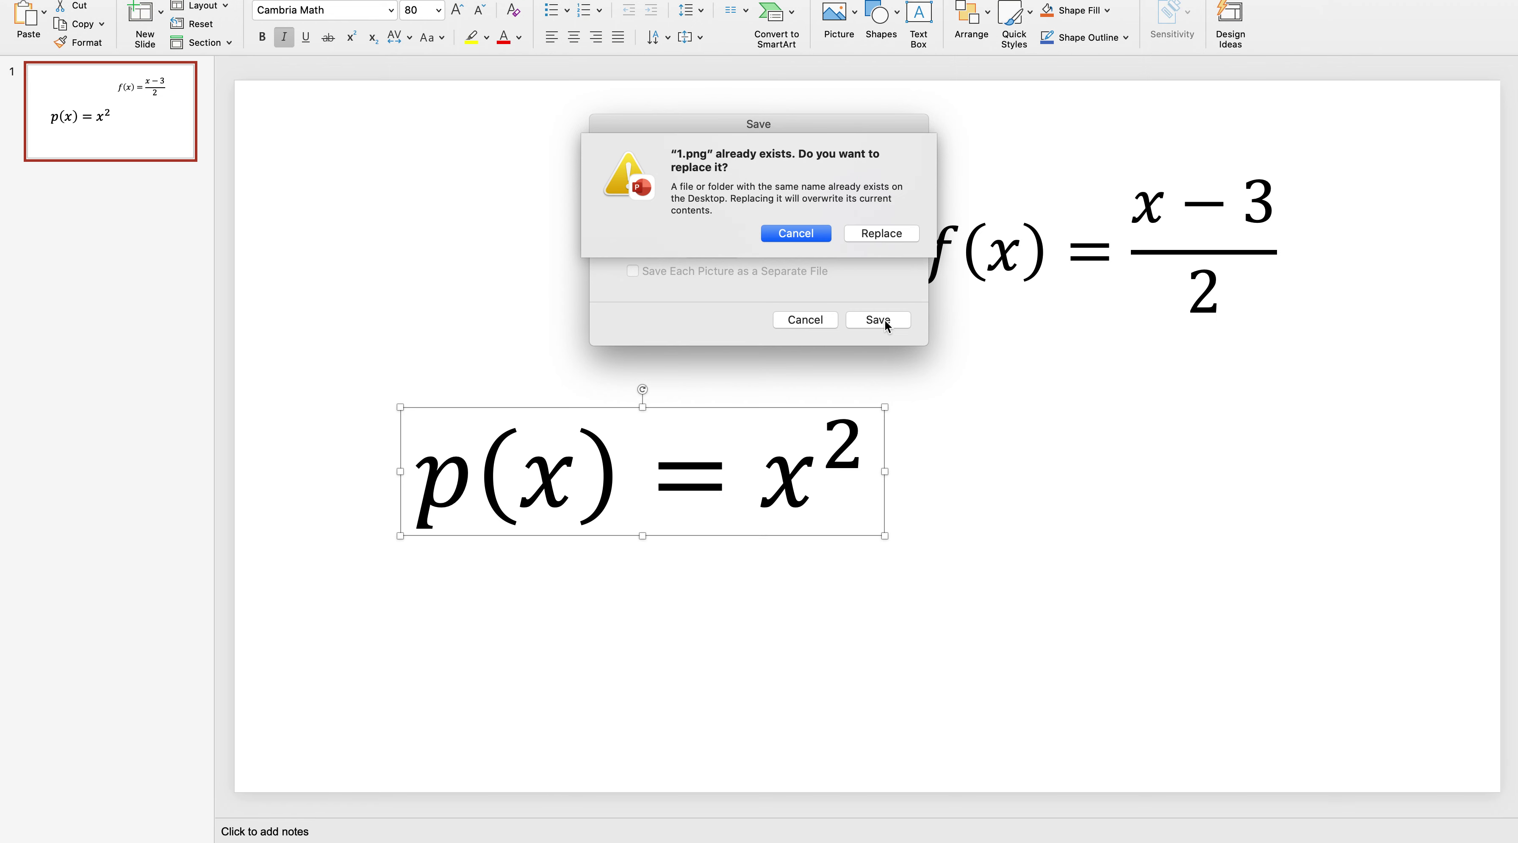
click(805, 232)
click(817, 319)
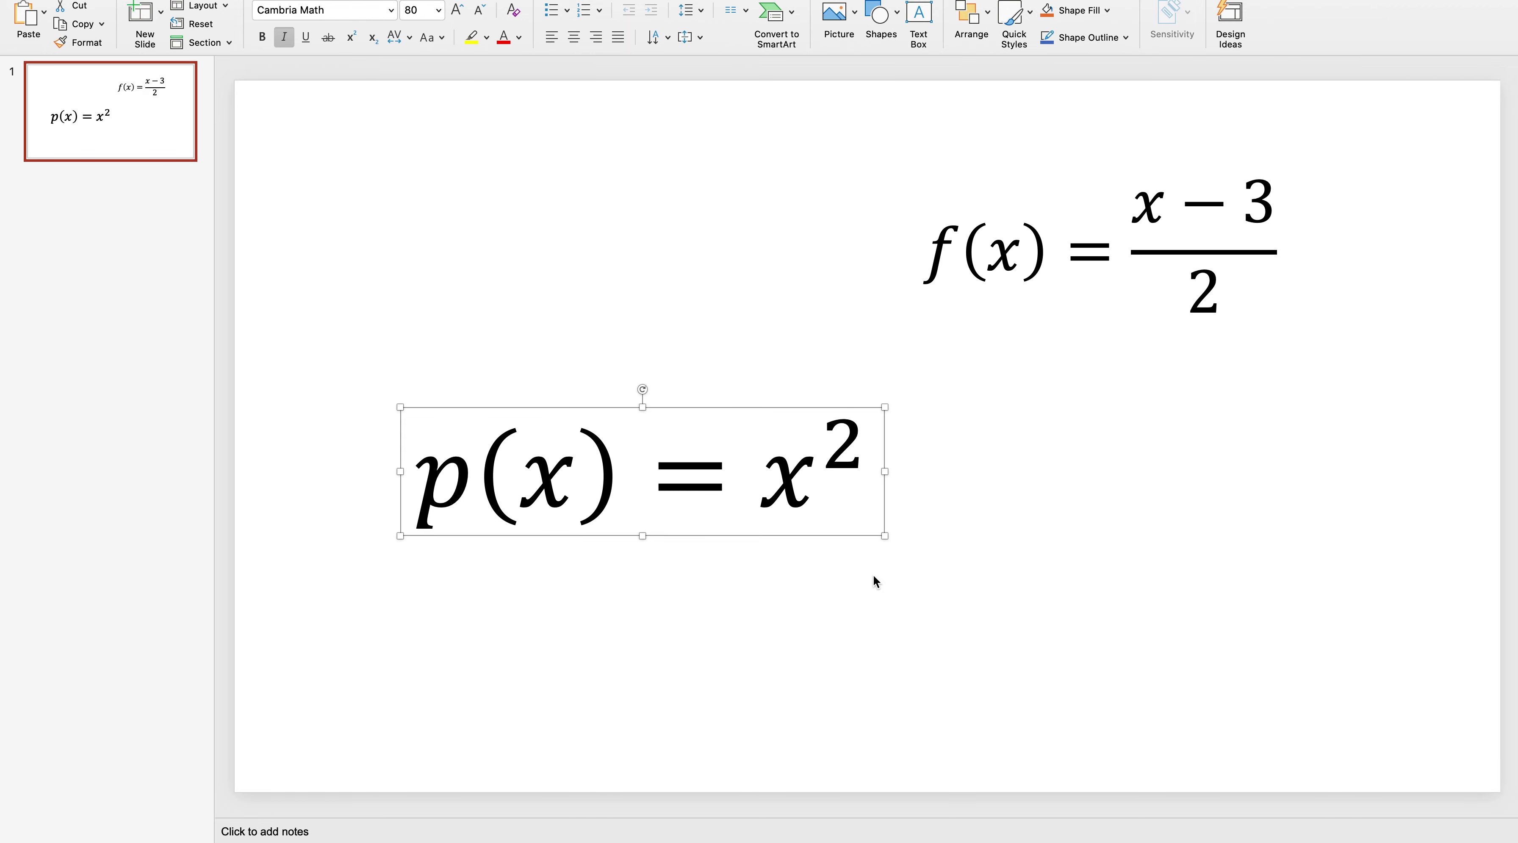
Step: Switch to the Google Sheets maze and insert 1.png from the Desktop as an in-cell image in the START question box
mouse_move(349, 835)
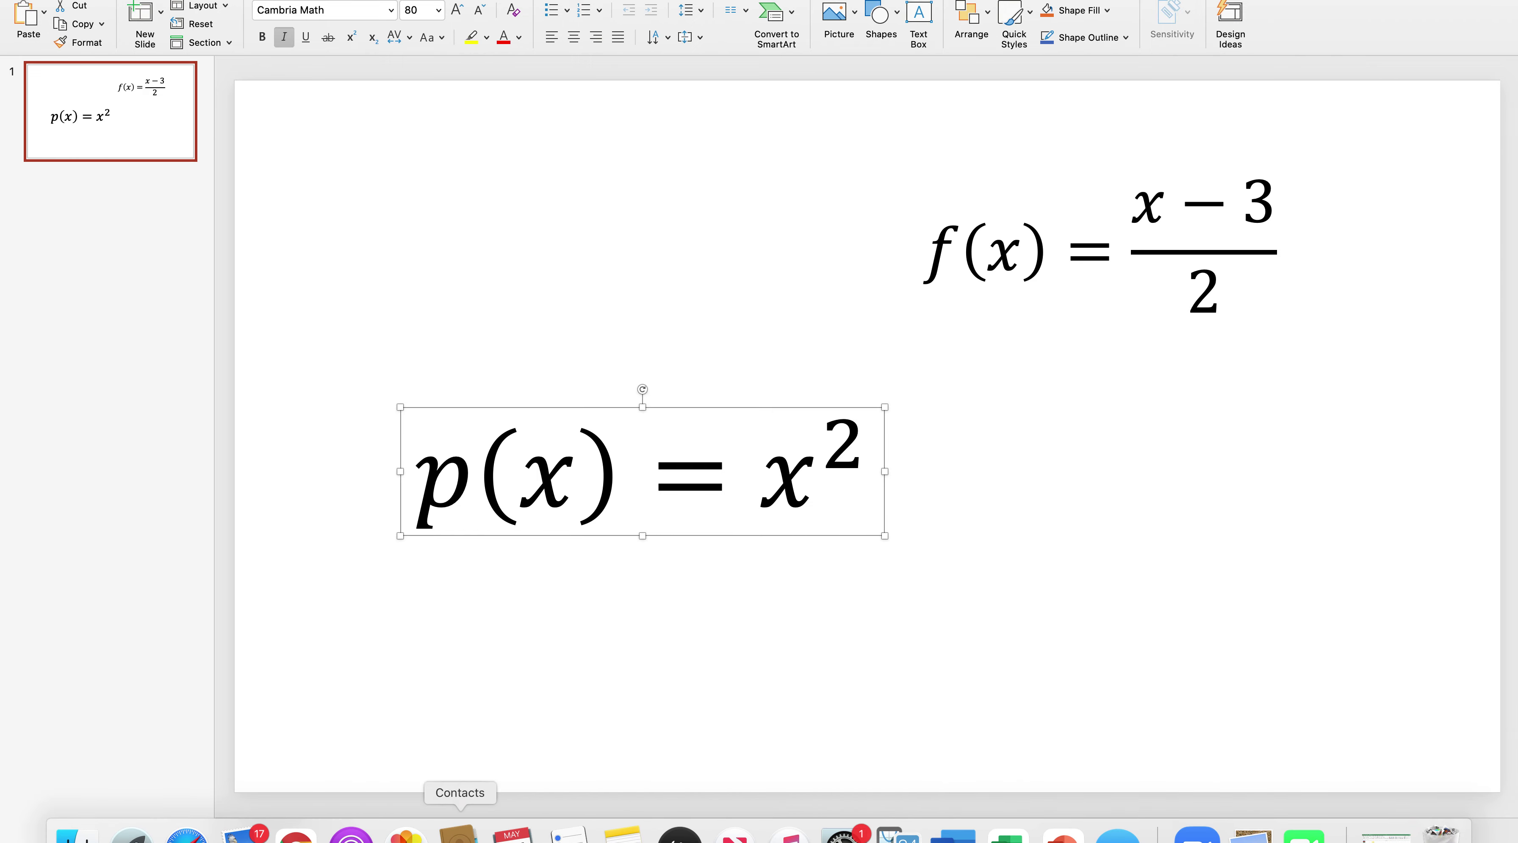
click(296, 834)
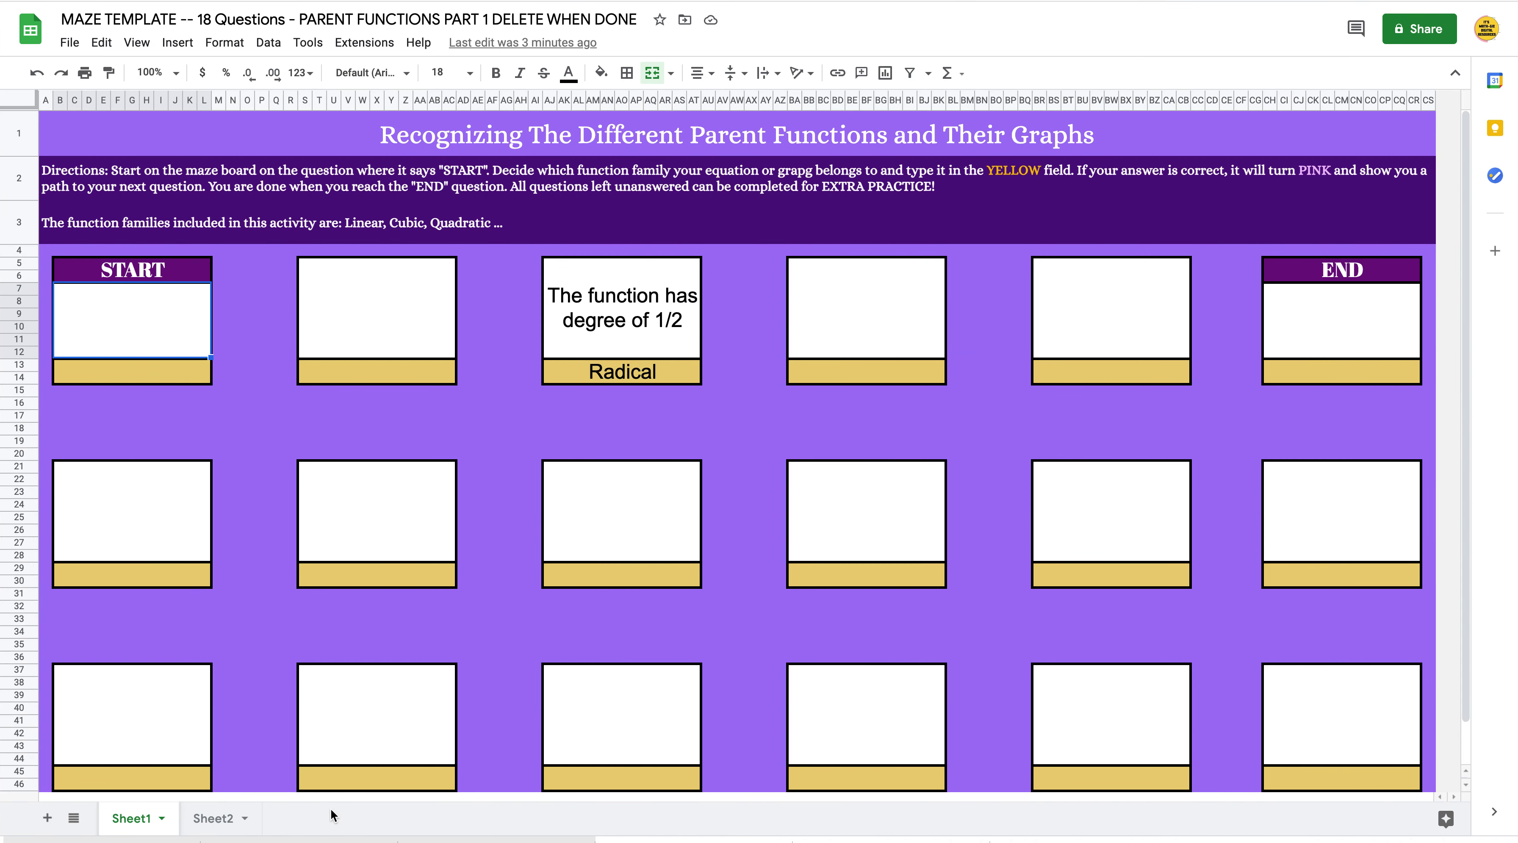
click(140, 332)
click(186, 46)
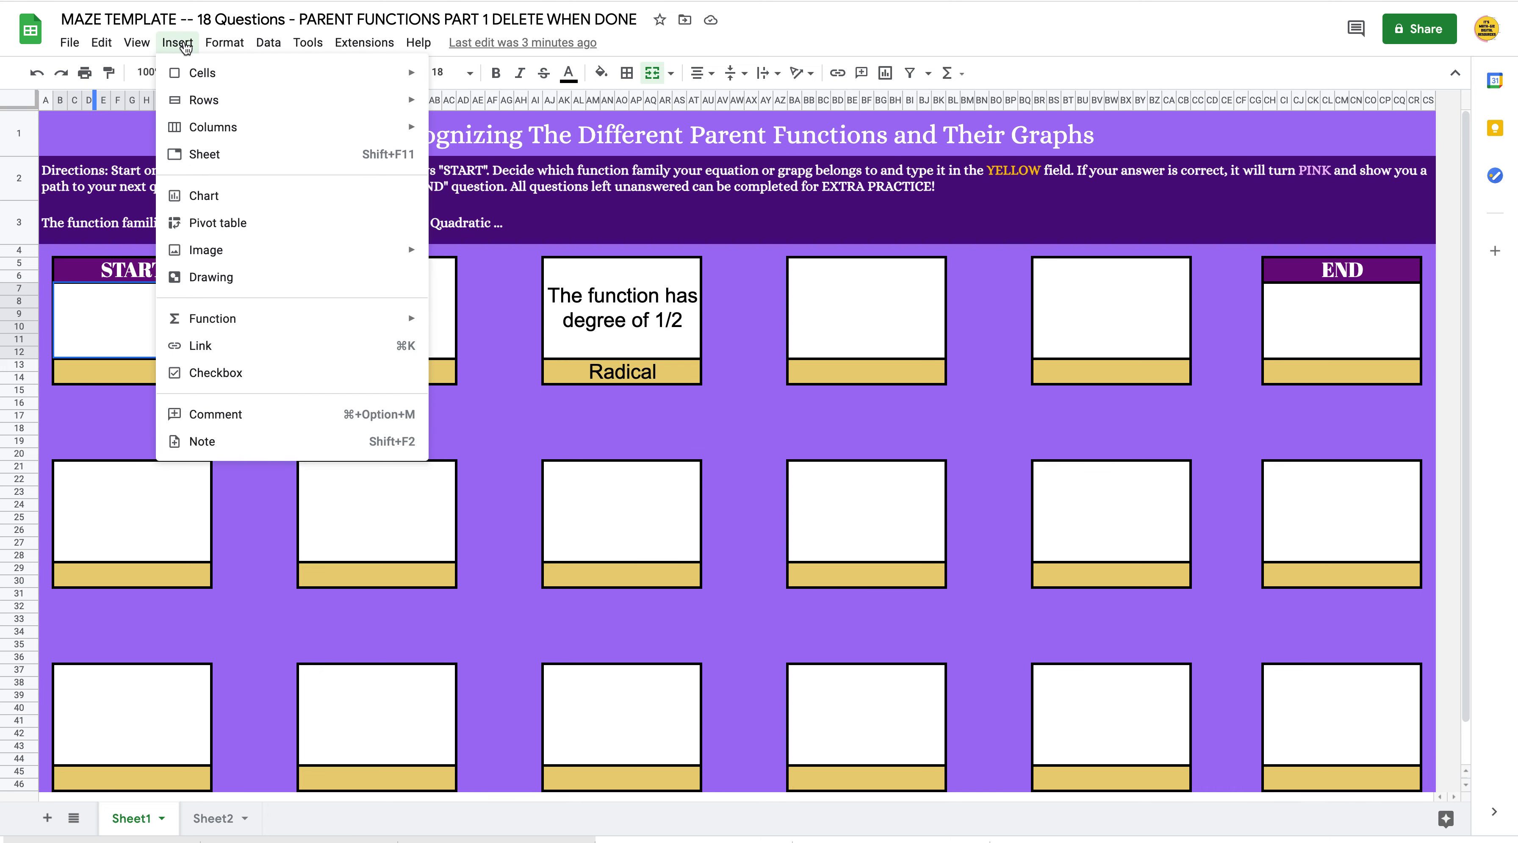
mouse_move(264, 257)
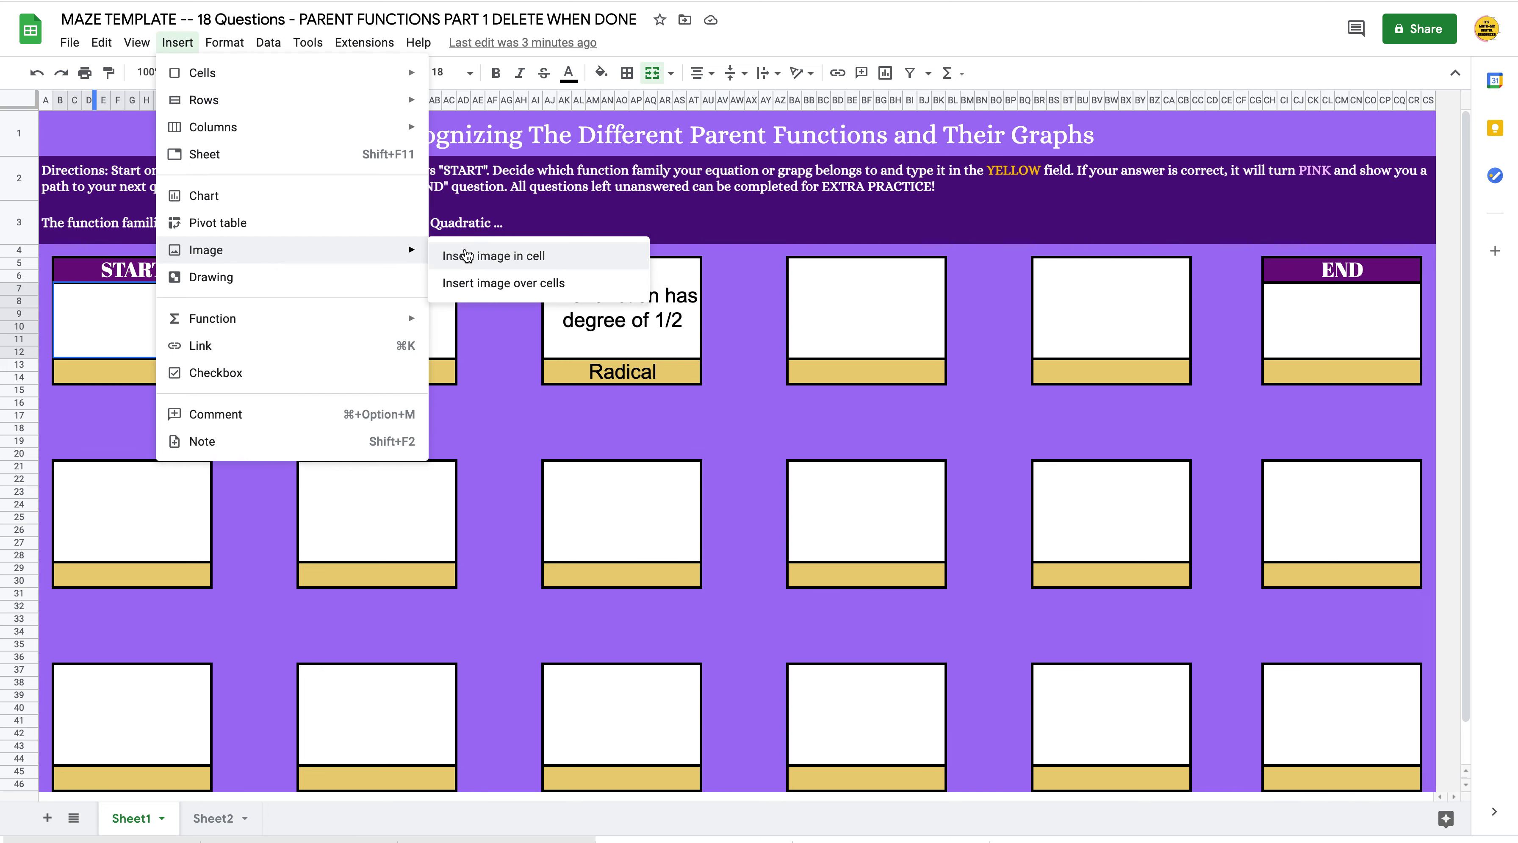
click(466, 255)
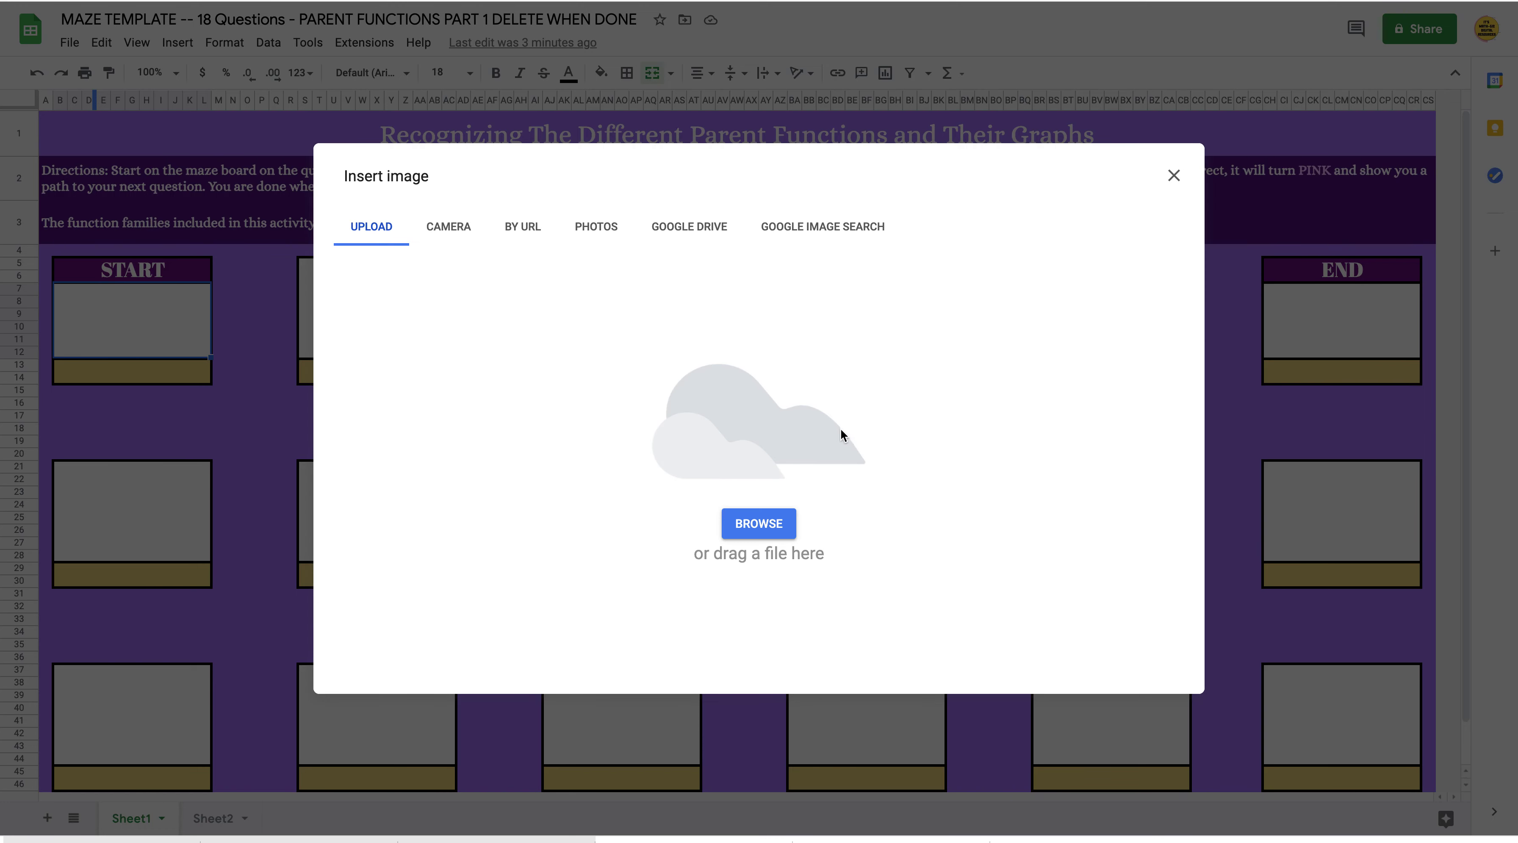
click(749, 519)
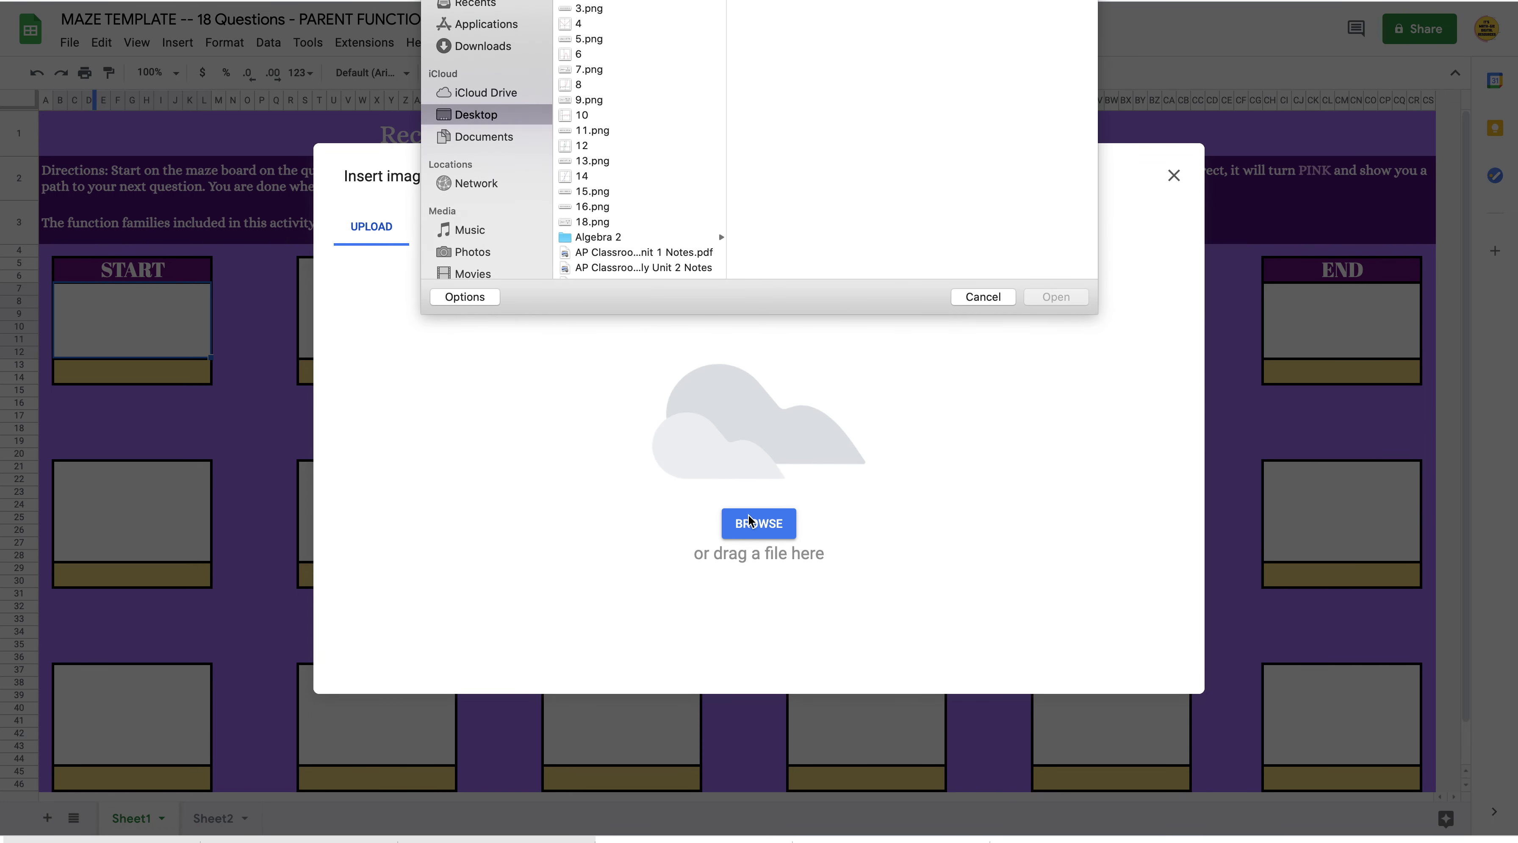
key(1)
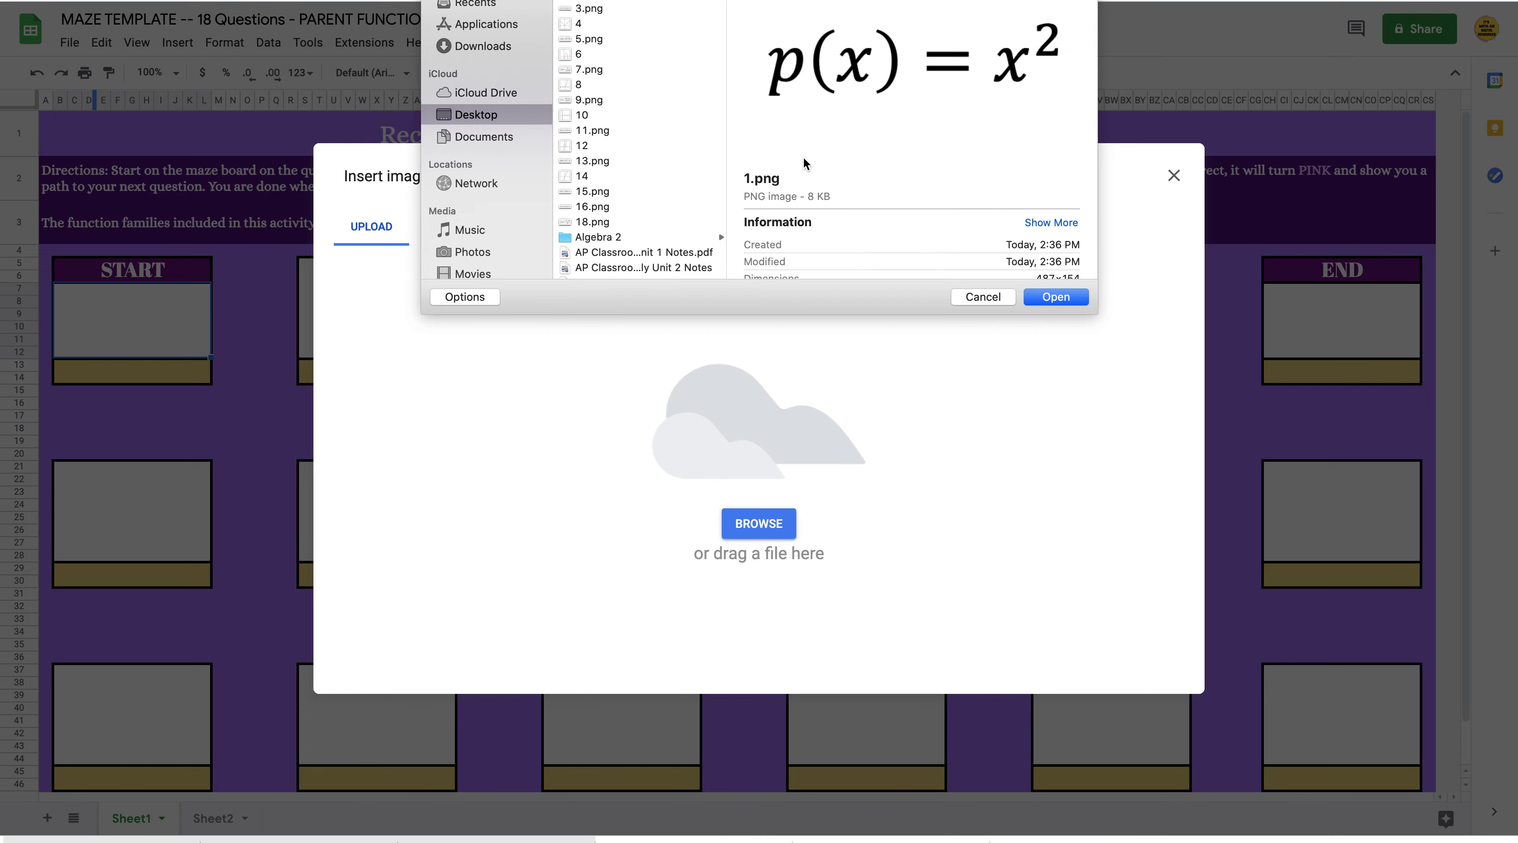
click(1065, 304)
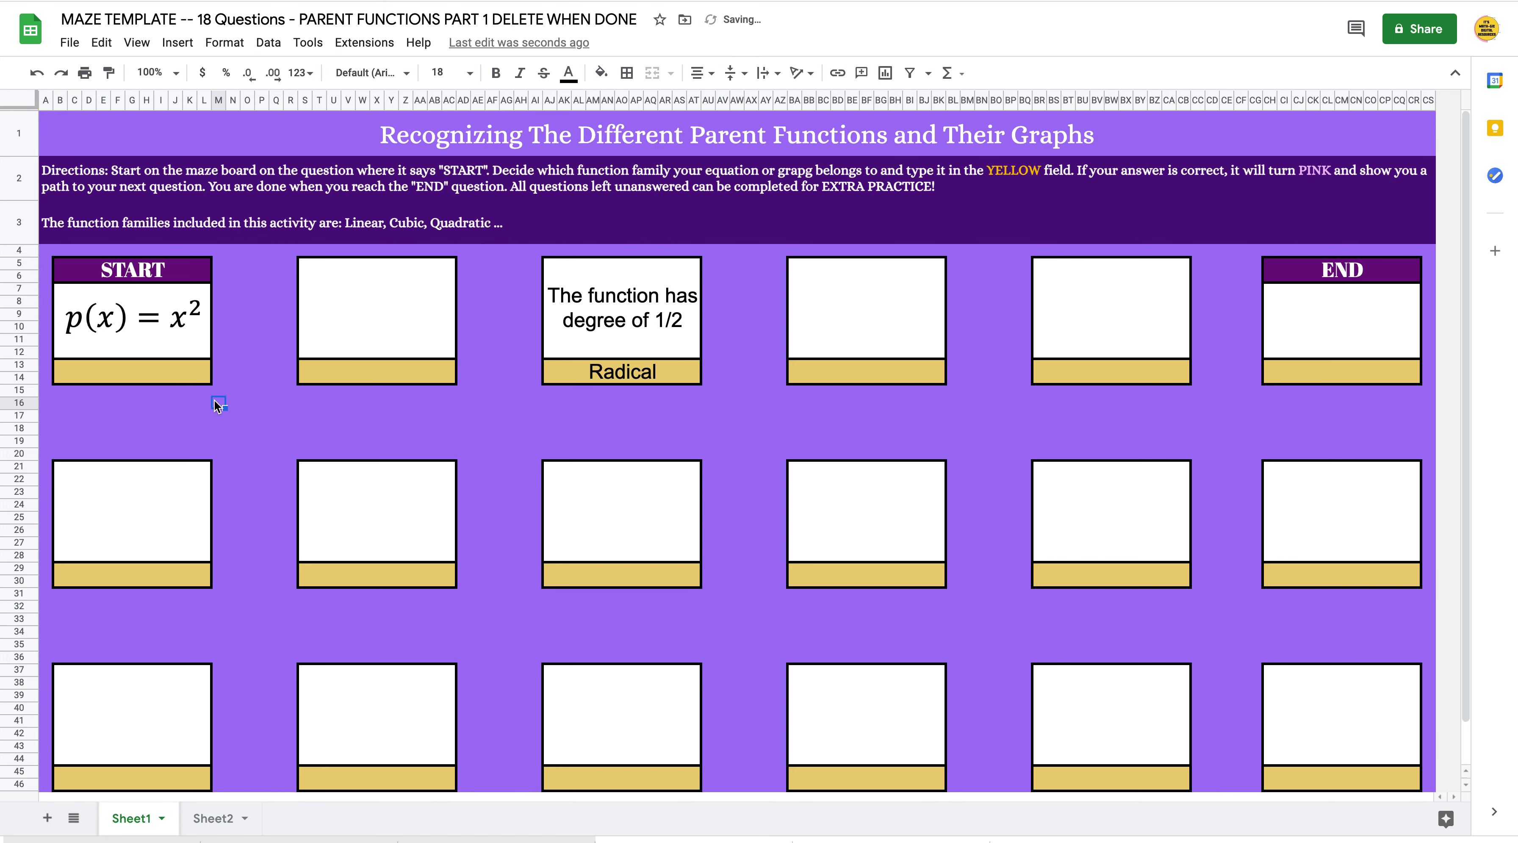
Step: Enter "Quadratic" in the yellow answer field under the START question
click(180, 377)
text(Quadr)
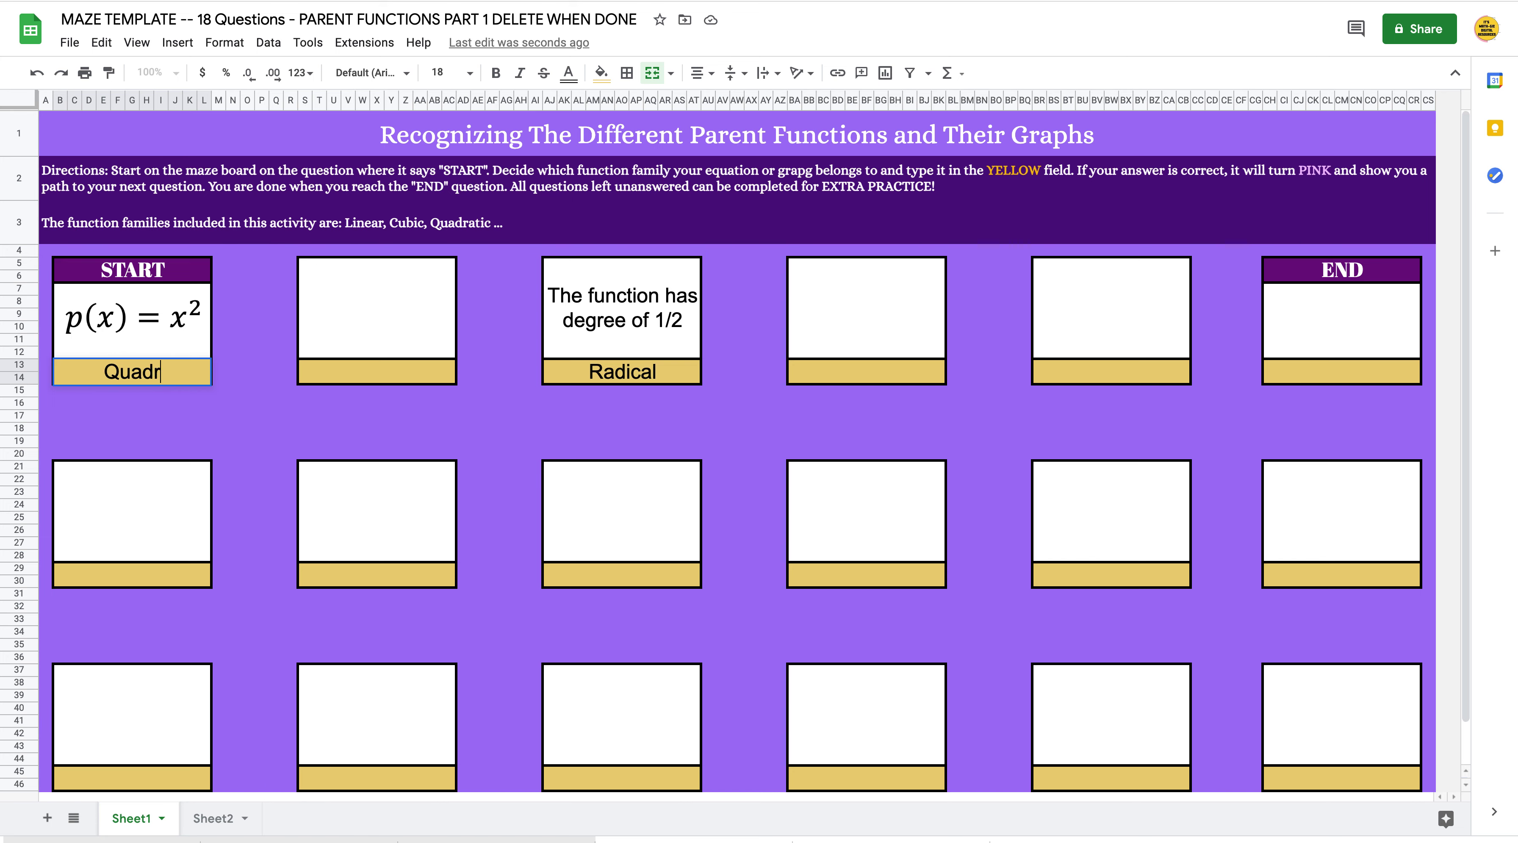
text(atic)
click(207, 401)
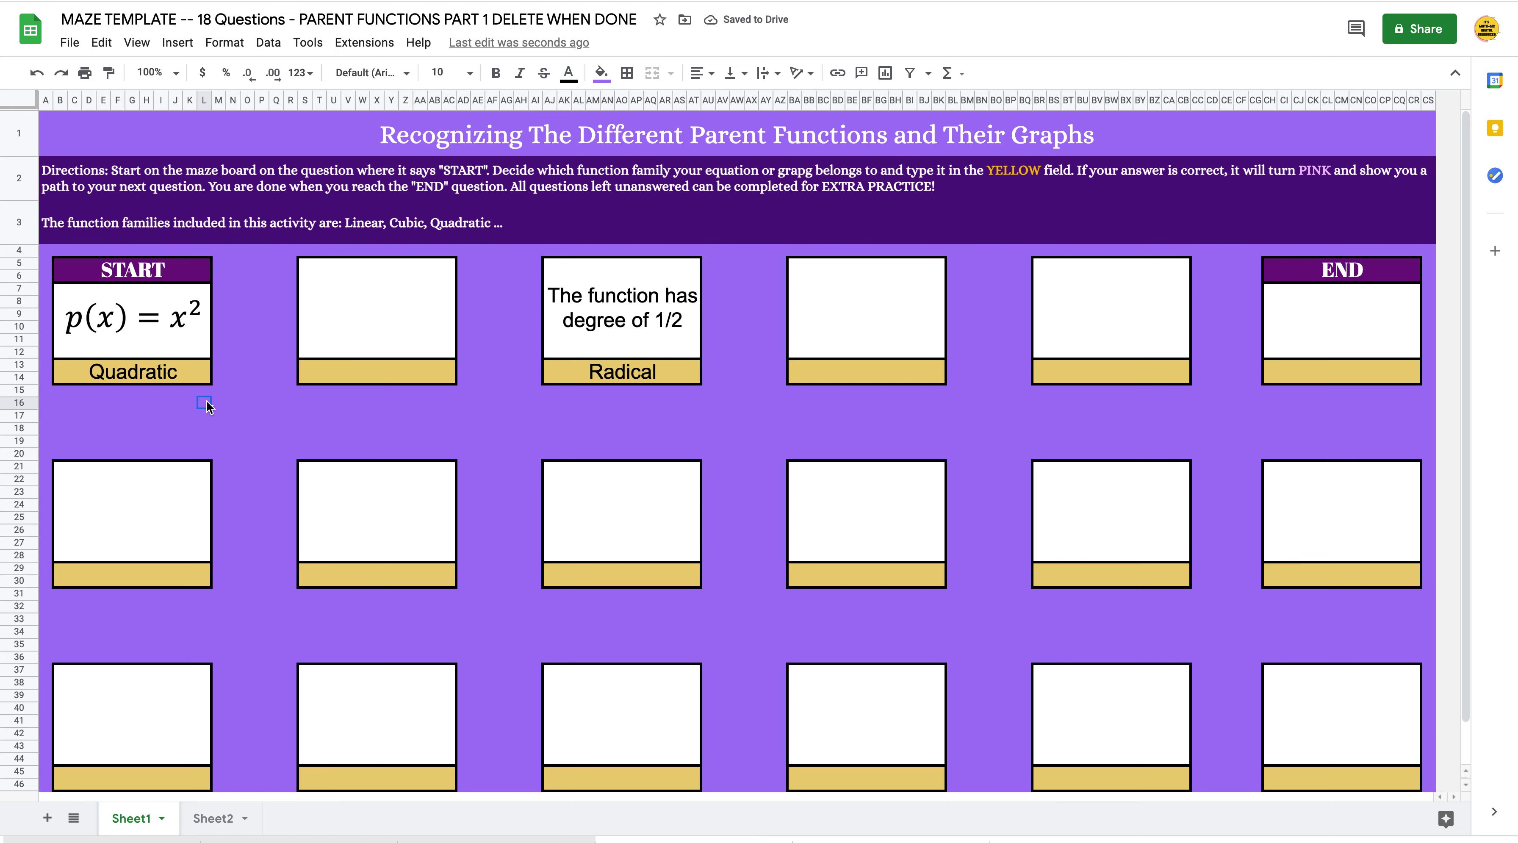
Step: Select the question box beside START, then open the Desmos Graphing Calculator in a new browser tab and graph f(x) = x^3
click(391, 295)
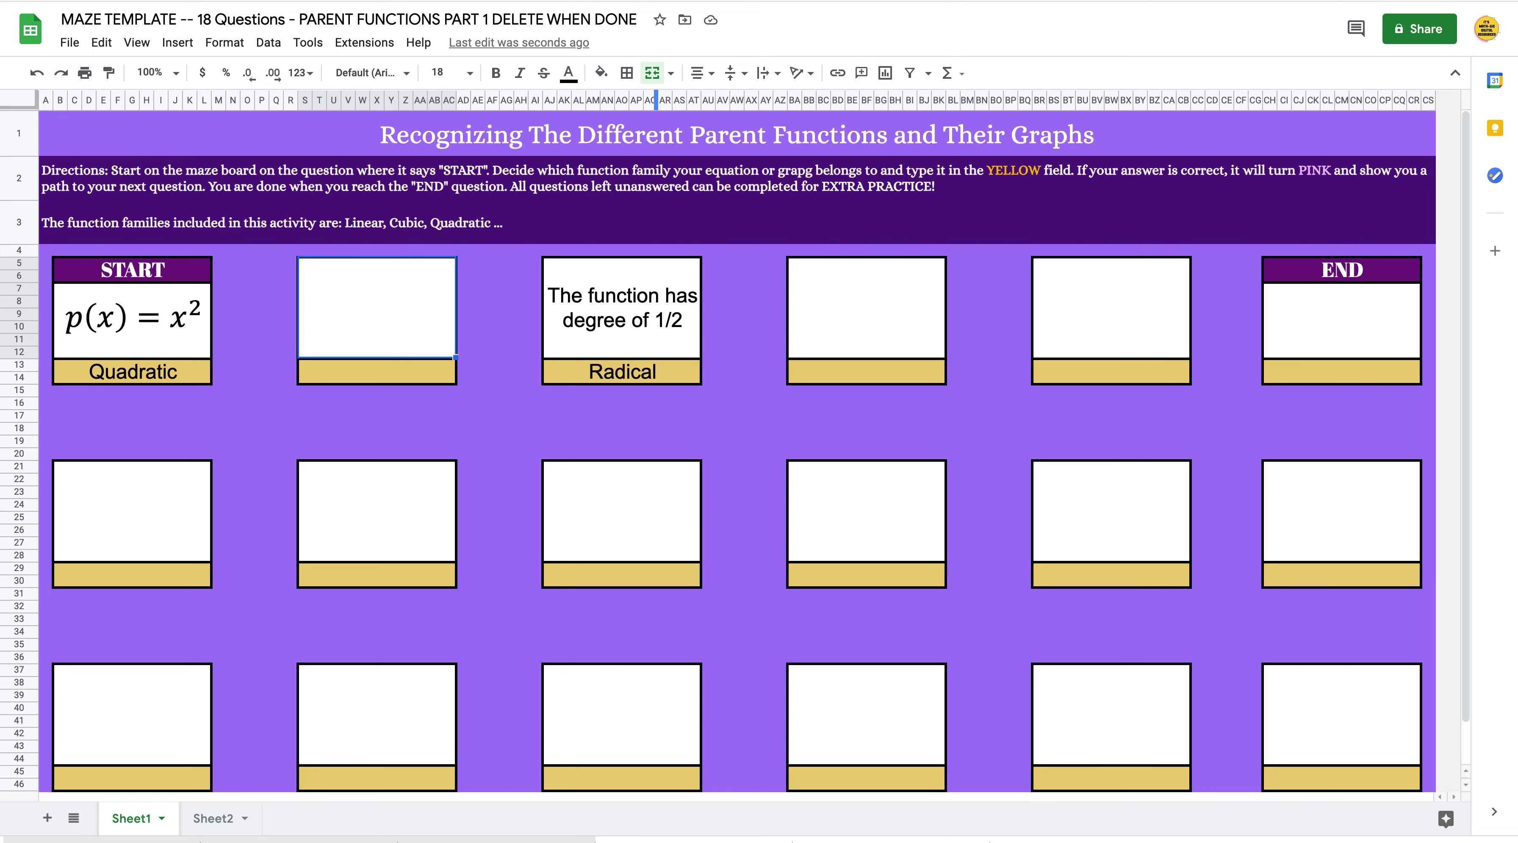
key(super+t)
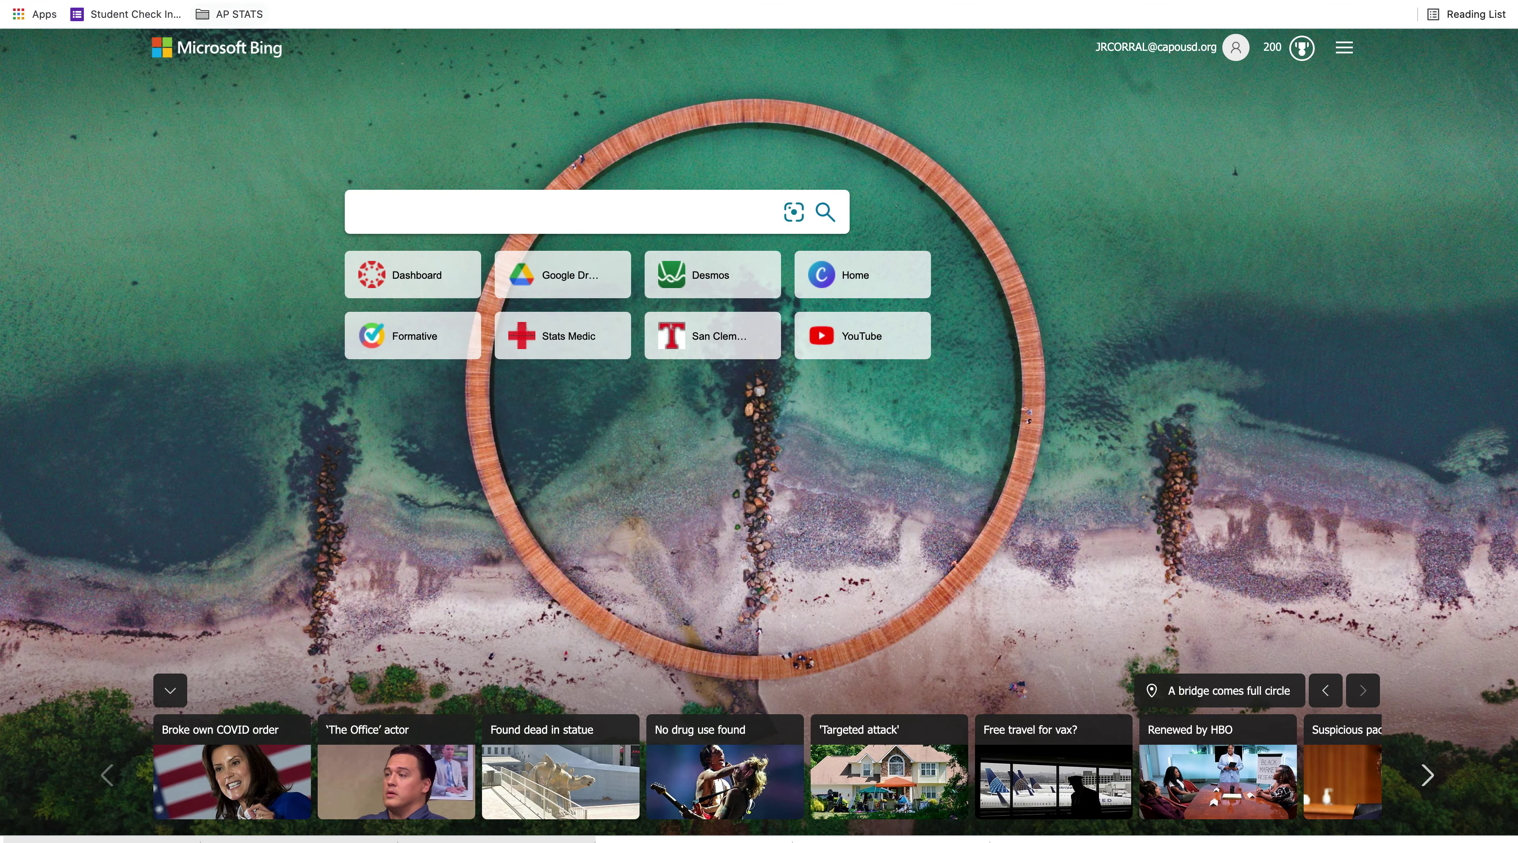
text(desmos)
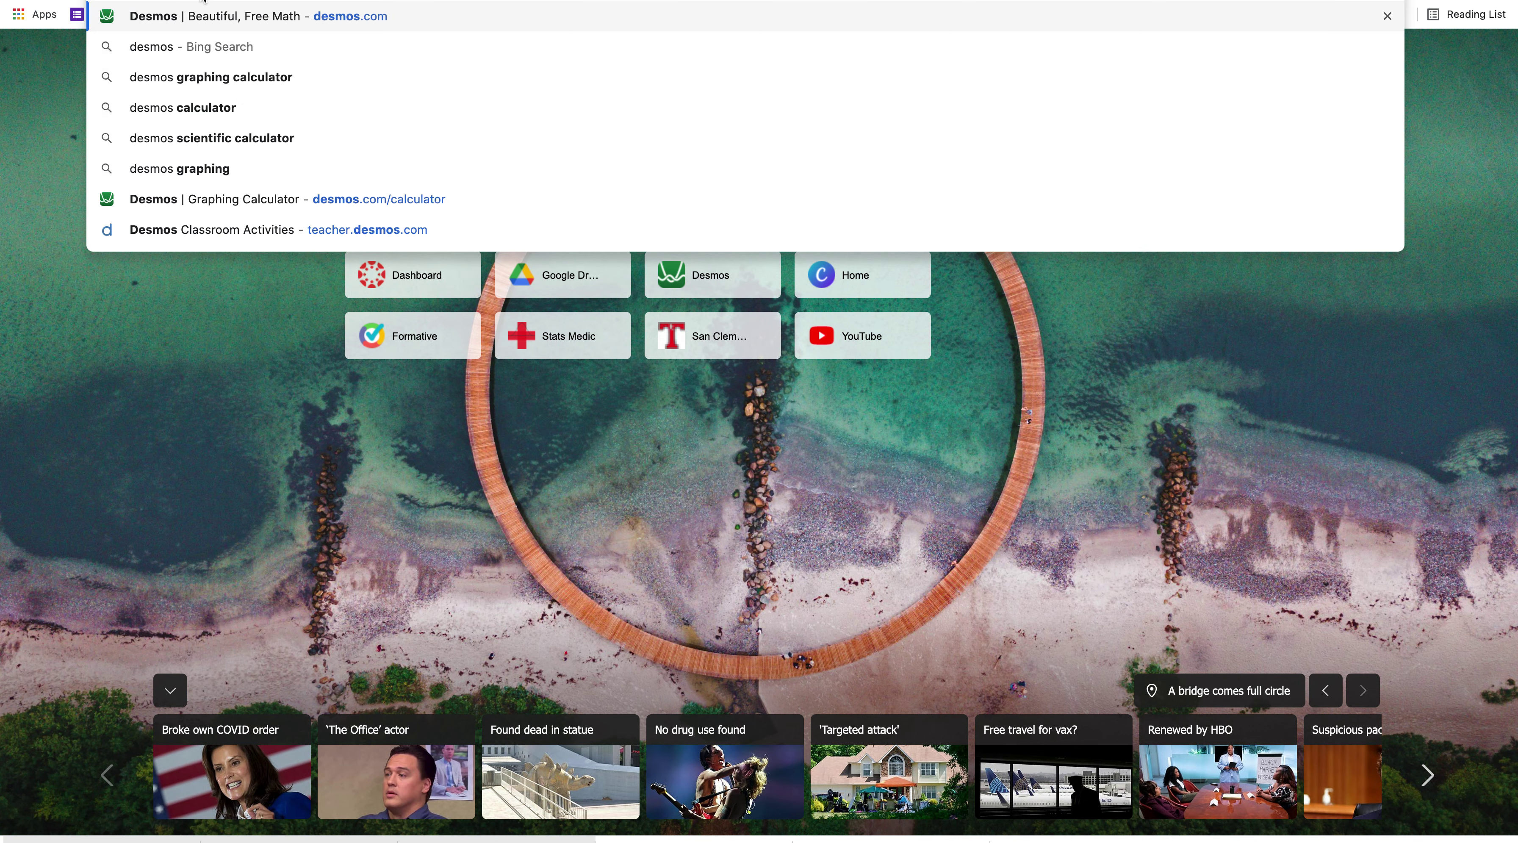
key(Return)
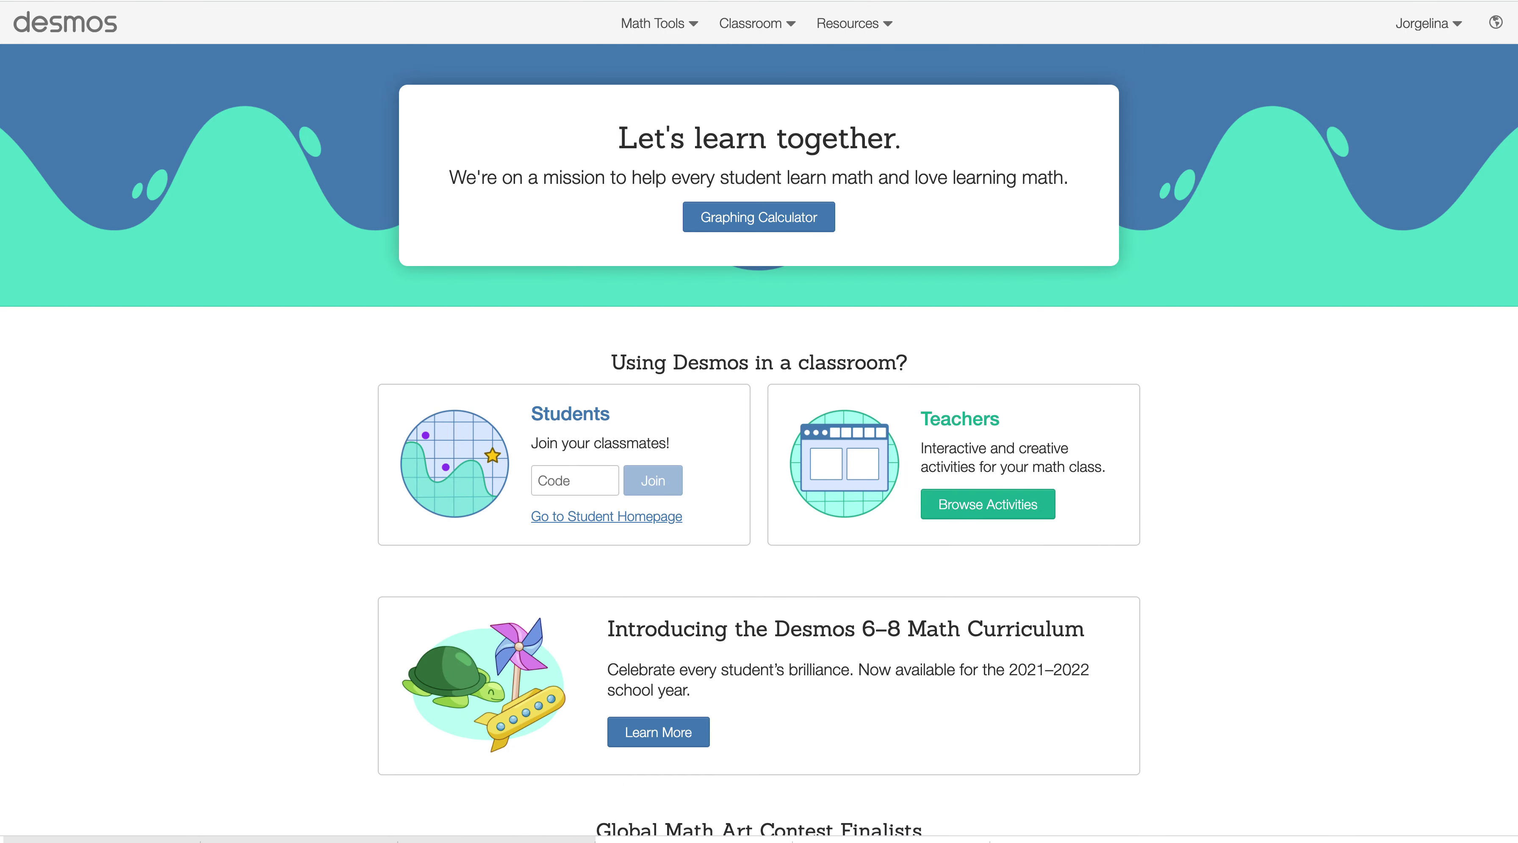
click(727, 231)
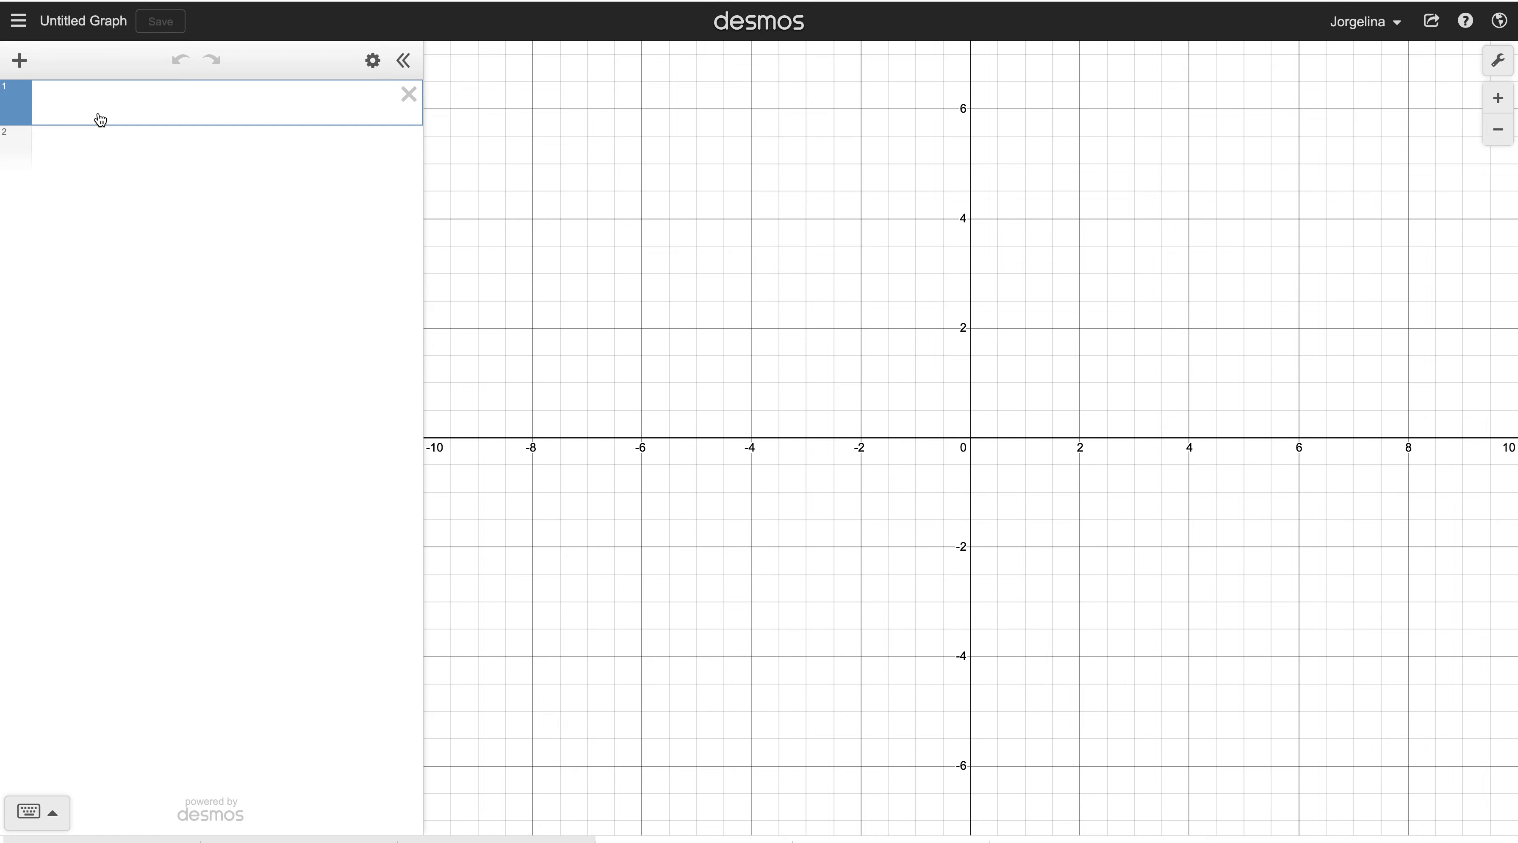
text(f(x)=x^3)
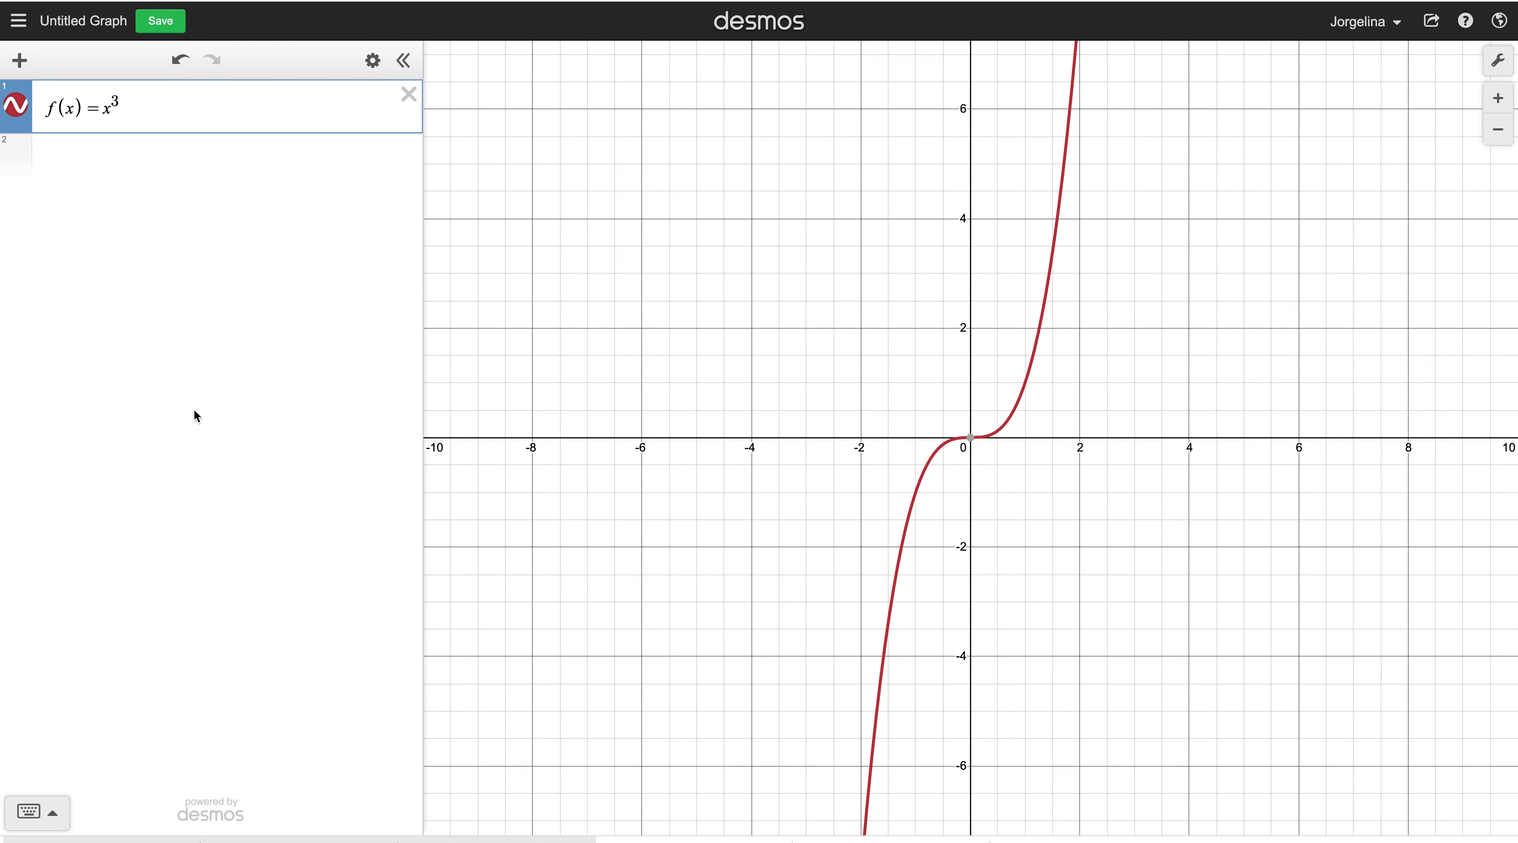
Step: Narrow the graph's visible x range to −2.5 to 2.5 and hide the grid
click(1503, 102)
click(1500, 99)
click(1500, 99)
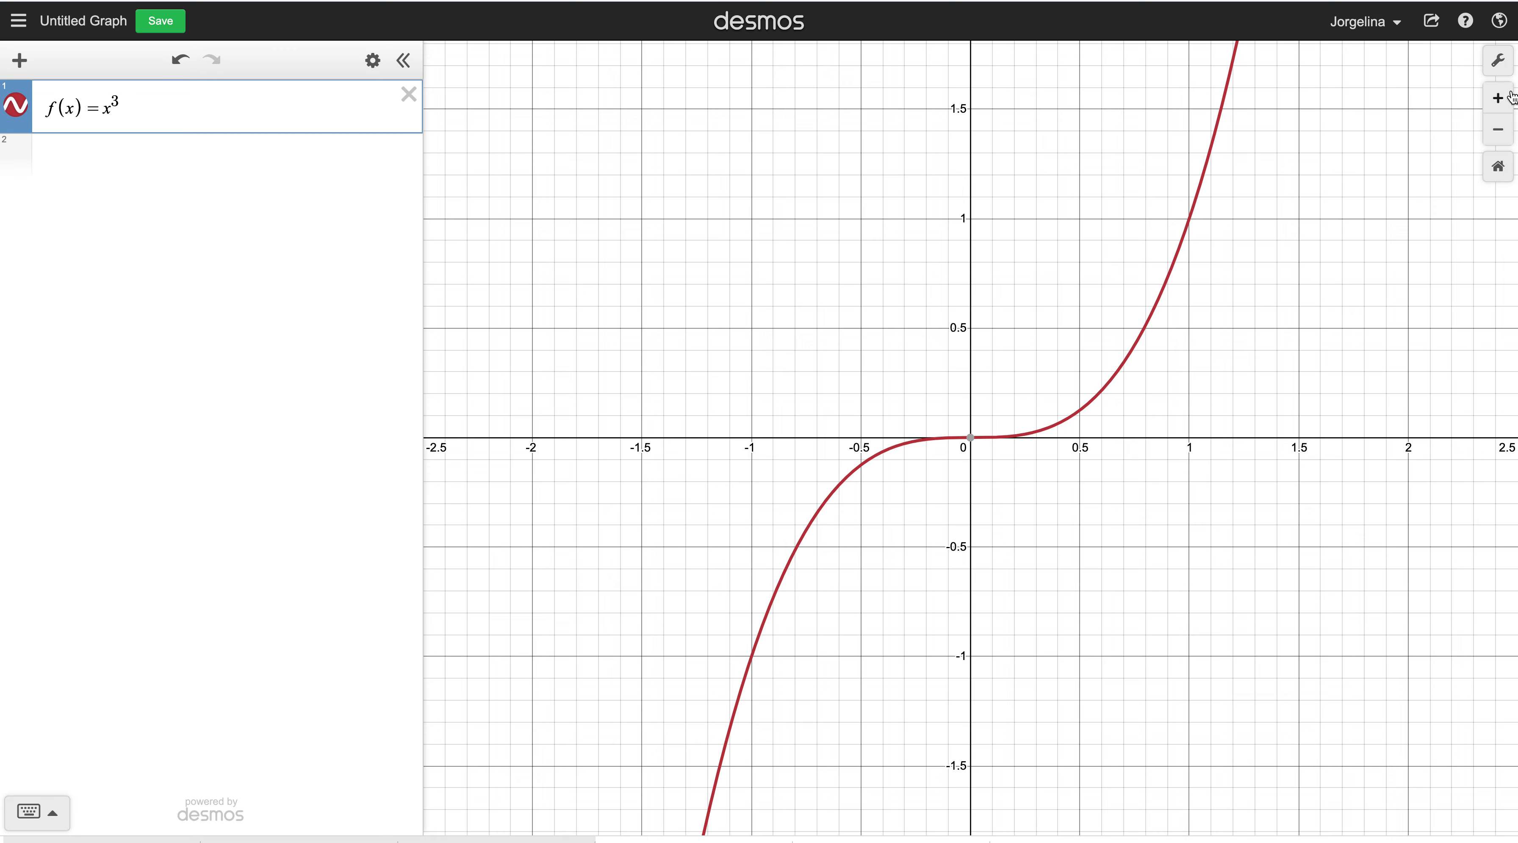
click(1498, 59)
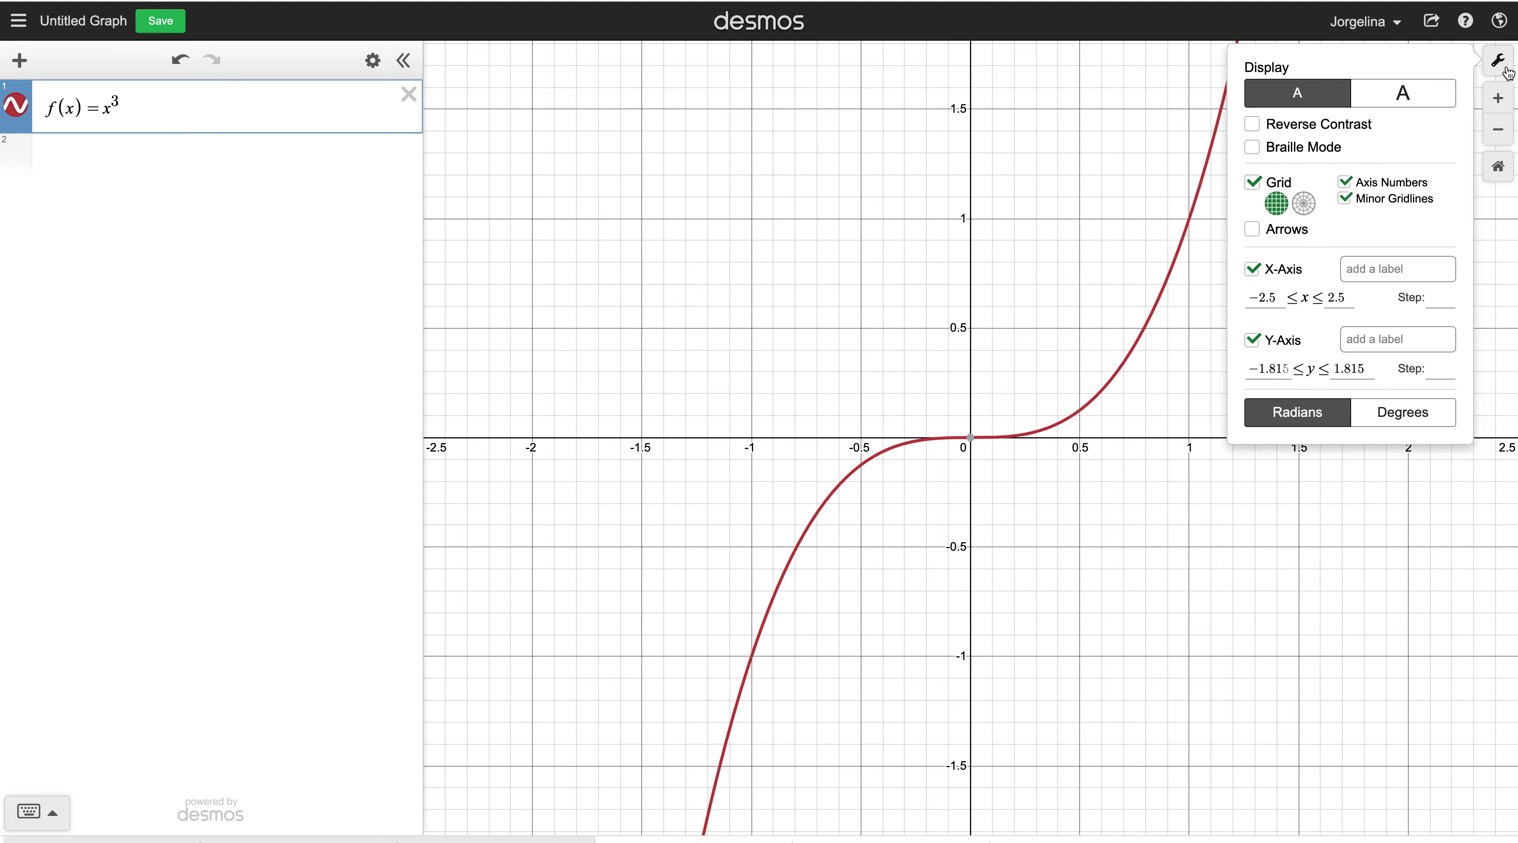
click(1252, 182)
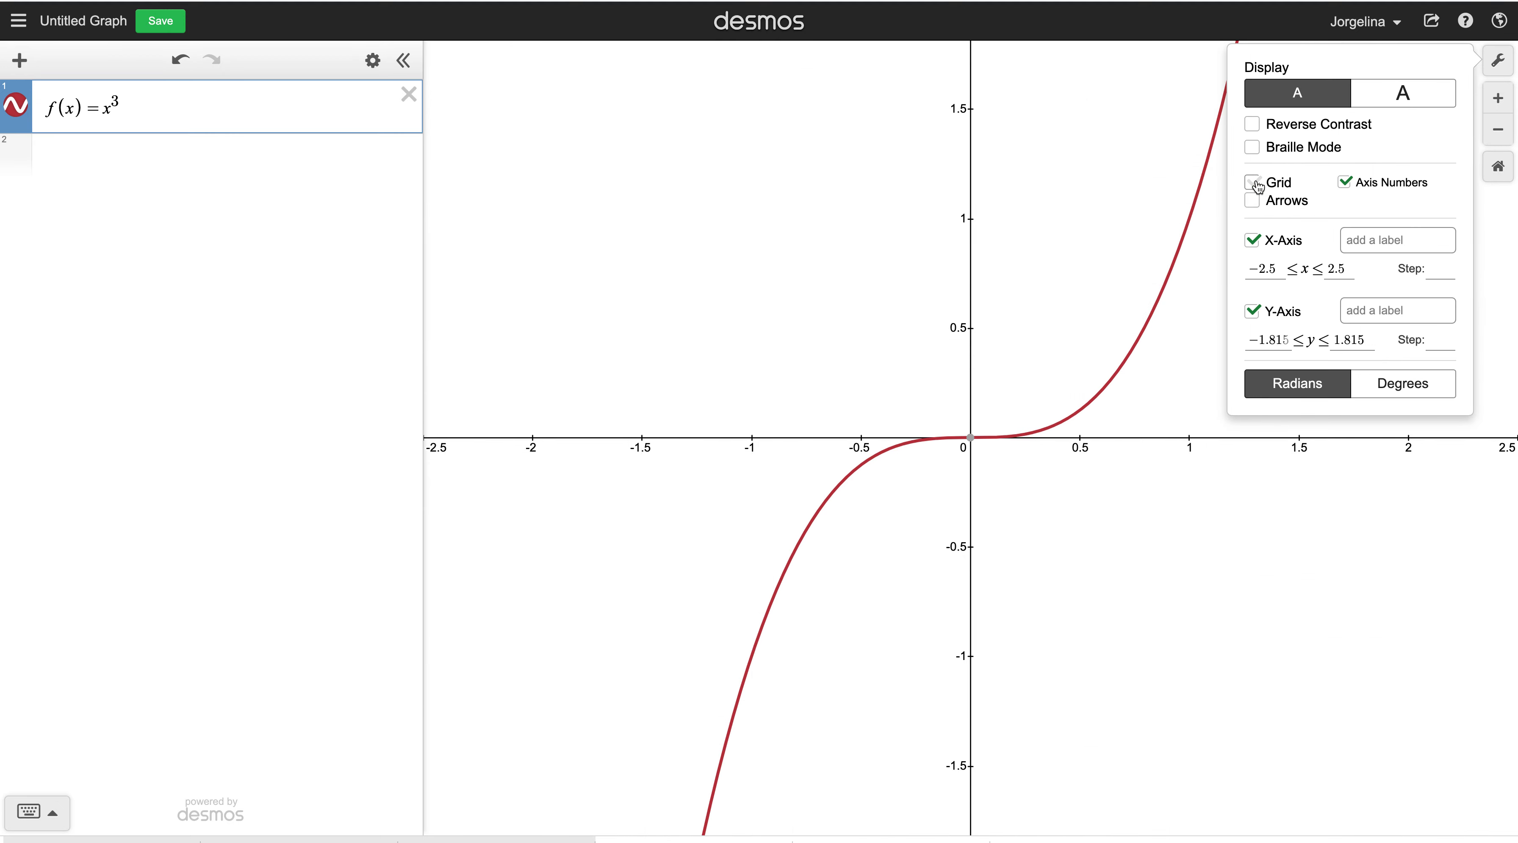
click(1143, 454)
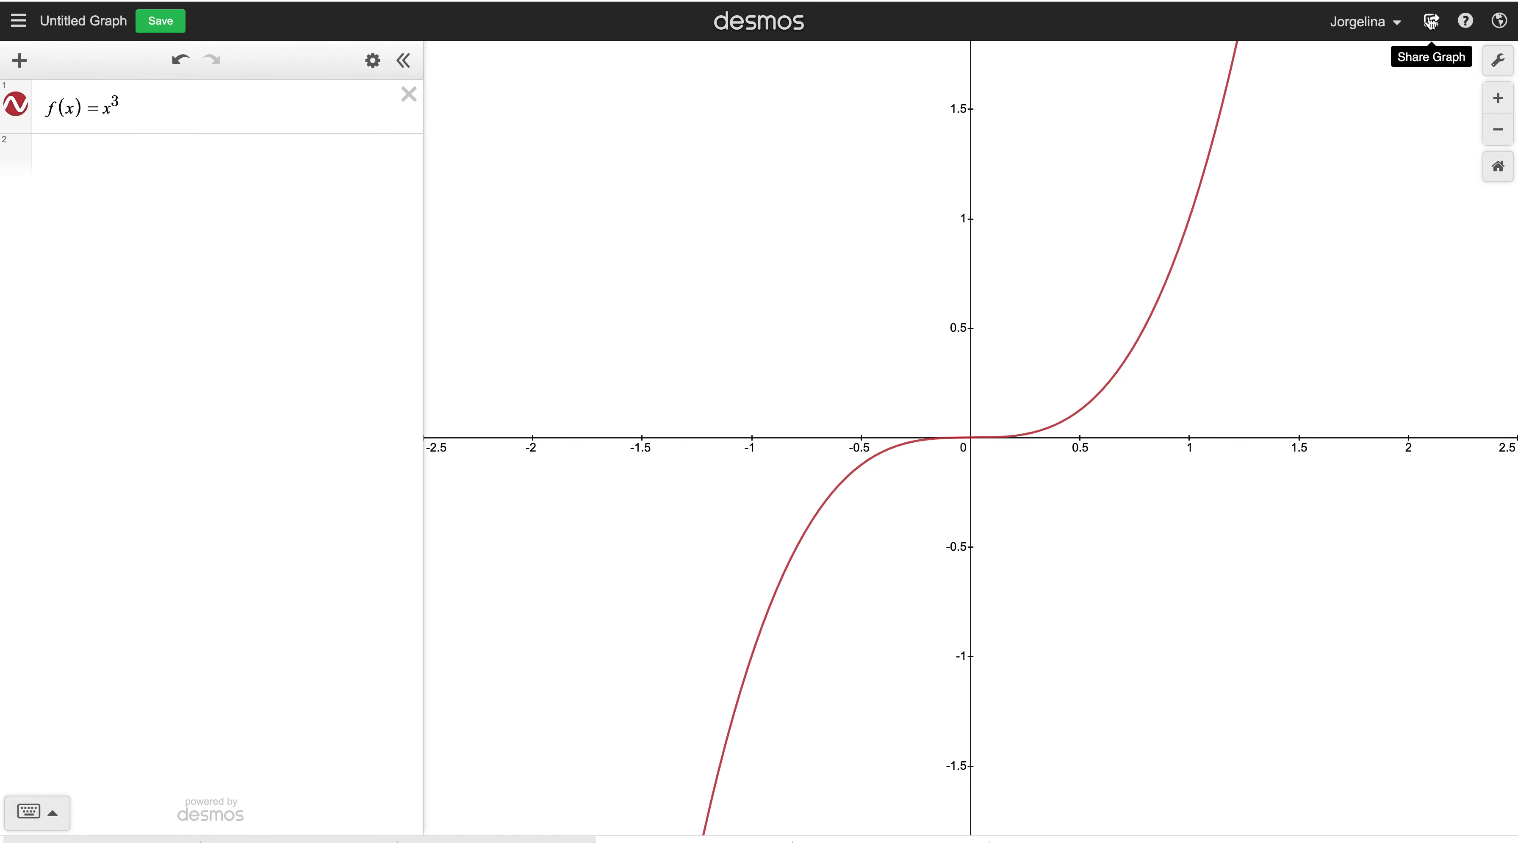
Step: Export the cubic graph as a Medium Square PNG image with Thick line thickness
click(1430, 23)
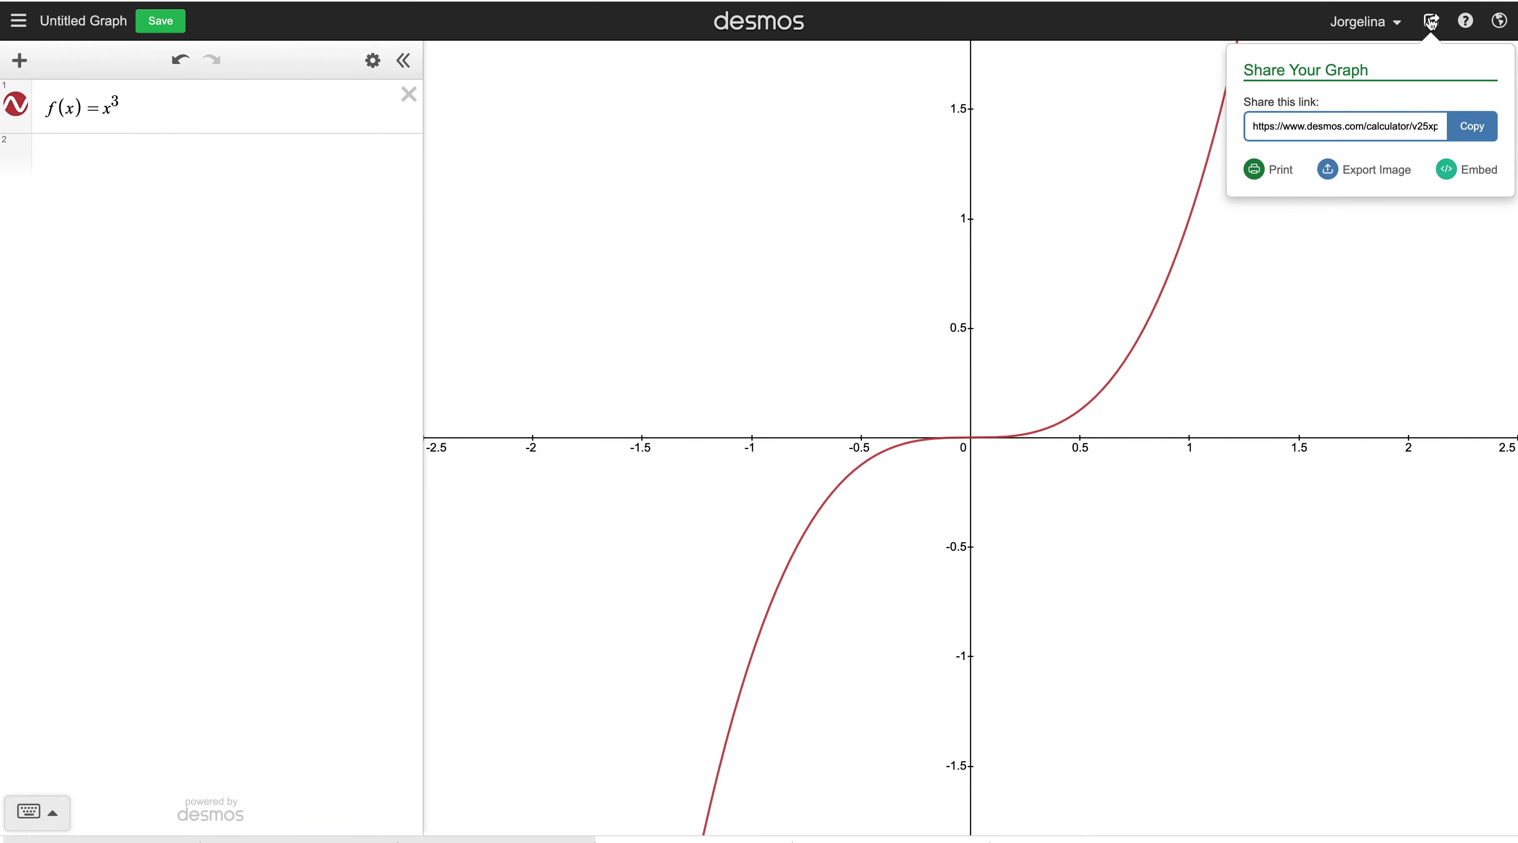
click(1388, 178)
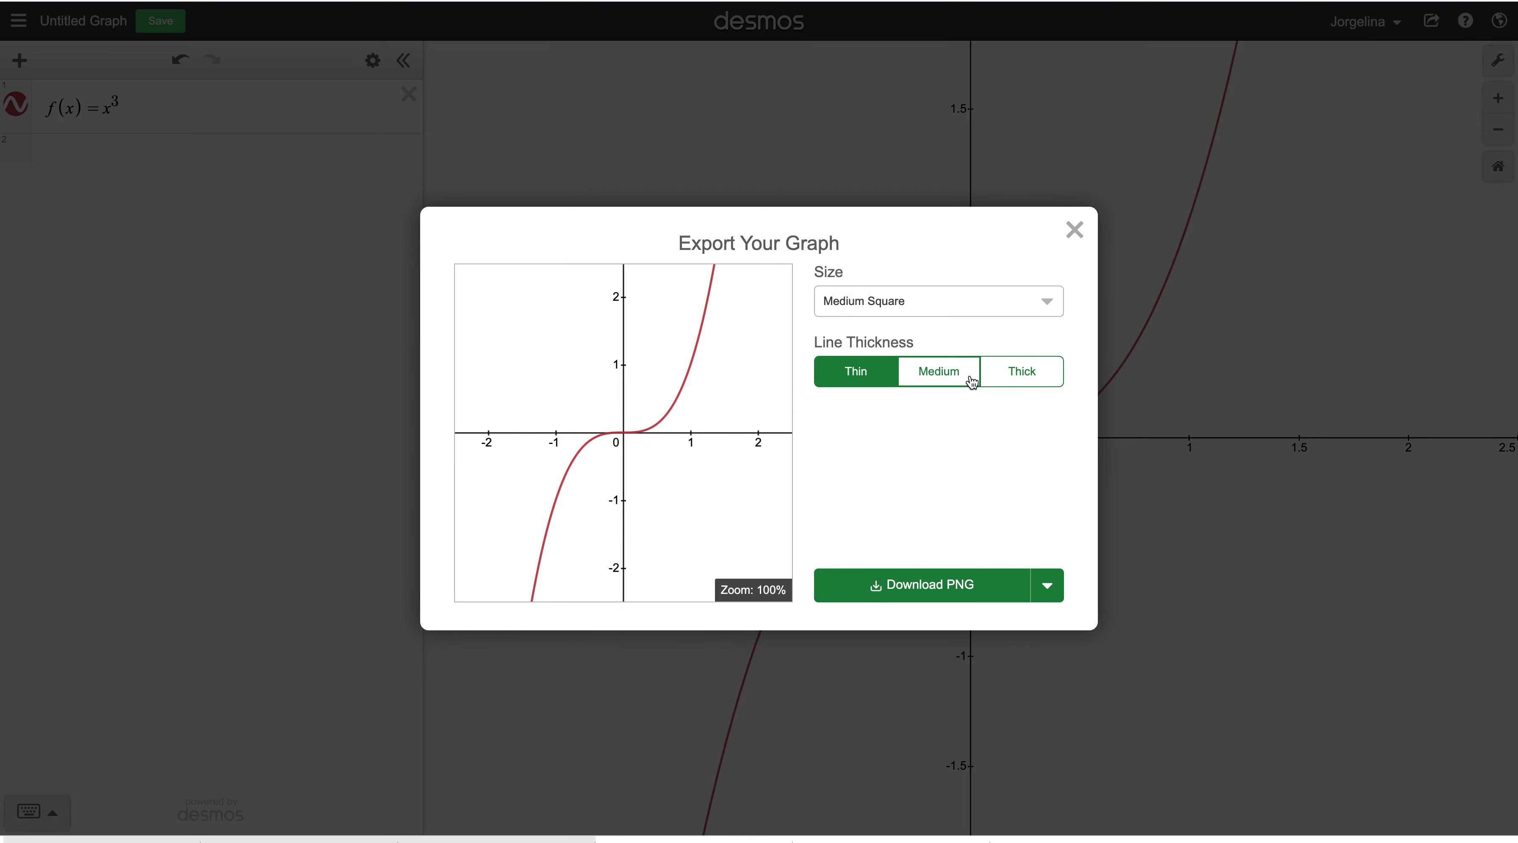
click(1026, 369)
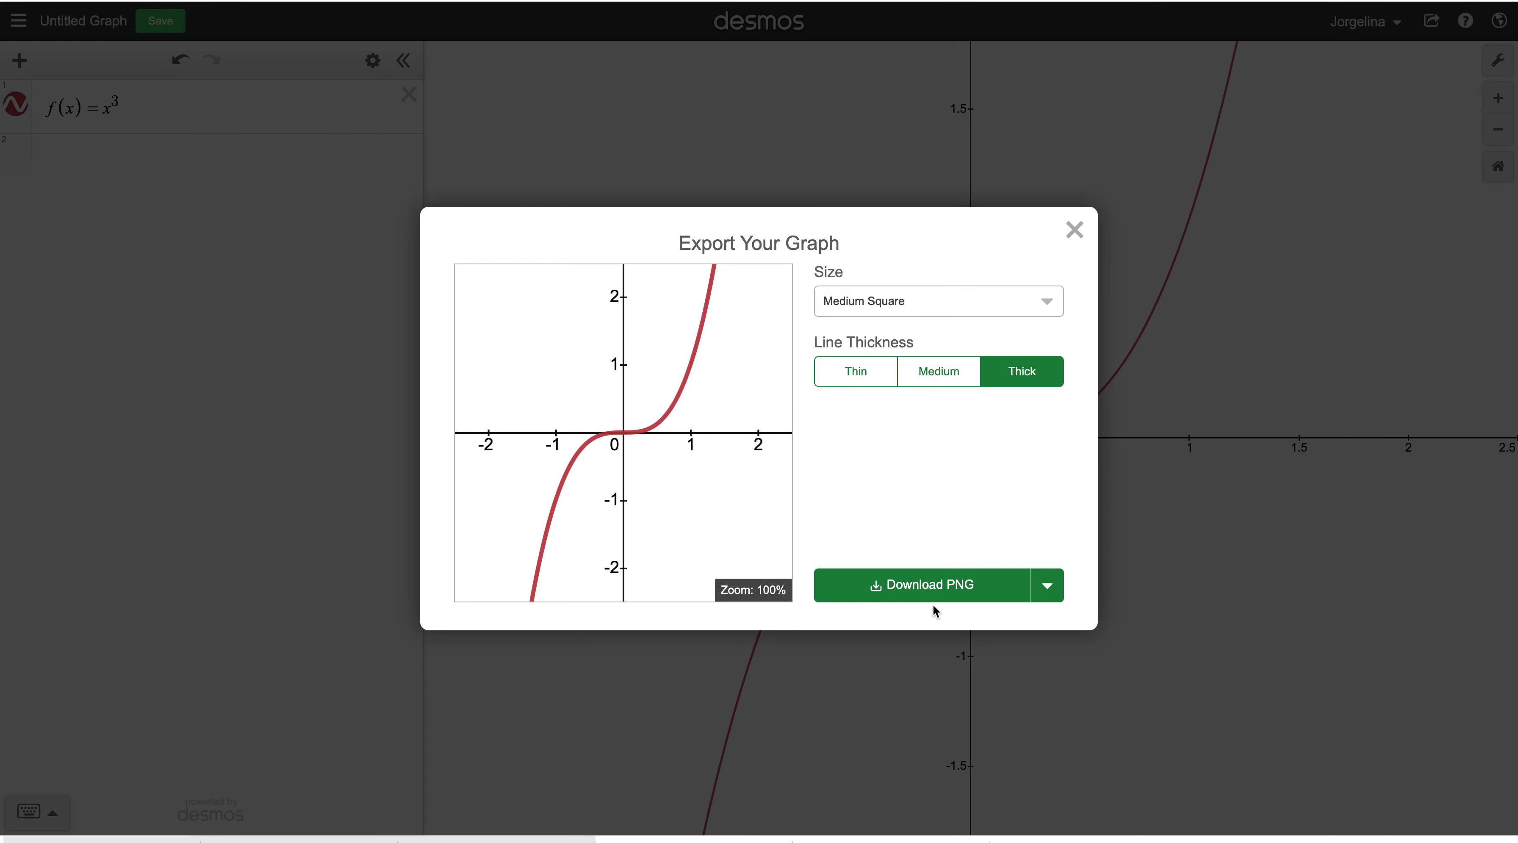
click(935, 586)
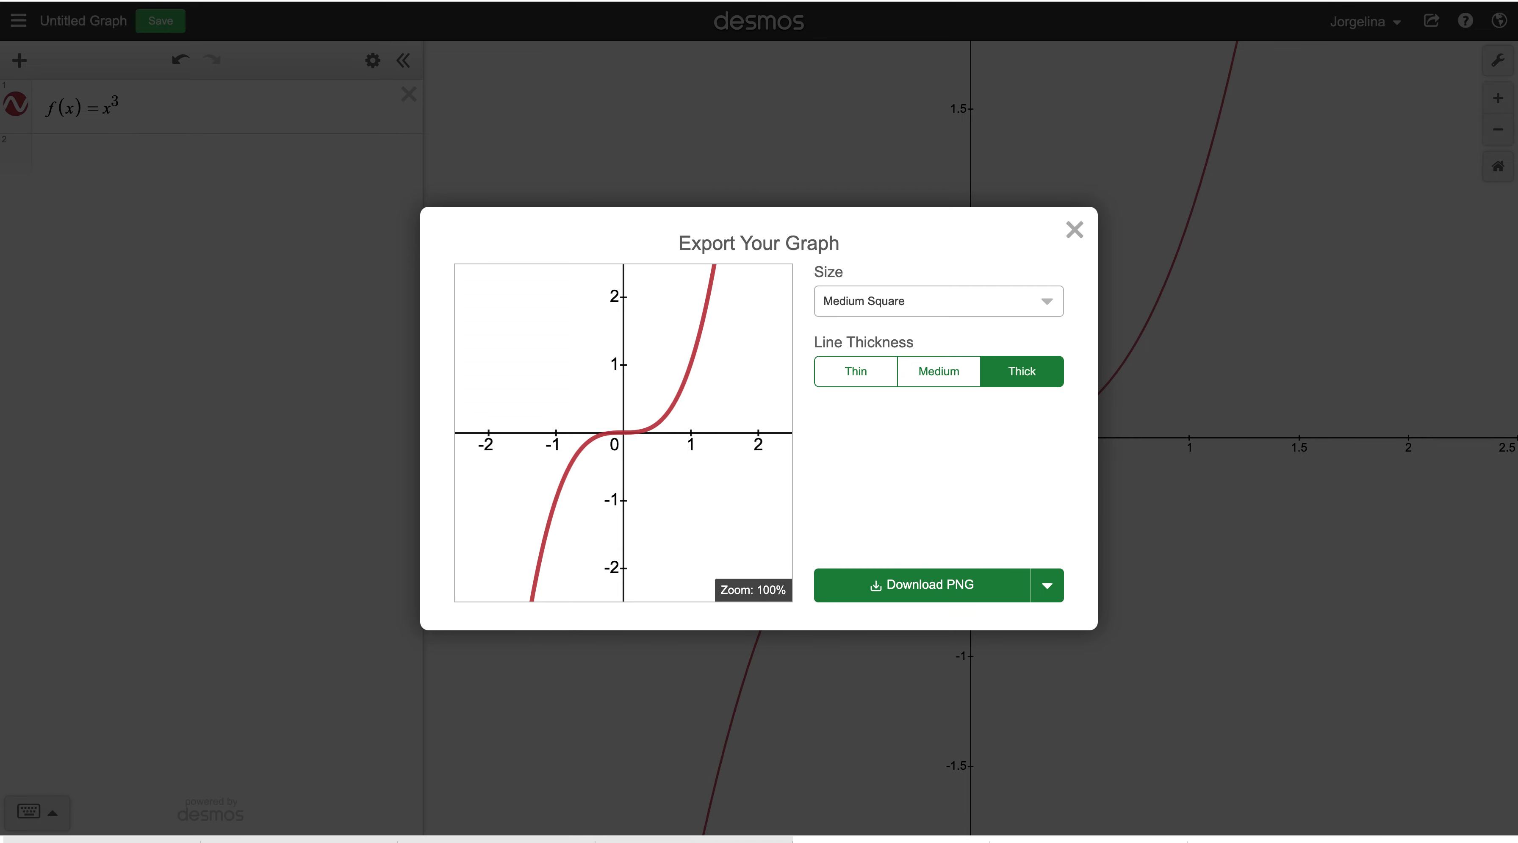
click(1075, 229)
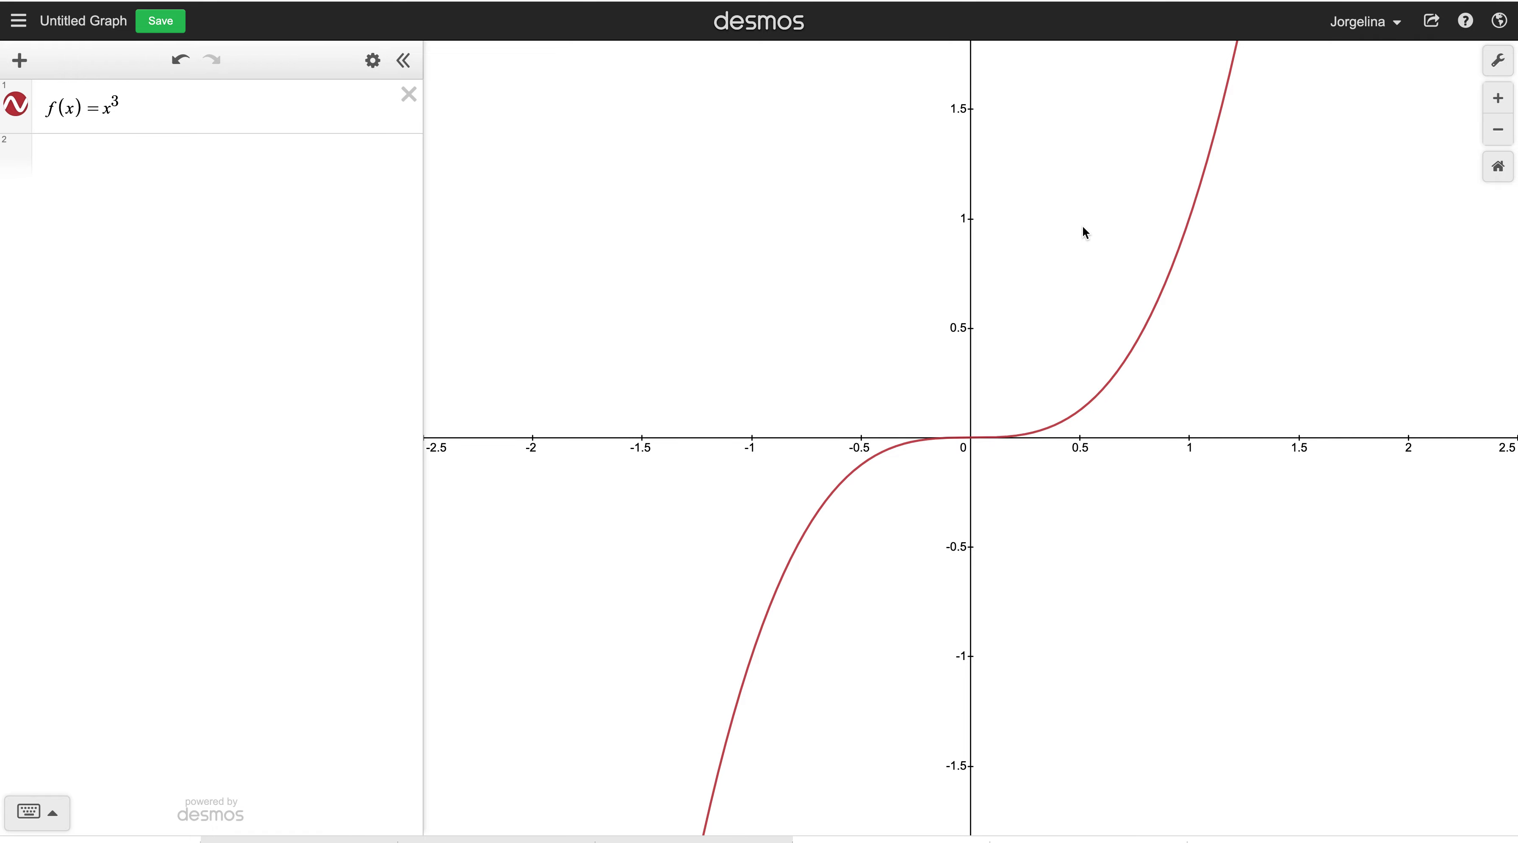
Step: Return to the PART 1 maze spreadsheet and insert the cubic graph image "2" from the Desktop into the question box beside START
key(ctrl+Tab)
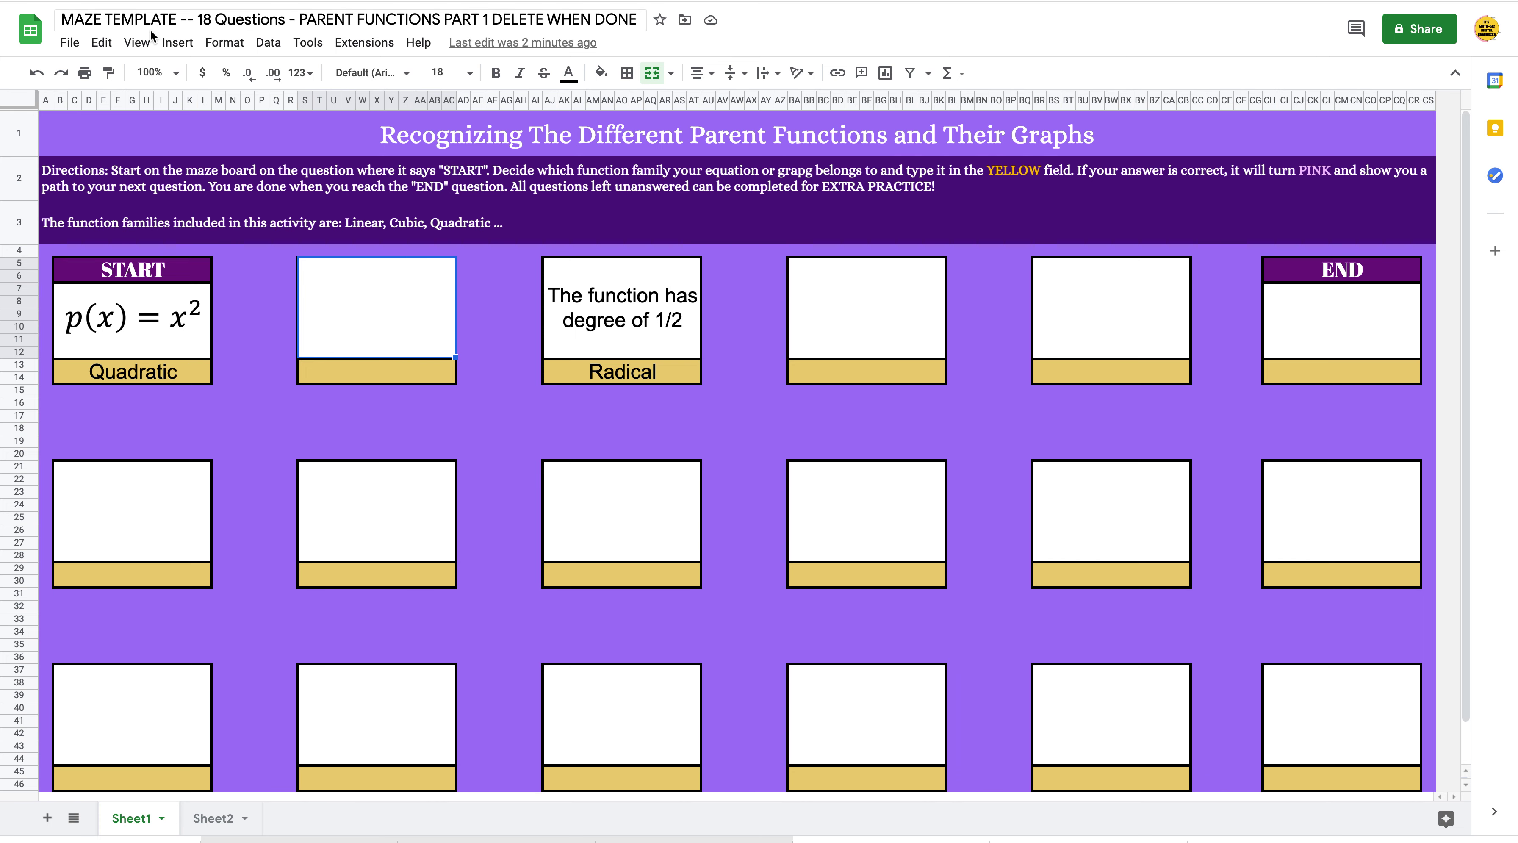
click(174, 42)
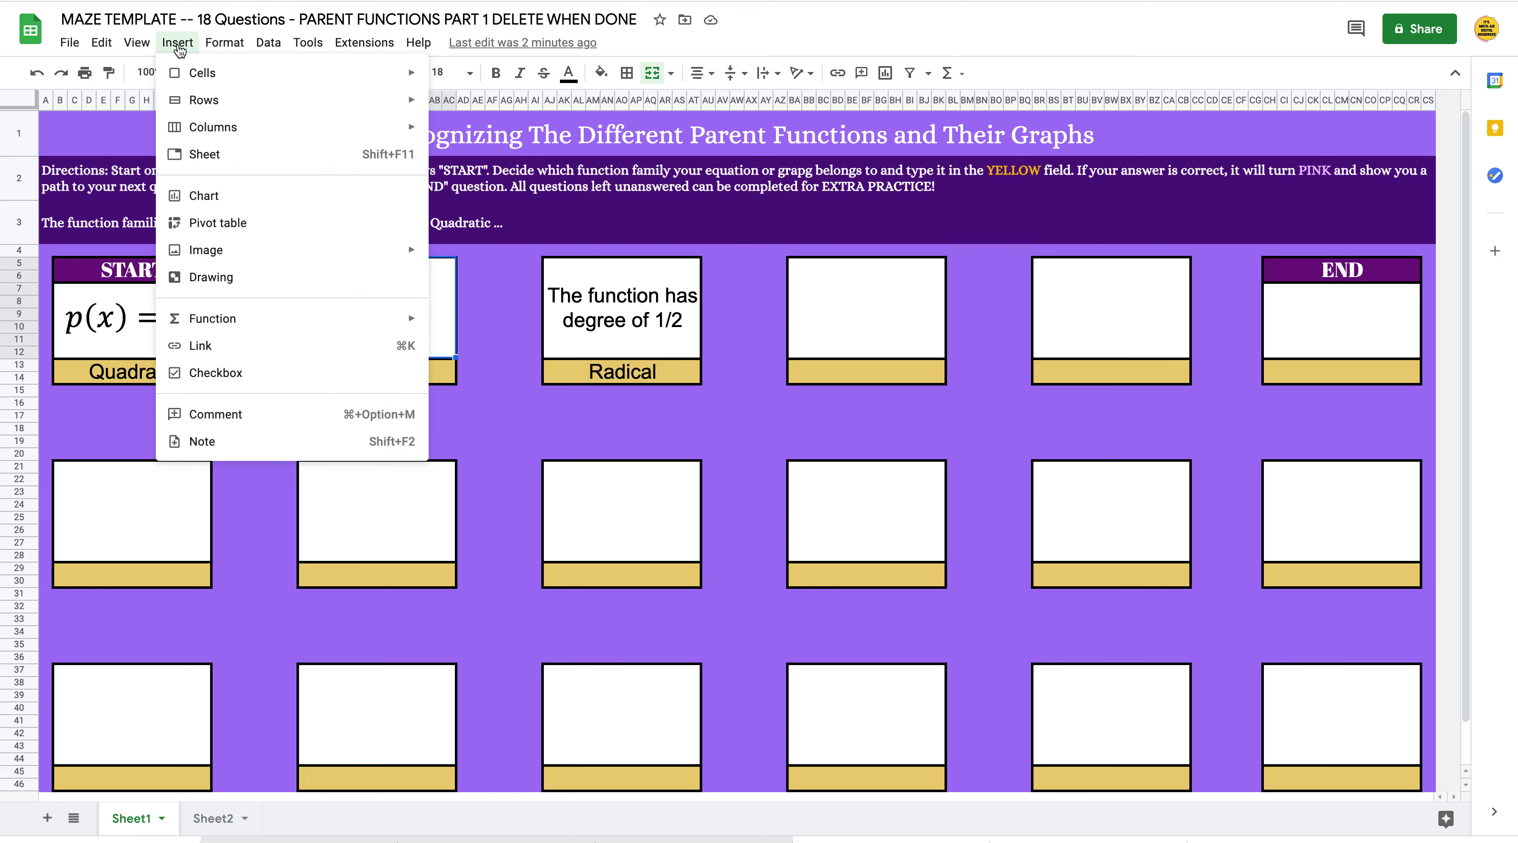
mouse_move(287, 259)
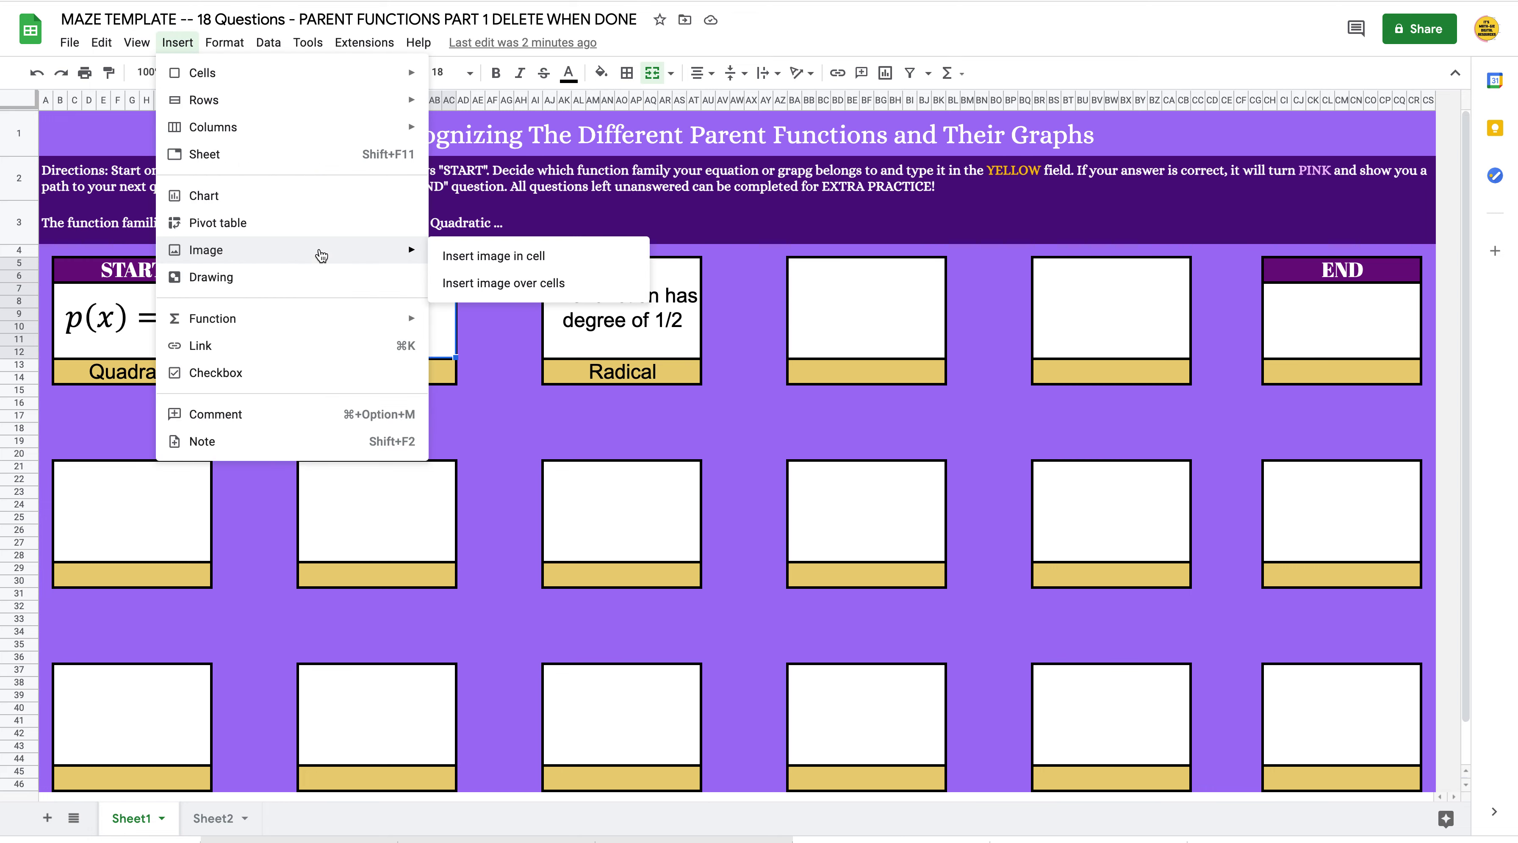
click(487, 258)
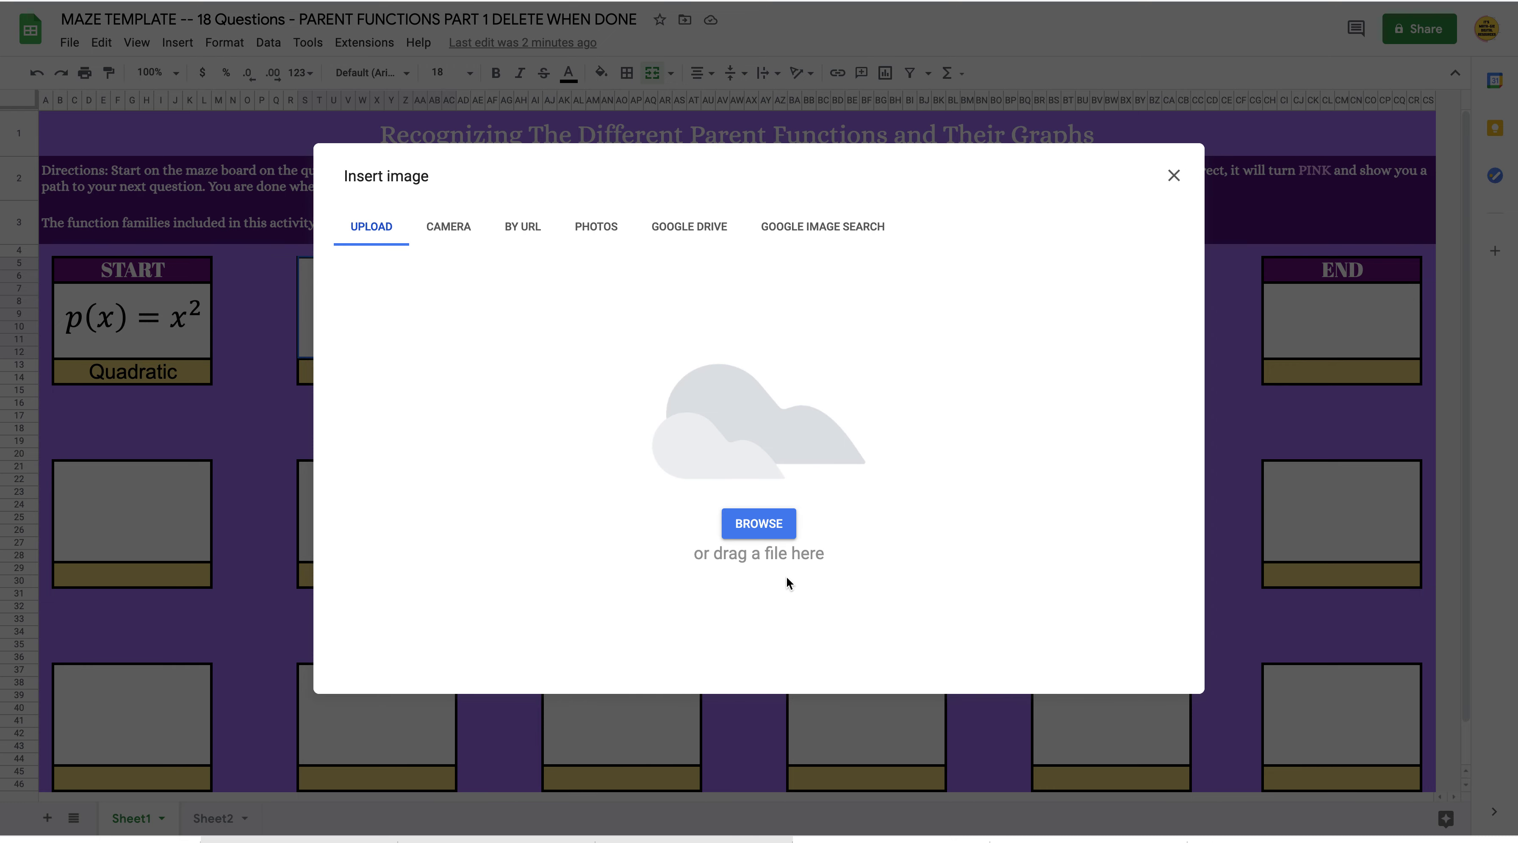
click(776, 539)
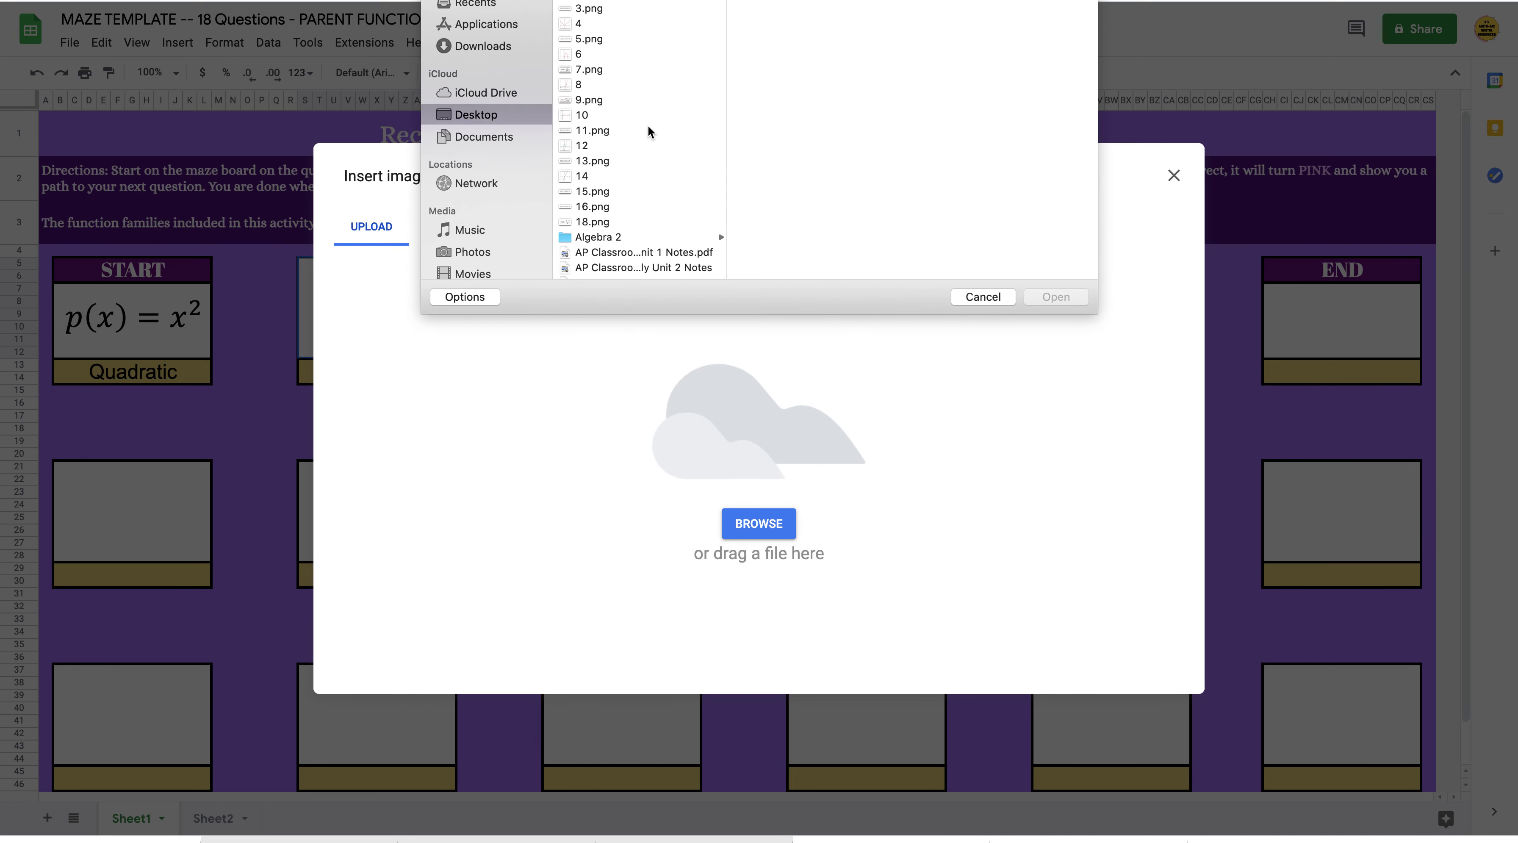
click(578, 3)
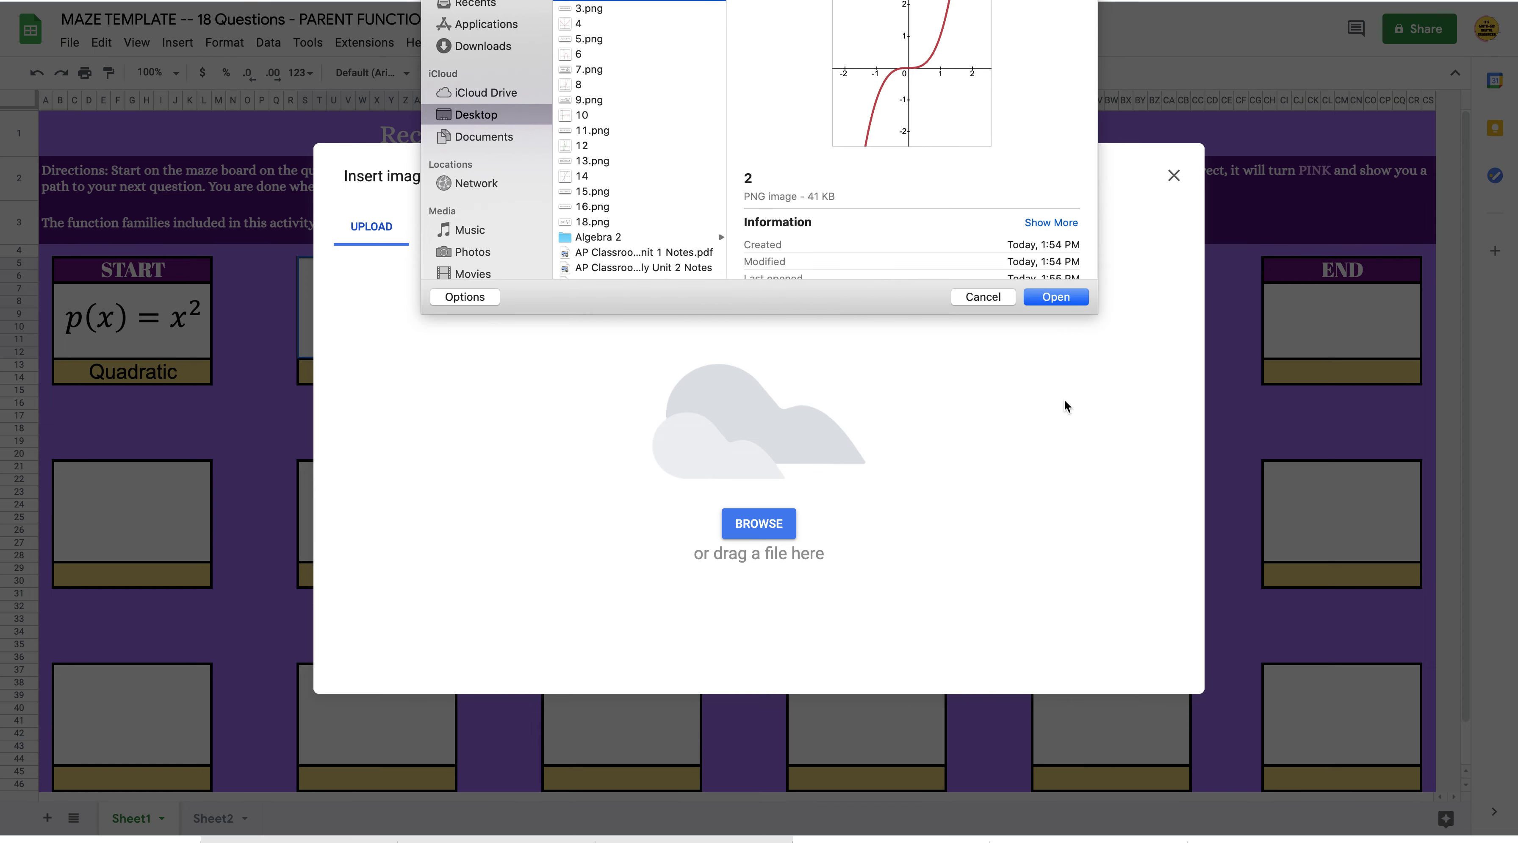
click(1049, 297)
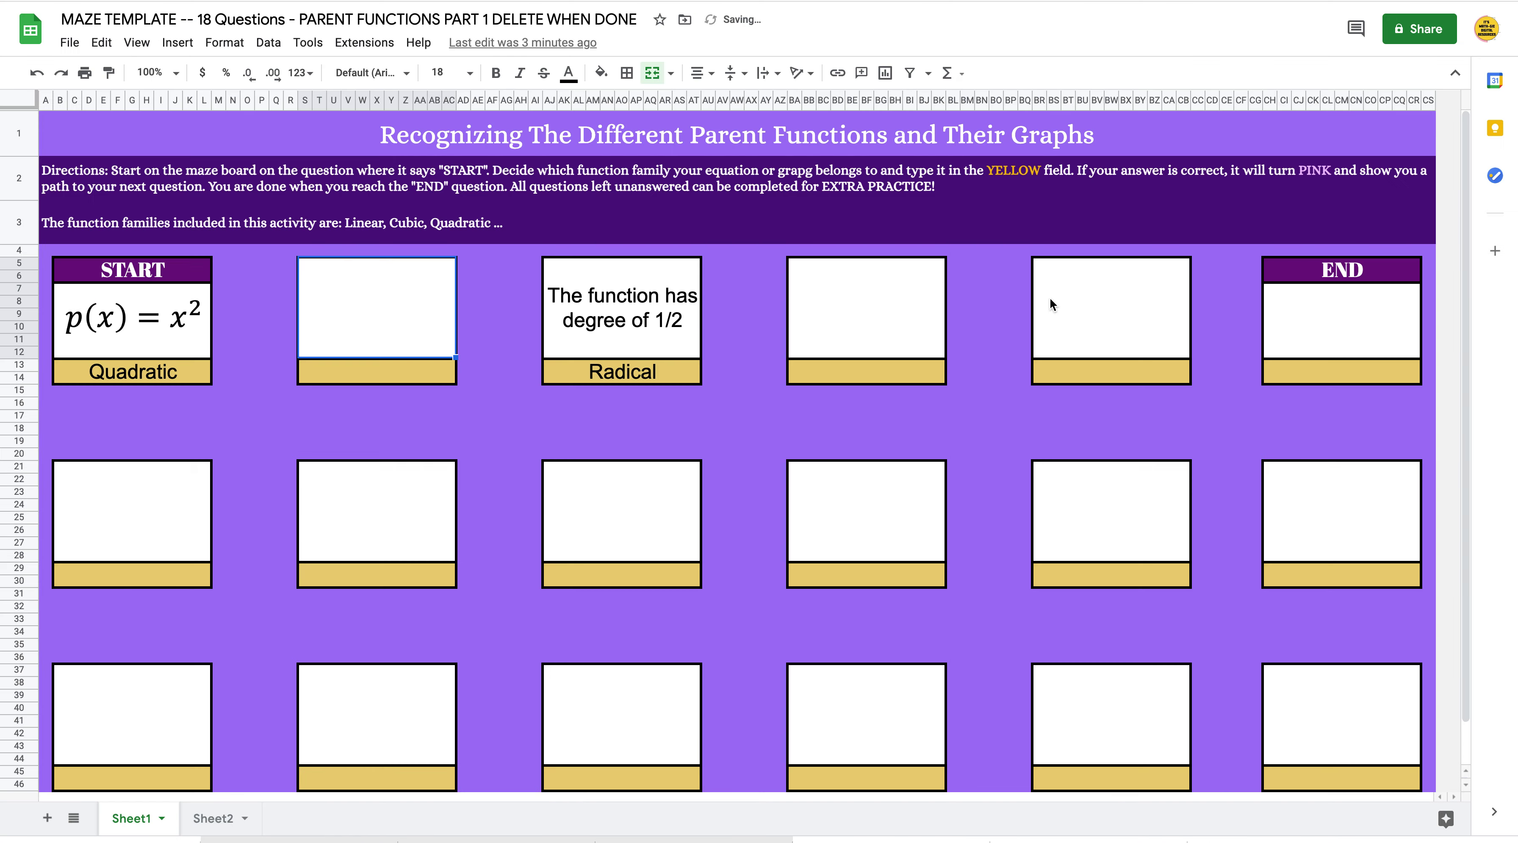
Step: Enter "Cubic" in the yellow answer field under the cubic graph
click(354, 378)
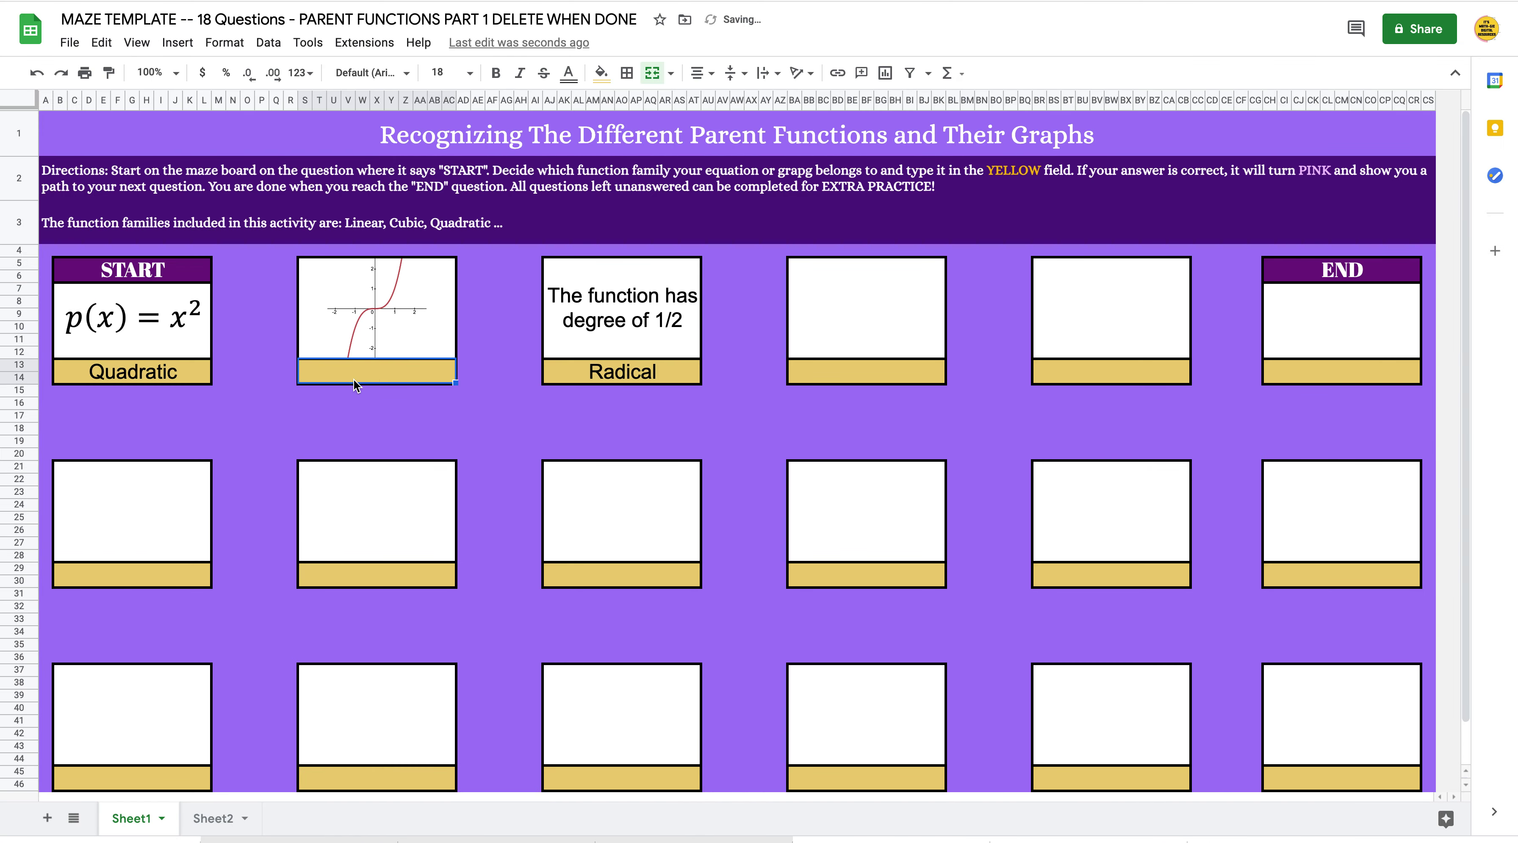
text(Cubic)
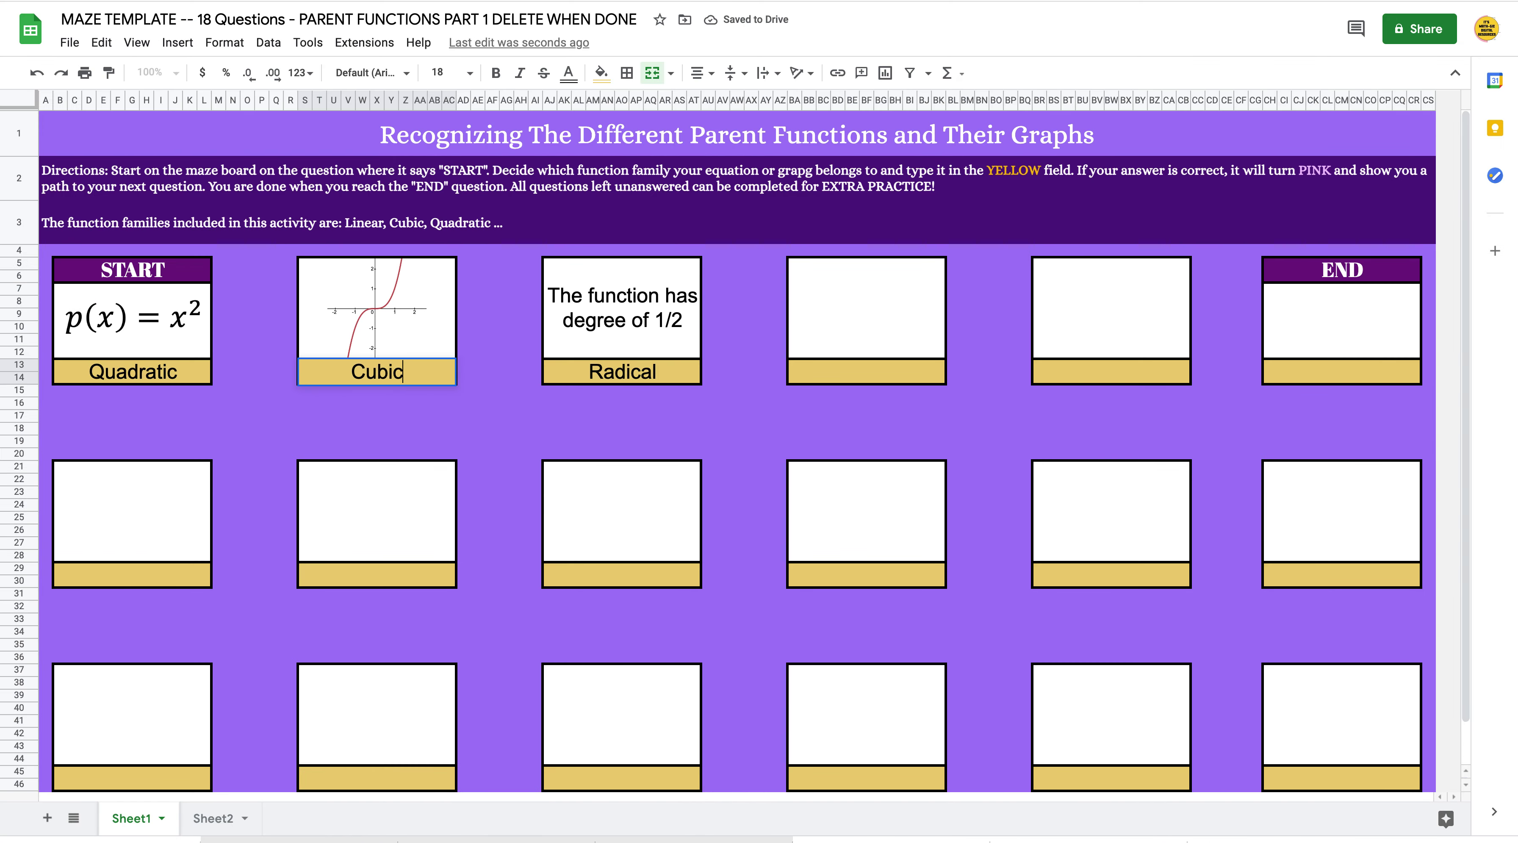
click(467, 431)
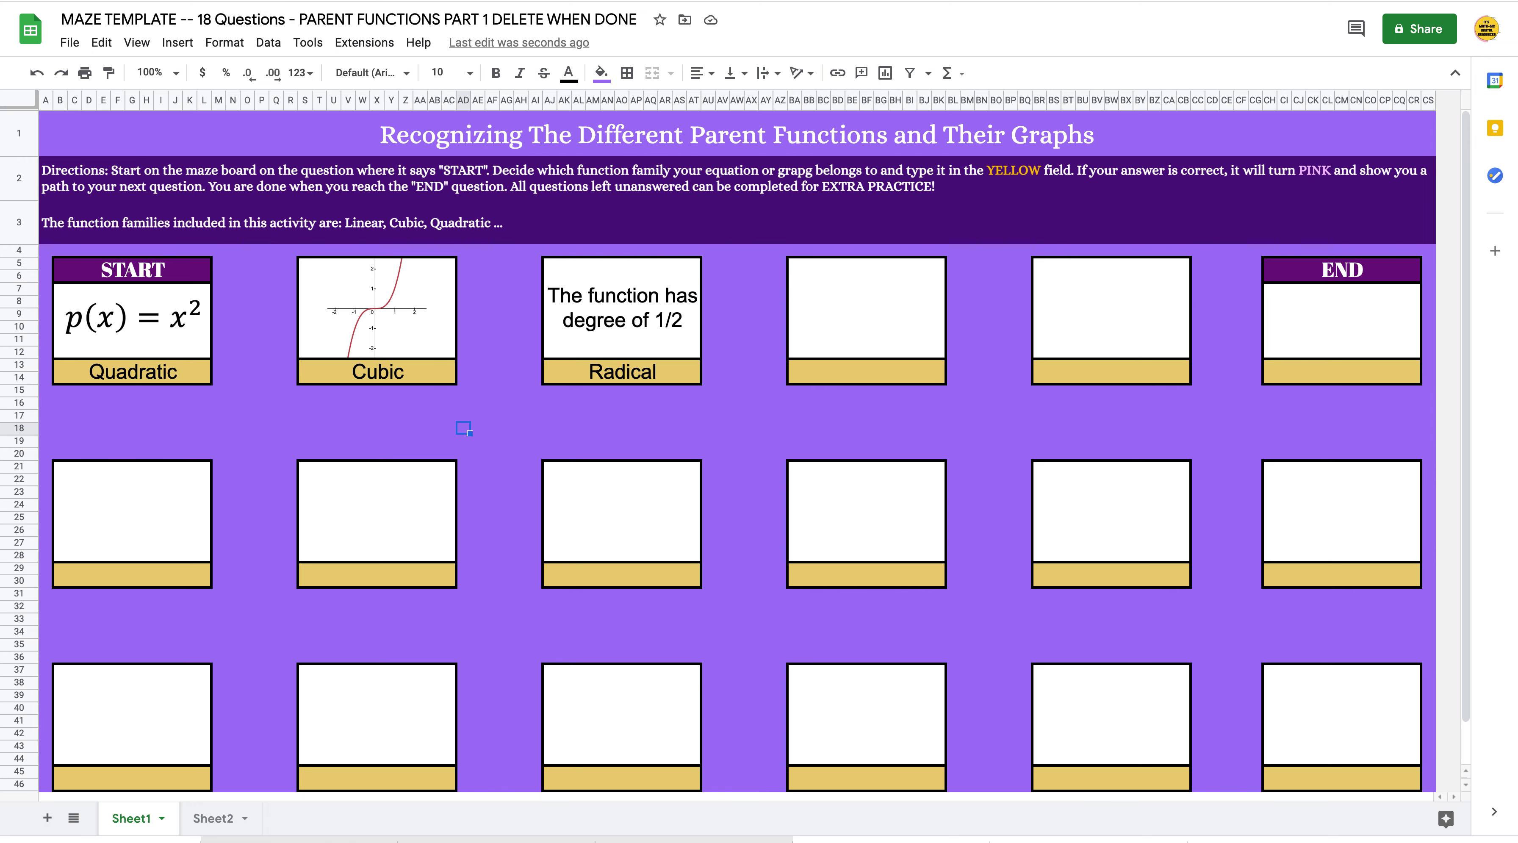
Step: Switch to the PART 2 spreadsheet and enter "Quadratic" and "Cubic" as the answers to questions 1 and 2 in Sheet2's Answers column
key(ctrl+Tab)
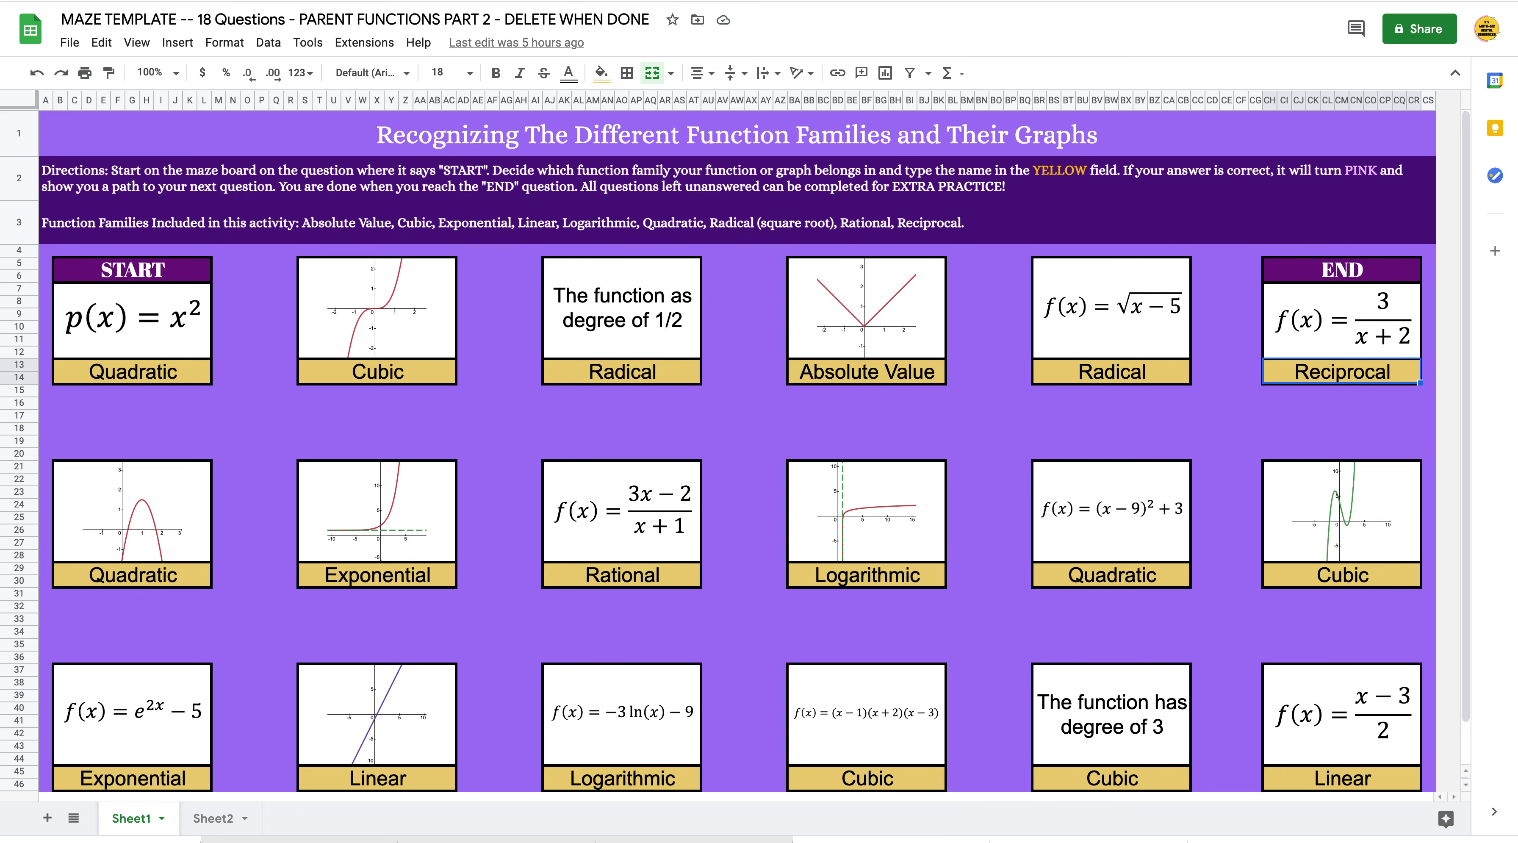
click(222, 822)
scroll(1350, 434, right, 5)
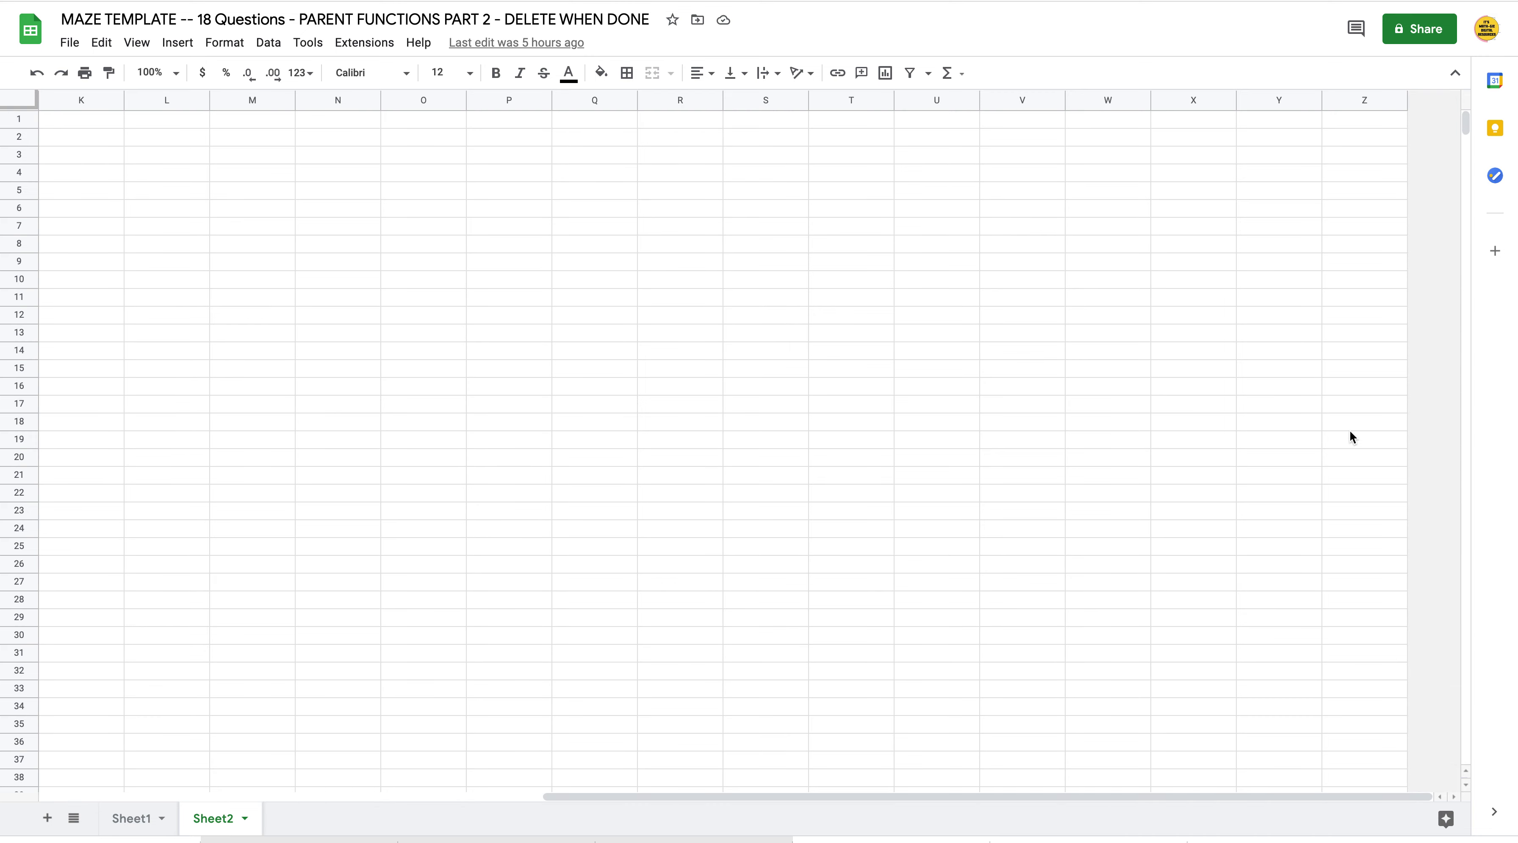
scroll(1350, 421, down, 20)
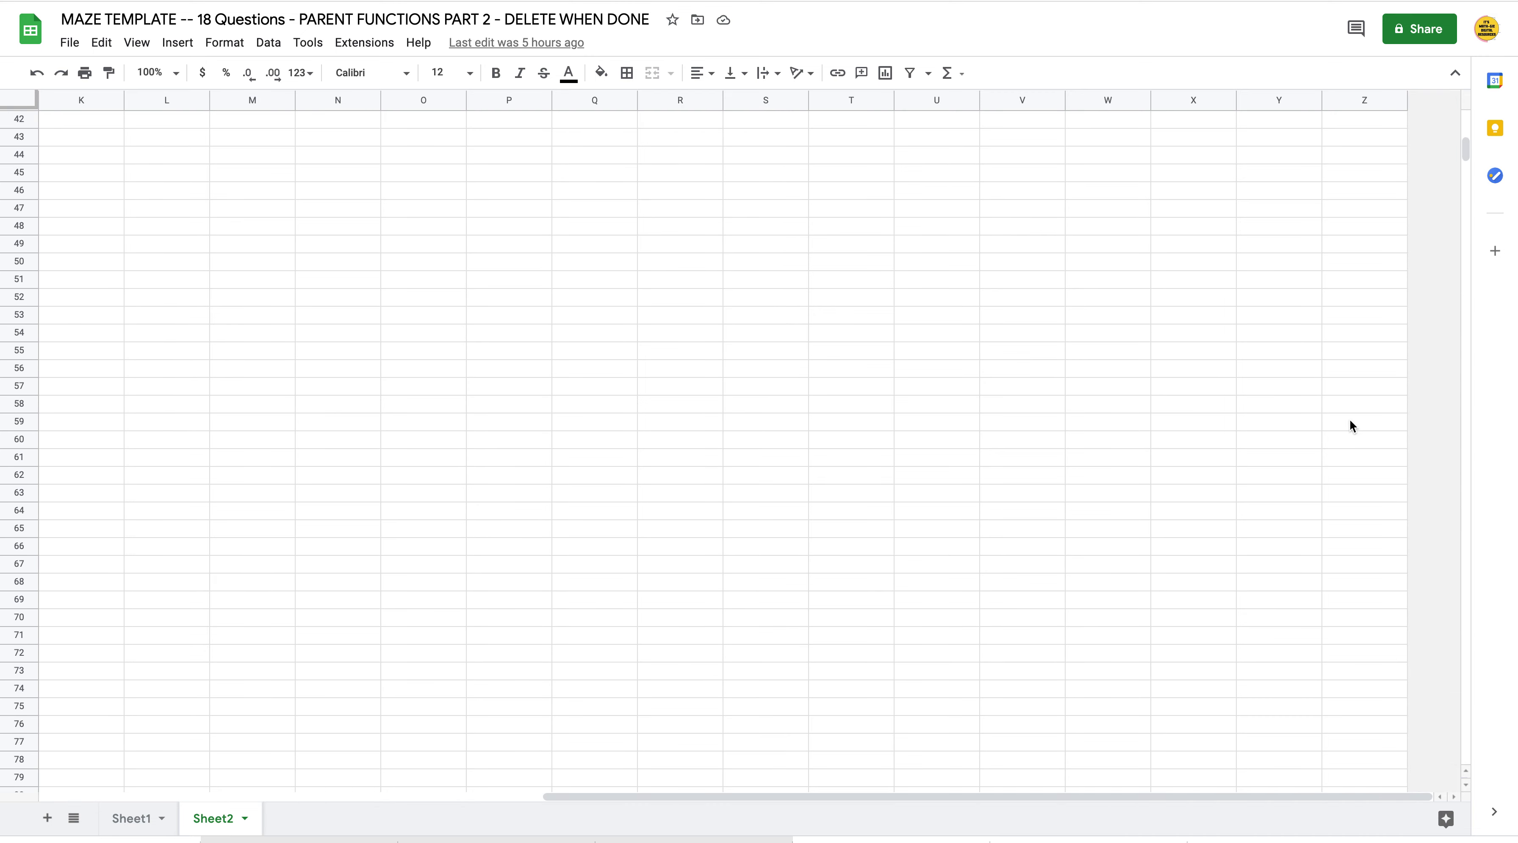
scroll(1350, 418, down, 6)
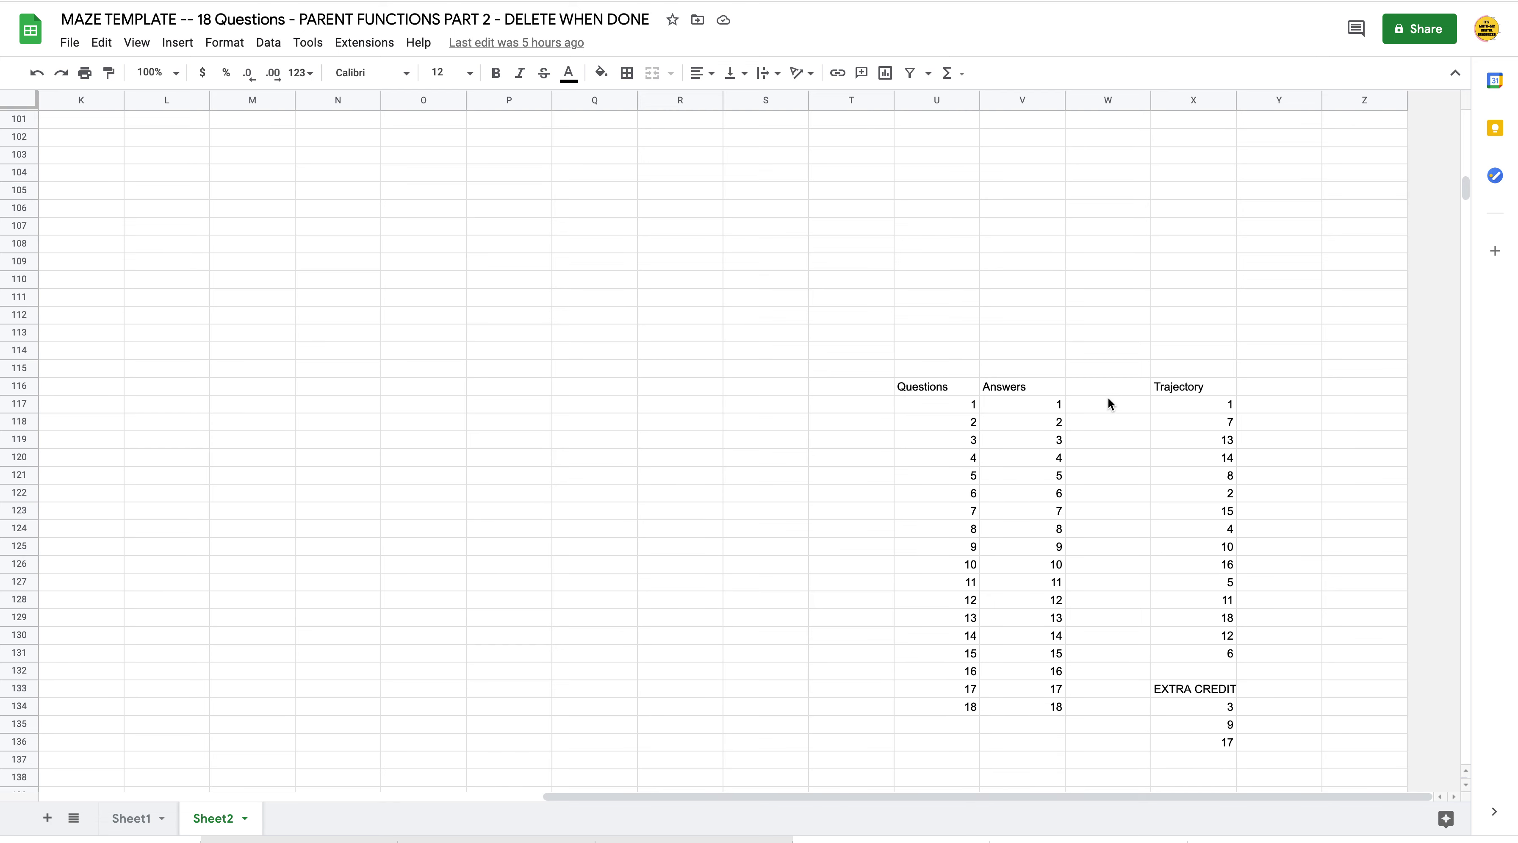
click(1053, 407)
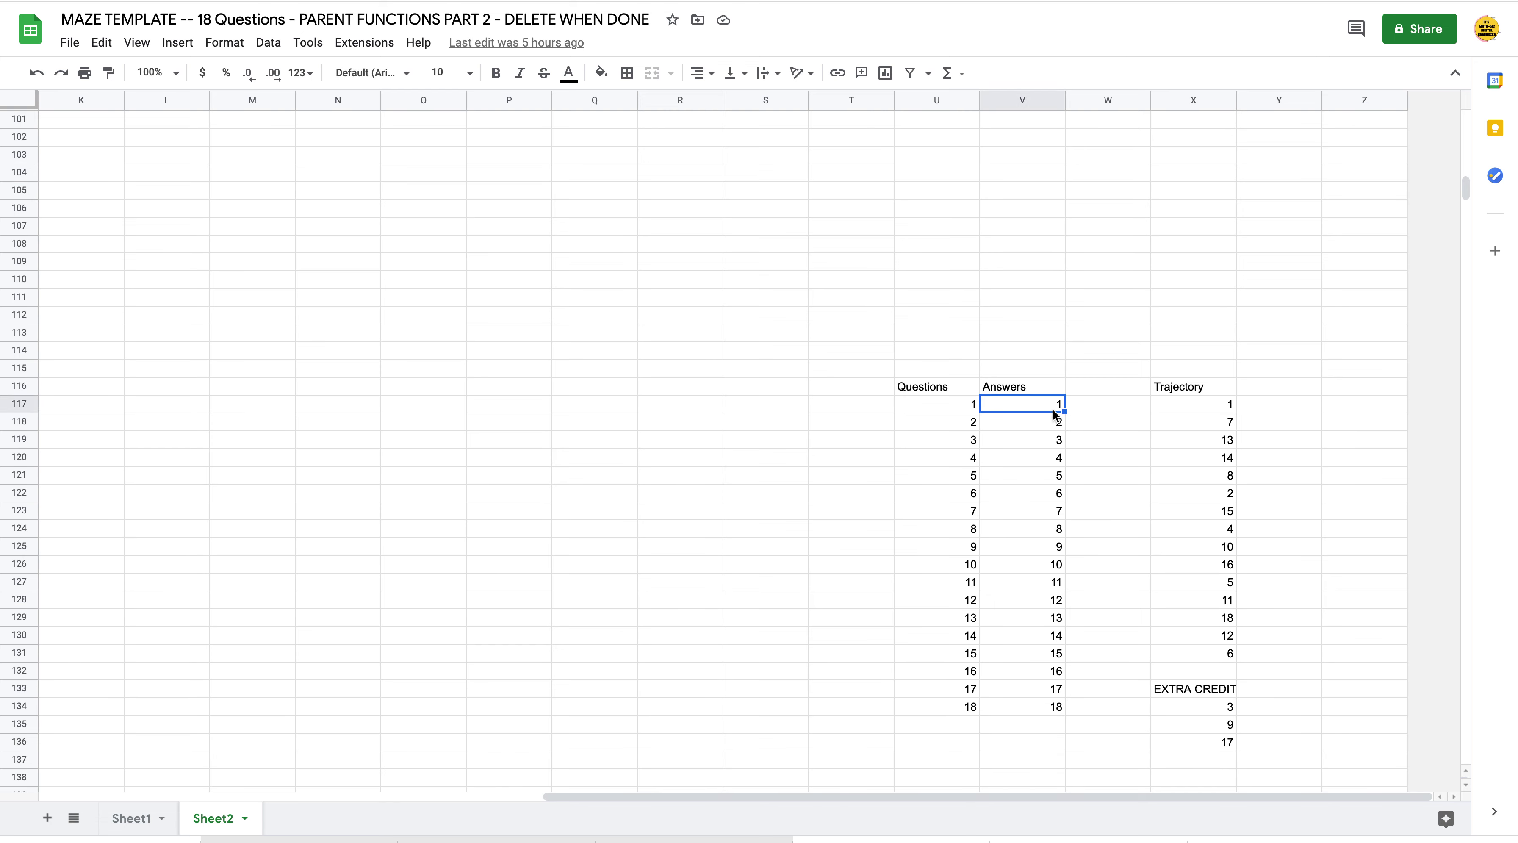
text(Quadratic)
key(Return)
text(Cubic)
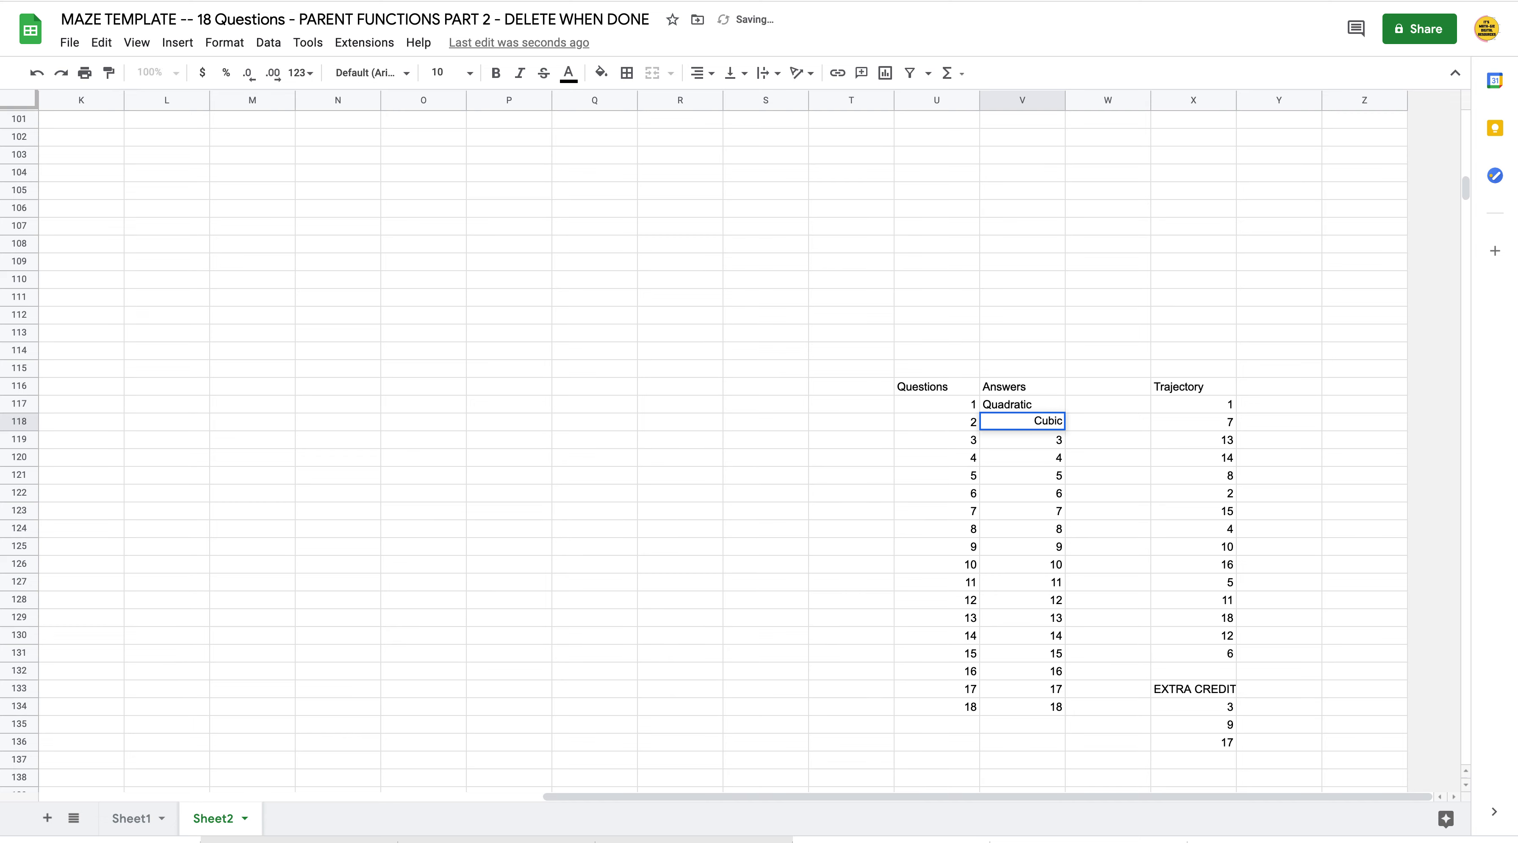
key(Return)
Step: Enter "Radical", "Absolute Value" and "Radical" as the answers to questions 3, 4 and 5
text(Radical)
key(Return)
text(Absolute Value)
key(Return)
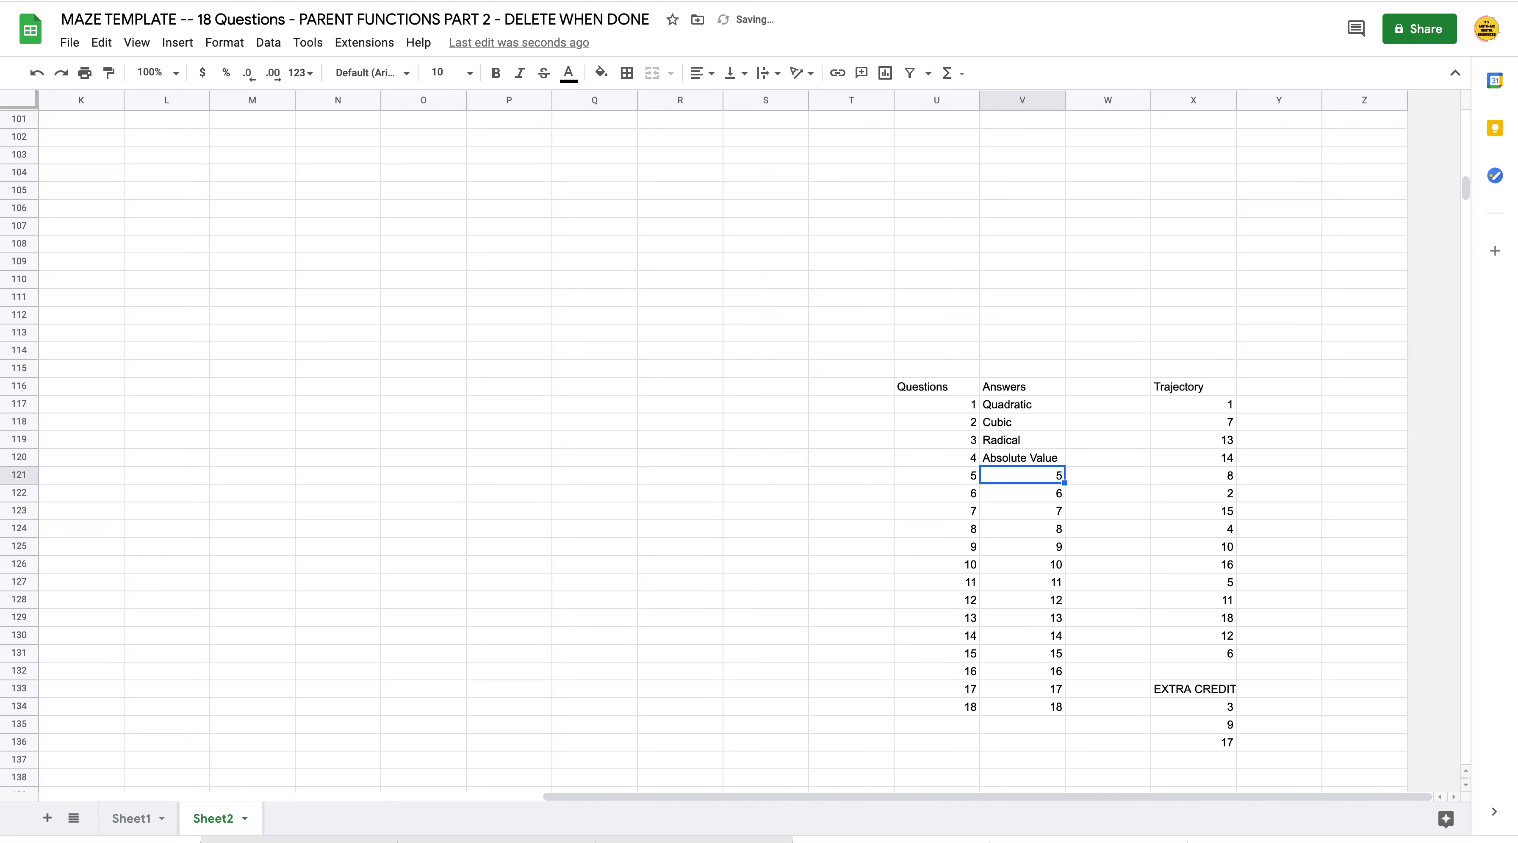
text(Radical)
key(Return)
Step: Enter "Quadratic" and "Reciprocal" as the answers to questions 6 and 7
text(Quadratud)
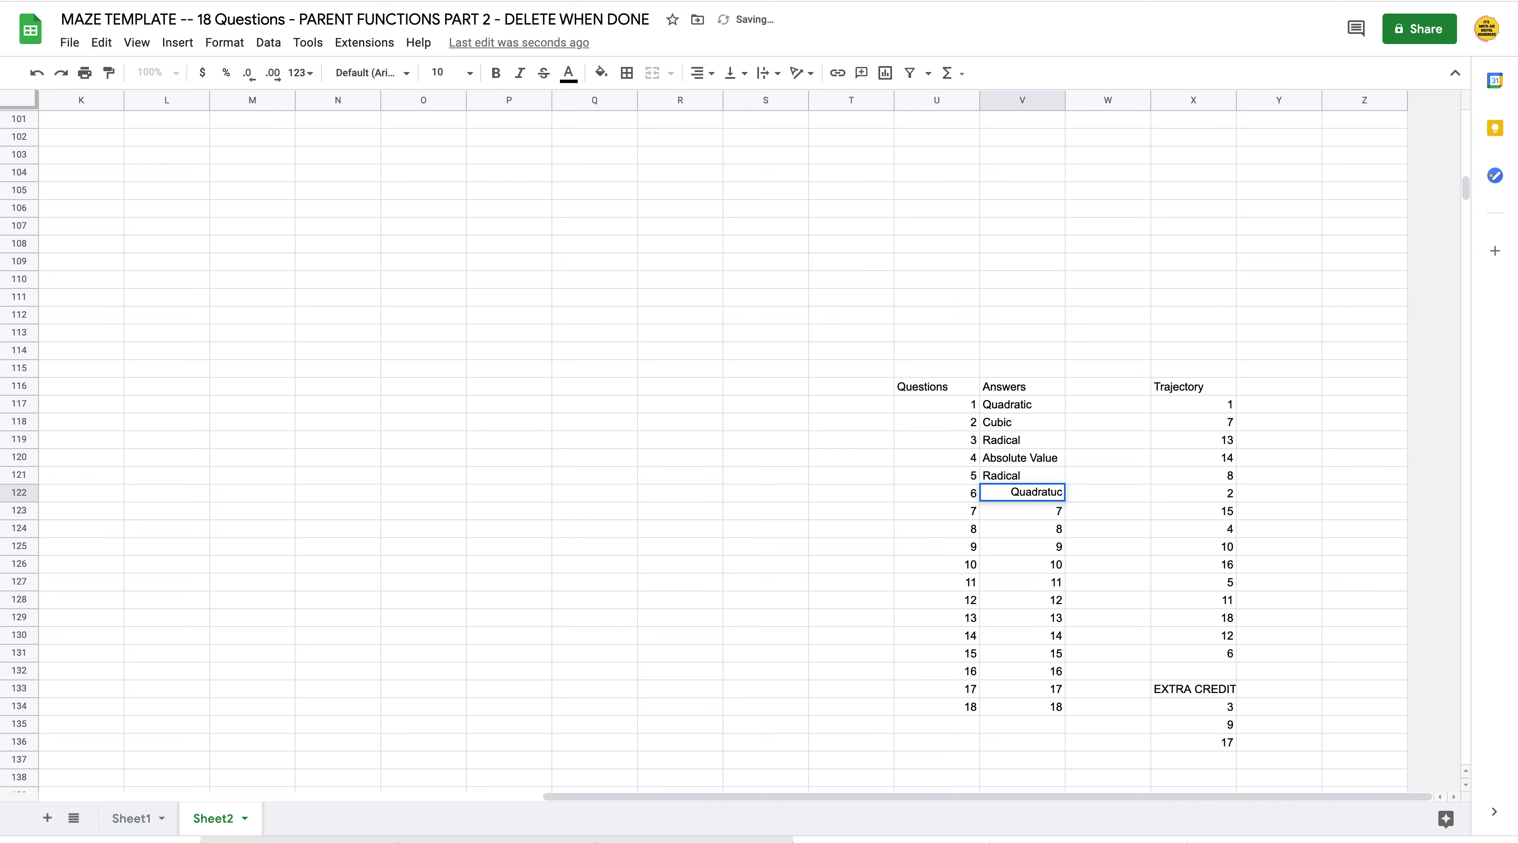
key(BackSpace)
key(BackSpace)
text(ic)
key(Return)
text(Red)
key(BackSpace)
text(ciprocal)
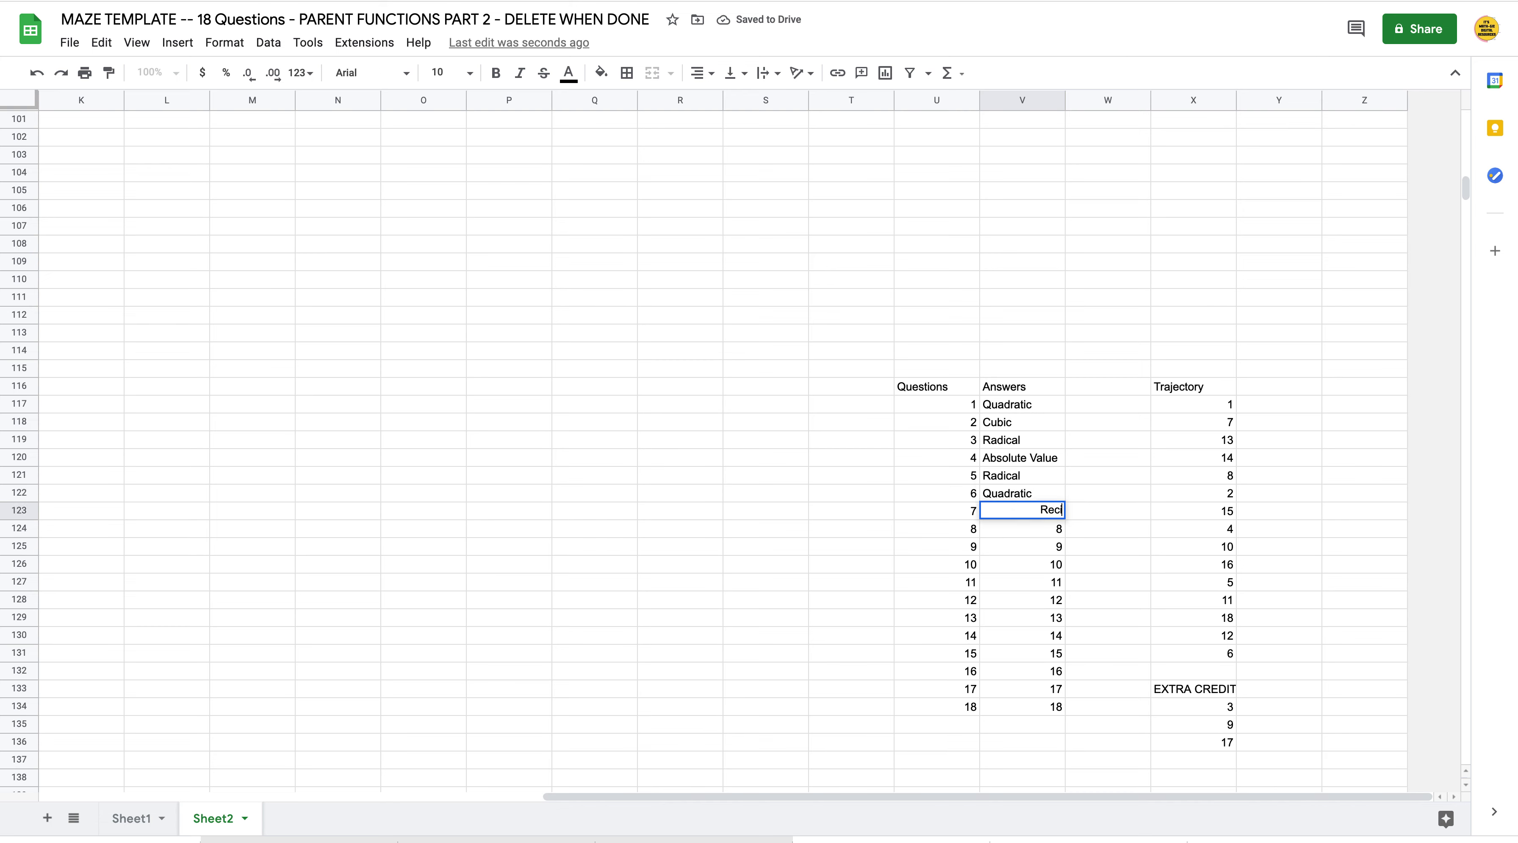
key(Return)
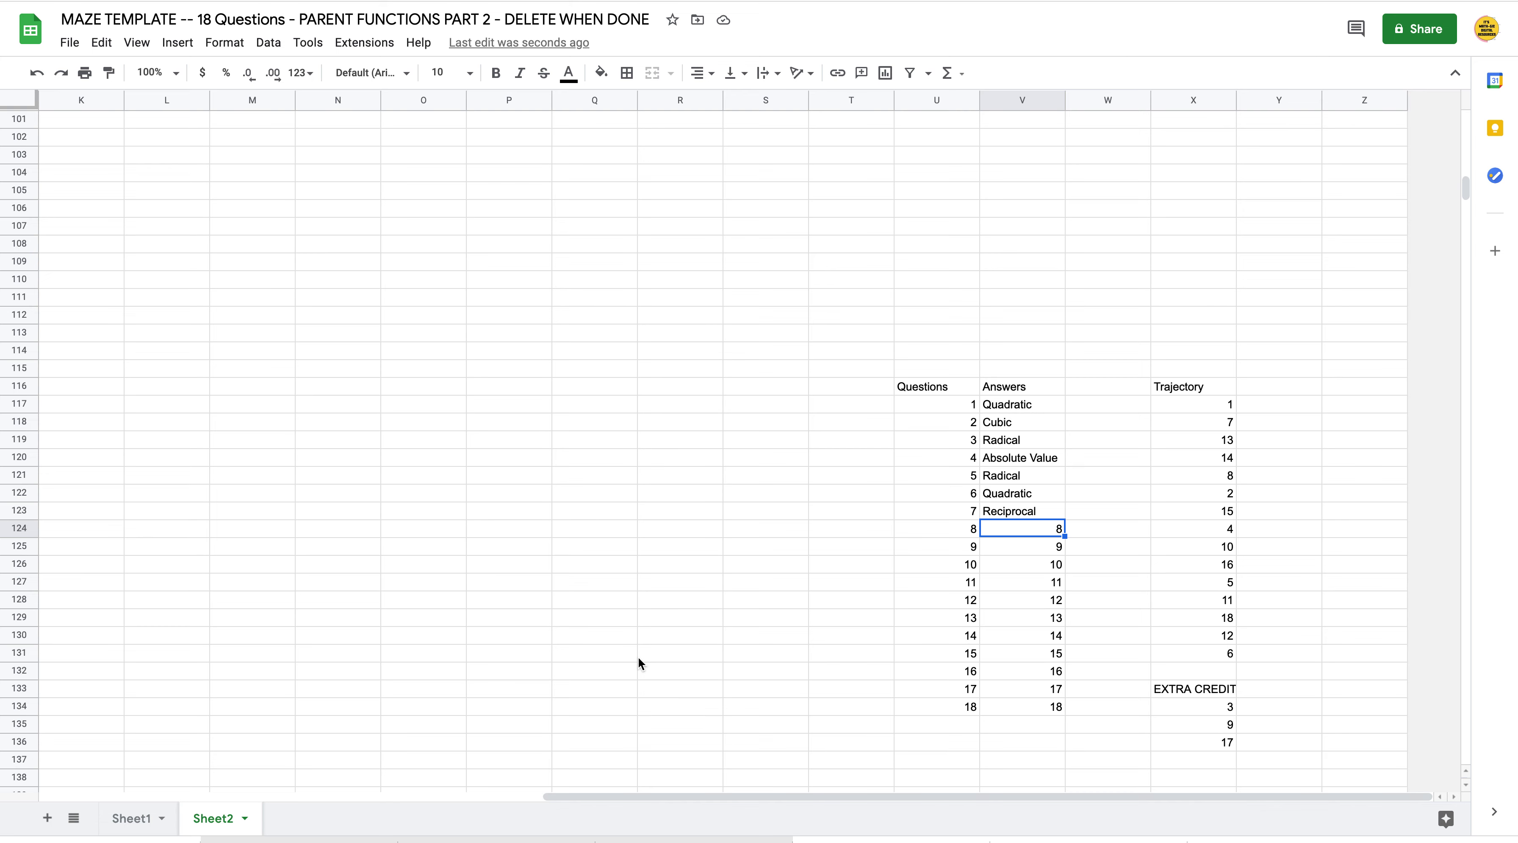
Step: Check the maze on Sheet1, then set the Sheet2 answers for question 6 to "Reciprocal" and question 7 to "Quadratic"
click(130, 818)
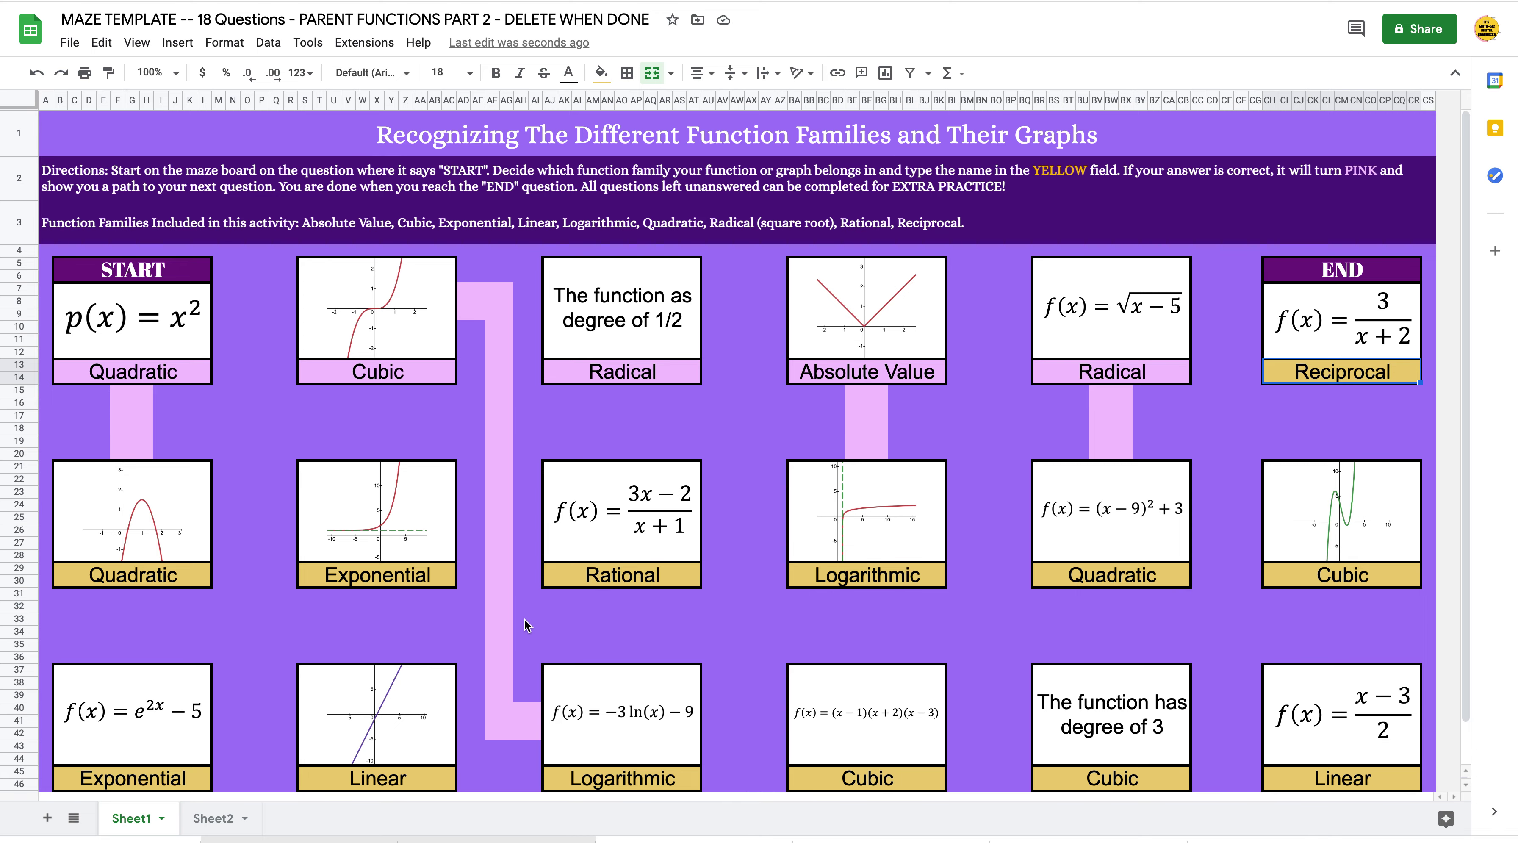
click(216, 822)
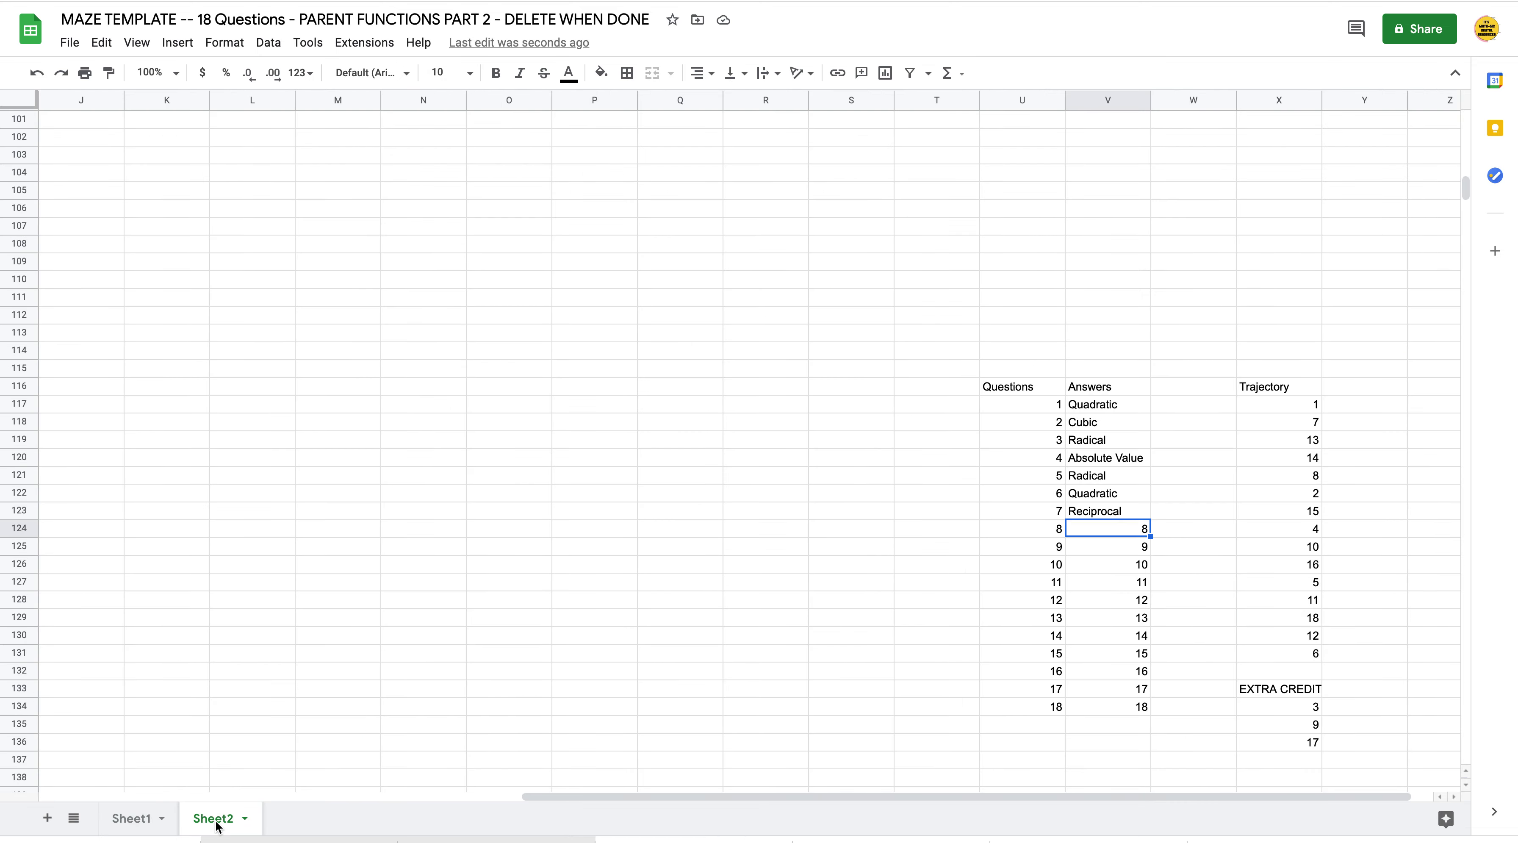
click(1087, 497)
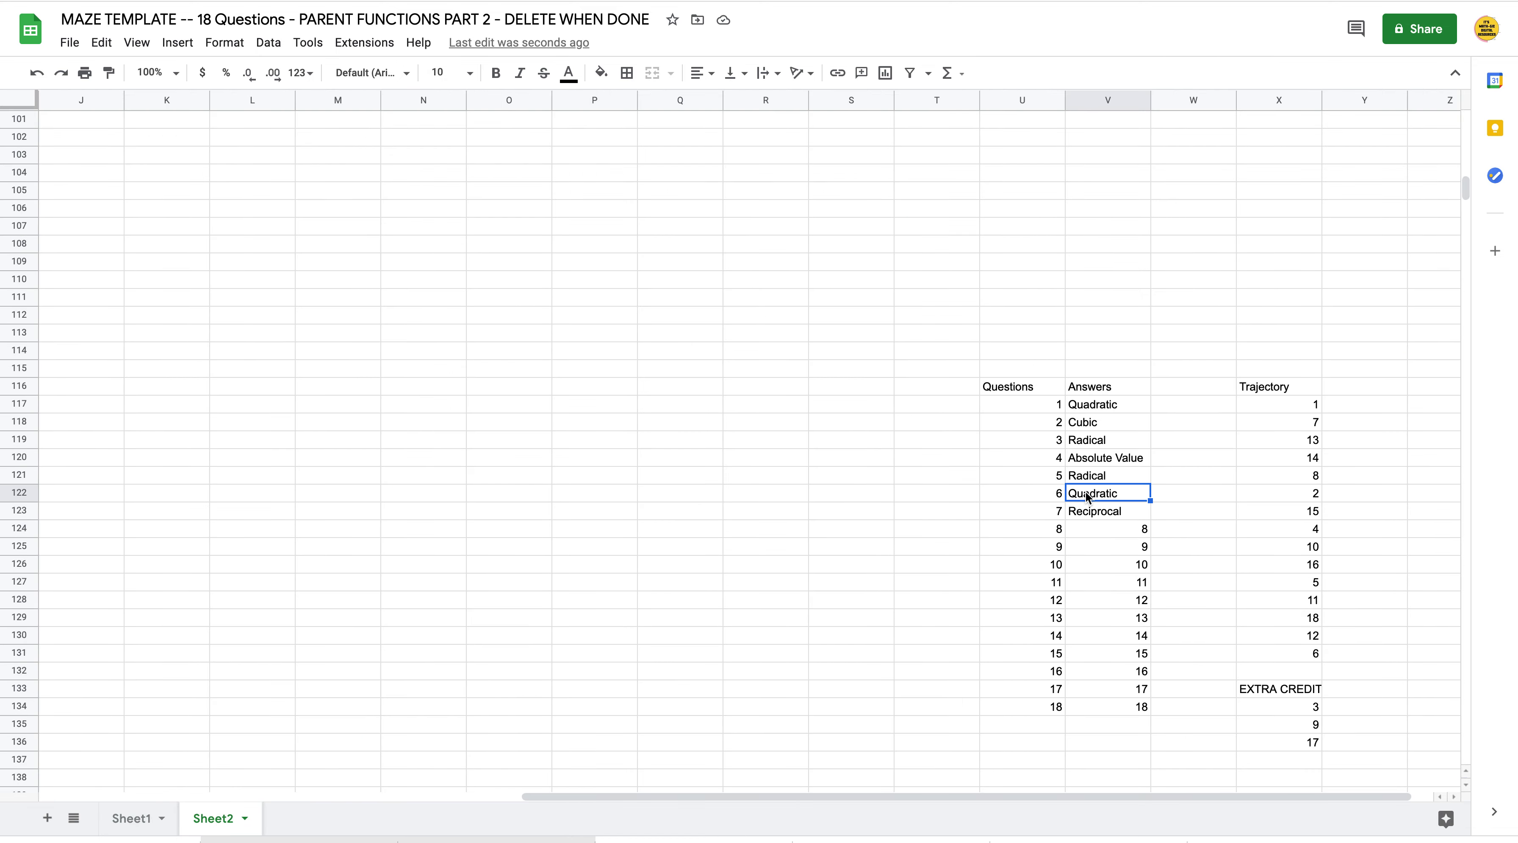
text(Recirp)
key(BackSpace)
key(Return)
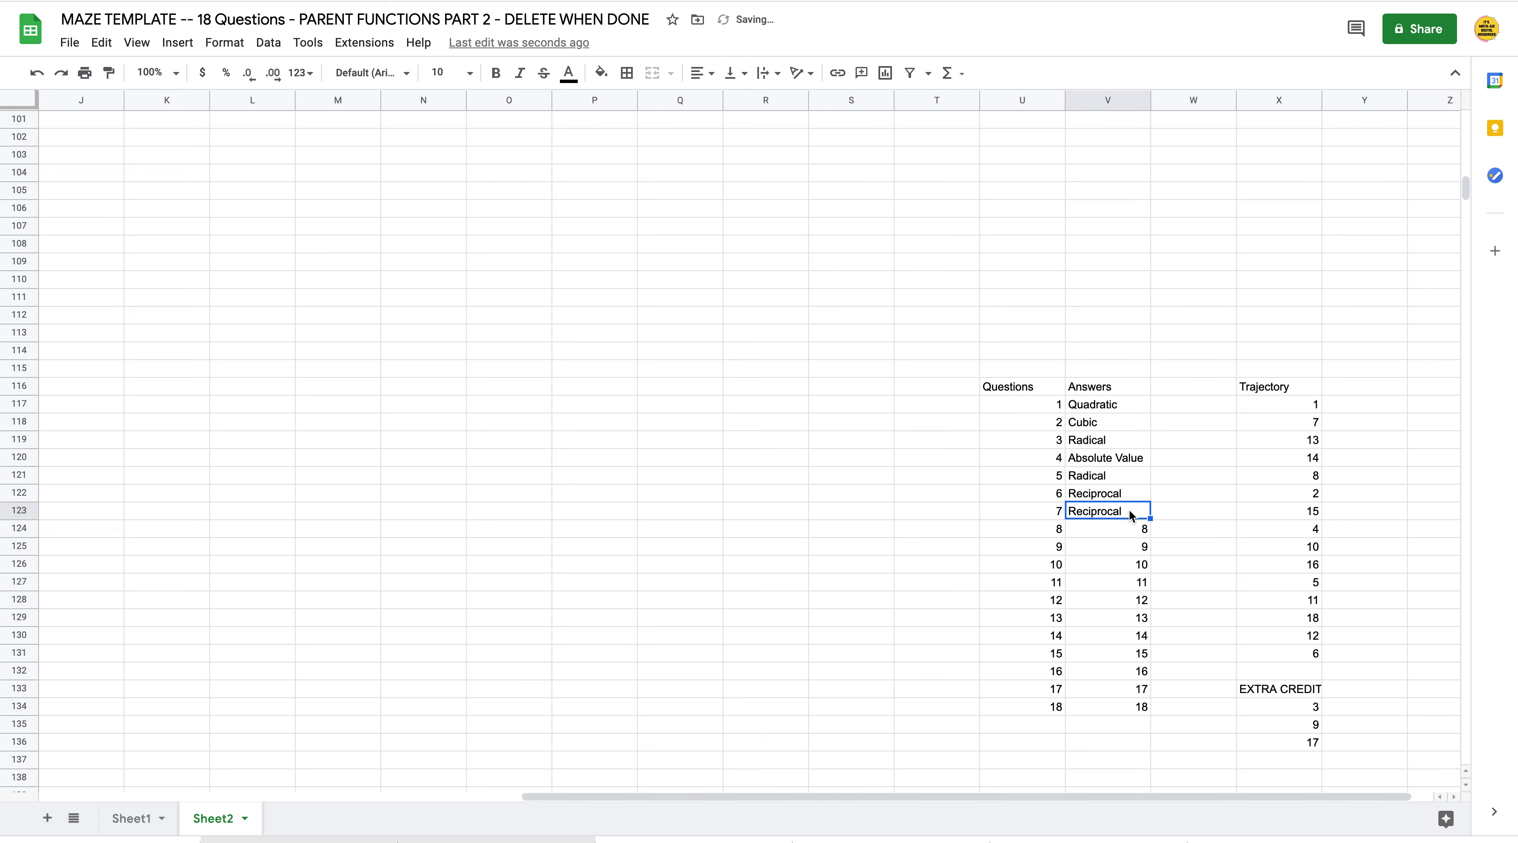
key(BackSpace)
text(Quadratic)
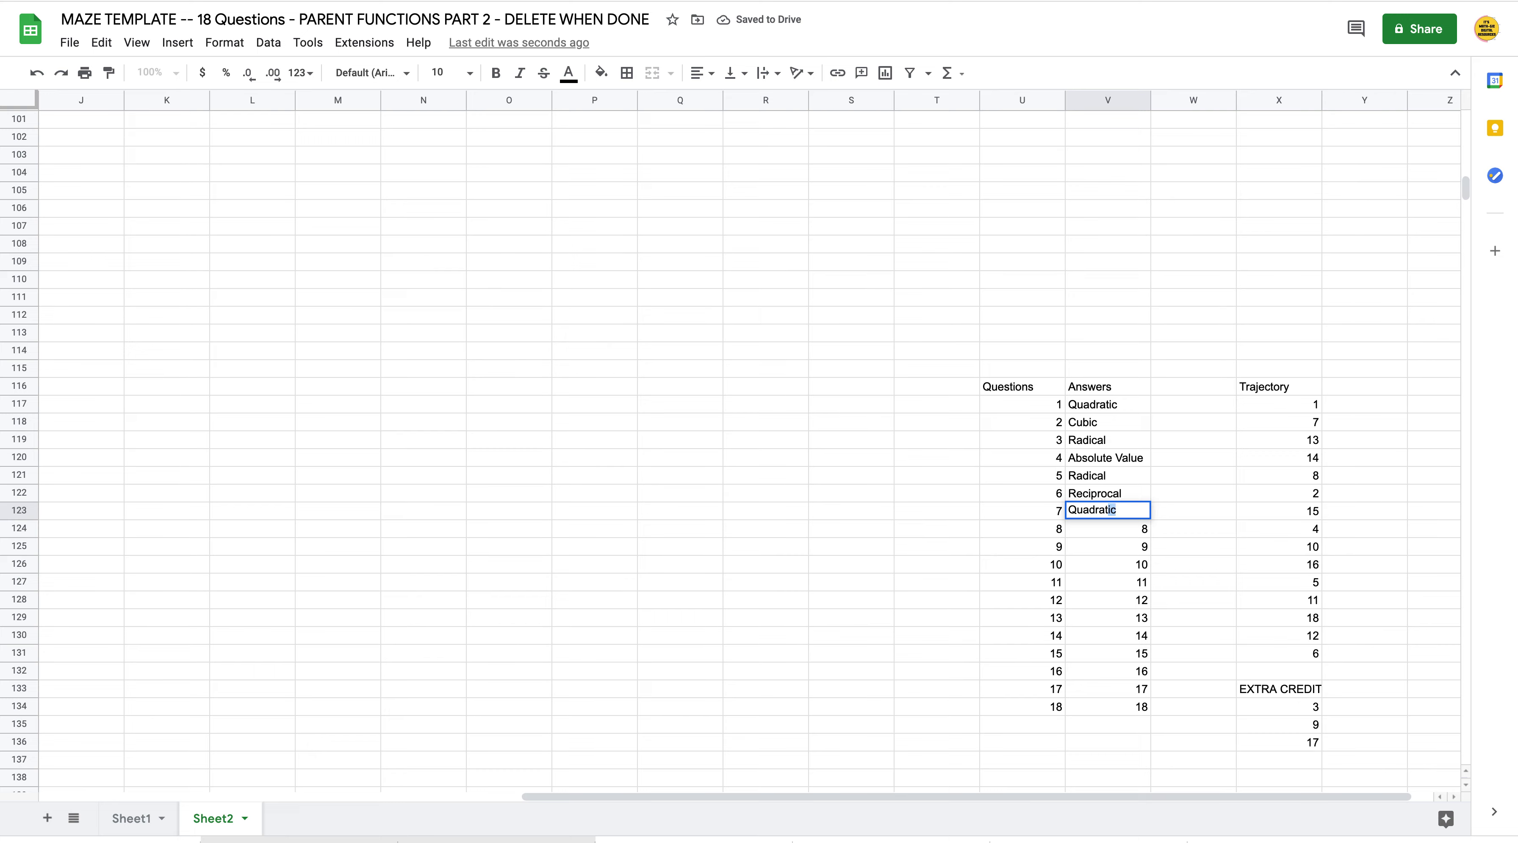
click(1227, 528)
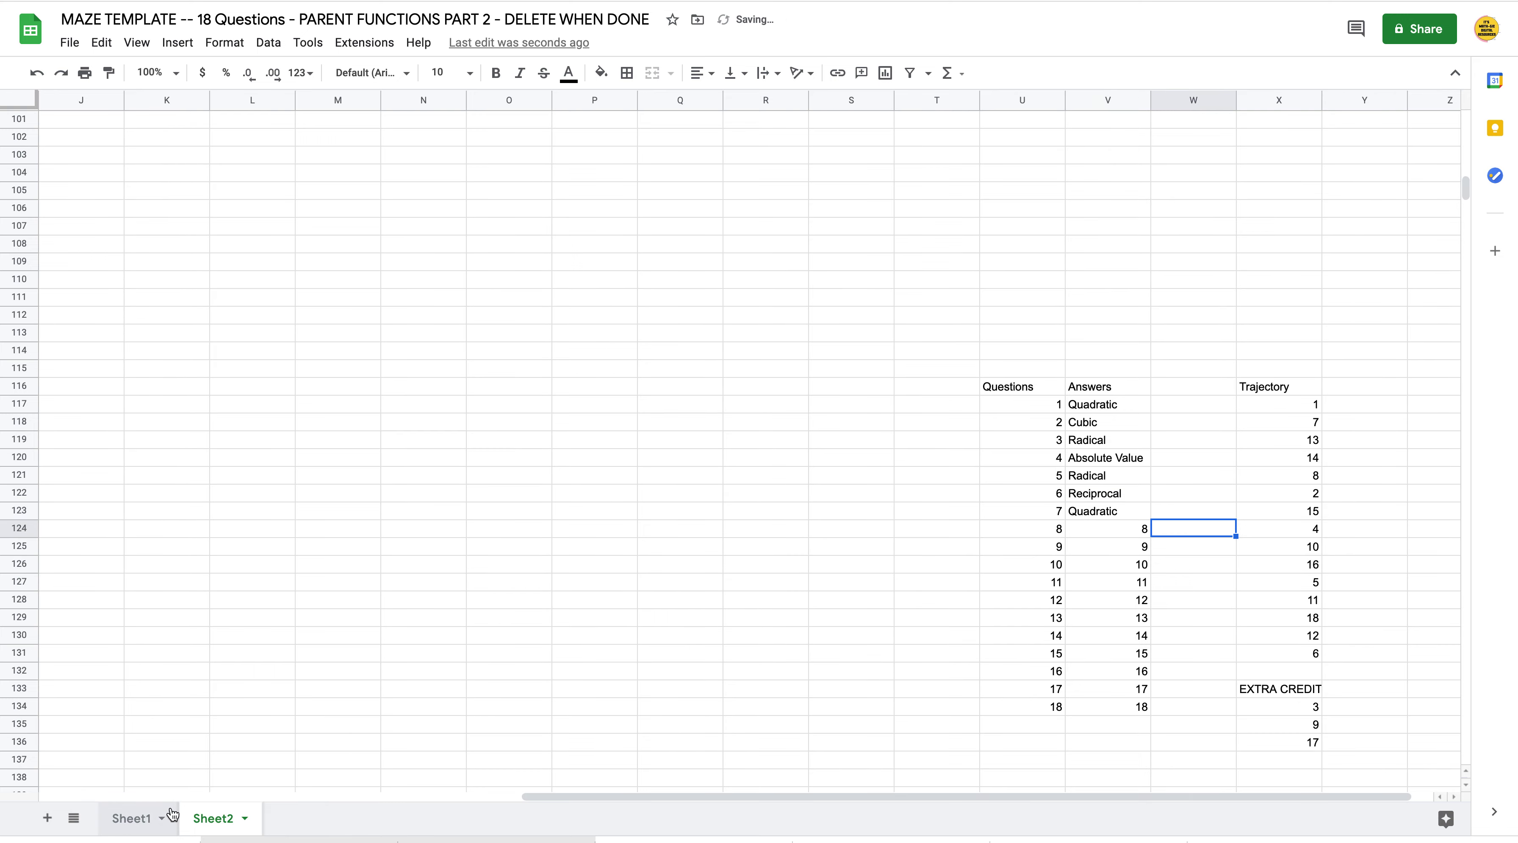
Step: Examine the paths on the PART 2 maze board and compare them with the finished PART 3 maze, then return to PART 2
click(135, 819)
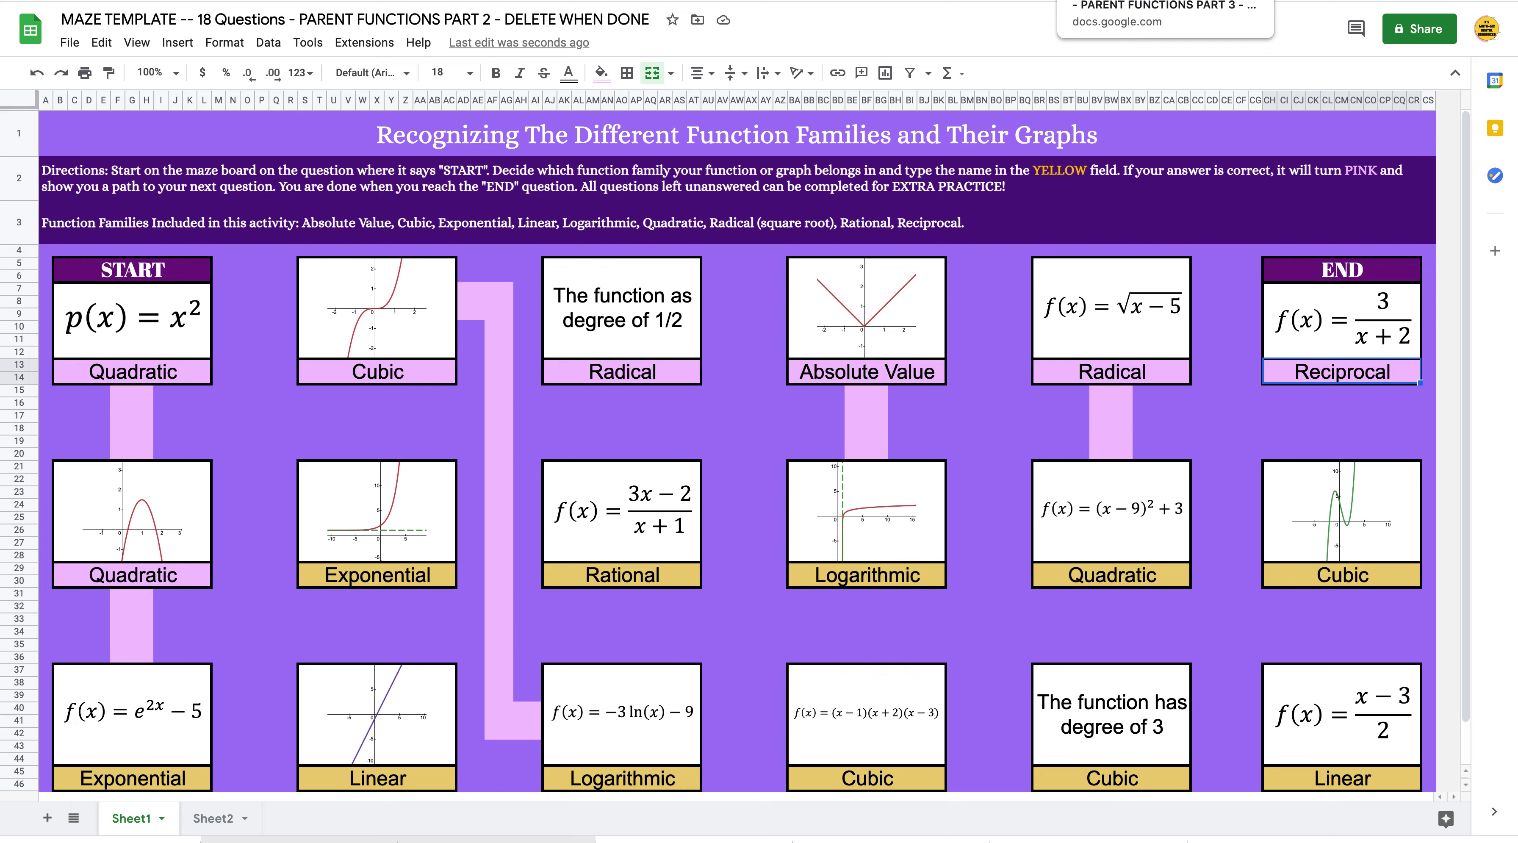
click(1121, 0)
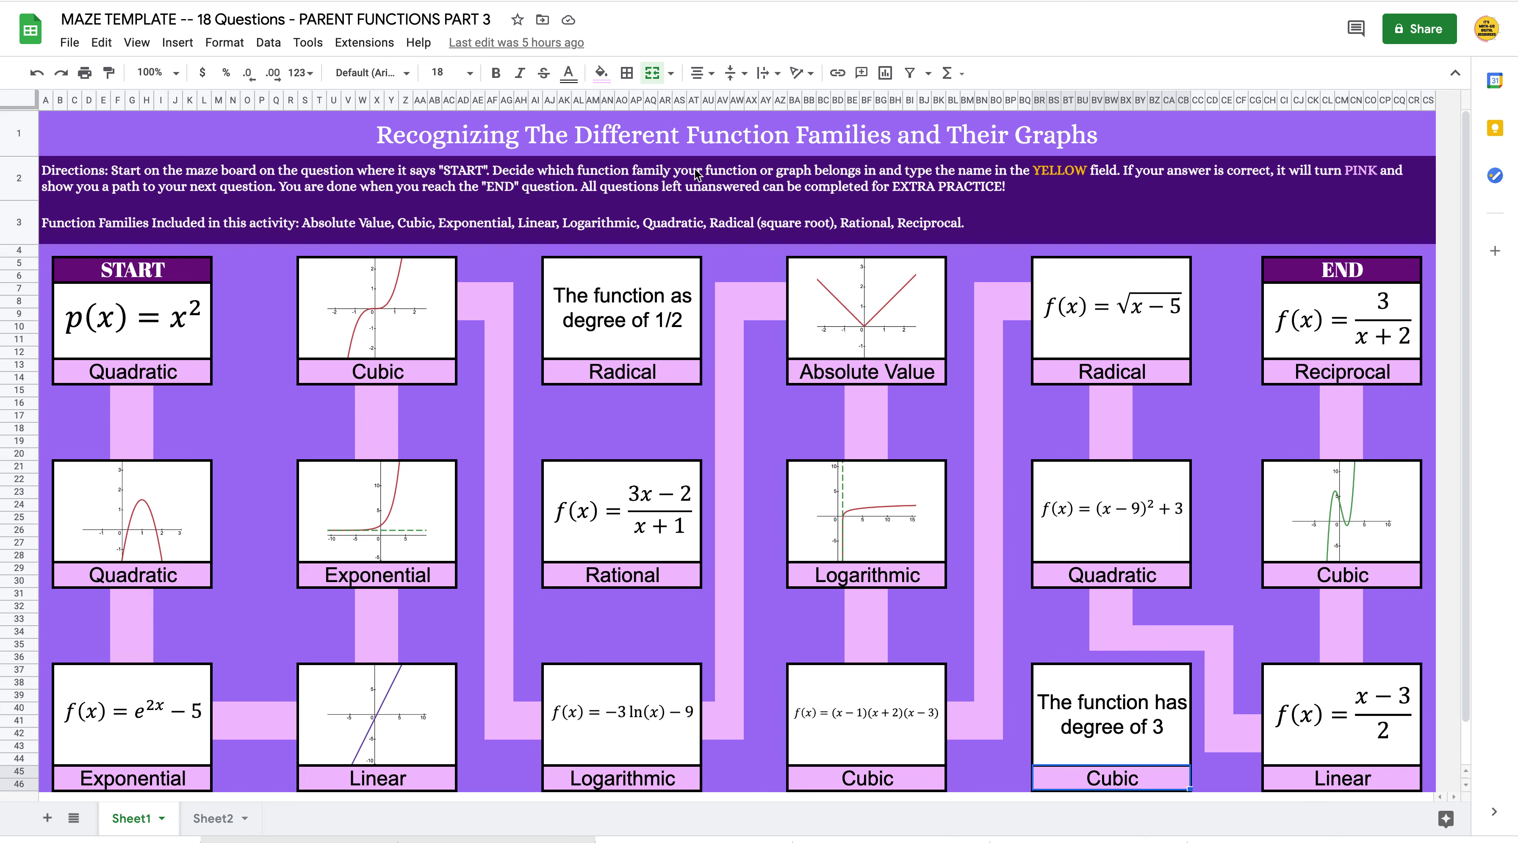
key(ctrl+Tab)
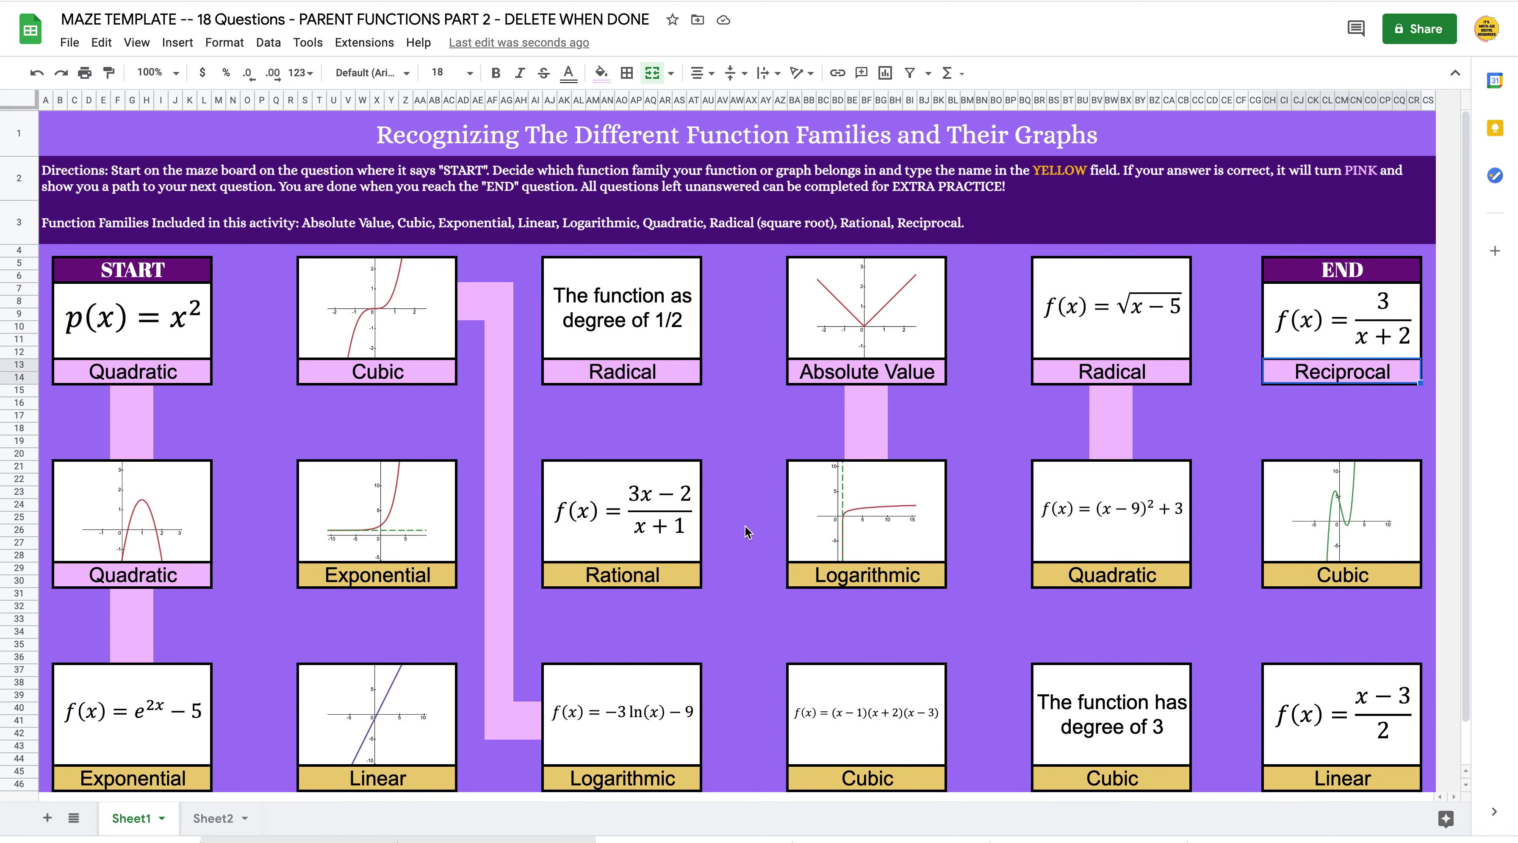
Step: Format the "Exponential" answer field under the second row's exponential graph as plain text
click(434, 576)
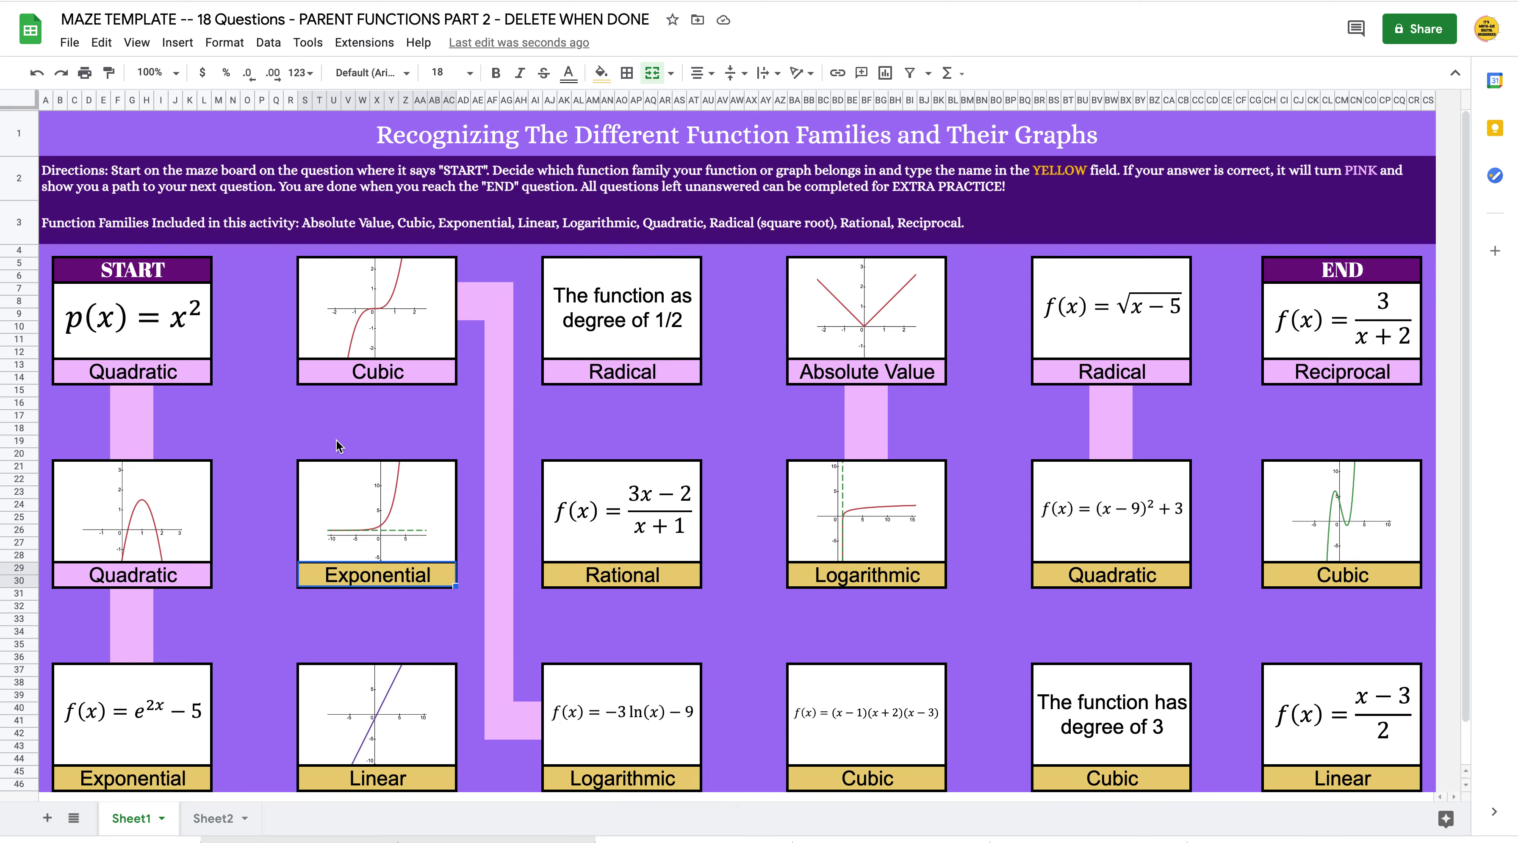
click(225, 44)
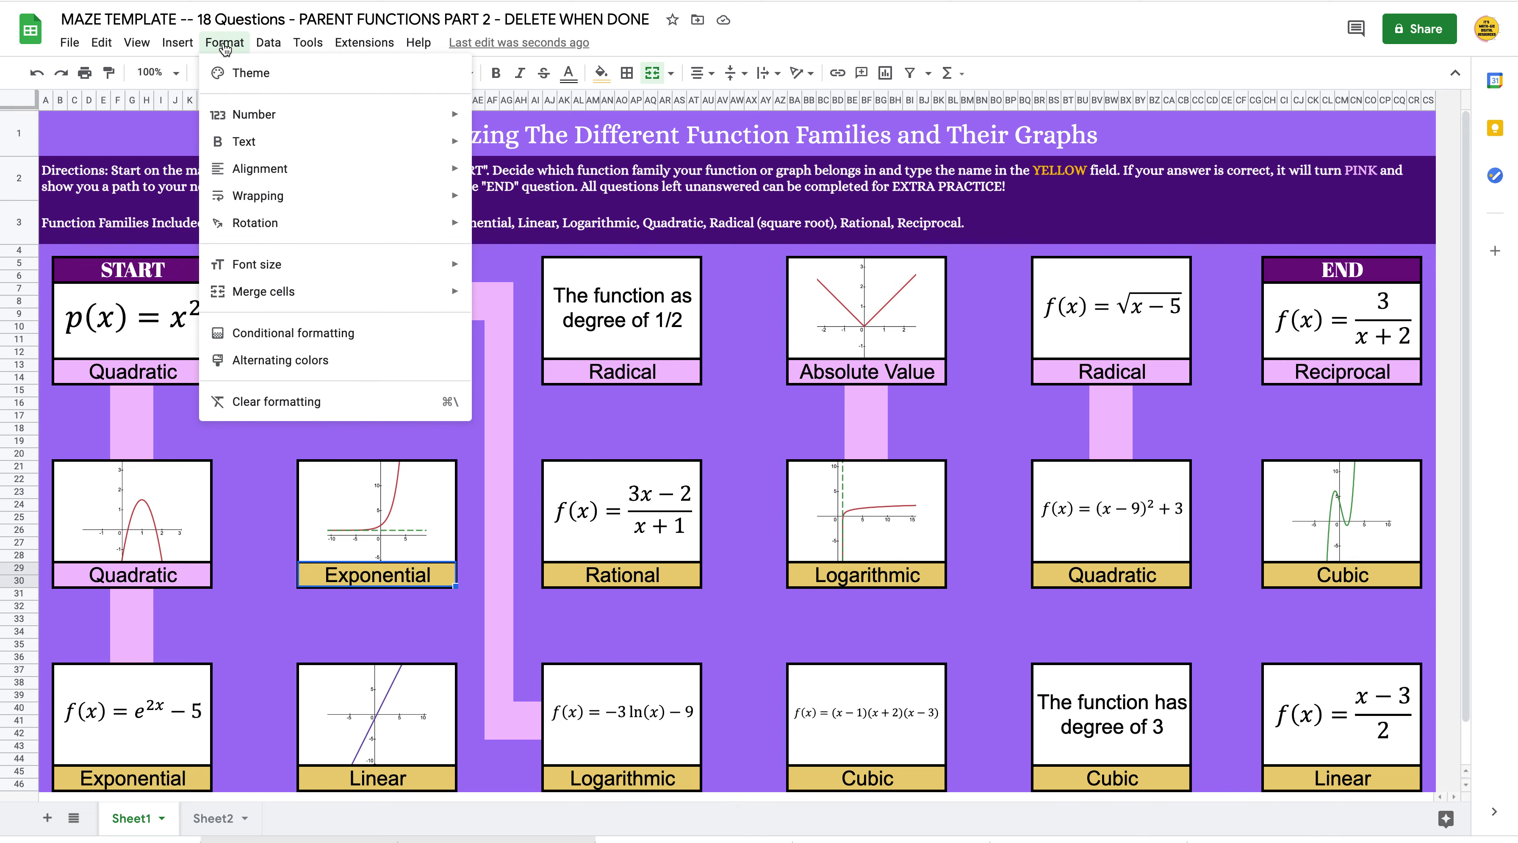
mouse_move(262, 118)
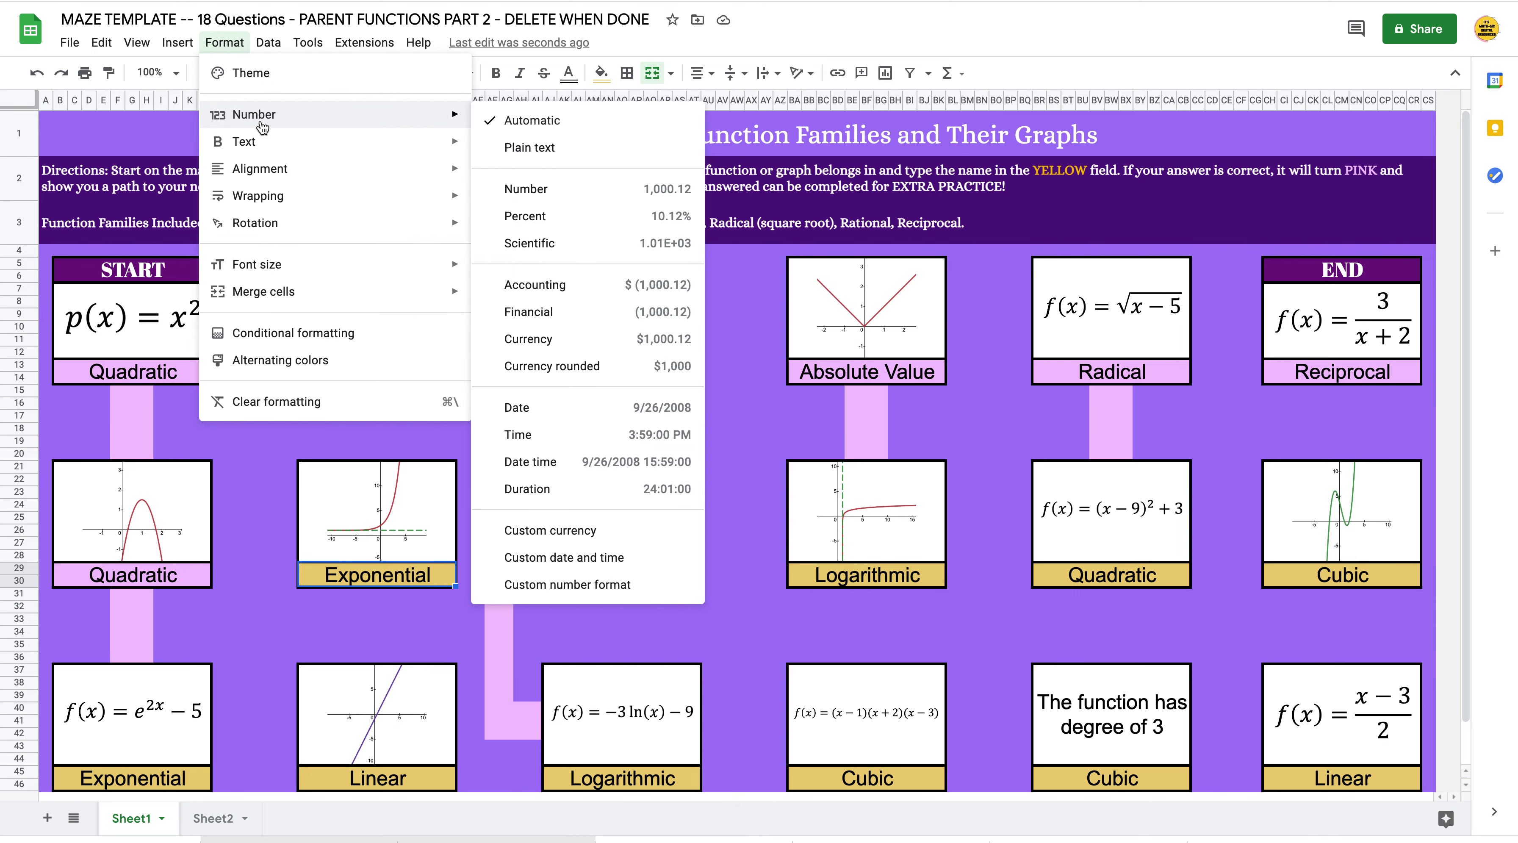
click(553, 149)
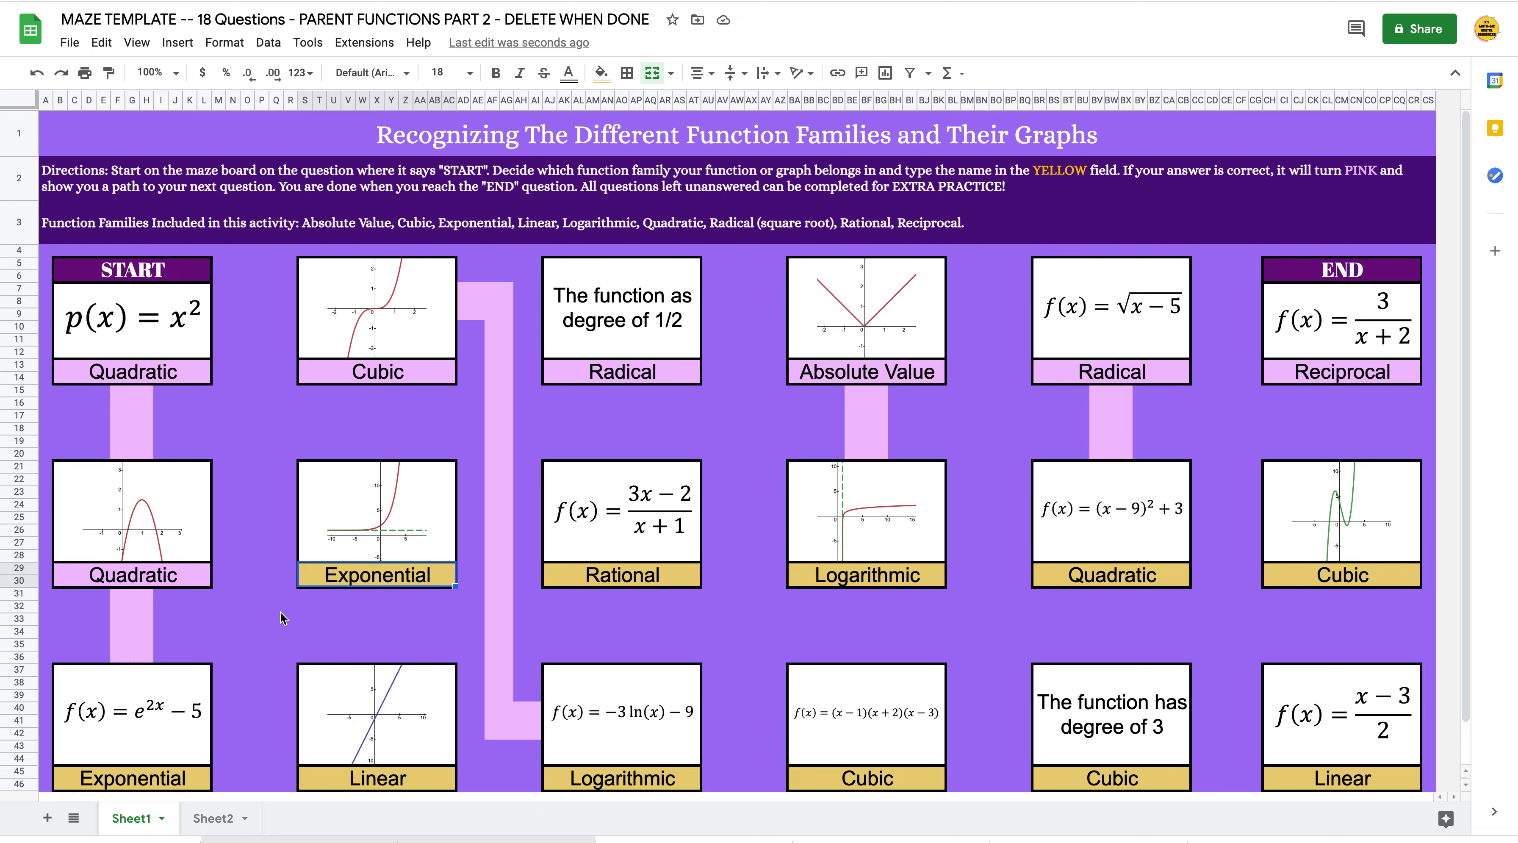
Step: On Sheet2, format the answer cell for question 8 as plain text and enter "exponential"
click(211, 829)
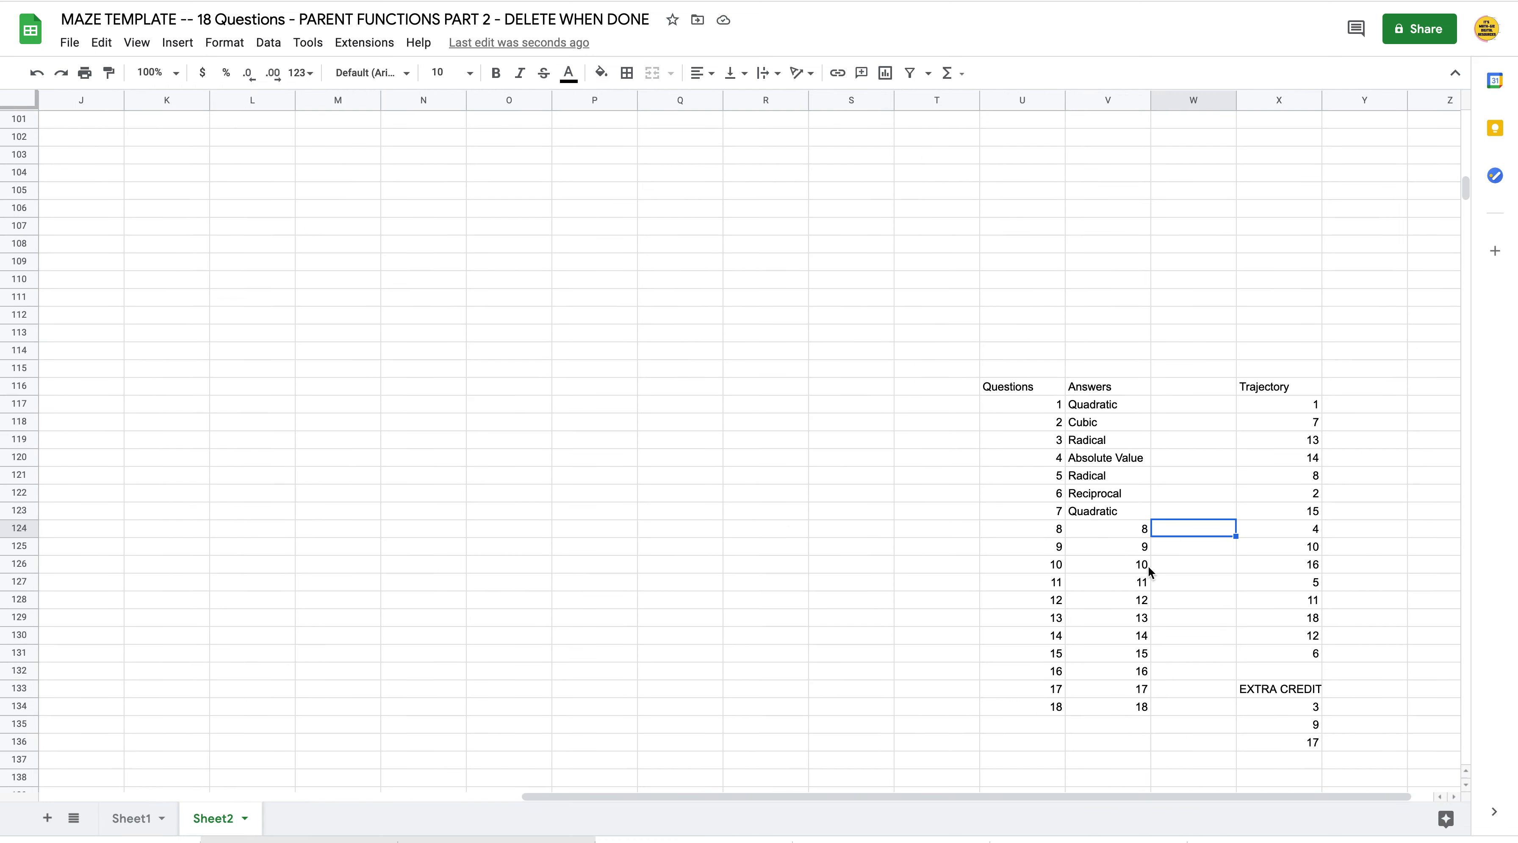
click(1127, 530)
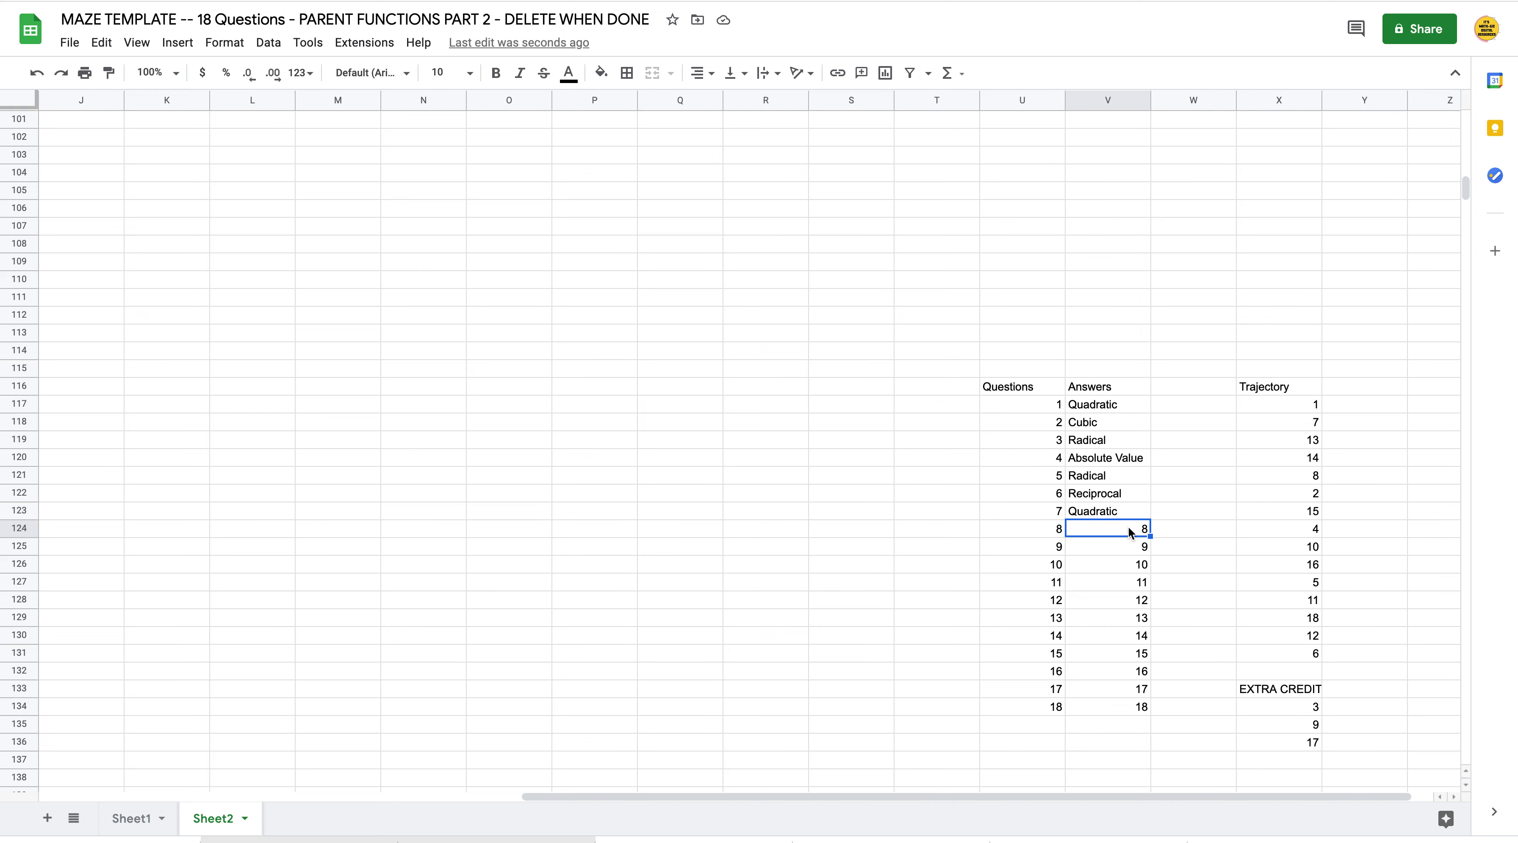
click(228, 51)
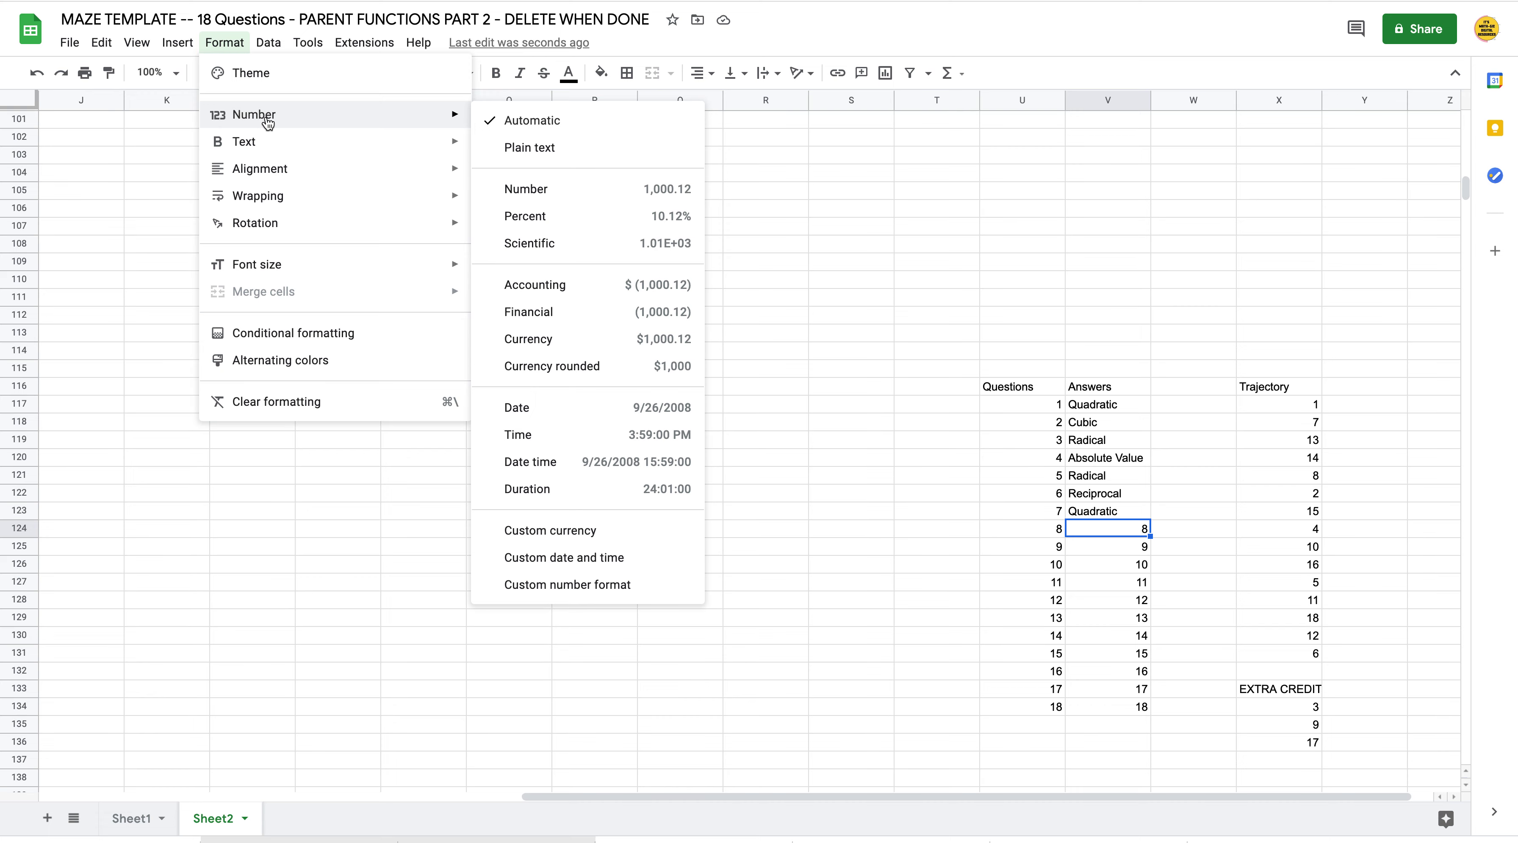
click(541, 148)
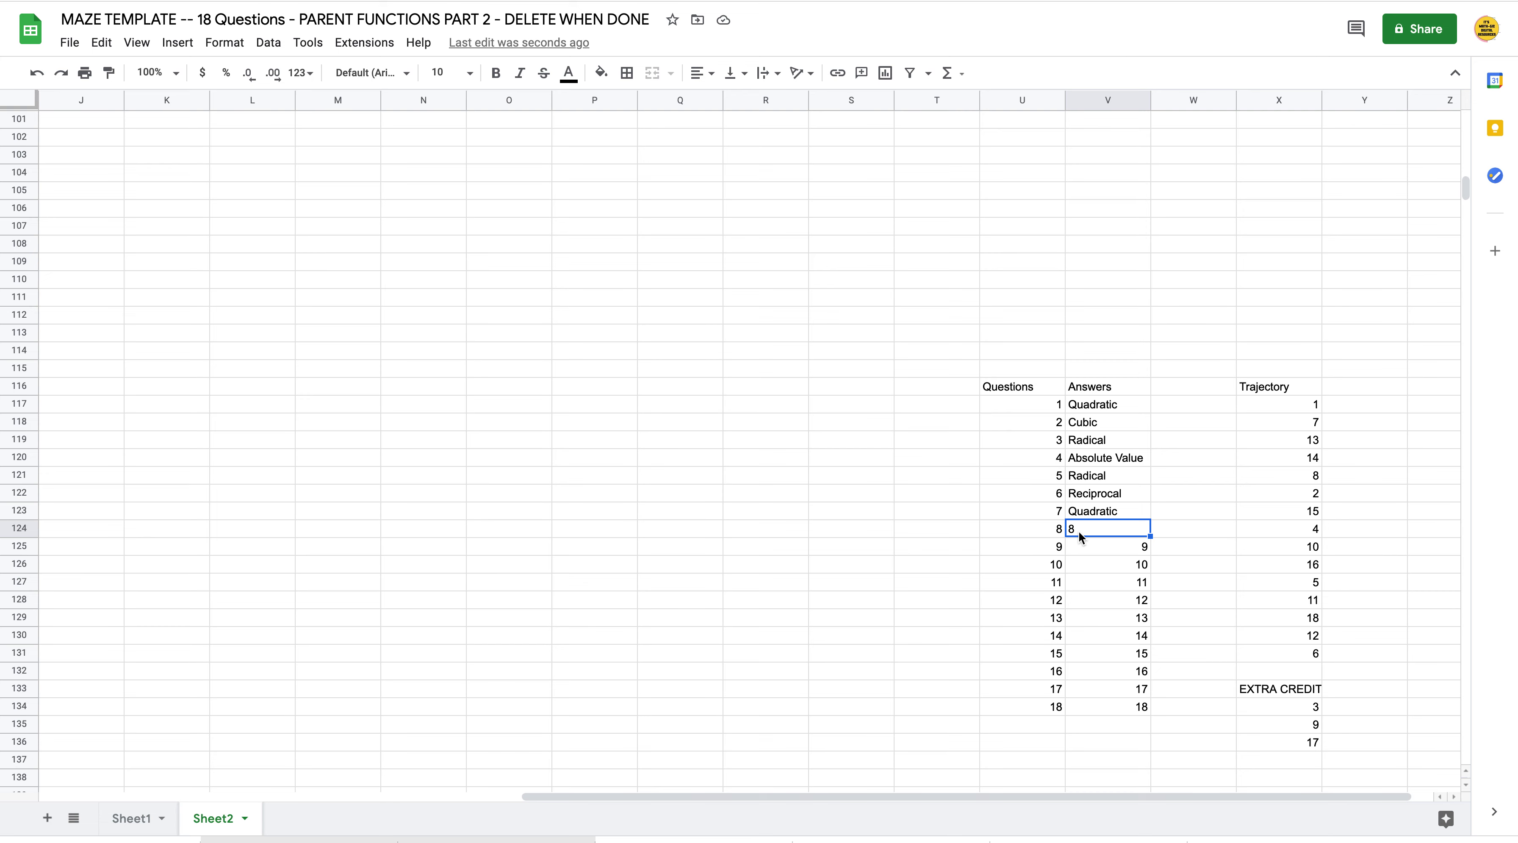
key(Delete)
text(exponential)
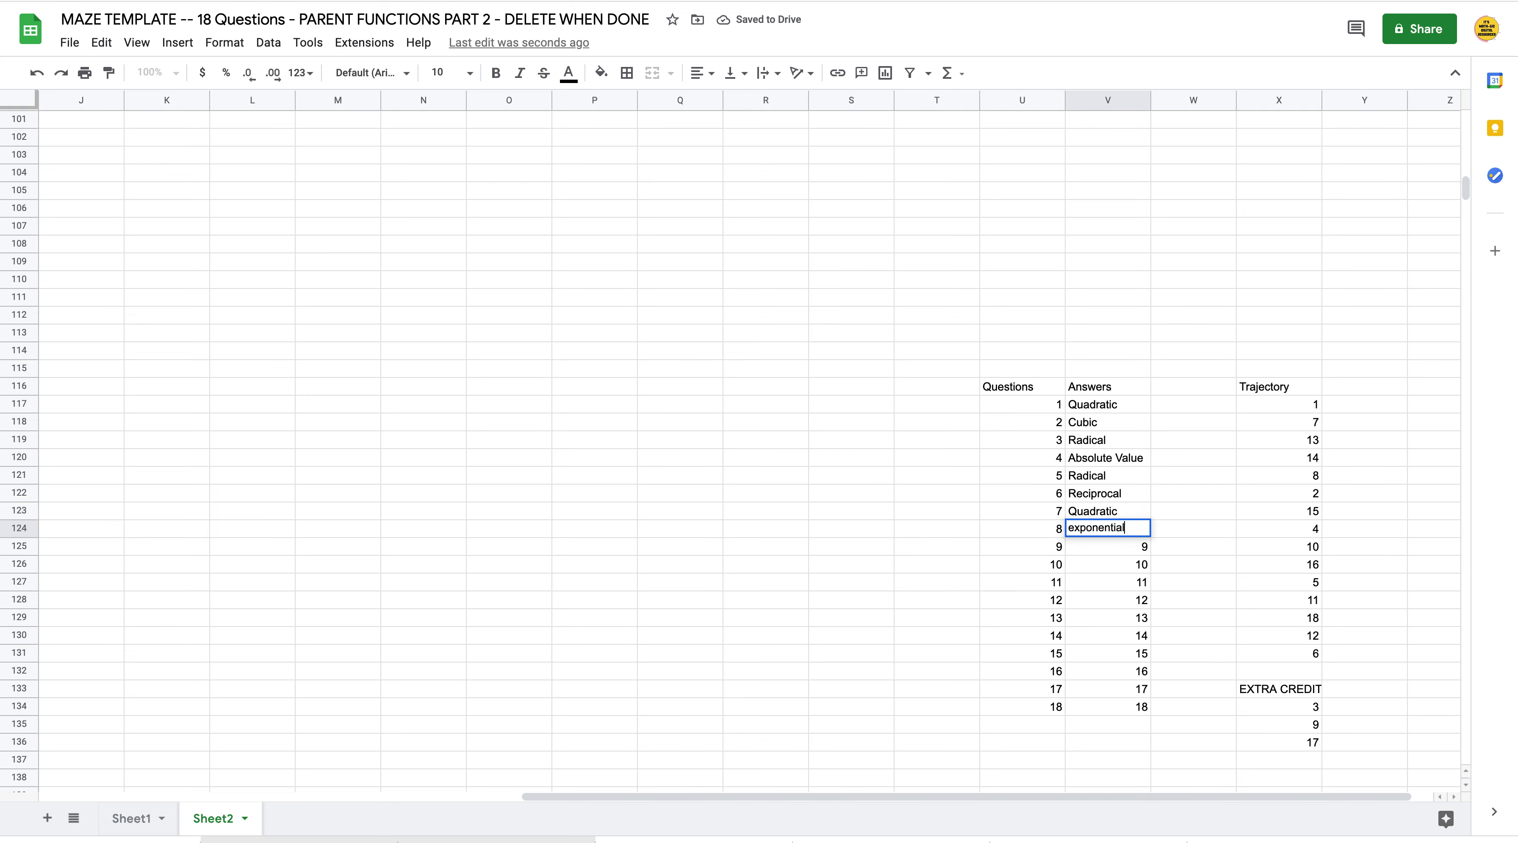
click(1215, 481)
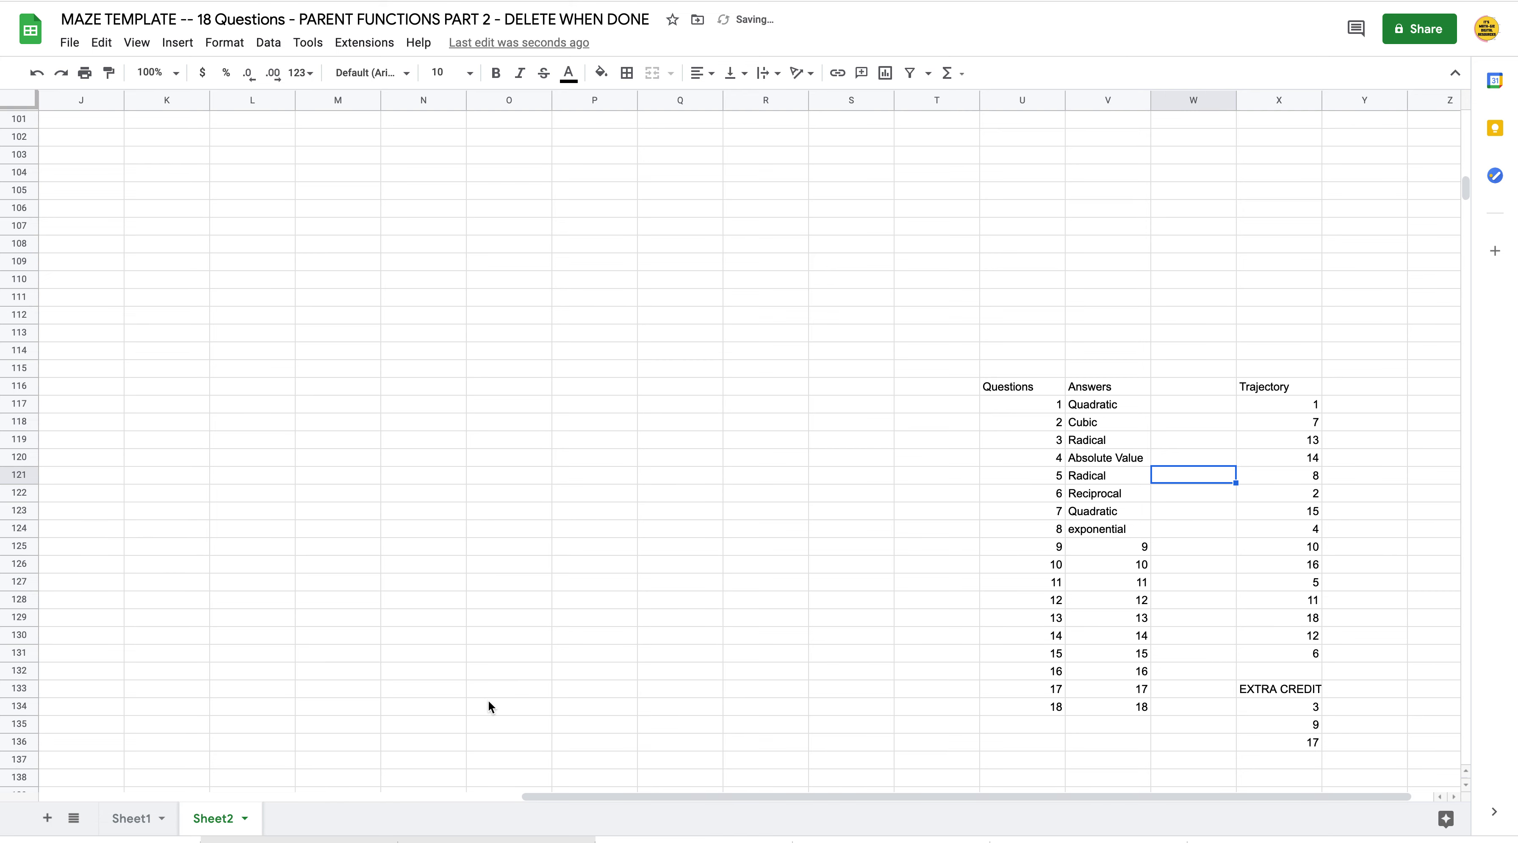
Step: Check question 8's answer on Sheet1, set its Sheet2 answer to "Exponential", and return to the maze board
click(127, 818)
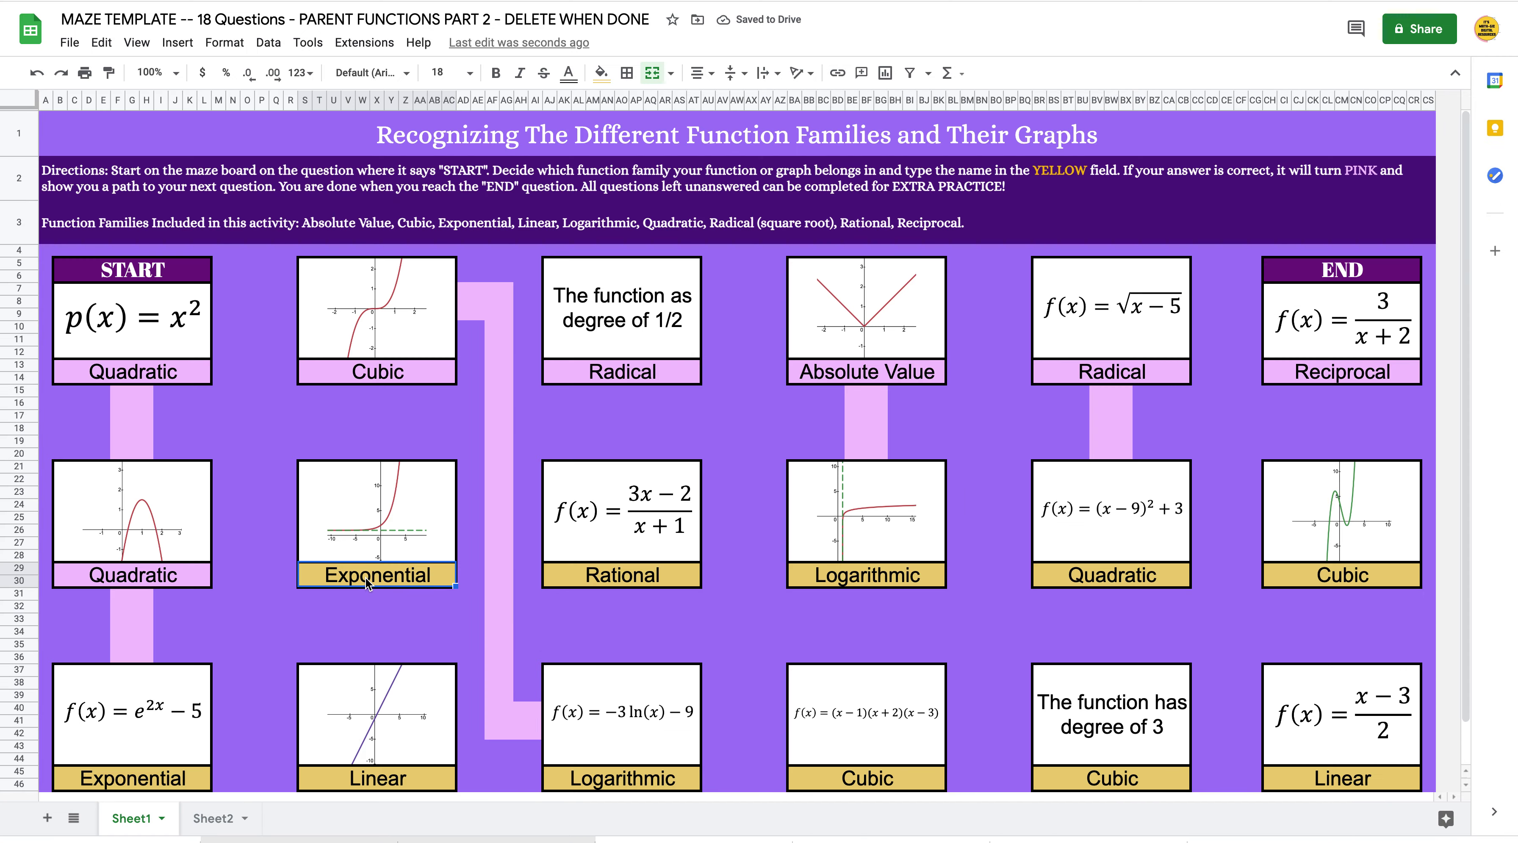
click(217, 819)
click(1117, 534)
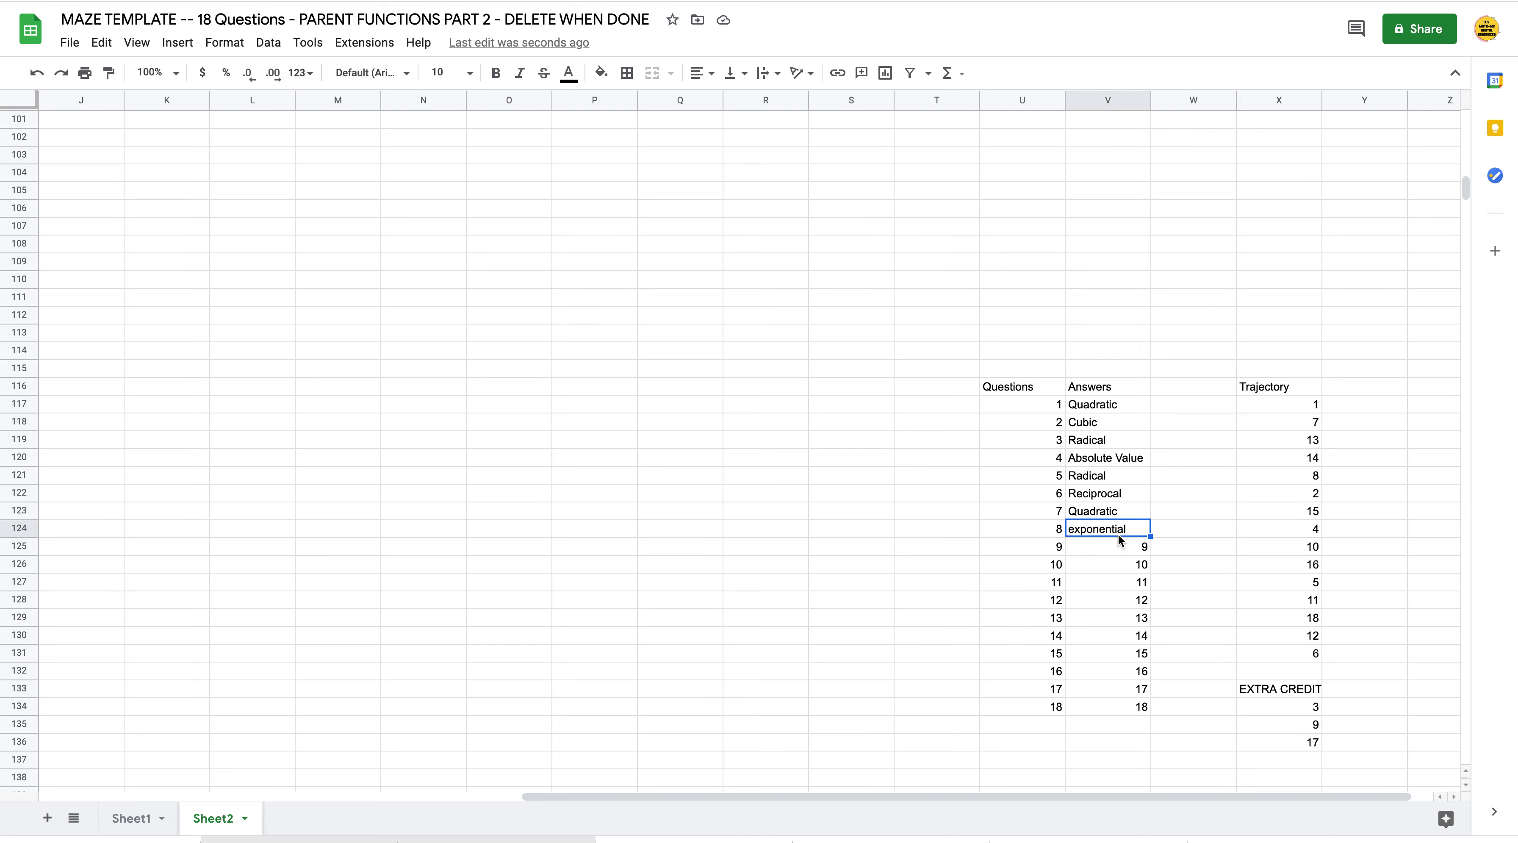
text(Exponential)
key(Return)
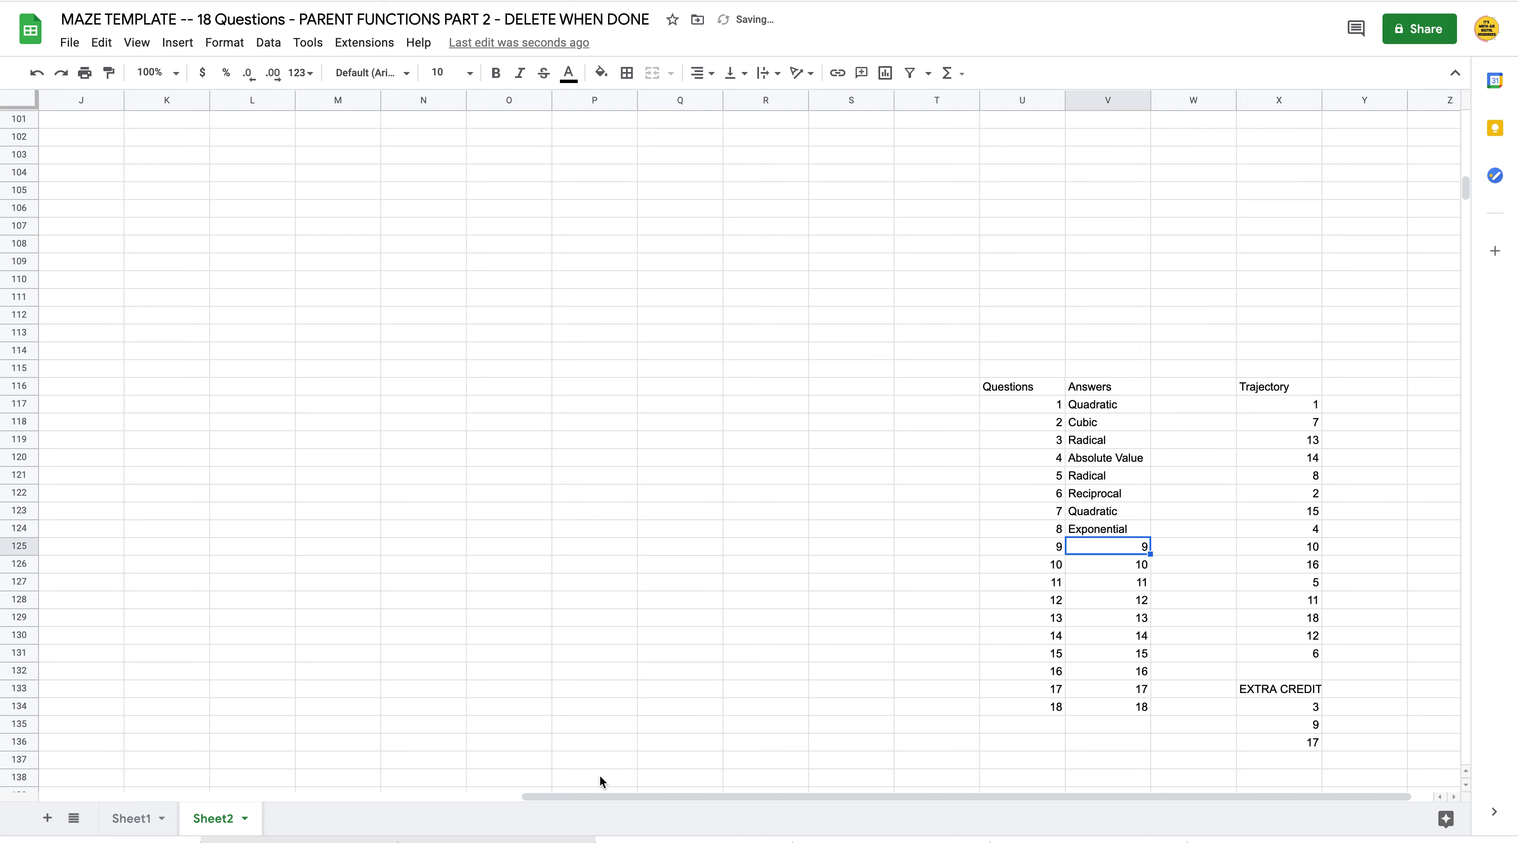
click(135, 818)
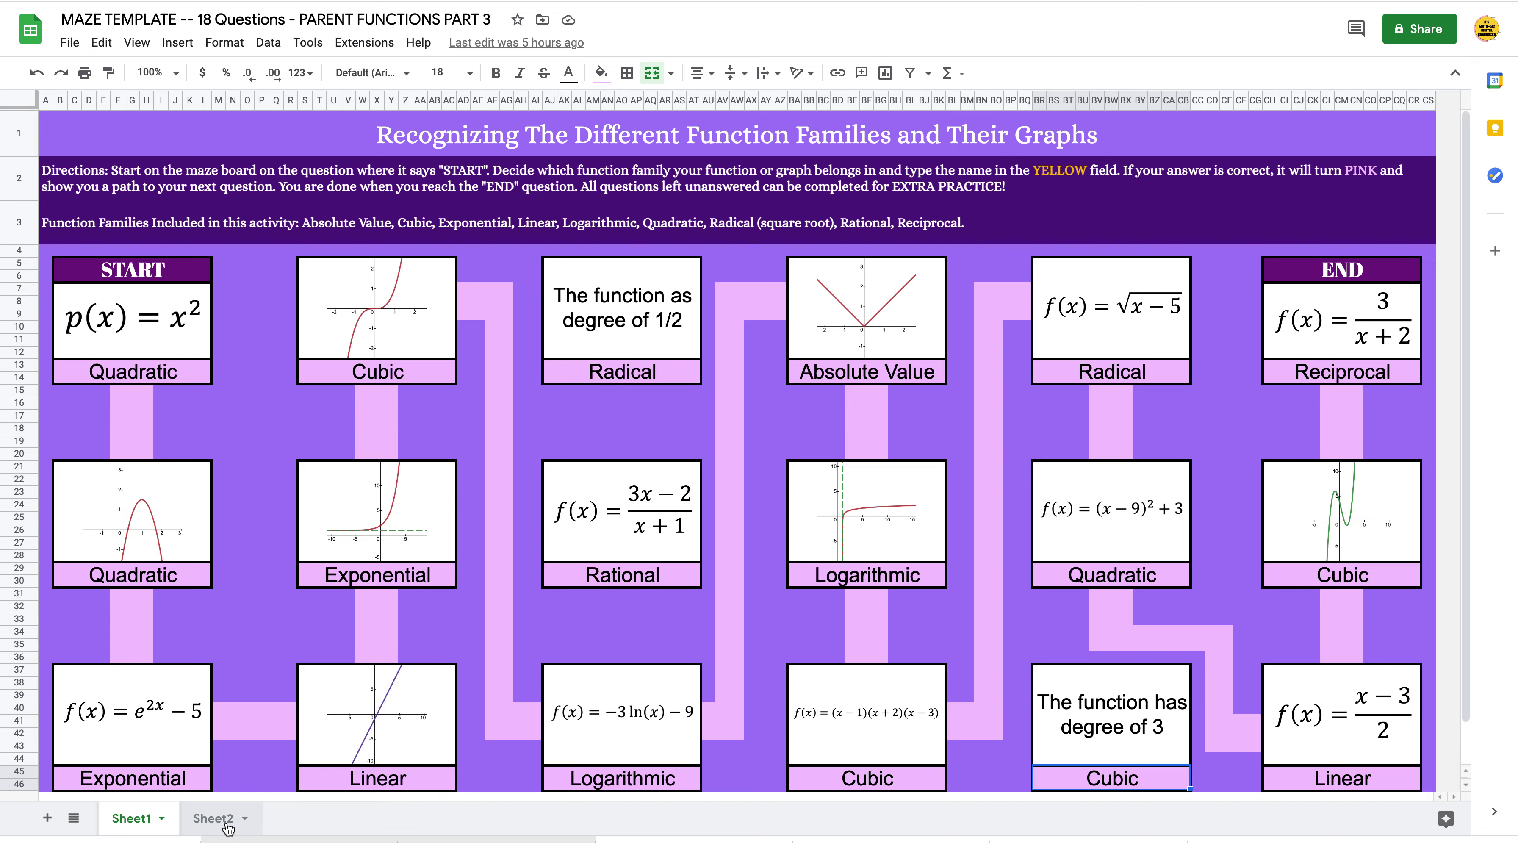
Step: On Sheet2 of the PART 3 maze, try making all text white, then change it back to black
click(227, 826)
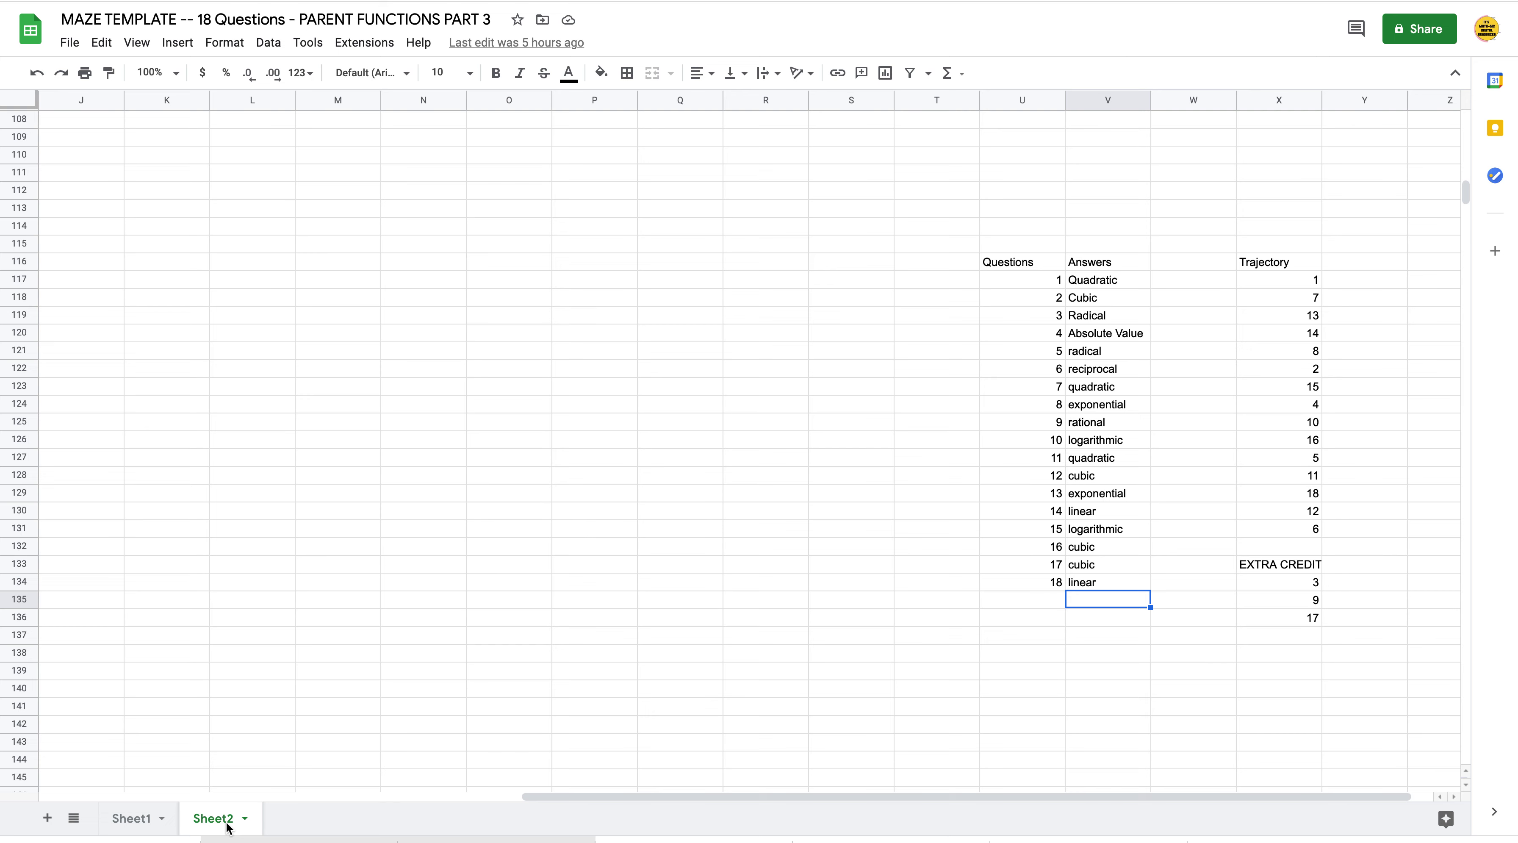
click(30, 106)
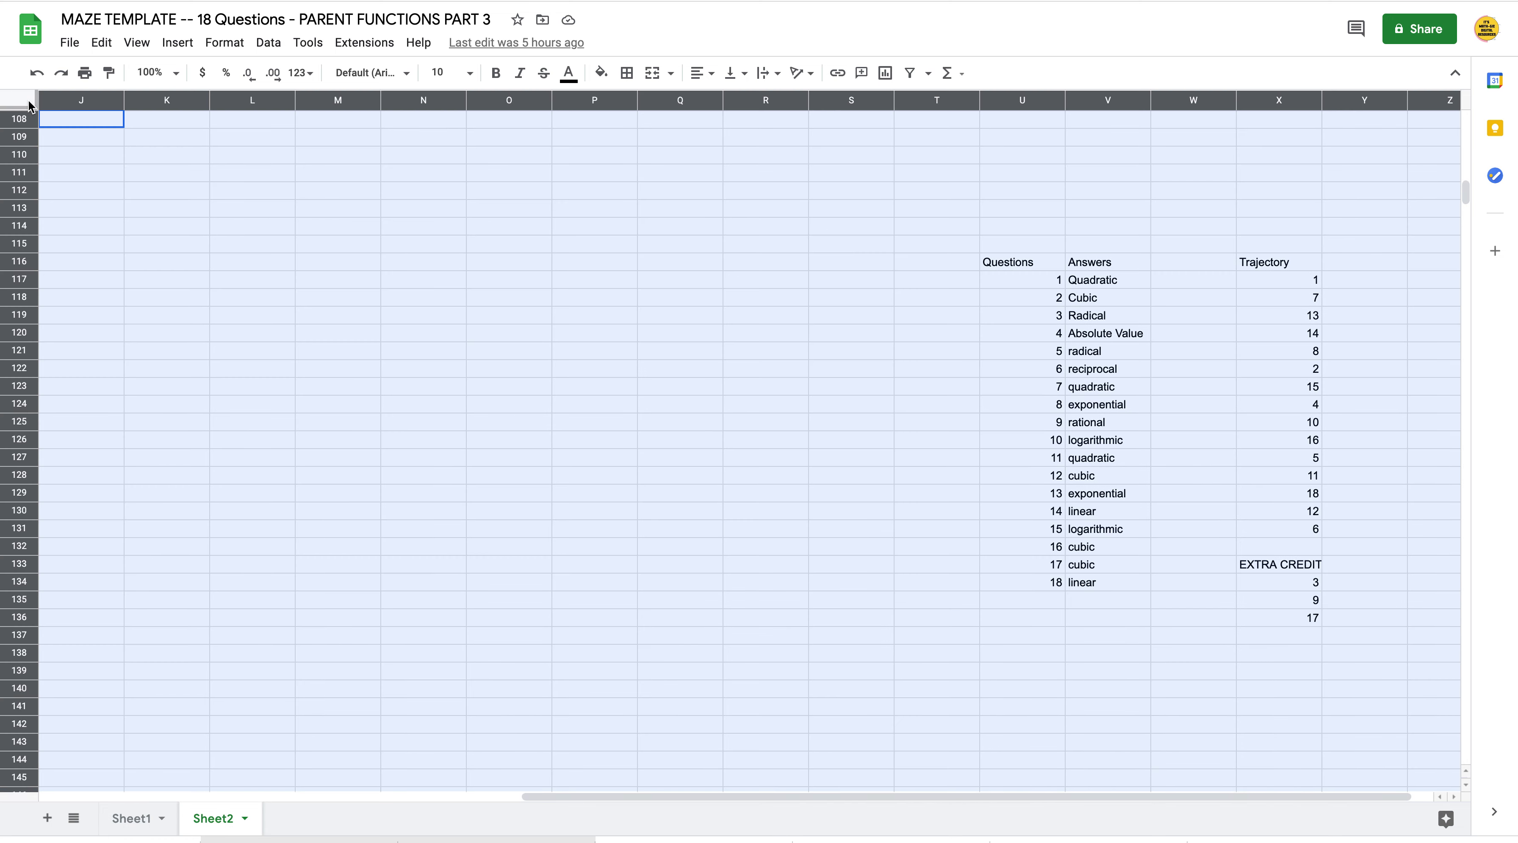
click(568, 73)
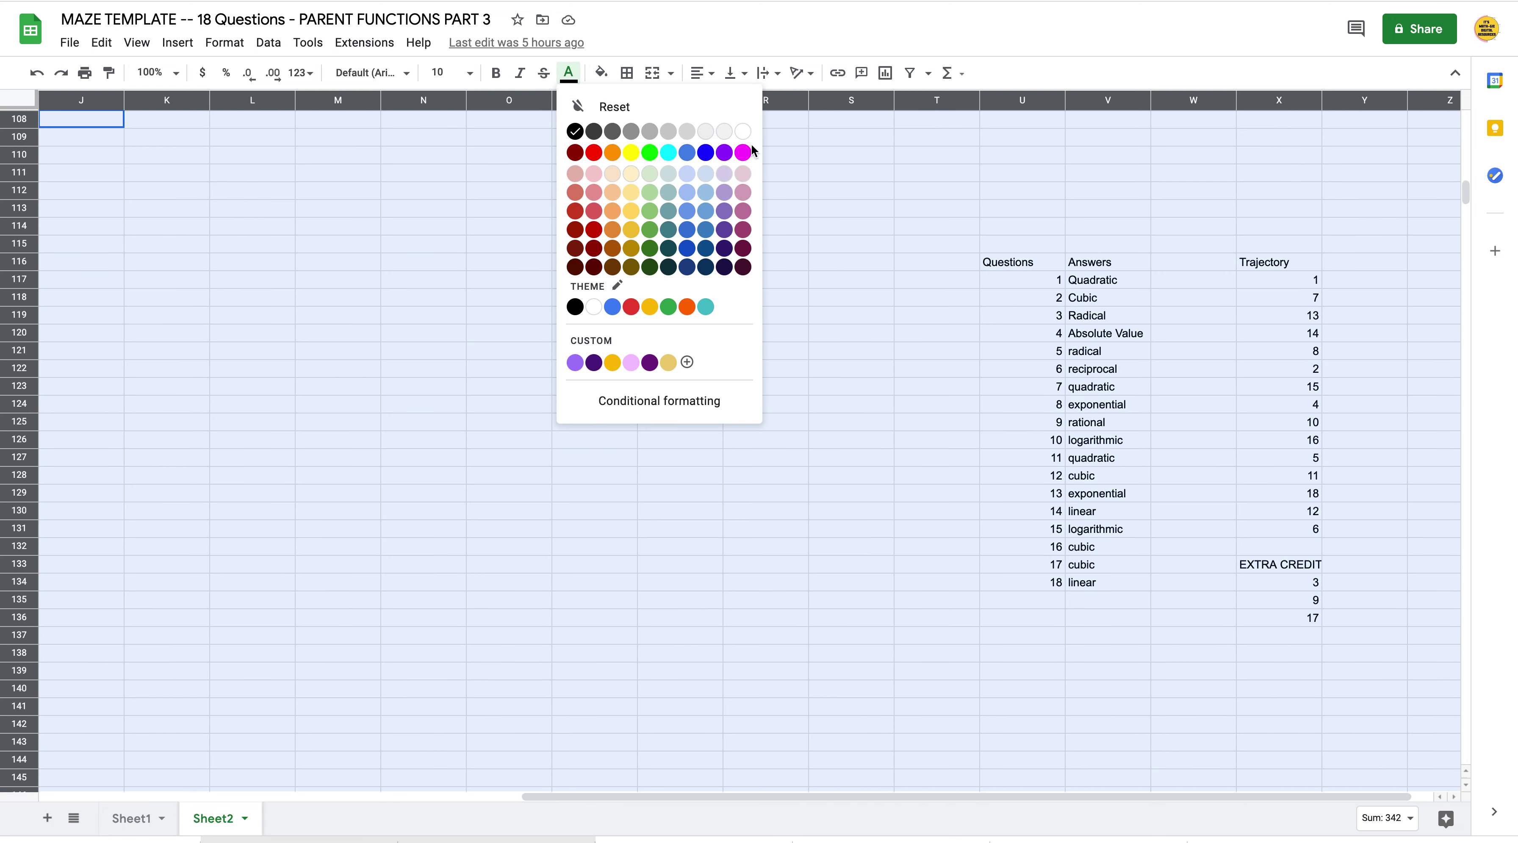
click(742, 131)
click(603, 293)
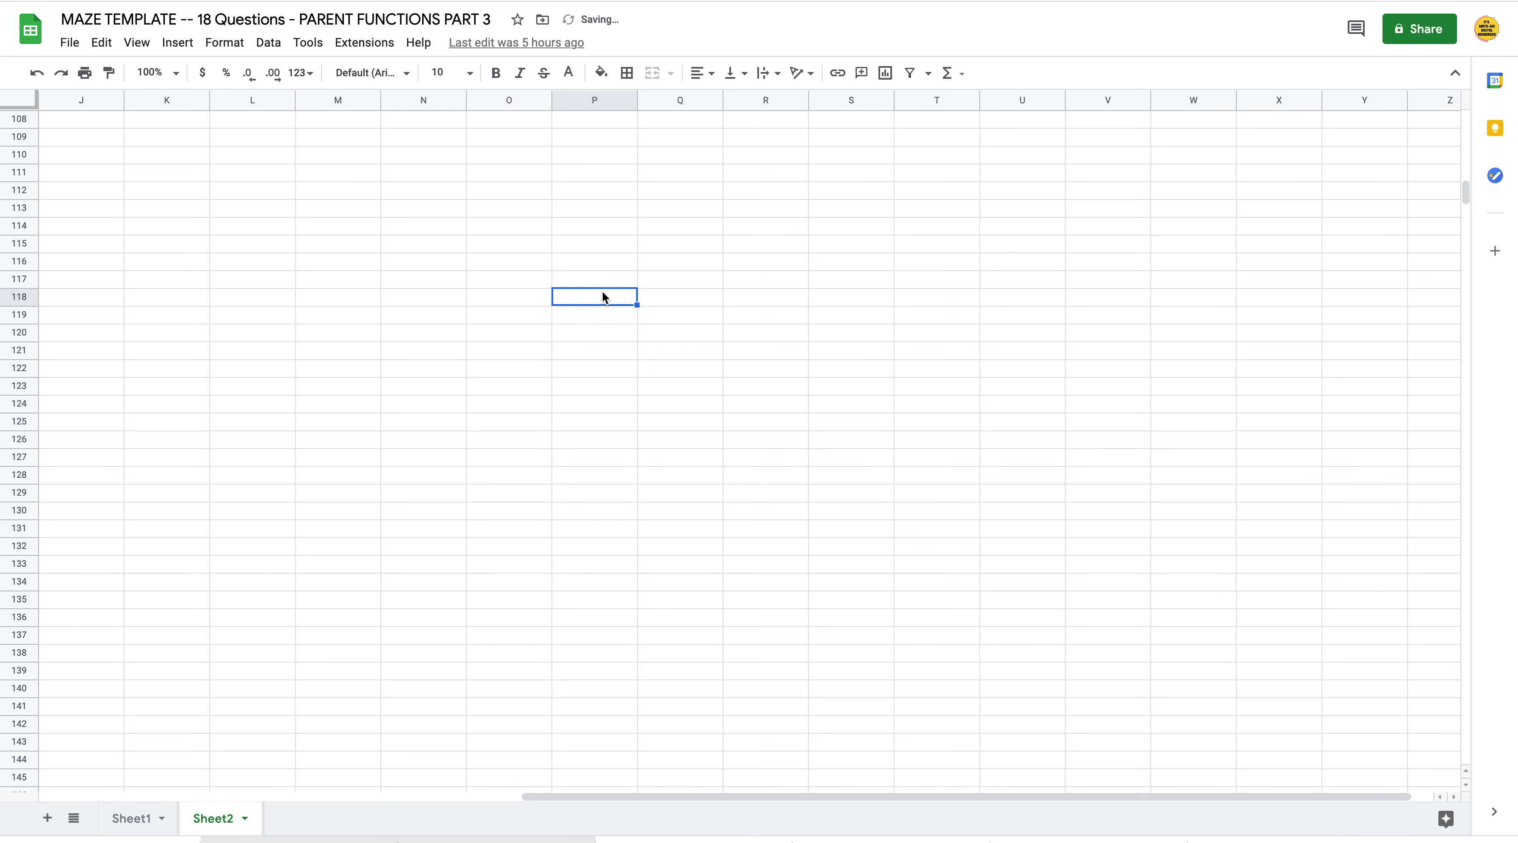
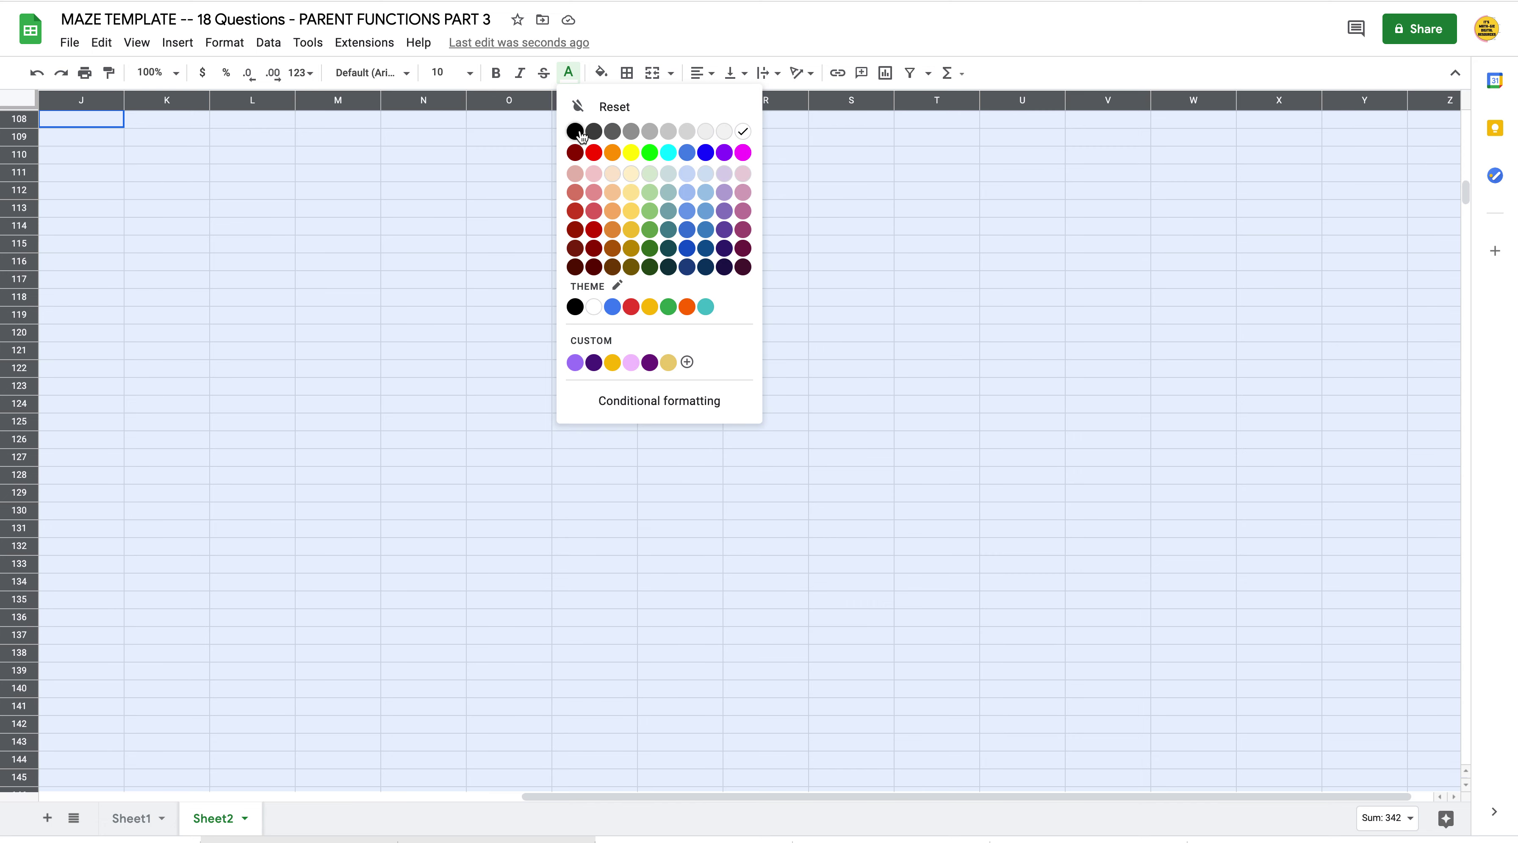
click(549, 424)
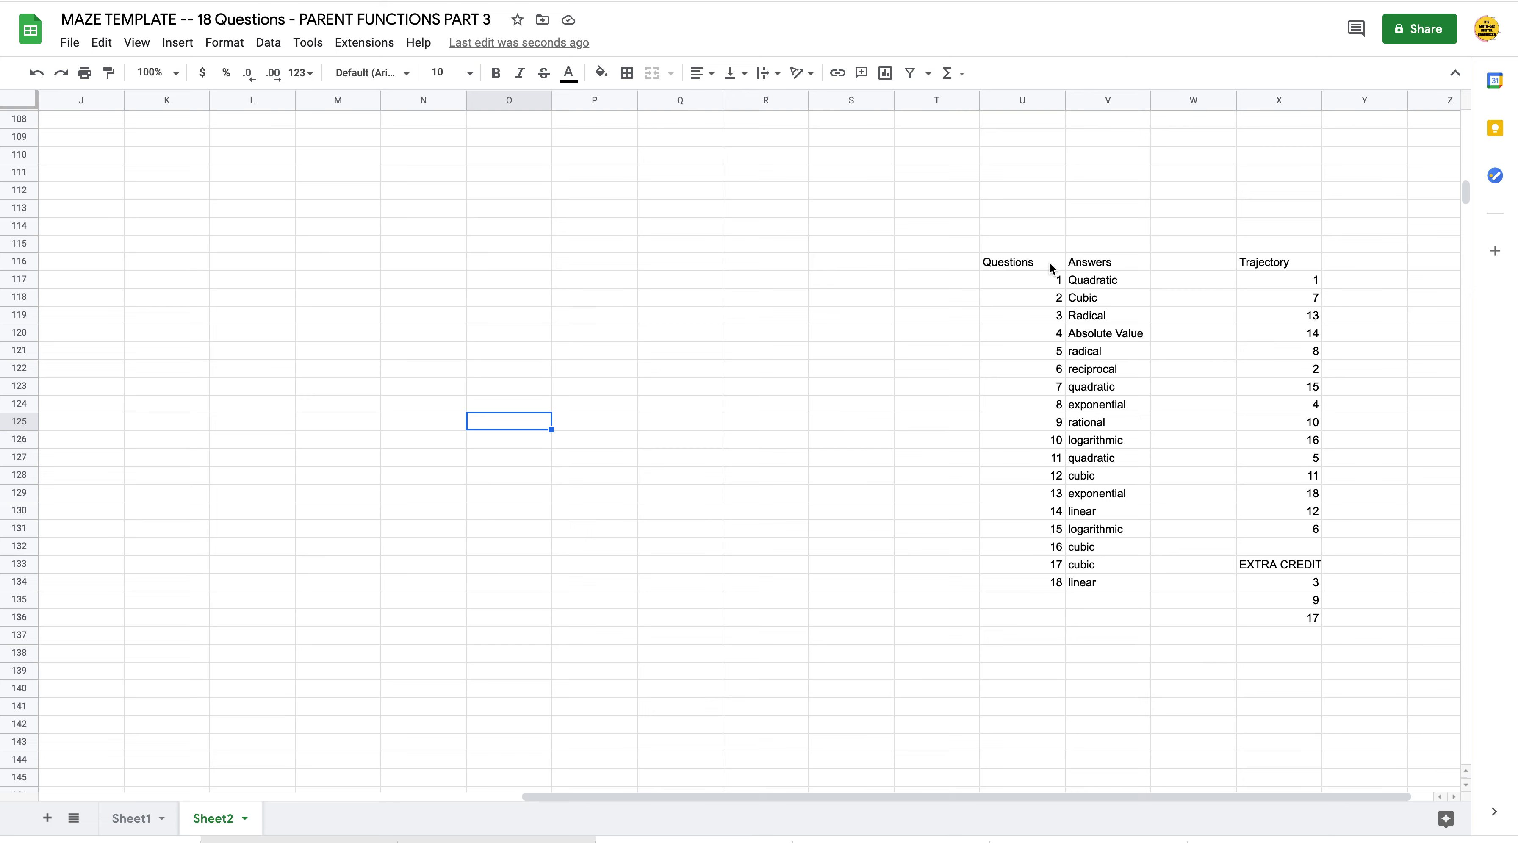
Step: Add a conditional formatting rule to the answer key range U116:X136 giving non-empty cells a white fill and white text
drag(1049, 265, 1279, 621)
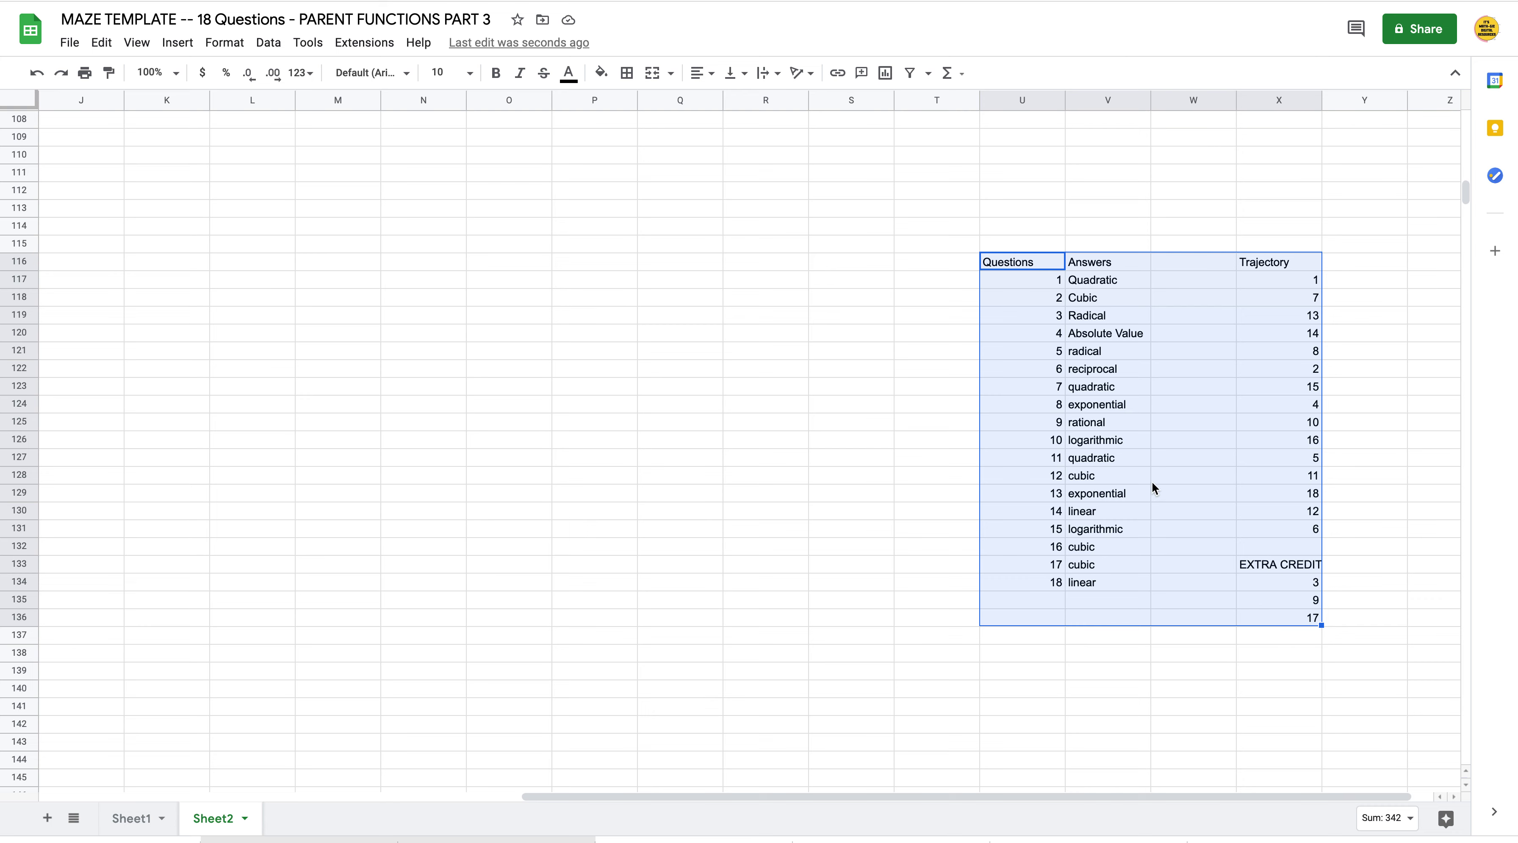
right_click(1156, 466)
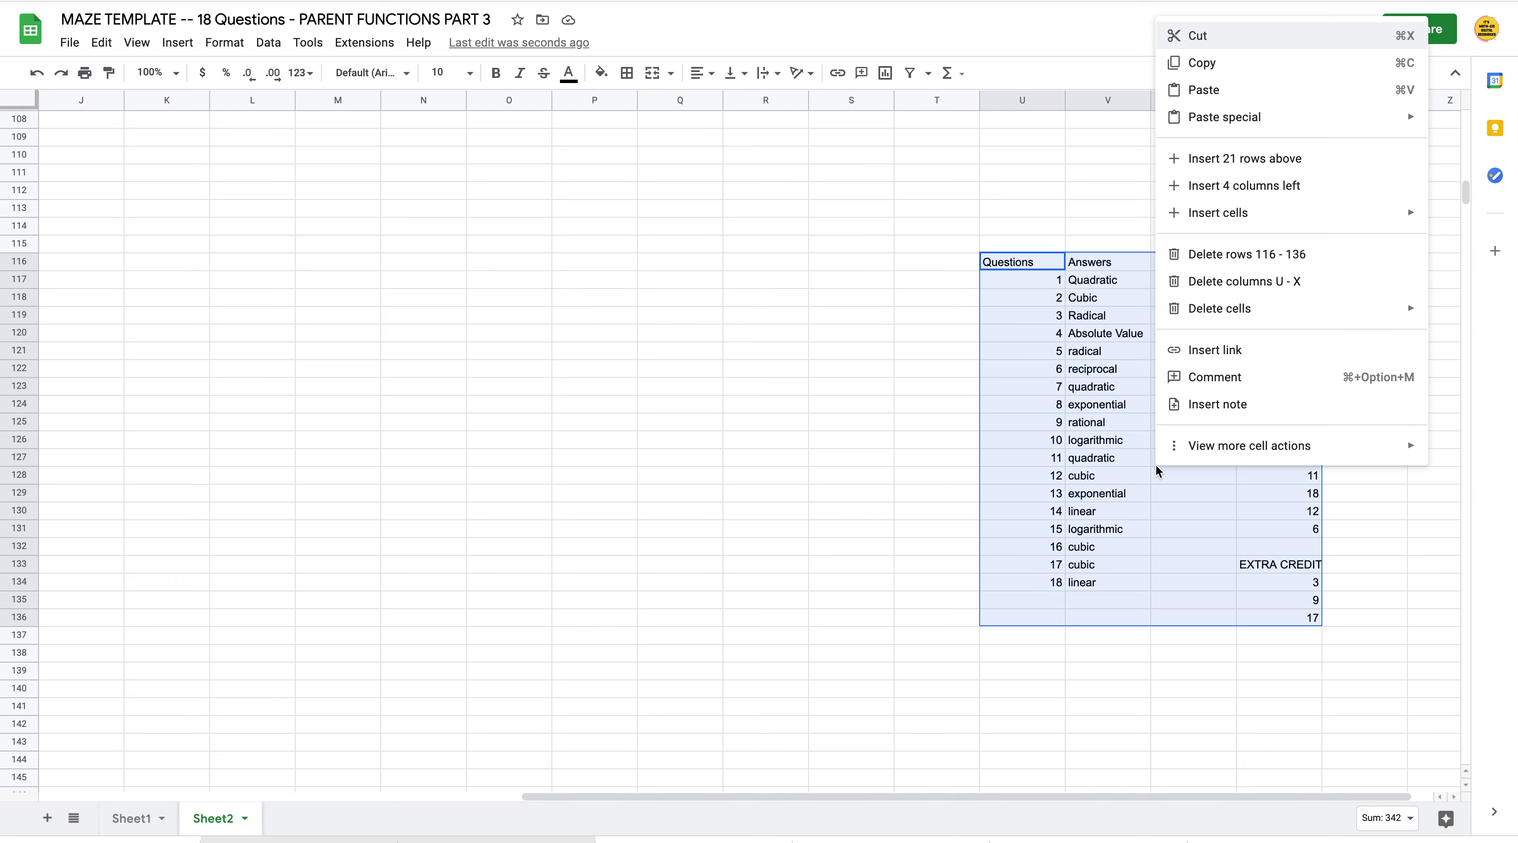
mouse_move(1207, 462)
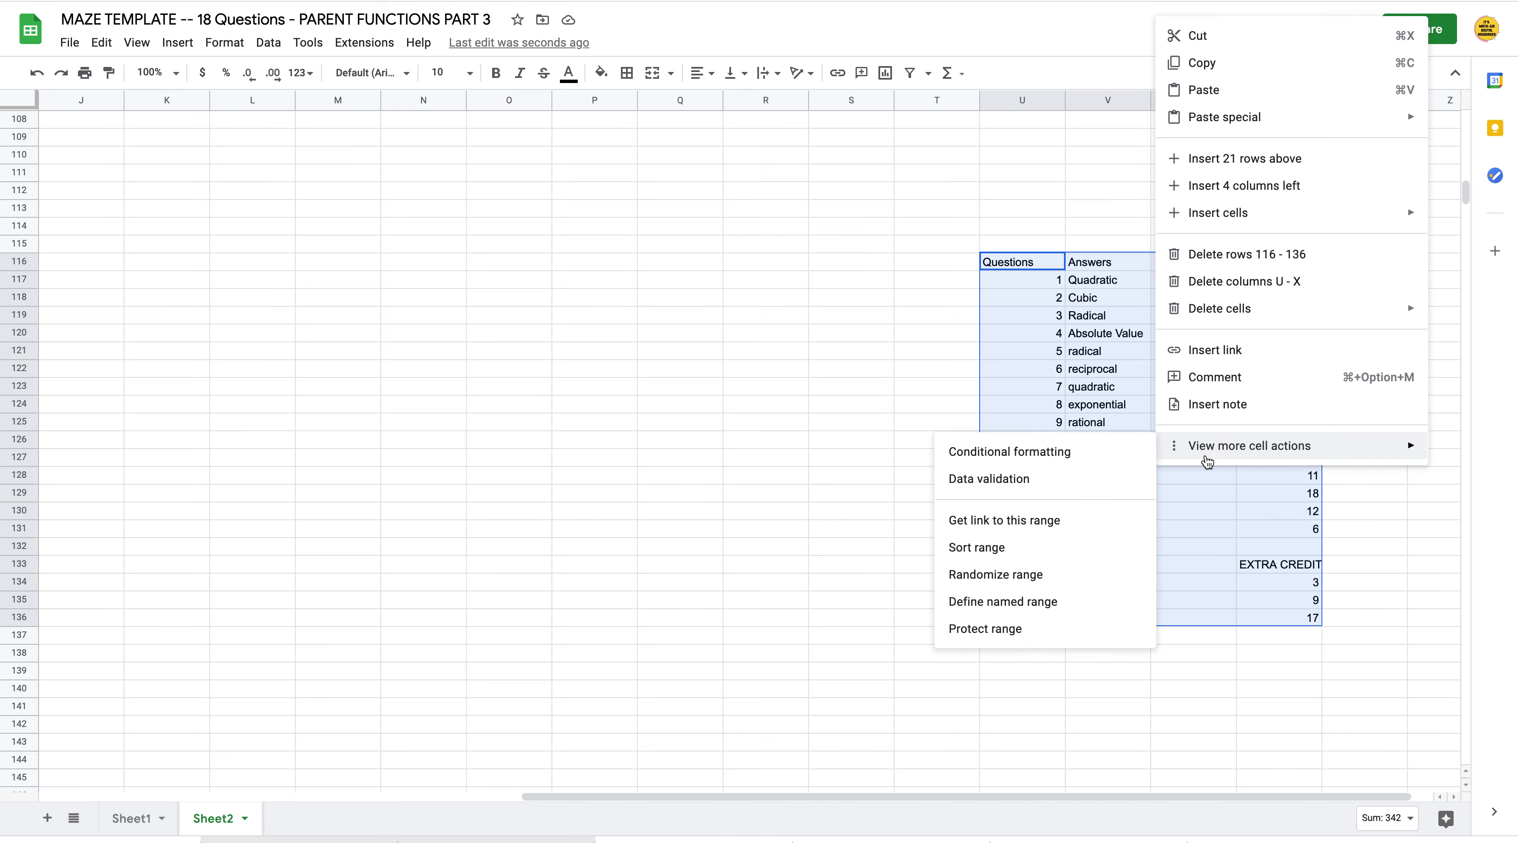
click(1099, 459)
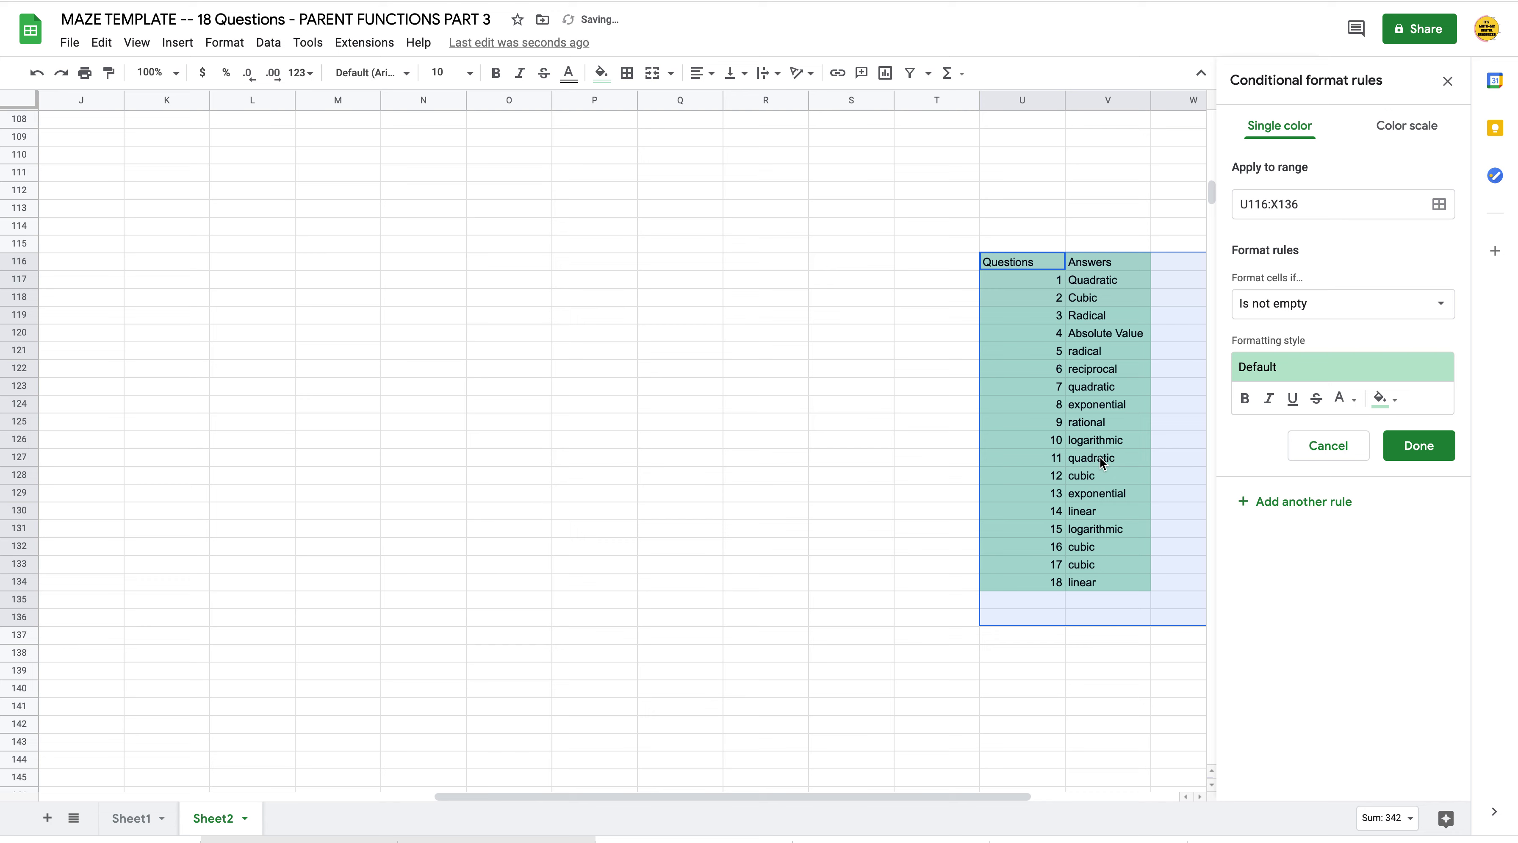
click(1396, 403)
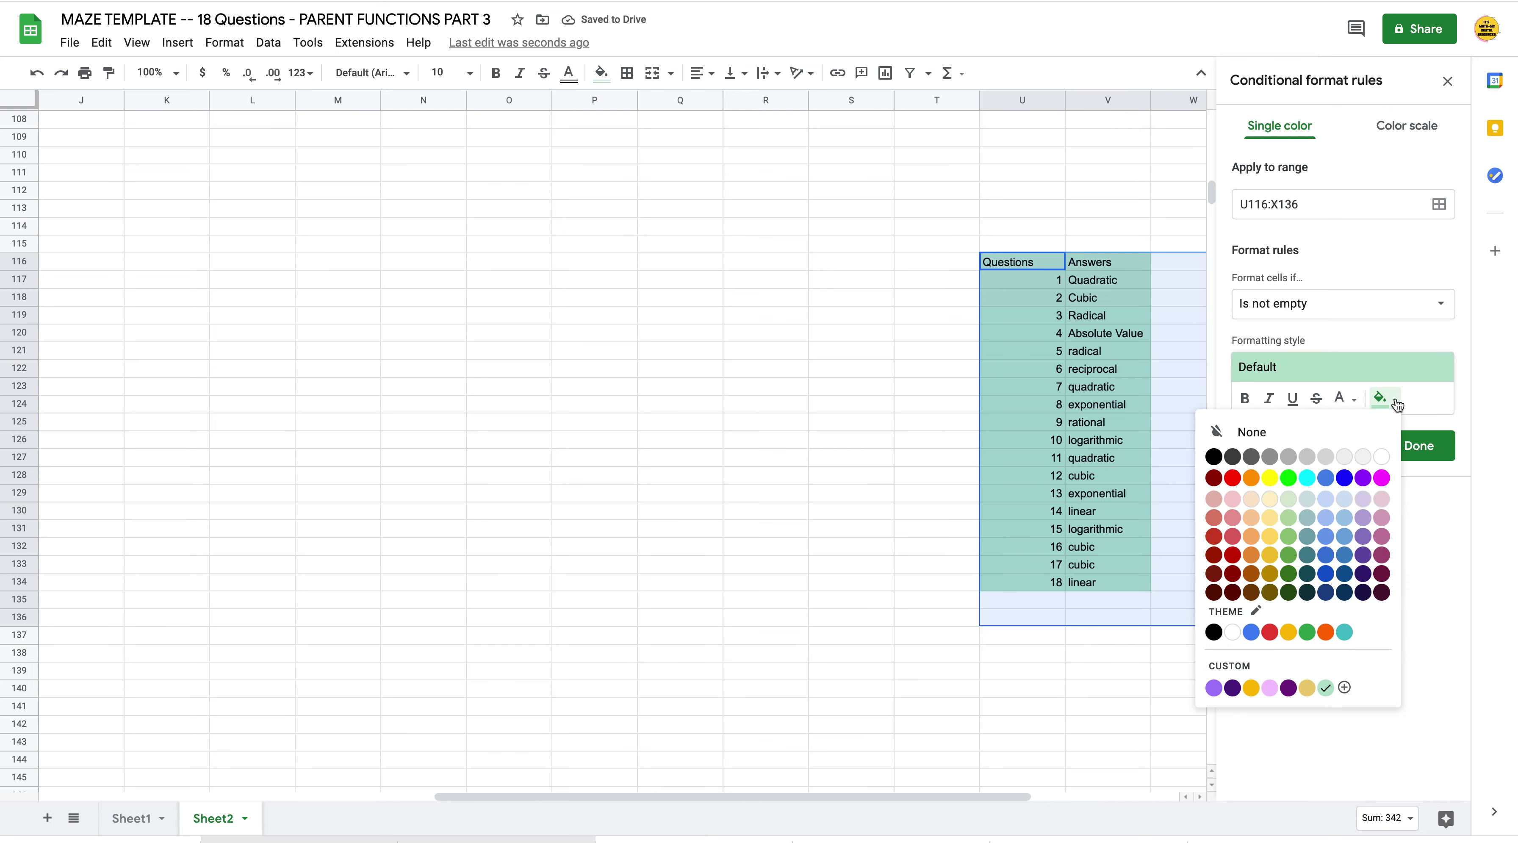
click(1385, 457)
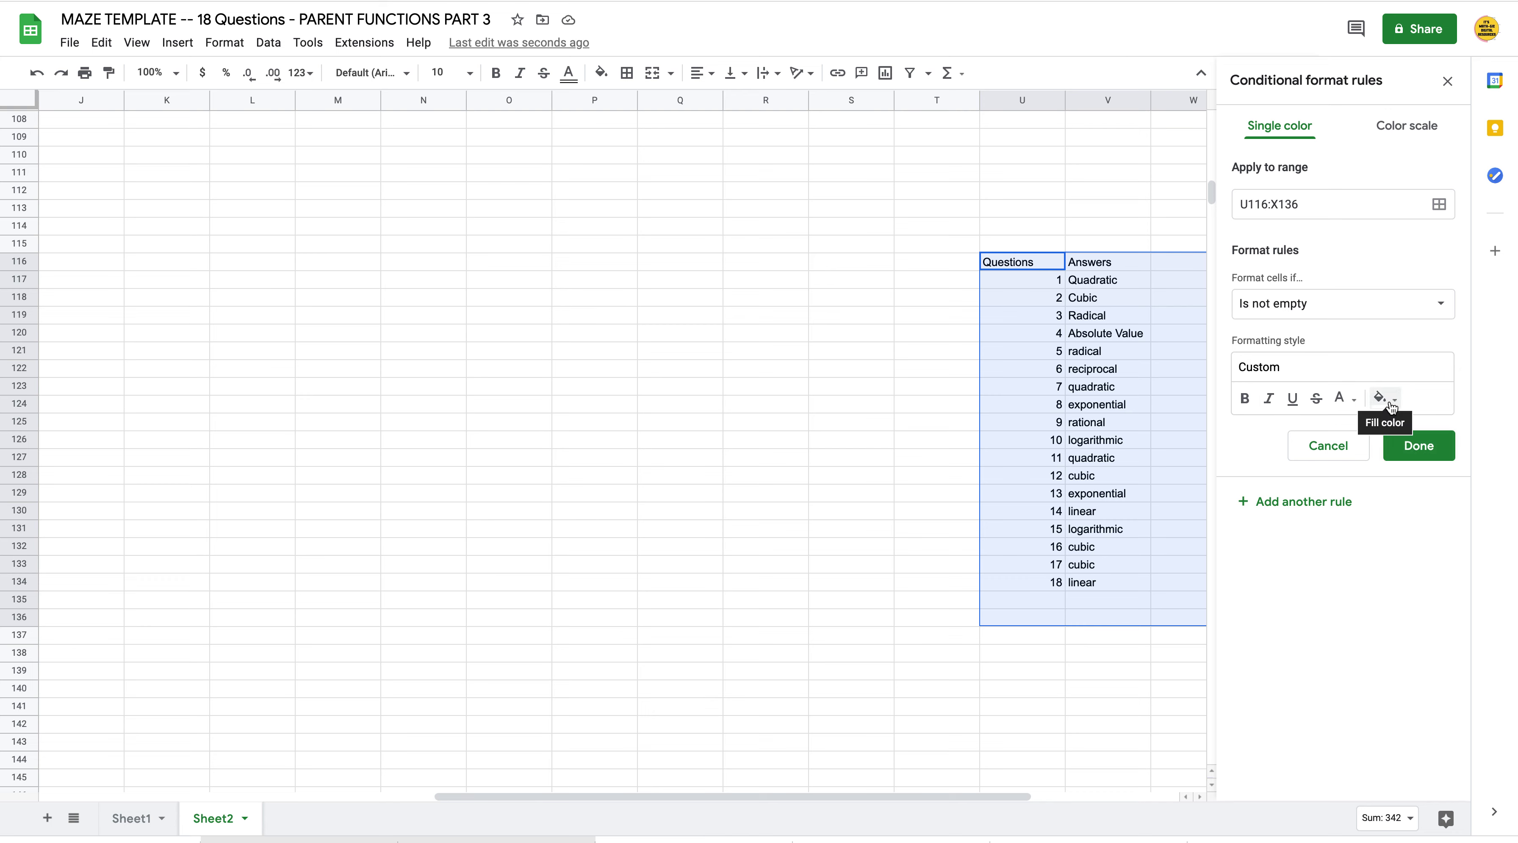
click(1354, 405)
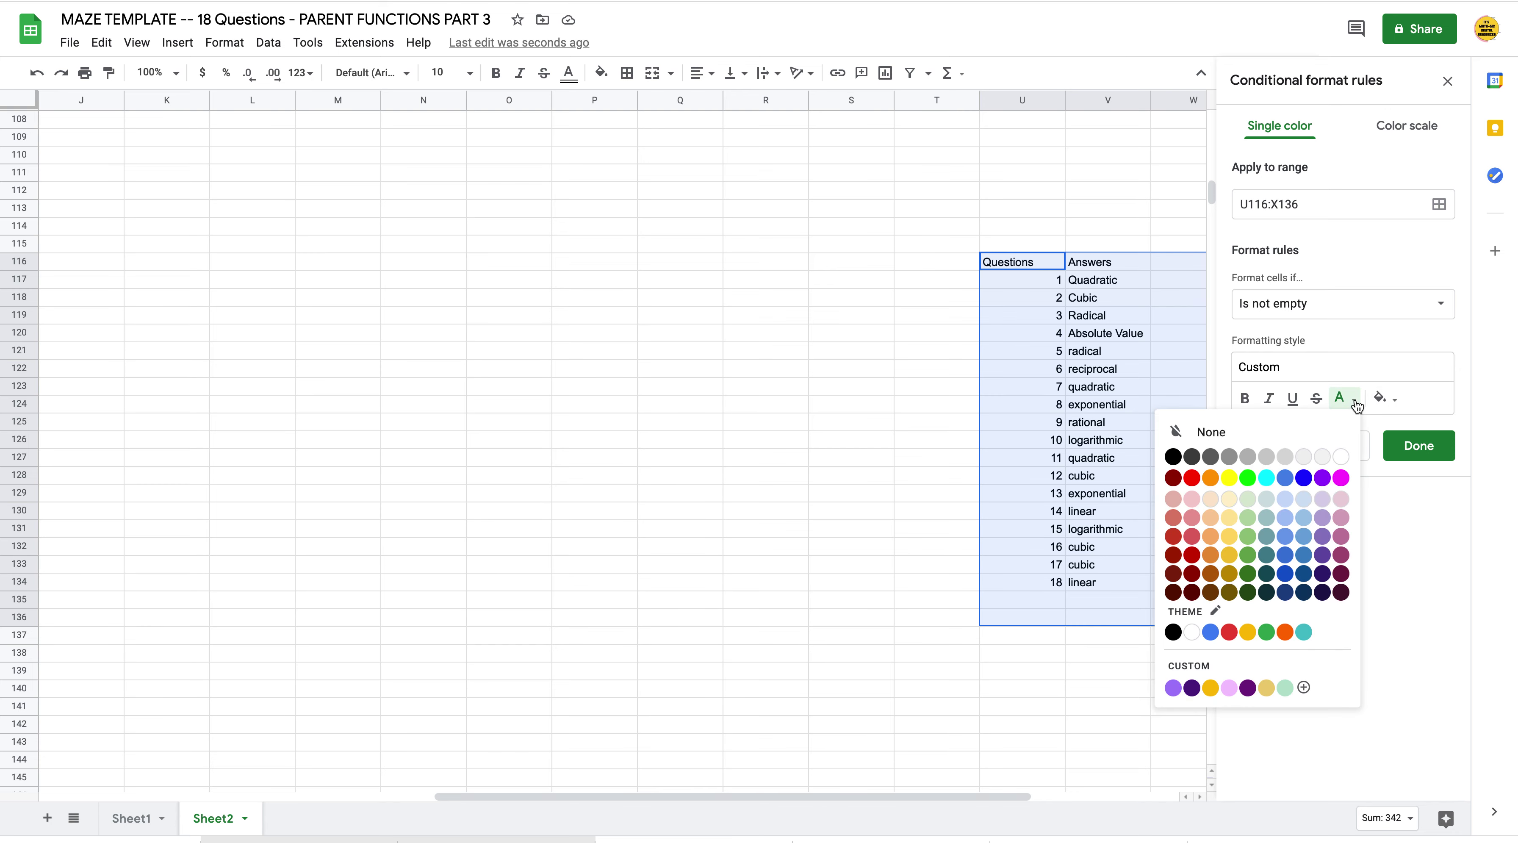
click(1346, 452)
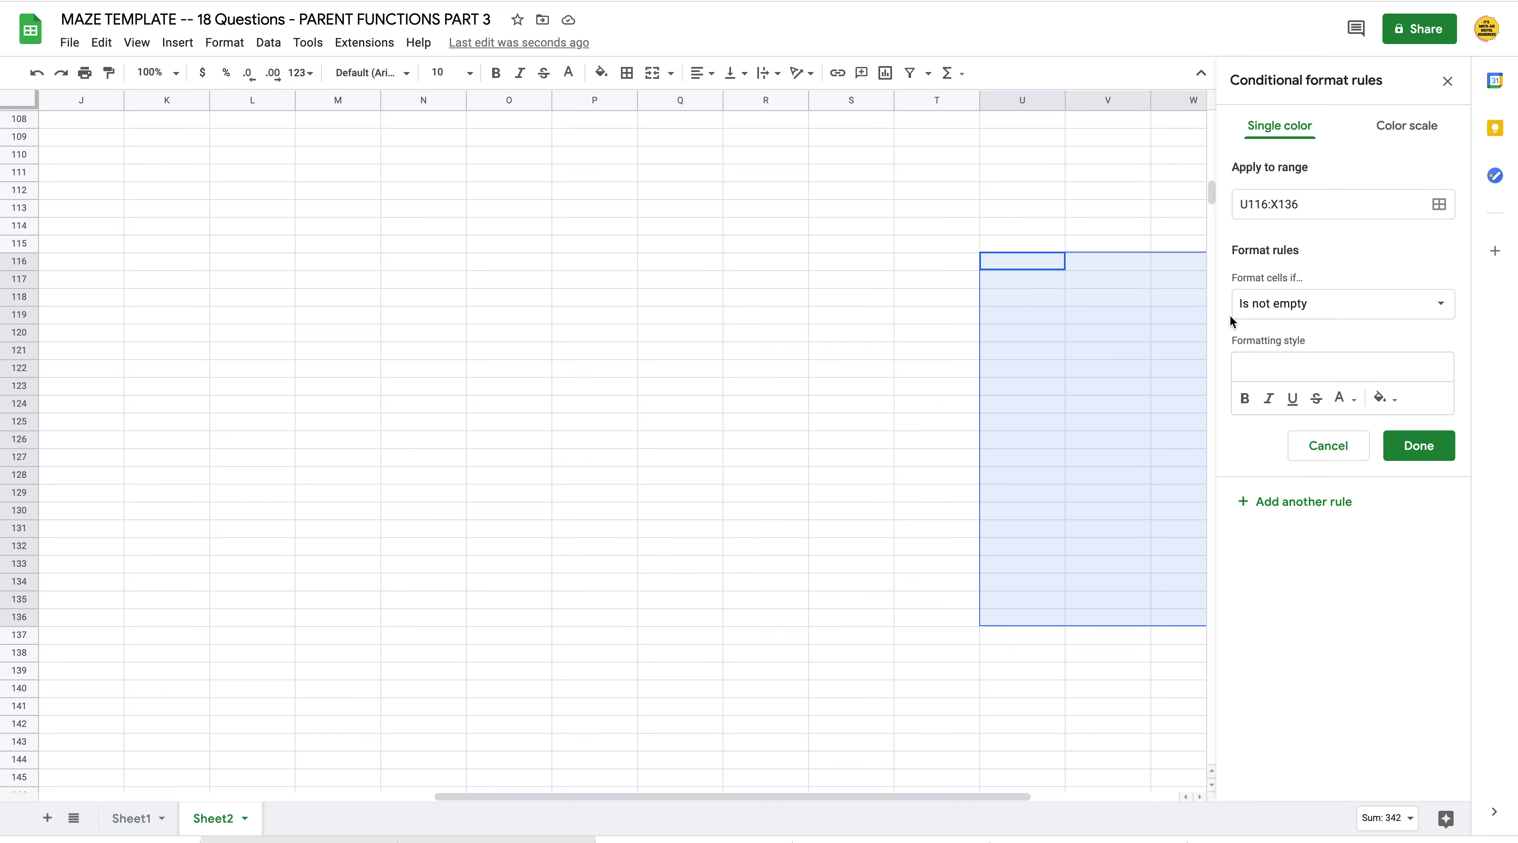
click(1411, 456)
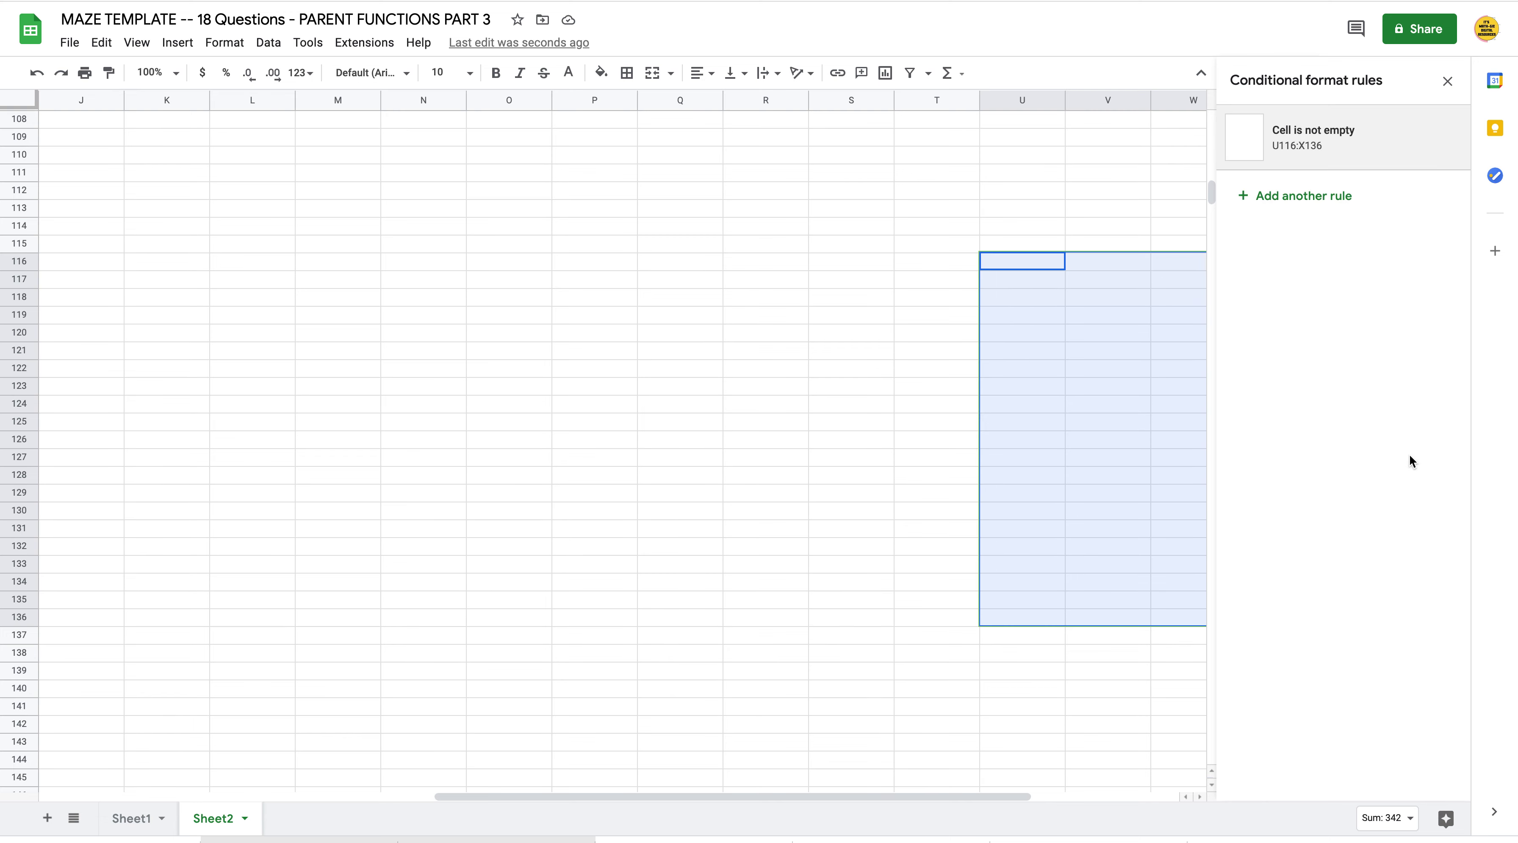
click(189, 288)
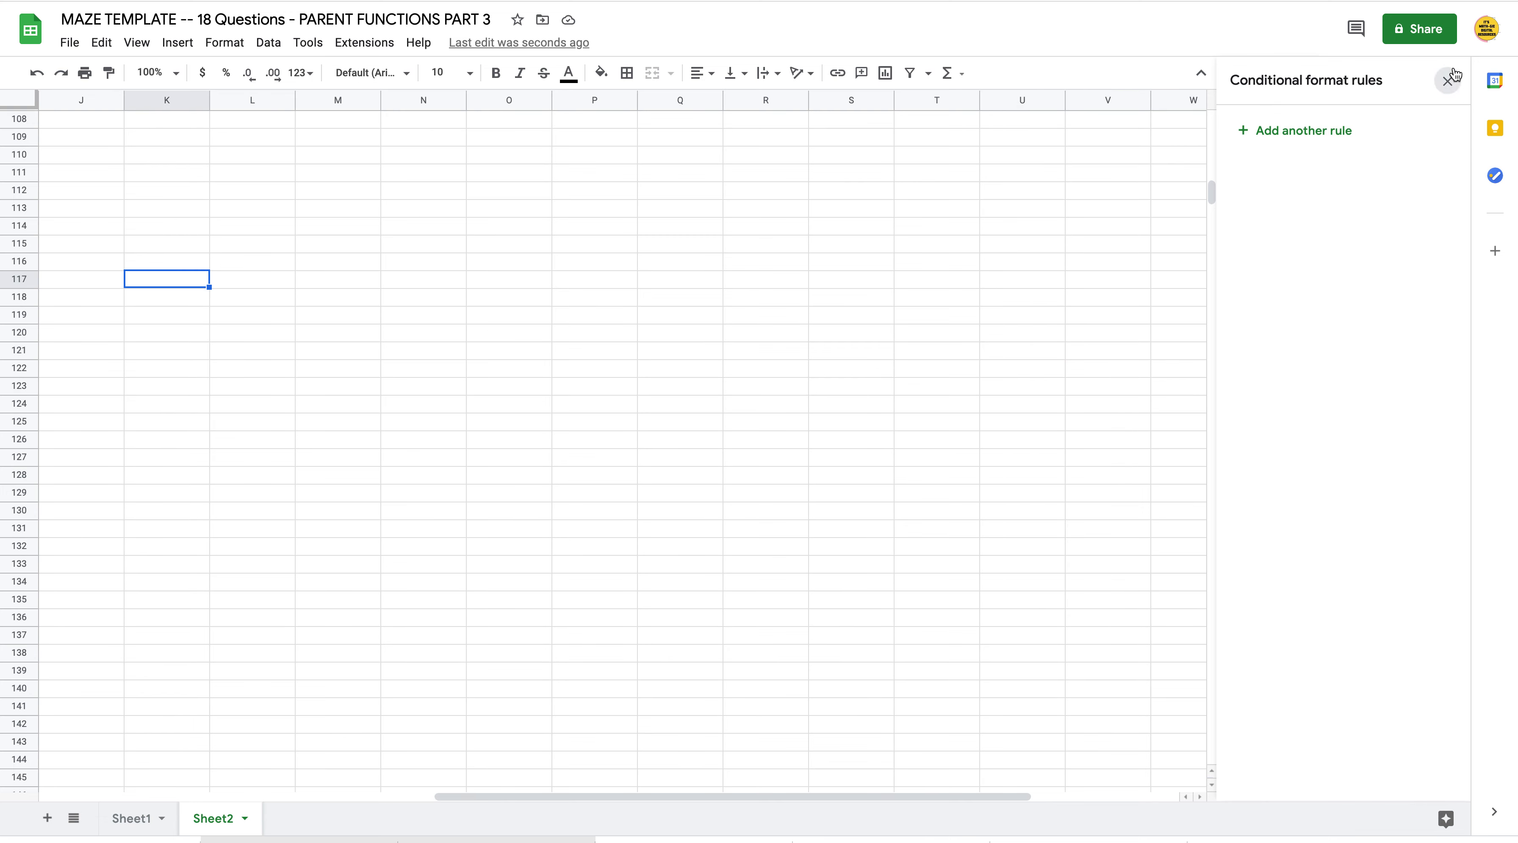
click(1448, 81)
scroll(481, 356, up, 15)
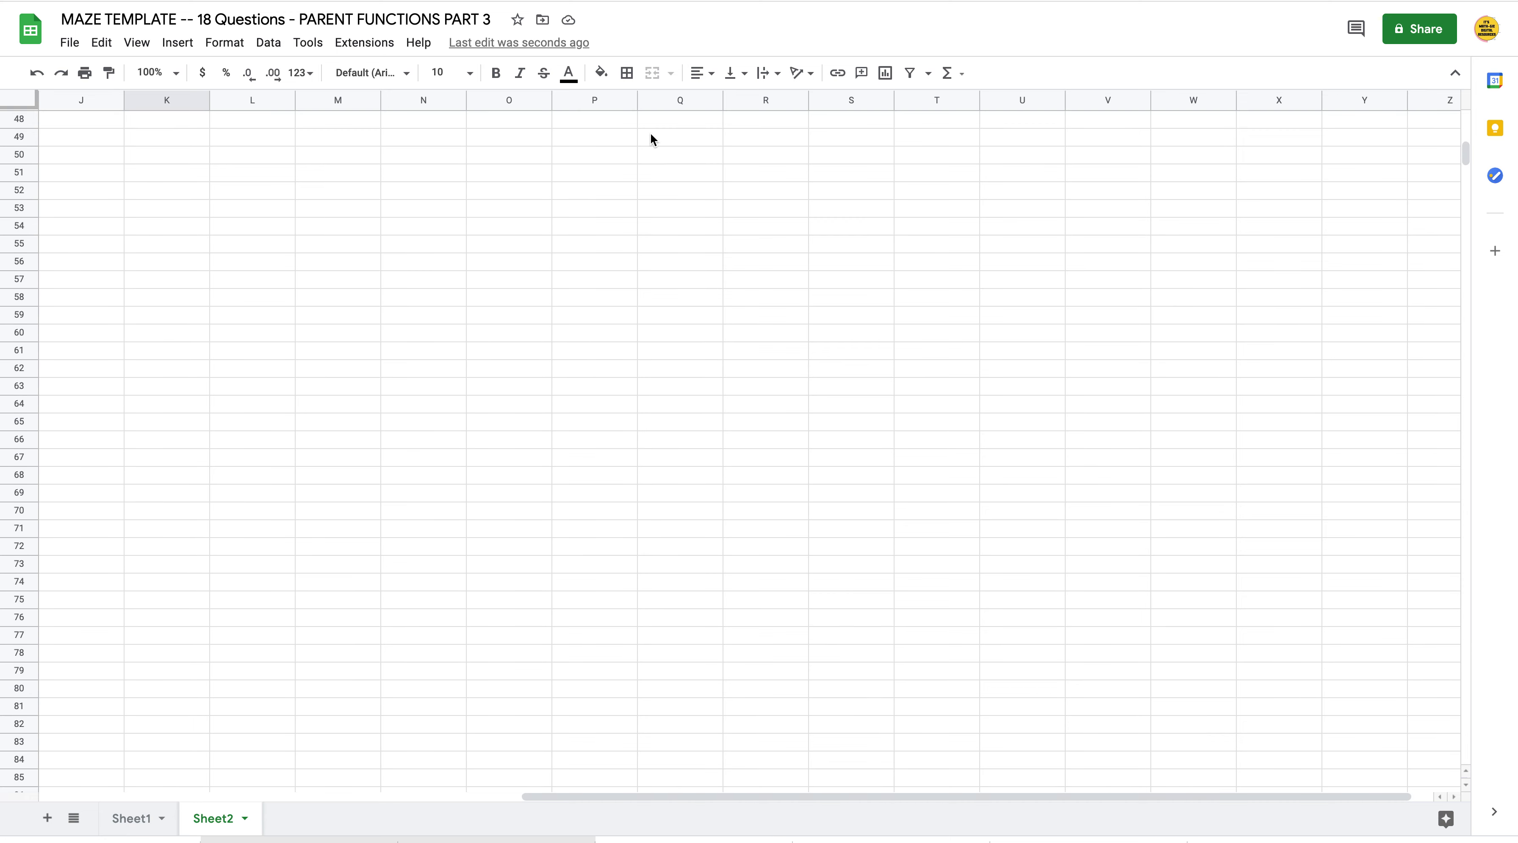
click(362, 366)
click(526, 228)
click(460, 440)
click(750, 348)
click(660, 229)
click(1176, 604)
click(1063, 516)
click(1080, 670)
click(1269, 690)
click(1282, 556)
click(1164, 441)
click(1075, 549)
click(1247, 673)
click(1244, 473)
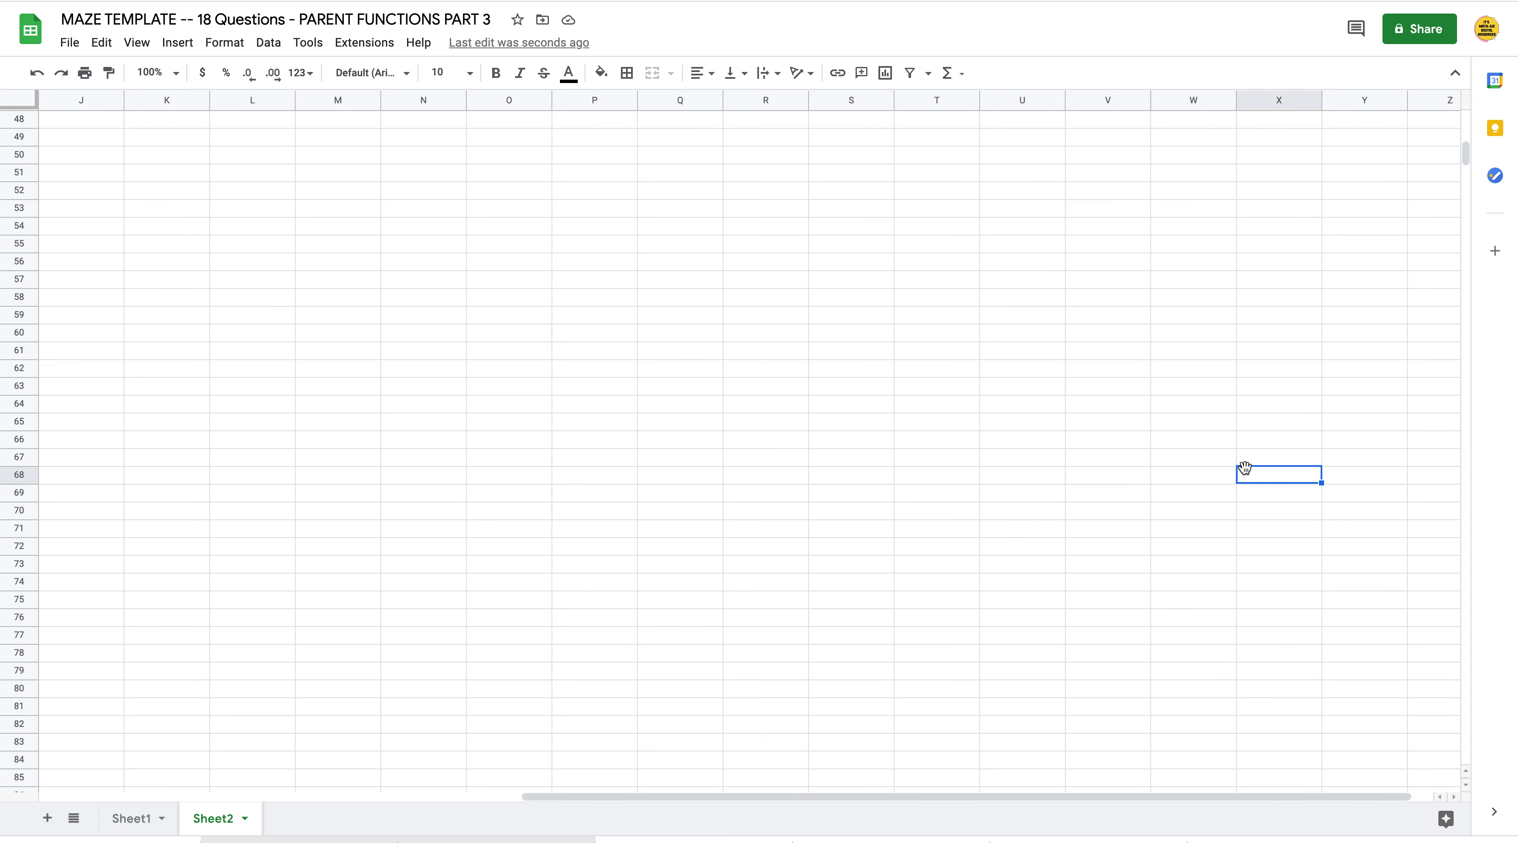
click(1105, 440)
click(1148, 589)
Step: Test the hidden answer key by applying several text colors to the cells from column T onward, then restore black
drag(940, 267, 1443, 829)
click(568, 73)
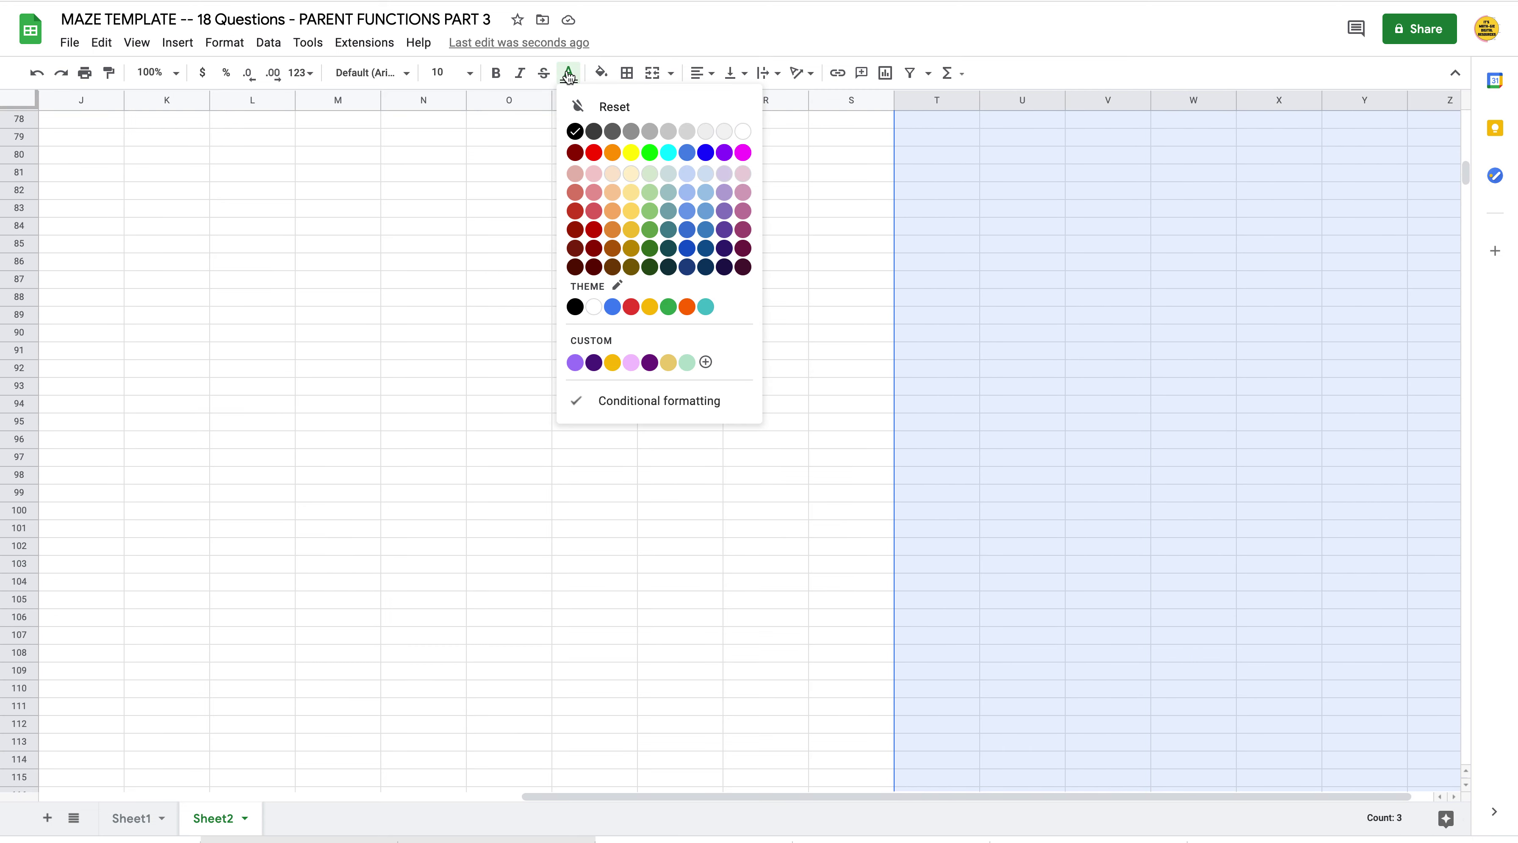
click(649, 152)
click(568, 73)
click(684, 228)
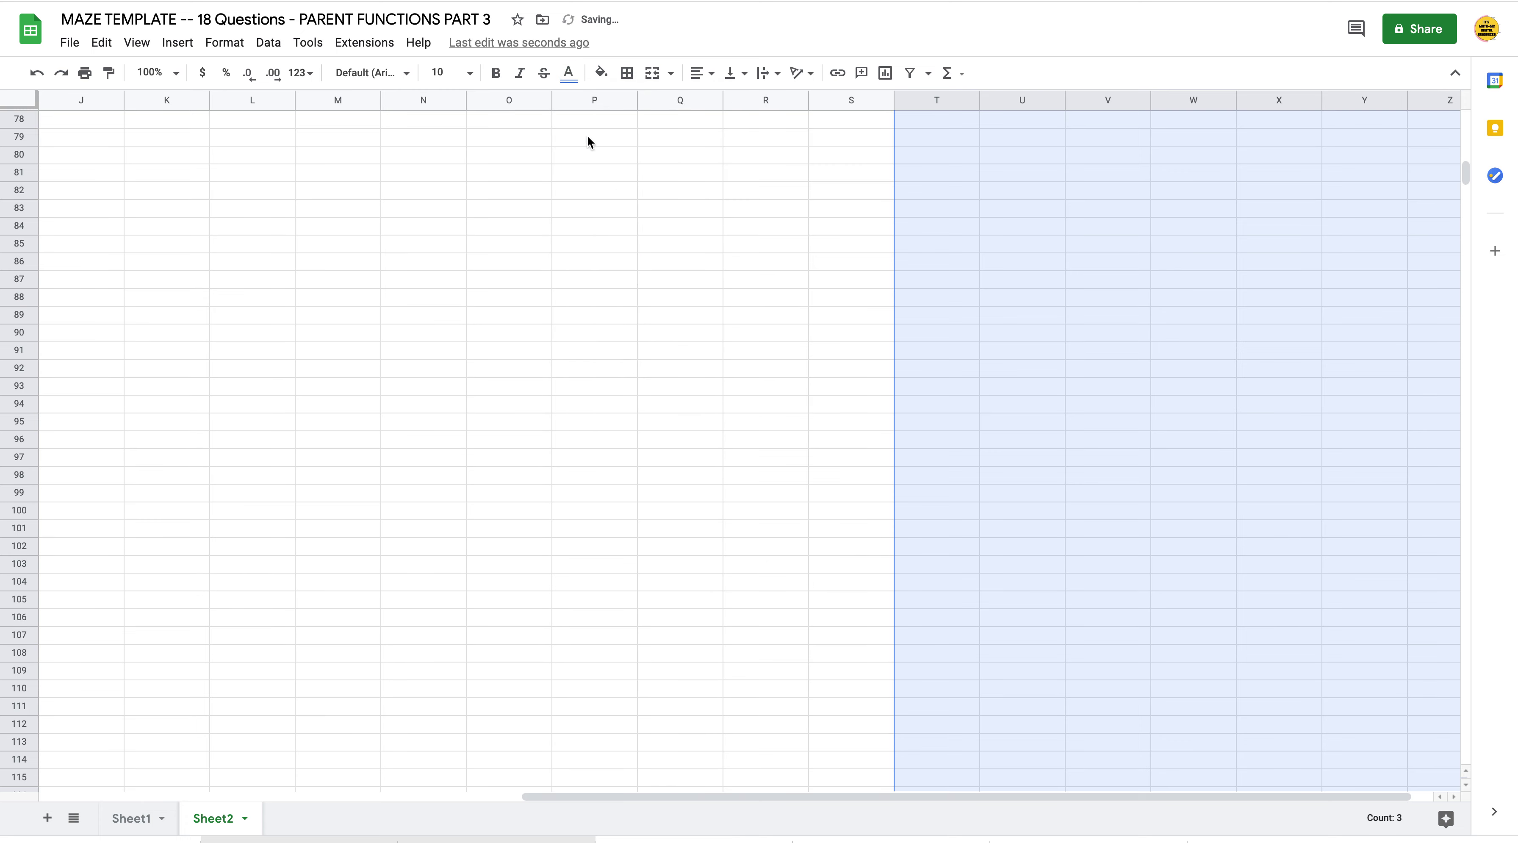
click(569, 72)
click(724, 268)
click(575, 82)
click(576, 136)
click(635, 276)
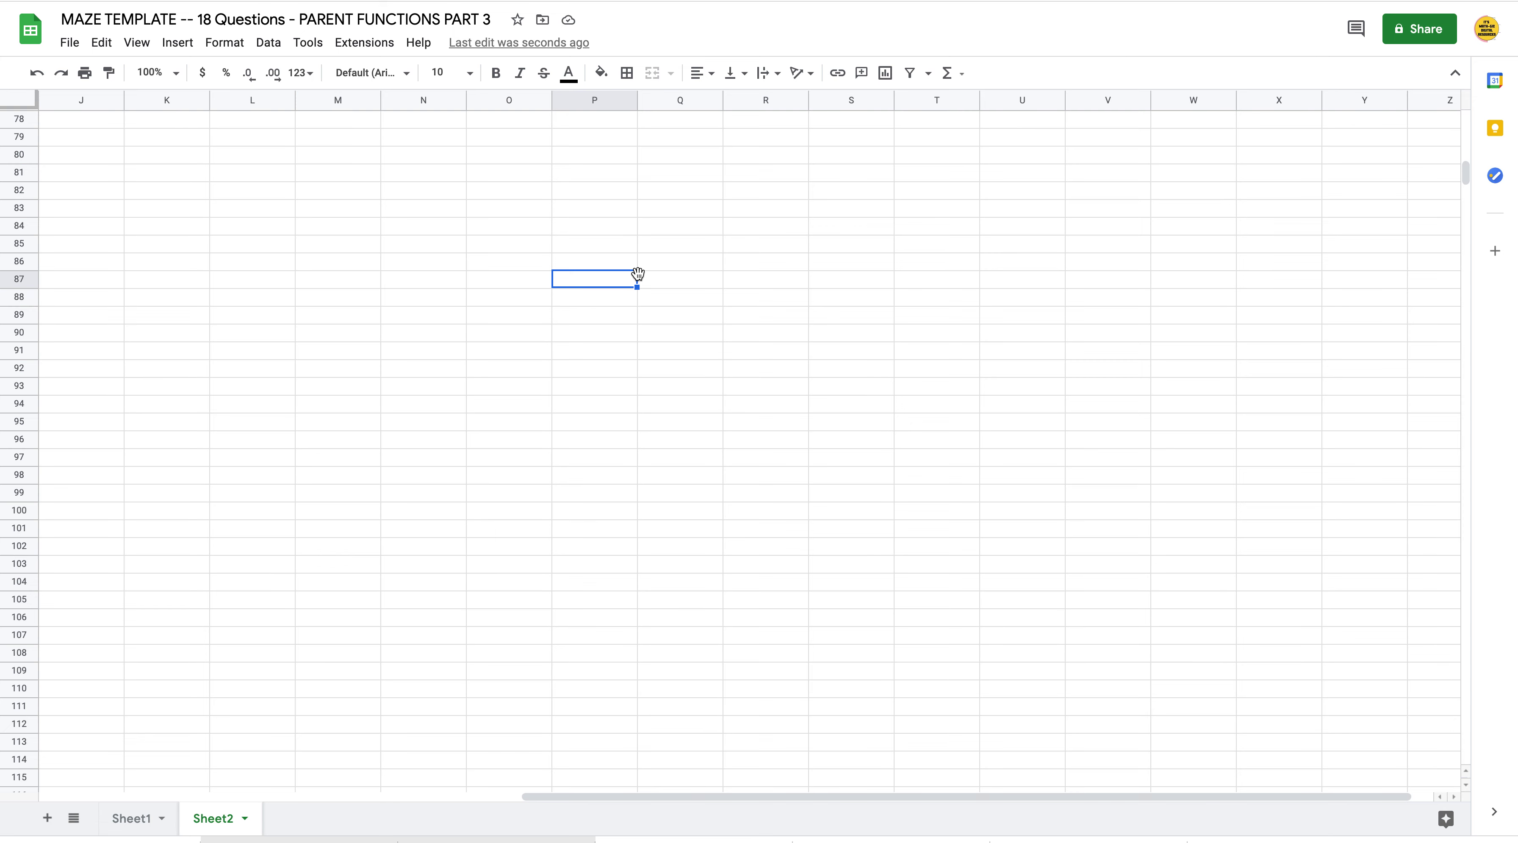
Step: Hide Sheet2 so that only the maze board sheet is shown
scroll(276, 342, up, 20)
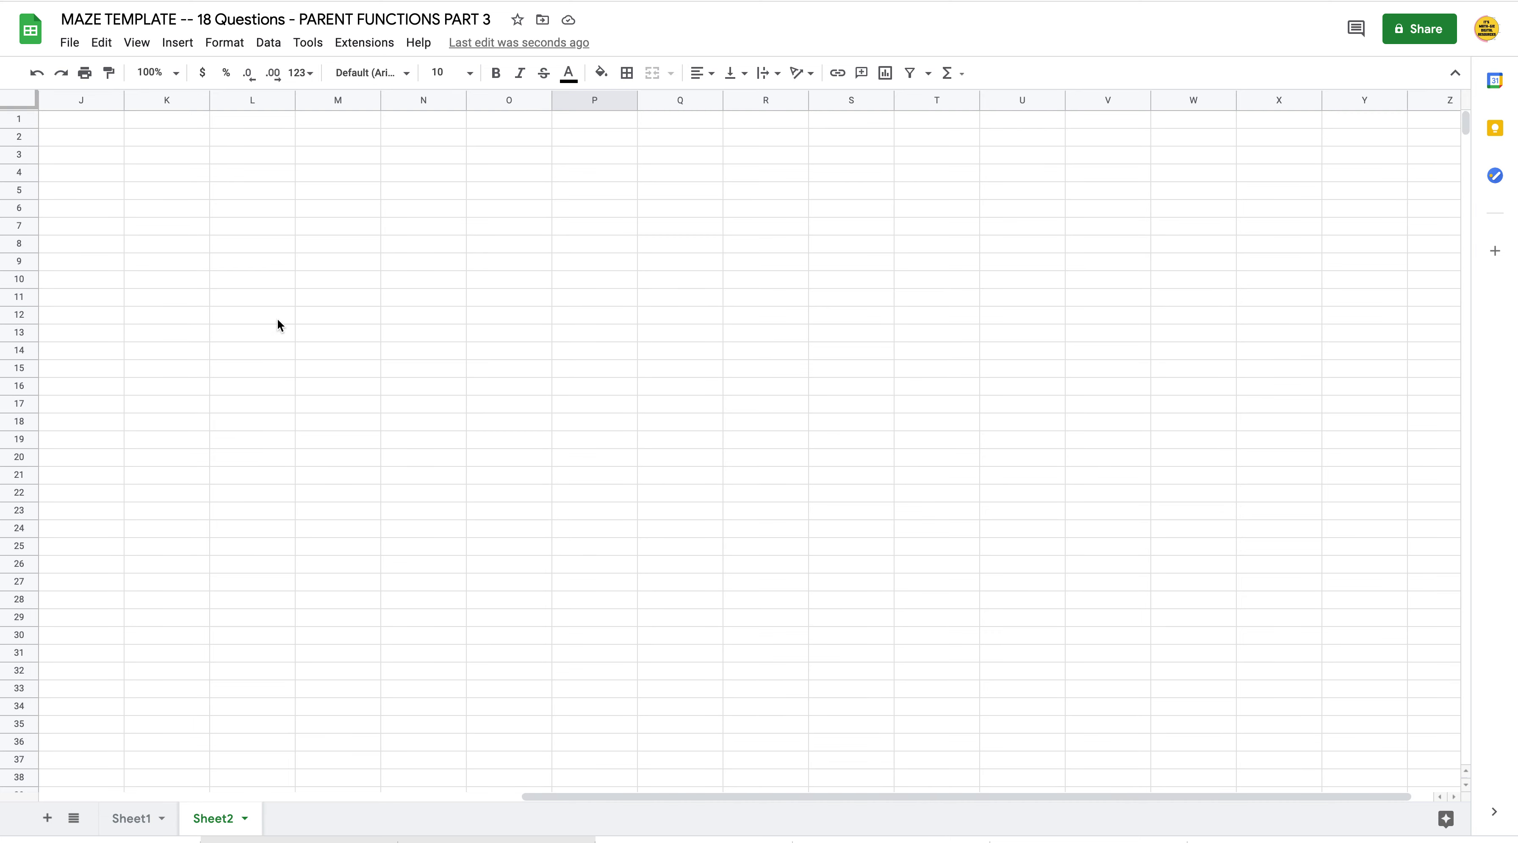
scroll(277, 325, left, 5)
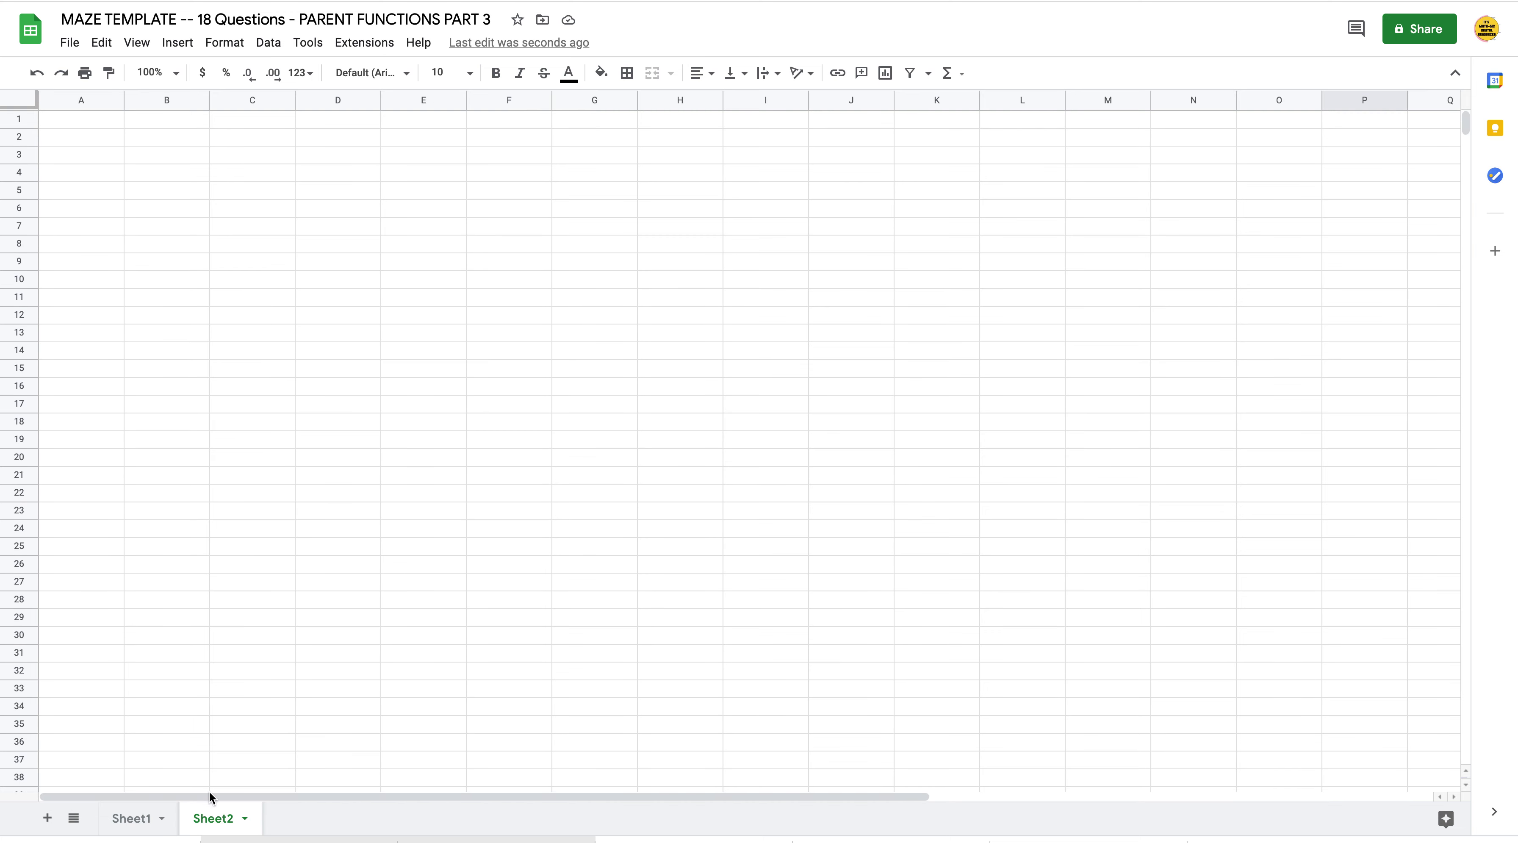
right_click(225, 822)
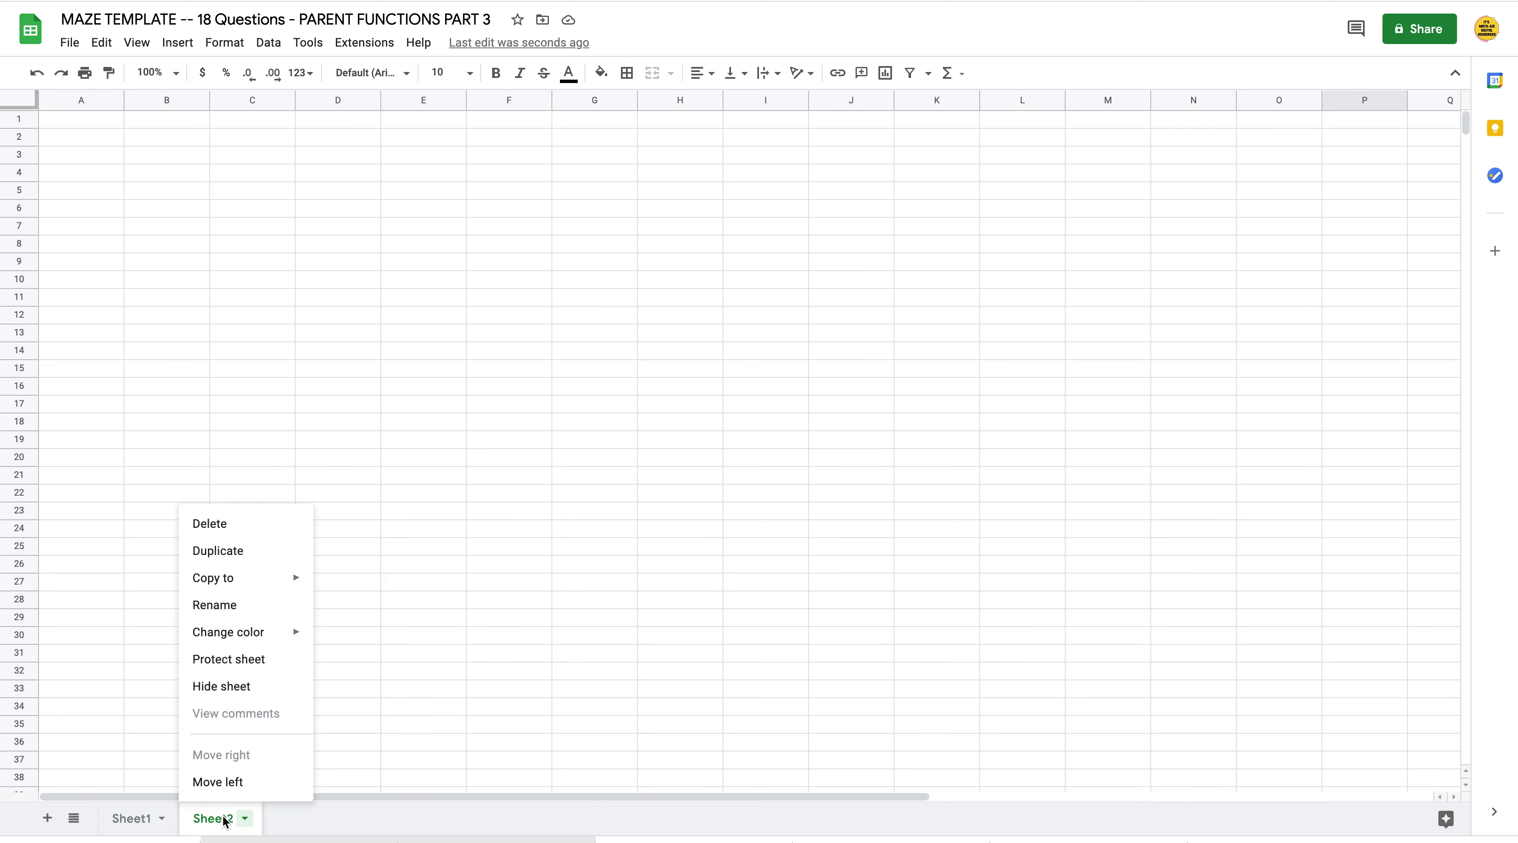
click(265, 686)
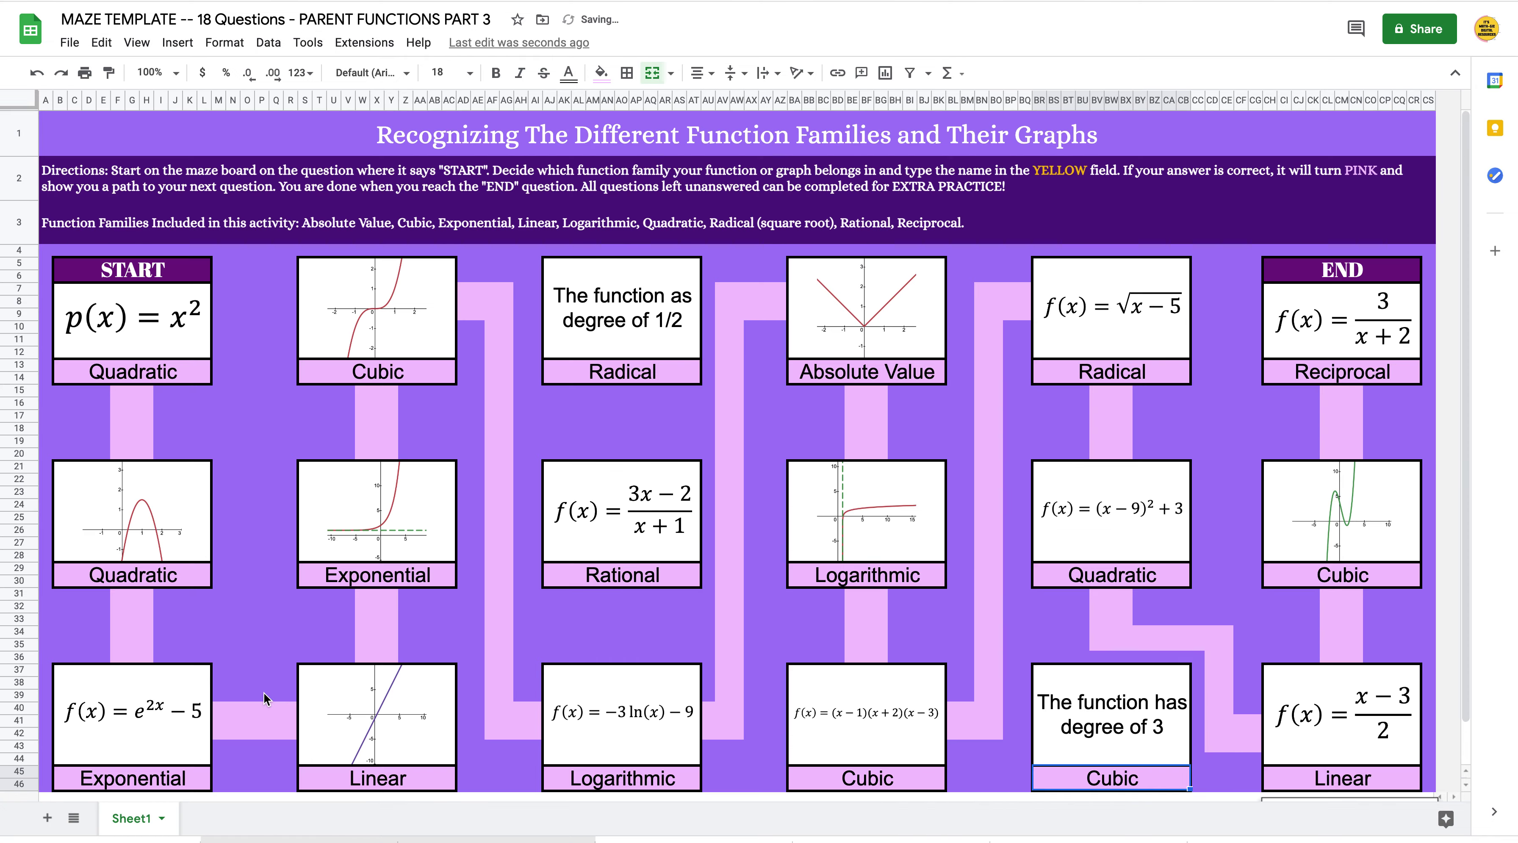